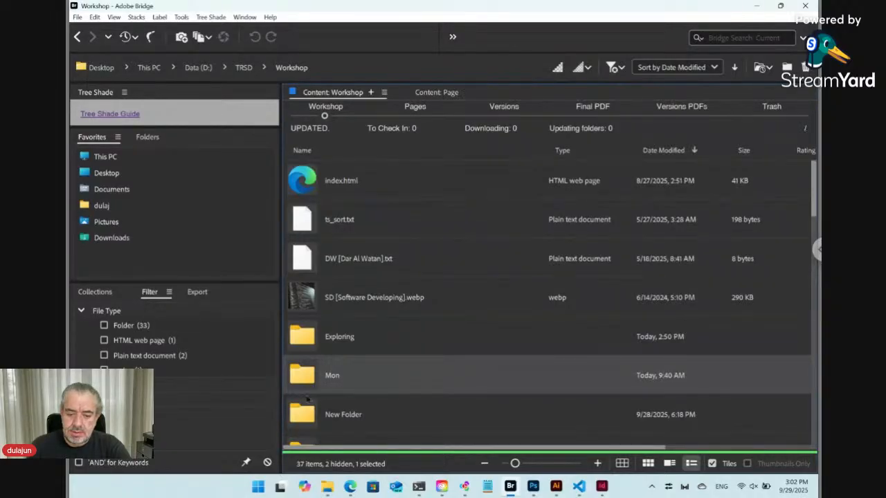
Step: View TreeShade's Adobe Exchange listing in a maximized Edge window, then go back to Bridge's Workshop folder
click(350, 488)
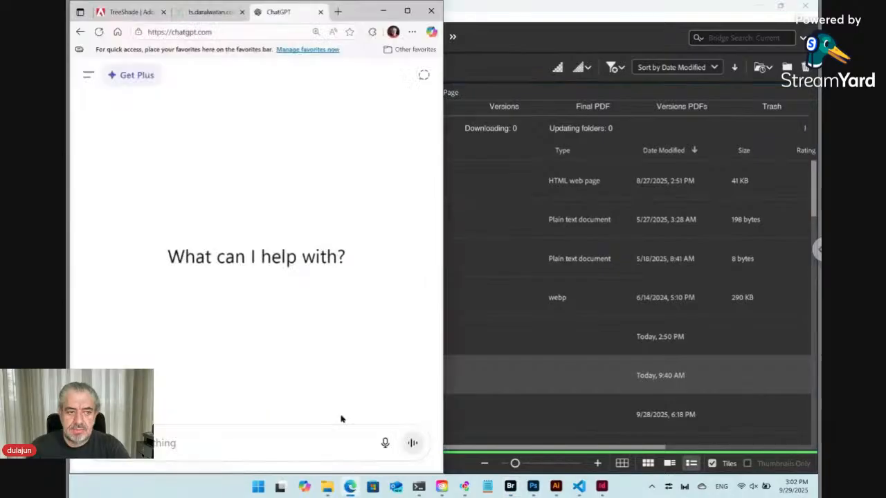
click(130, 14)
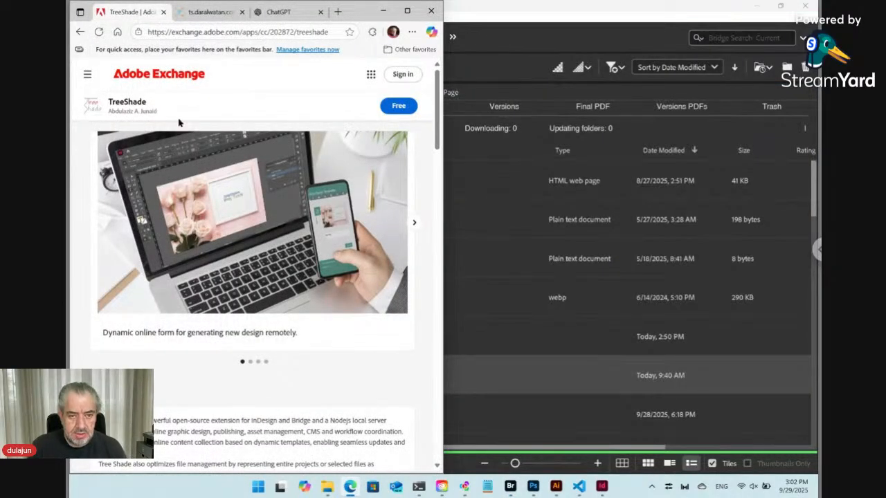
click(407, 14)
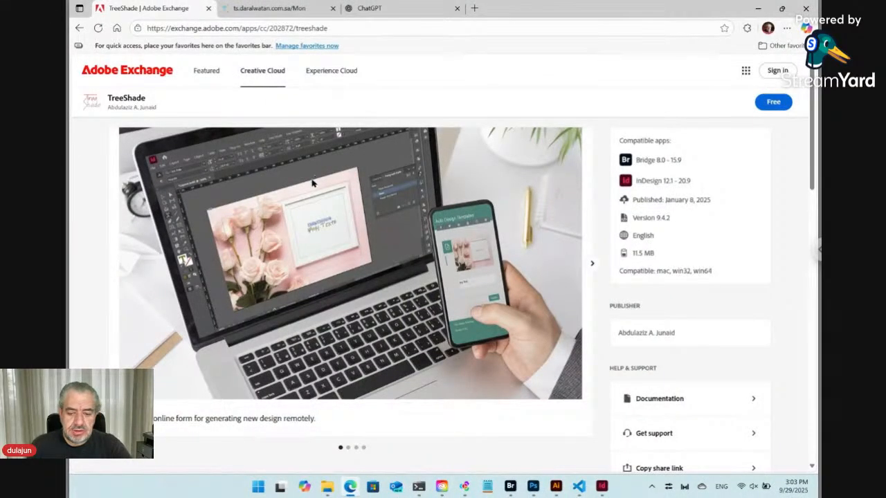
click(511, 486)
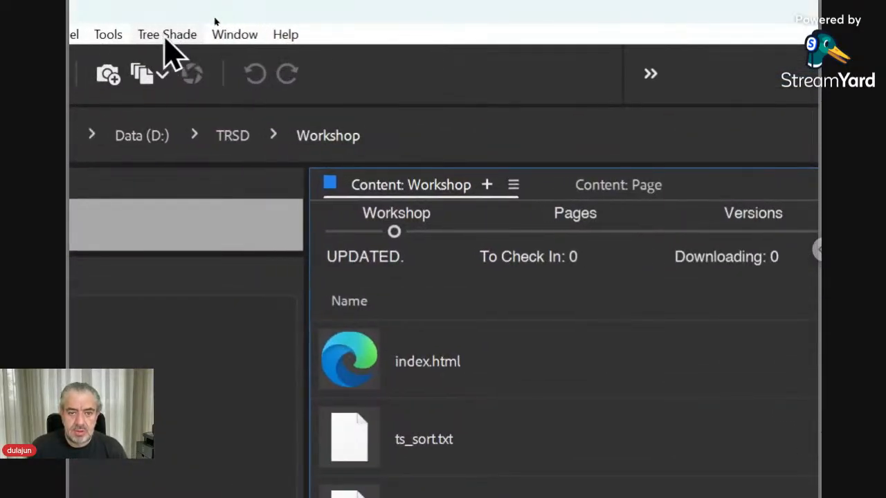
click(209, 34)
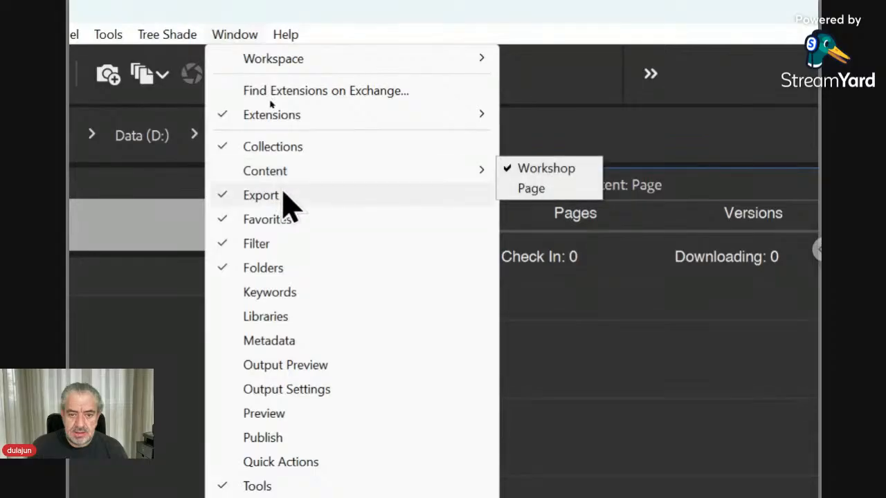
mouse_move(311, 119)
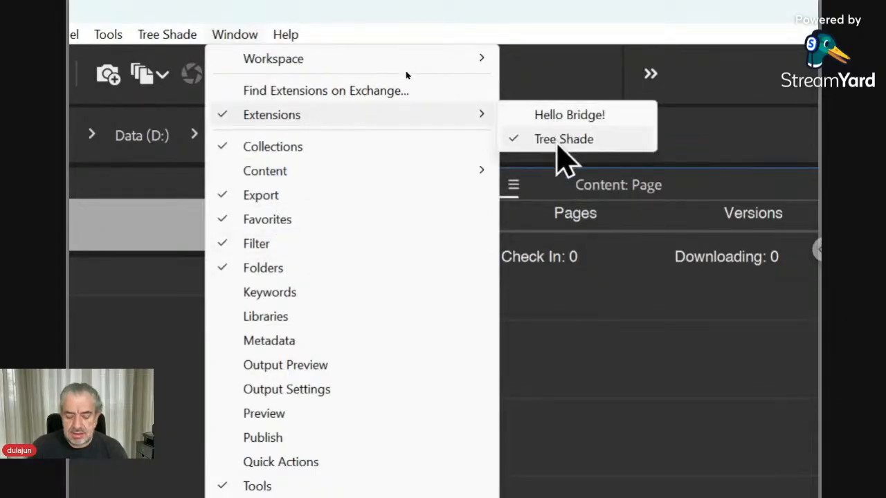
key(Escape)
key(Escape)
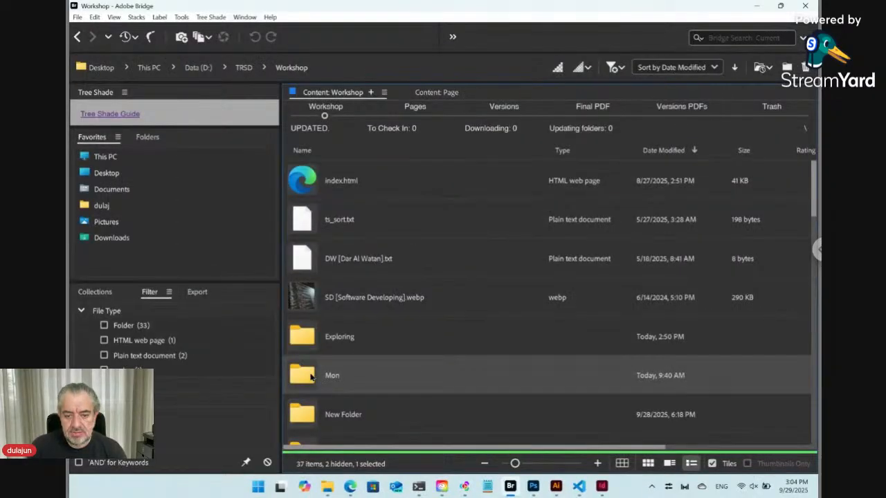
Step: Open the Mon folder, select Photo.jpg and look over Mon's stored versions
double_click(311, 376)
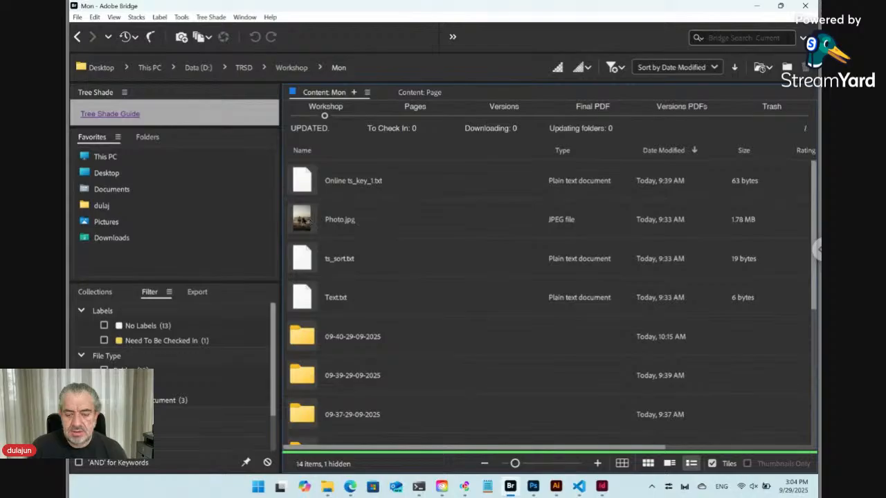
click(305, 221)
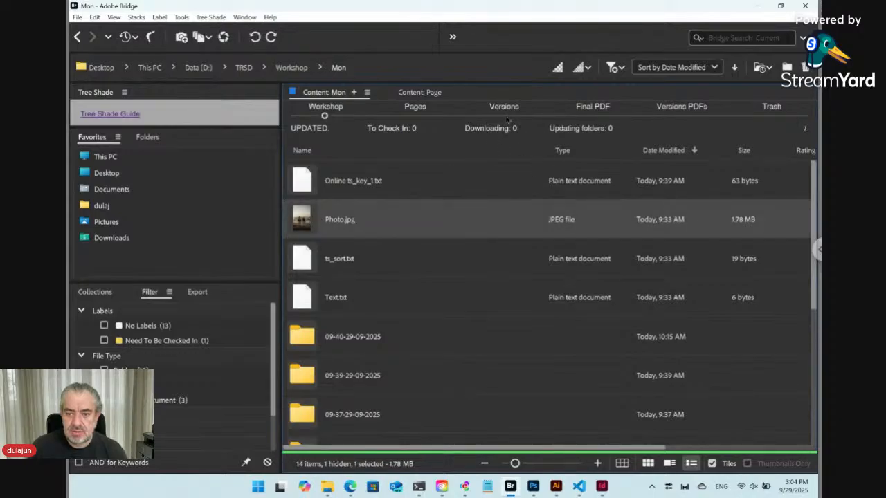
click(506, 118)
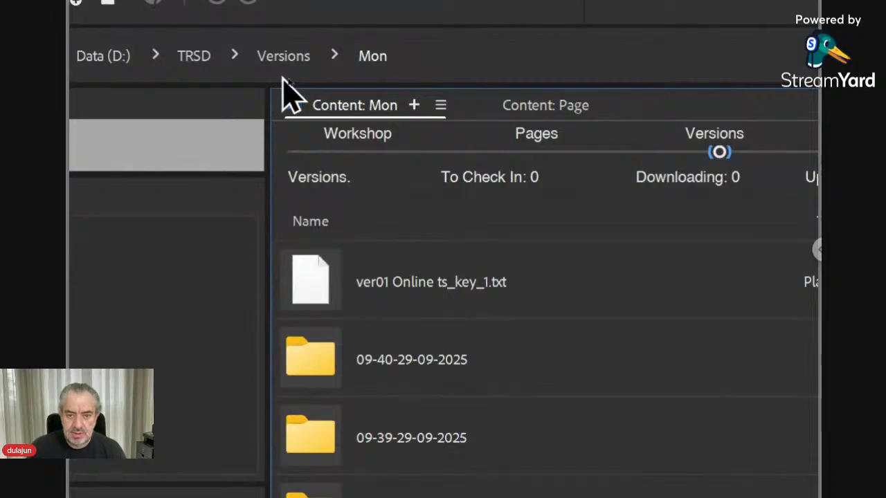
click(357, 153)
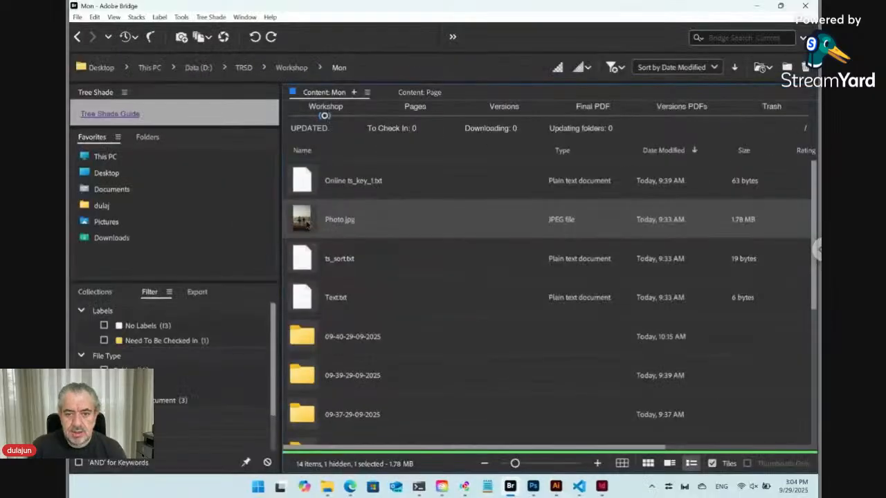
Step: Check in Photo.jpg as non-final and confirm ver01 Photo.jpg appears in Versions
right_click(307, 223)
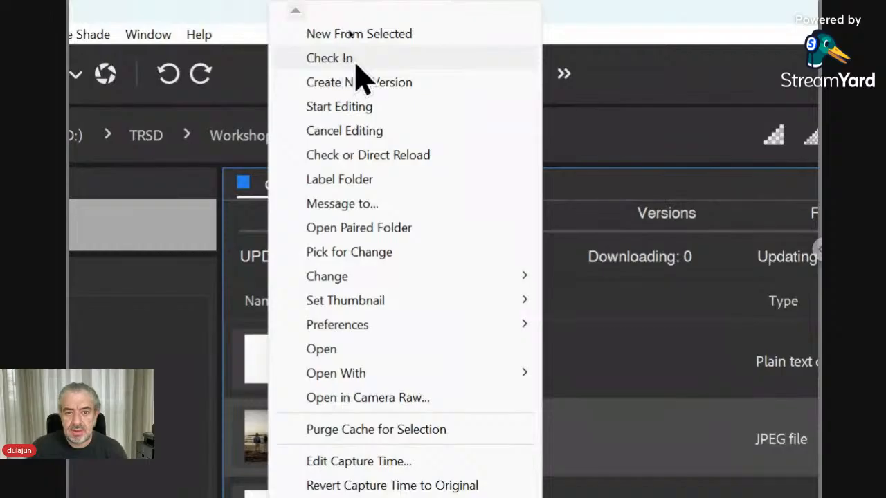
click(339, 29)
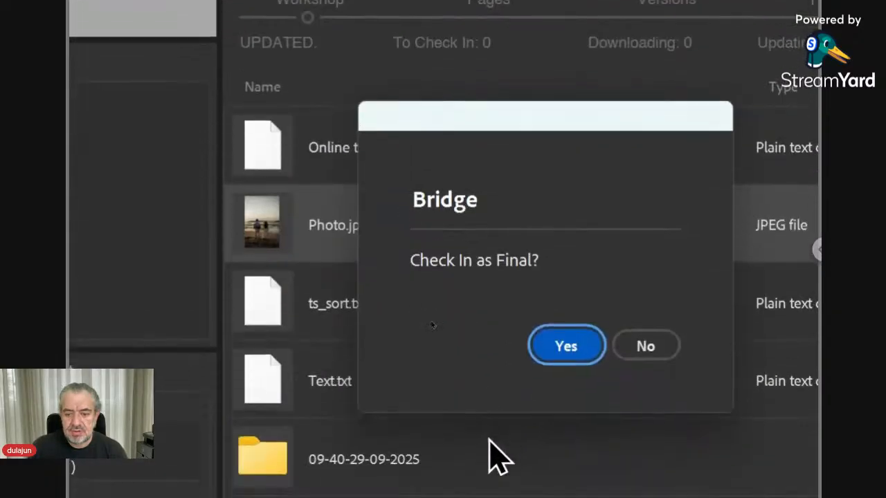
click(638, 346)
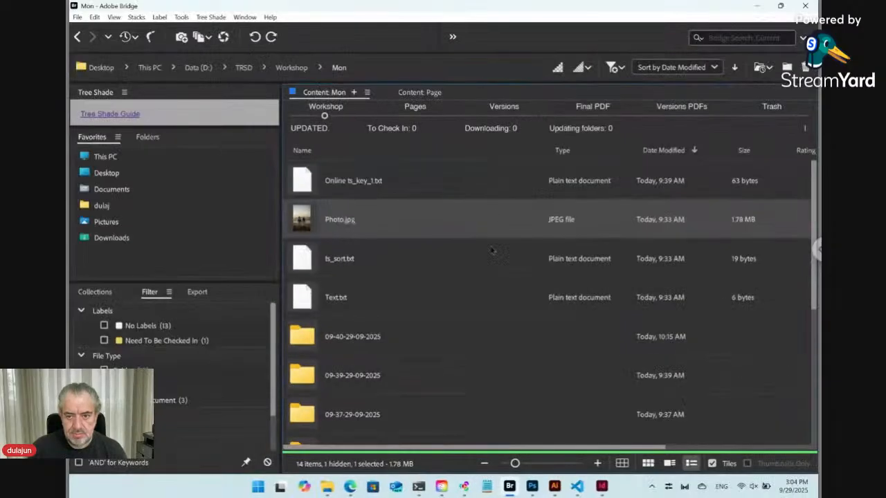
click(505, 117)
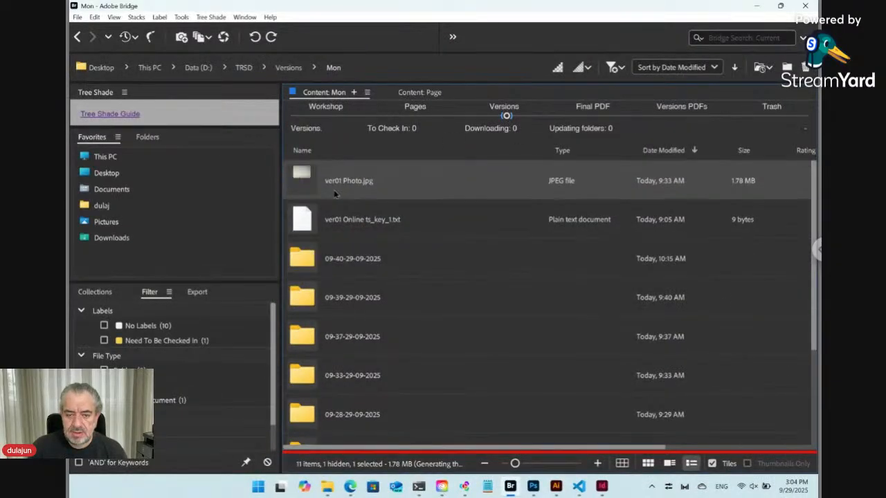
click(326, 109)
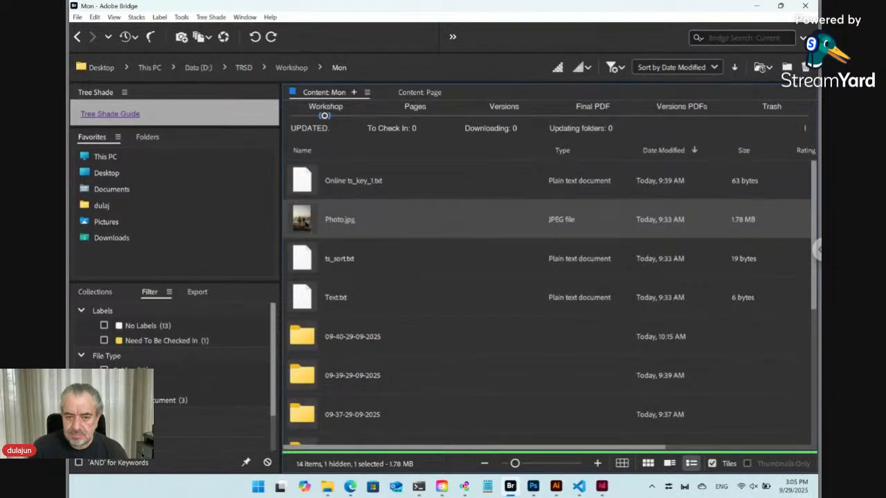
Step: Open Photo.jpg in Photoshop and crop off sky and foreground, leaving a 4672 × 2400 px beach strip
drag(308, 230, 503, 316)
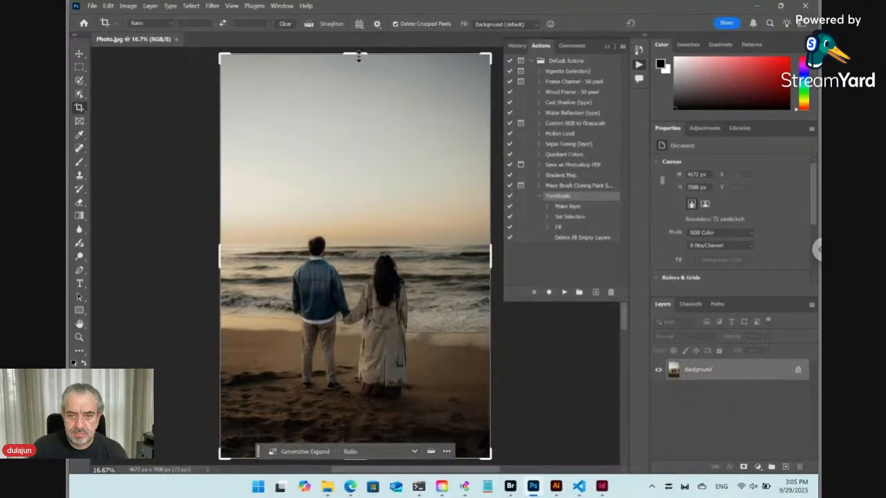
drag(359, 57, 357, 134)
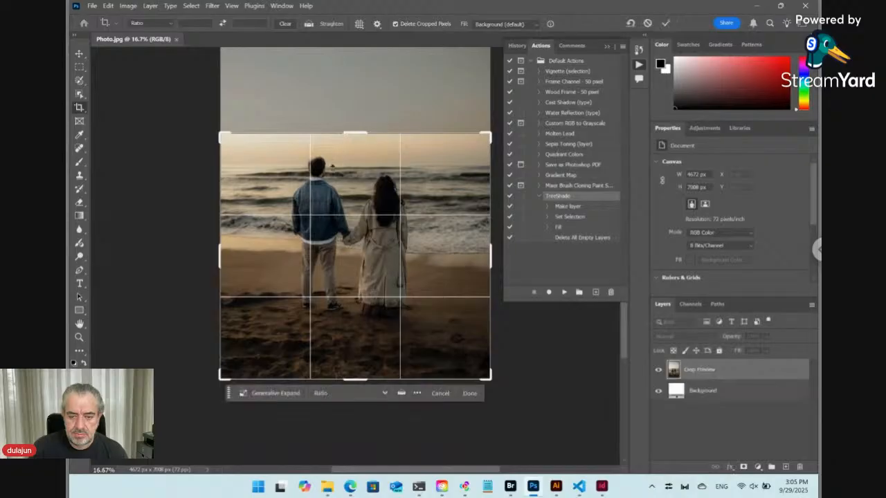
drag(356, 381, 357, 325)
key(Return)
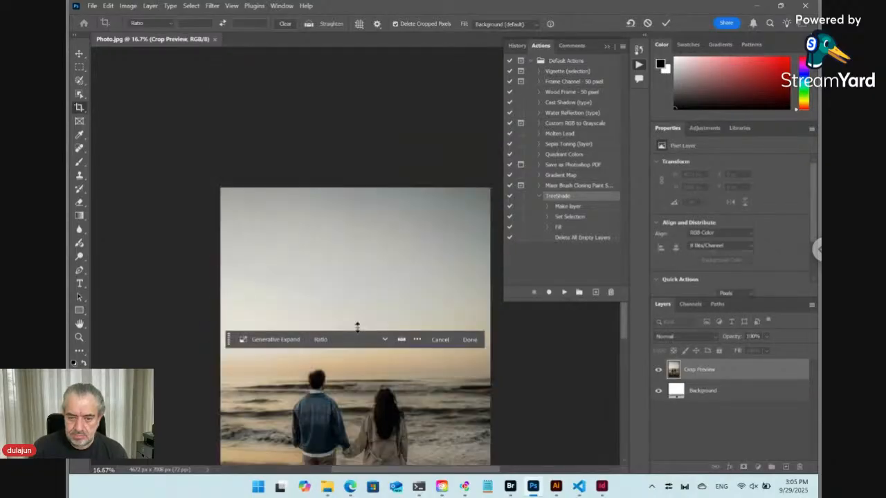
Step: Save the cropped Photo.jpg with the default JPEG options, close it and go back to Bridge
key(ctrl+s)
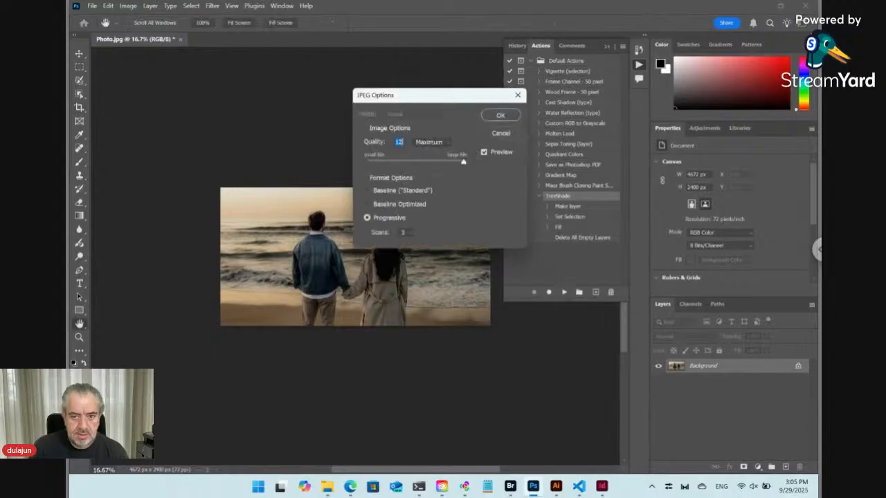
click(499, 116)
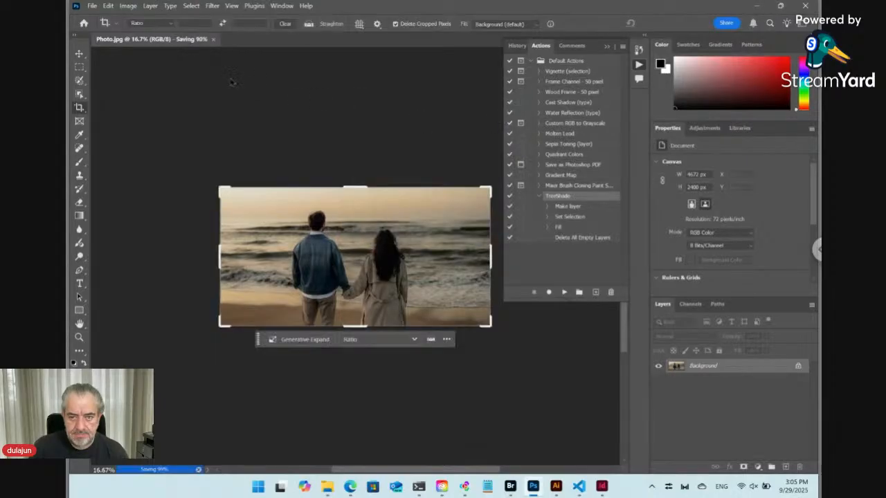
click(177, 40)
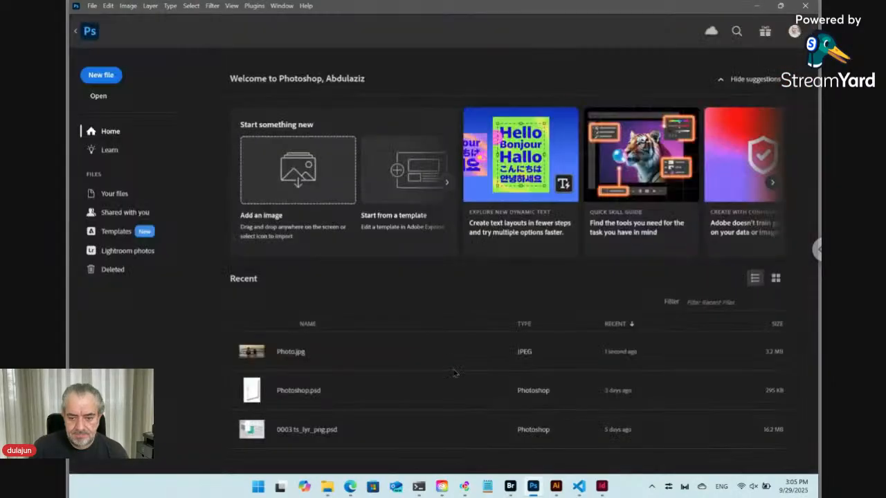
click(510, 486)
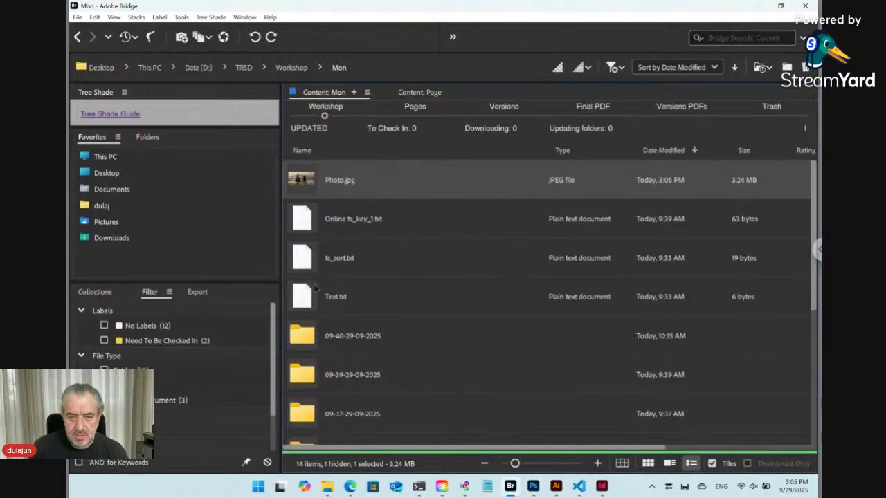
Step: Show the Rating and Label columns, check in the cropped Photo.jpg and review Mon's versions
drag(544, 155, 410, 152)
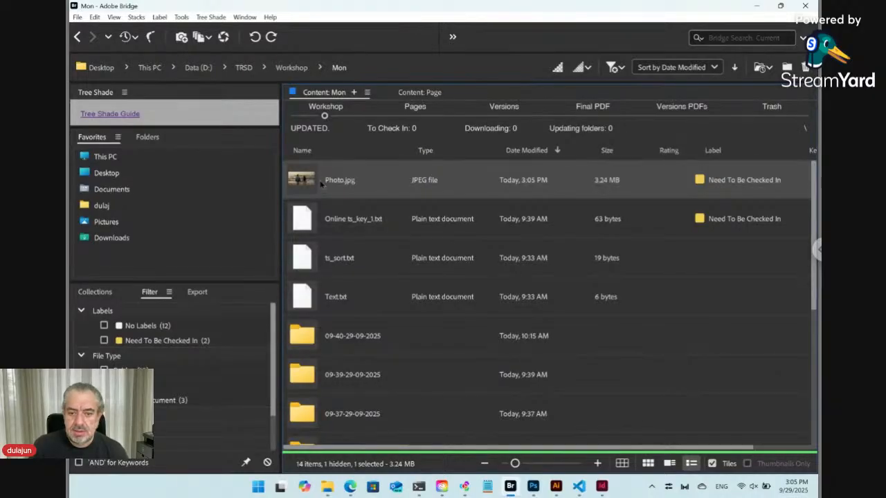
right_click(310, 182)
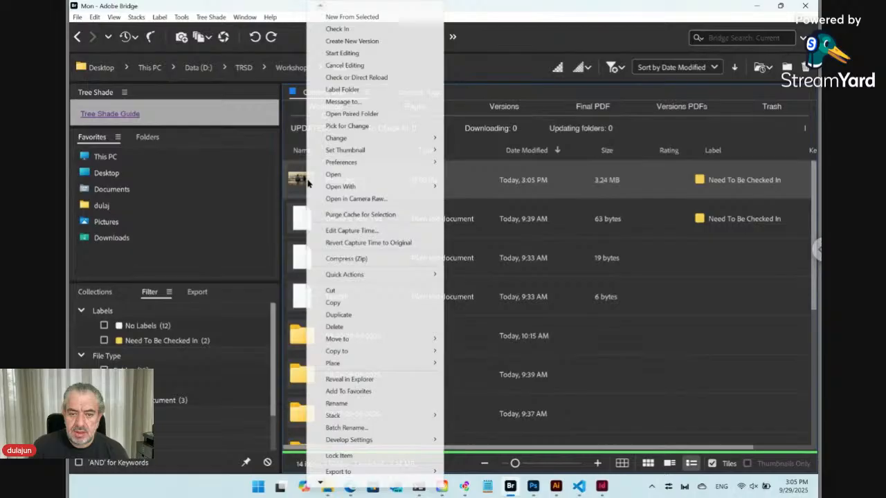
click(353, 29)
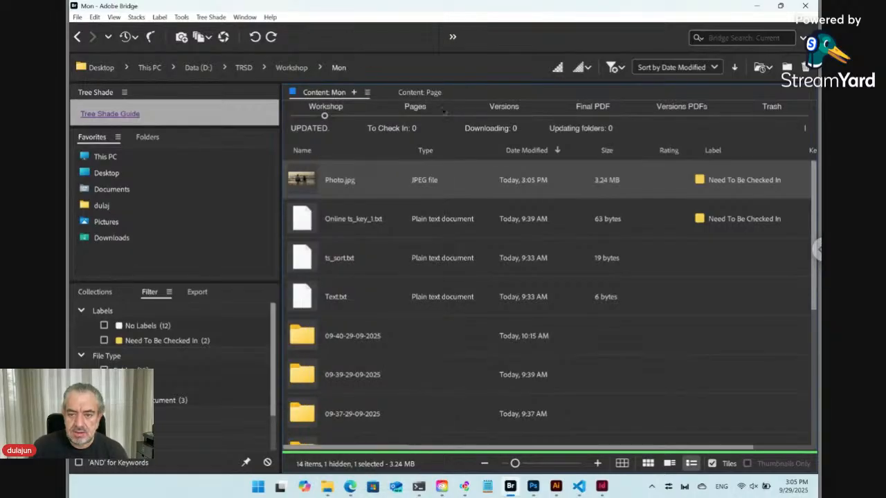
click(503, 113)
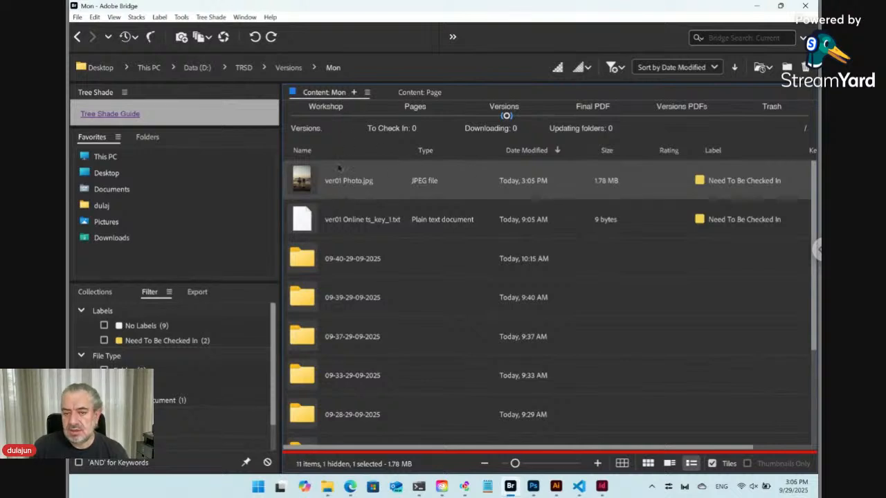
click(325, 111)
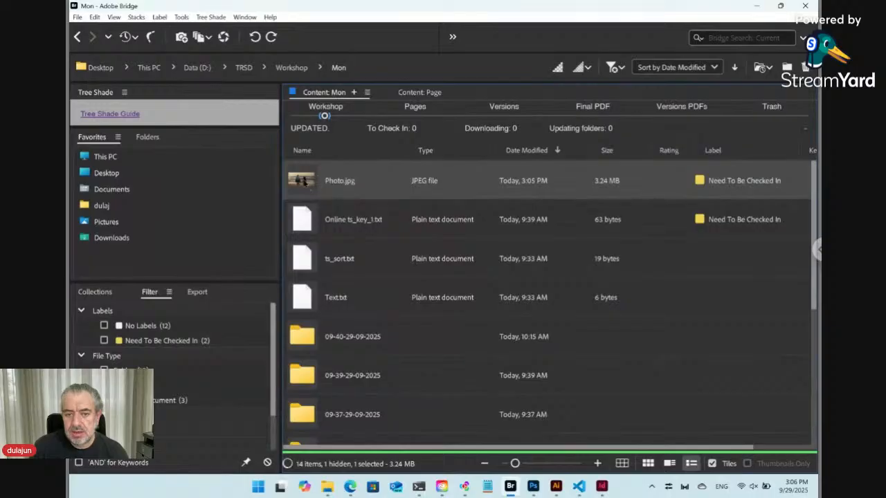
Step: Start putting Photo.jpg back under editing, then decline the confirmation
right_click(303, 179)
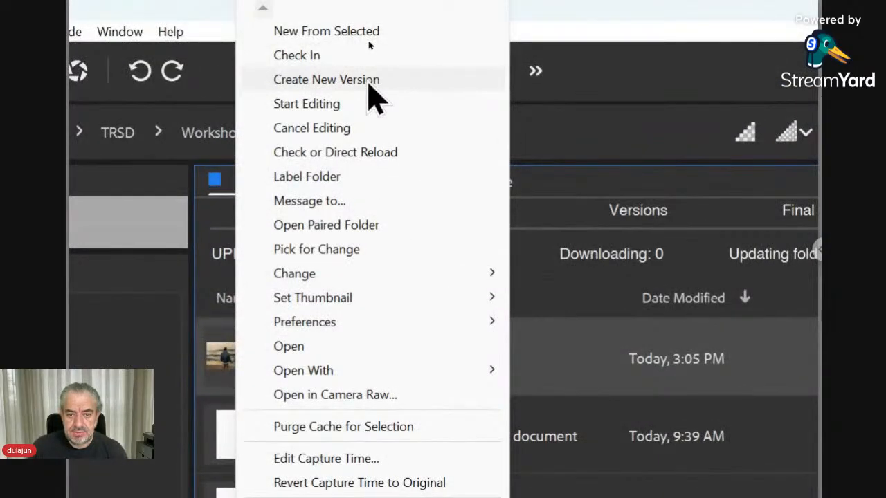
click(374, 103)
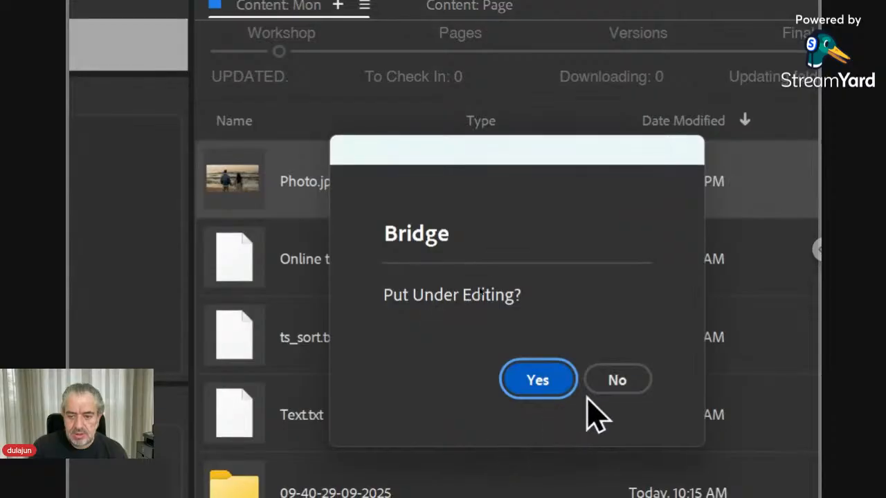
click(614, 382)
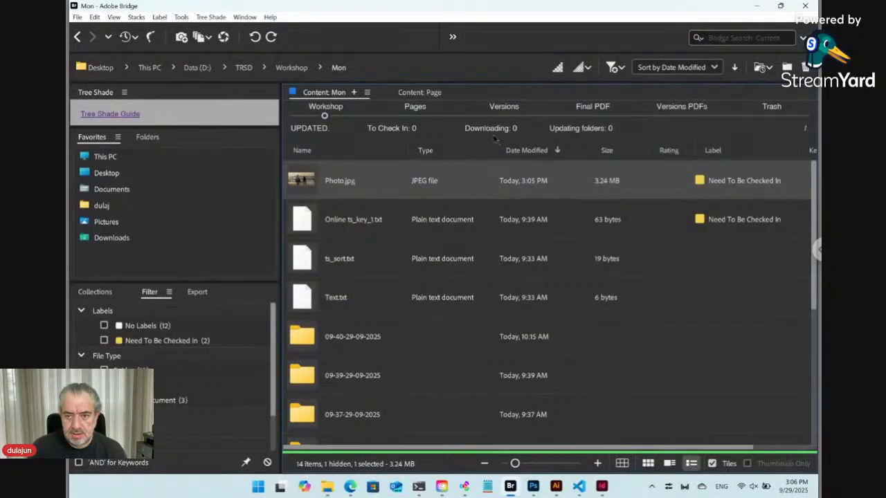
Step: Refresh the Mon folder listing and select Photo.jpg, now modified 3:06 PM
click(114, 18)
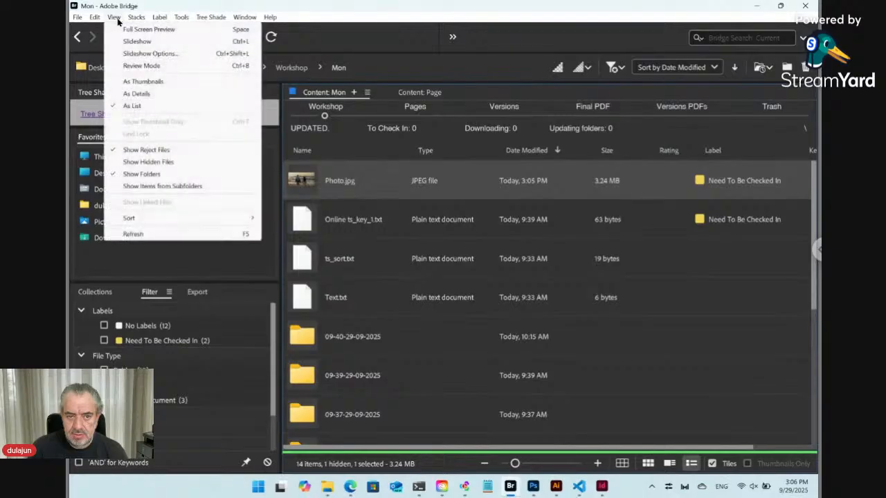
click(134, 235)
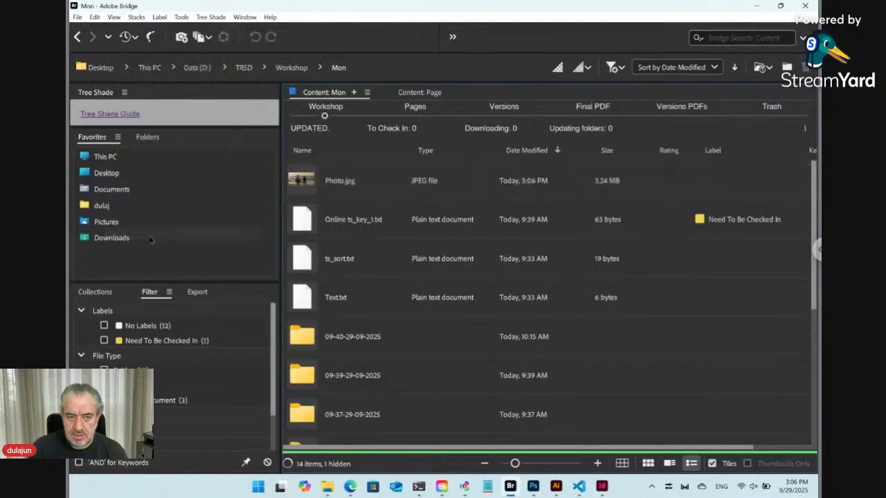
click(363, 190)
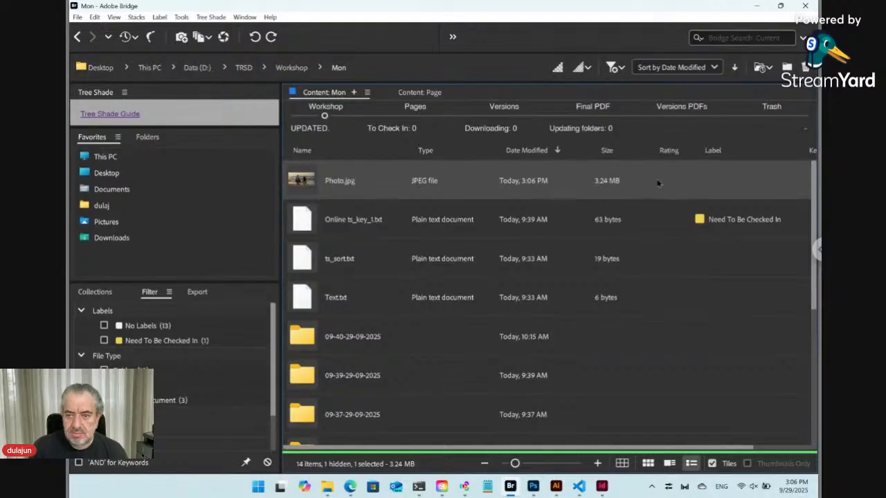
Step: Refresh Mon's Versions list so ver02 Photo.jpg (3.24 MB) is listed as Current
click(505, 117)
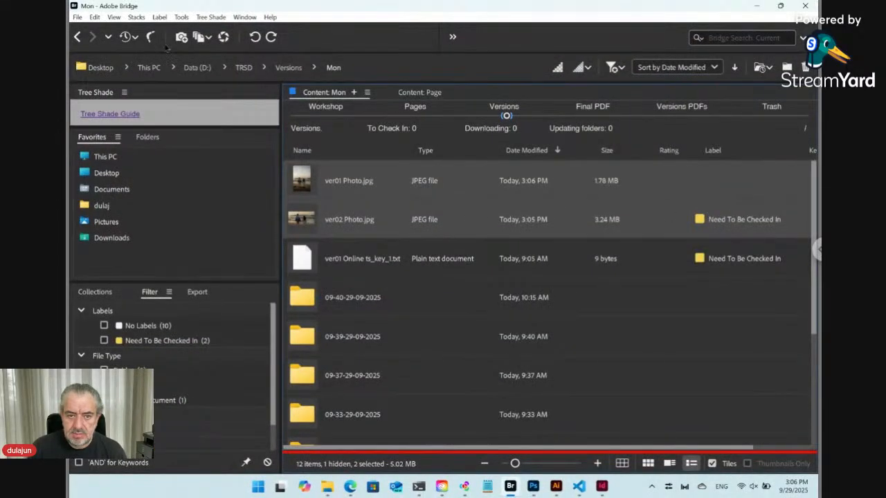
click(115, 18)
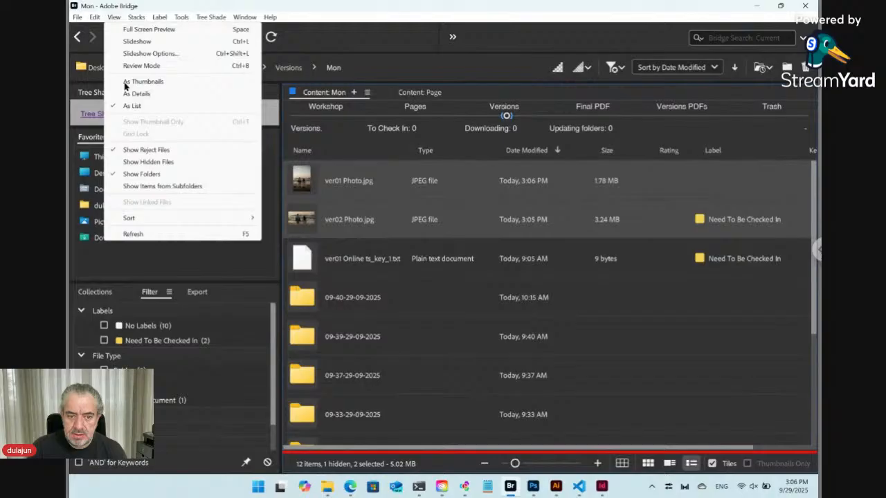
click(133, 234)
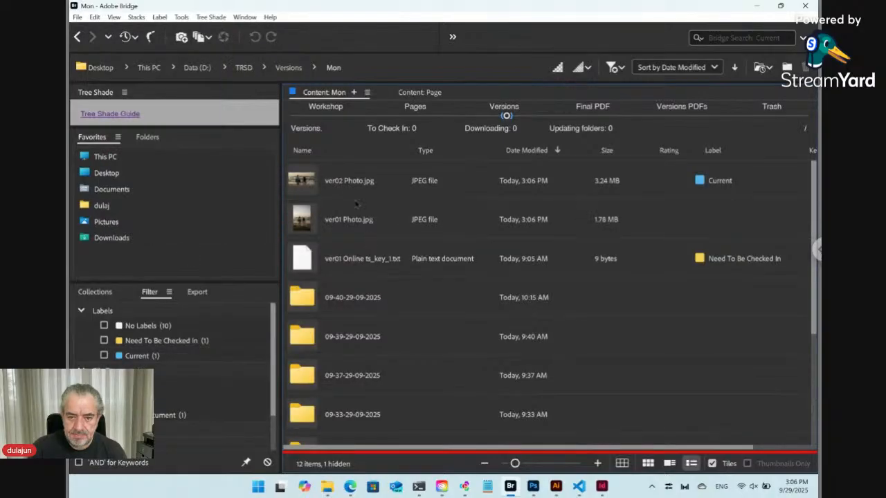
click(325, 107)
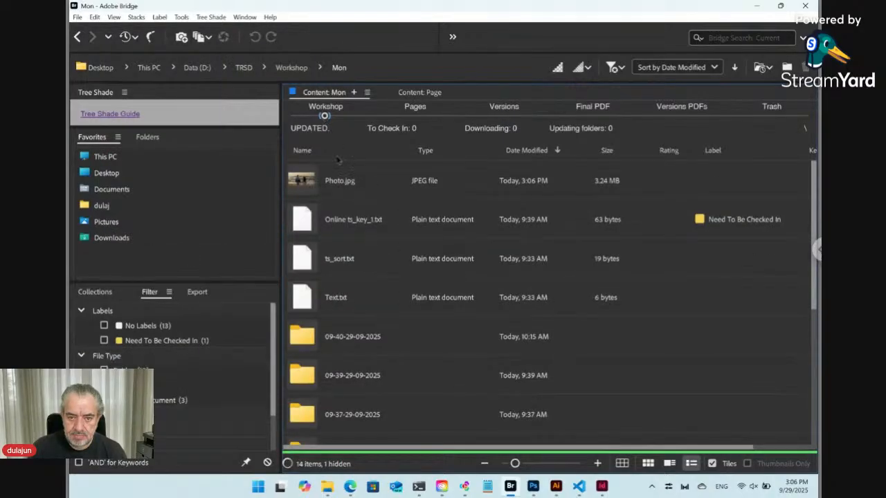
click(506, 116)
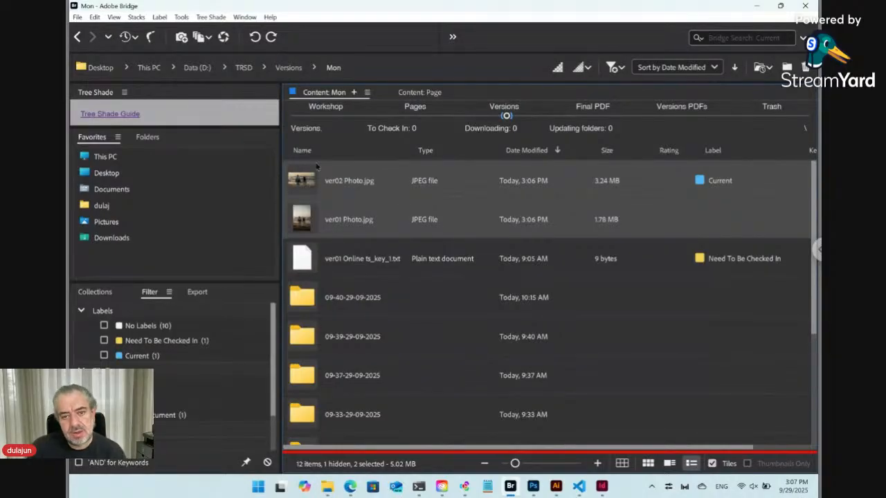
Step: Return to the Workshop copy of Mon and go up to the parent Workshop folder in D:\TRSD
click(326, 118)
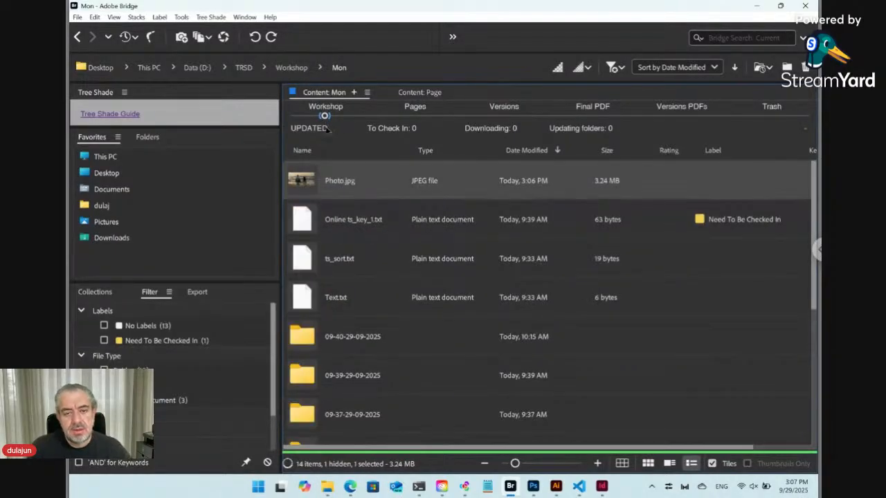
click(294, 70)
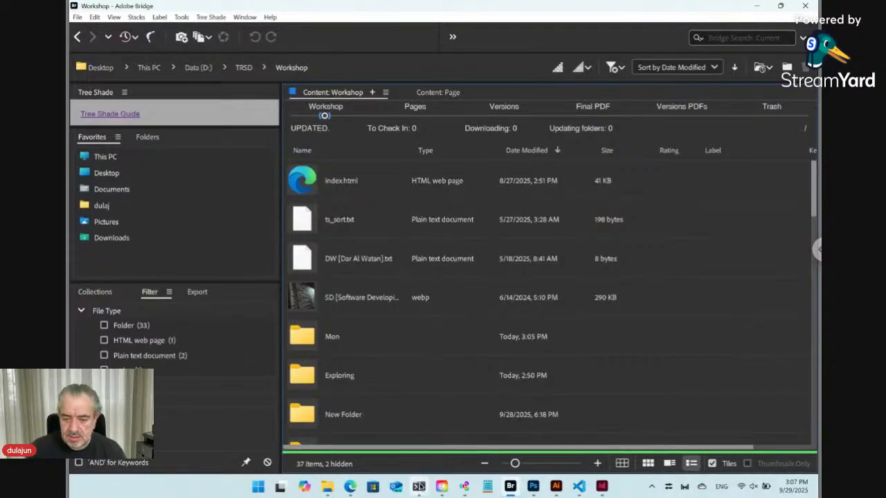
Step: Check the PowerShell terminal at D:\TRSD running node main.js, then bring up main.js in VS Code
mouse_move(419, 487)
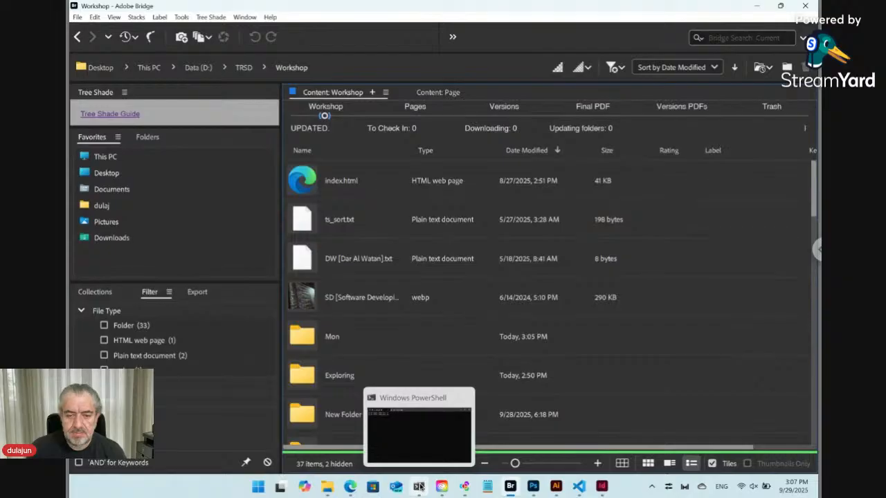
click(419, 488)
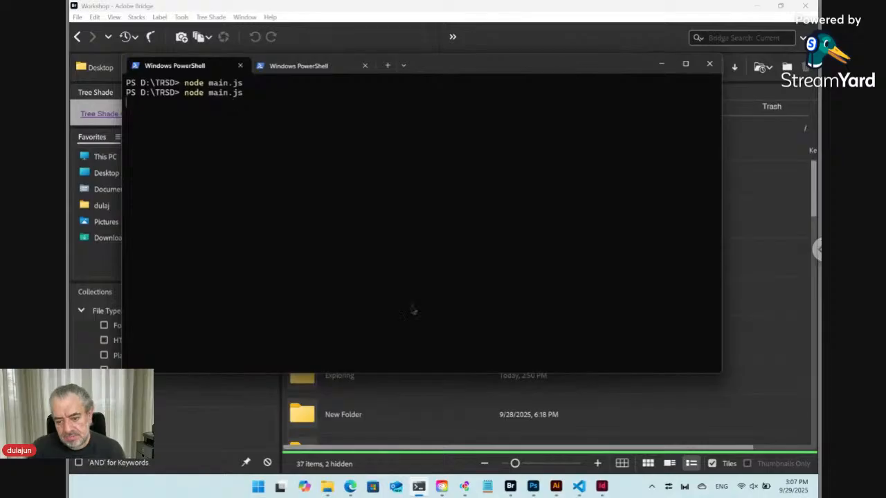
mouse_move(584, 490)
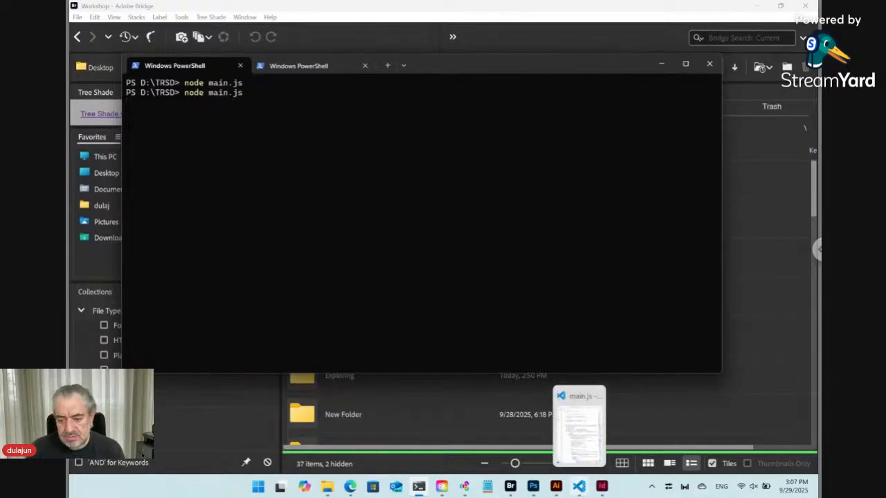
click(579, 486)
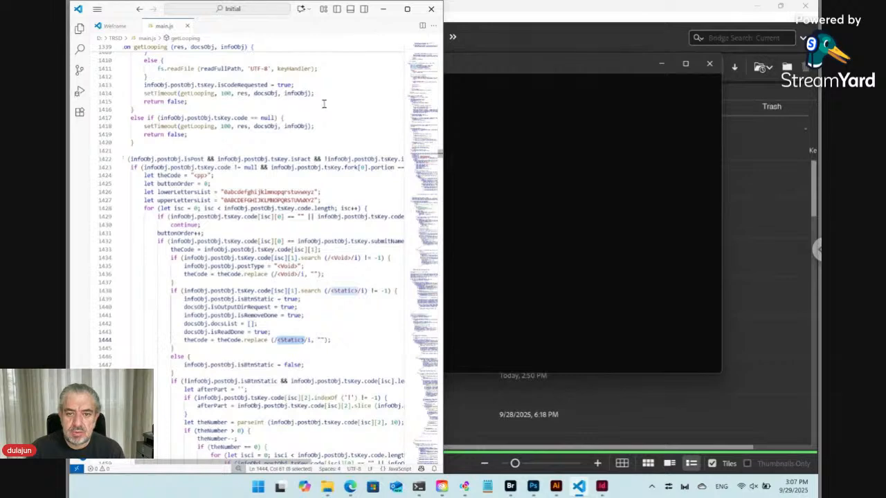
Step: Scroll to the top of main.js to review the openai require line, then go back to PowerShell
drag(441, 156, 447, 44)
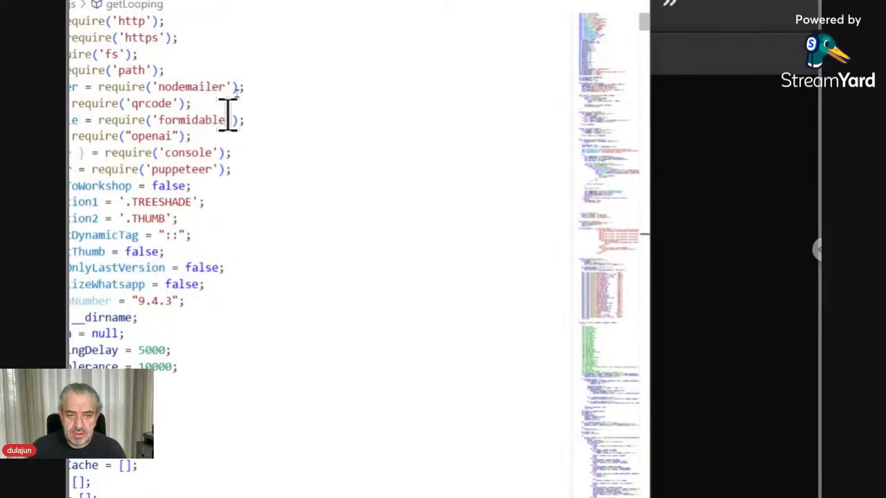
click(272, 136)
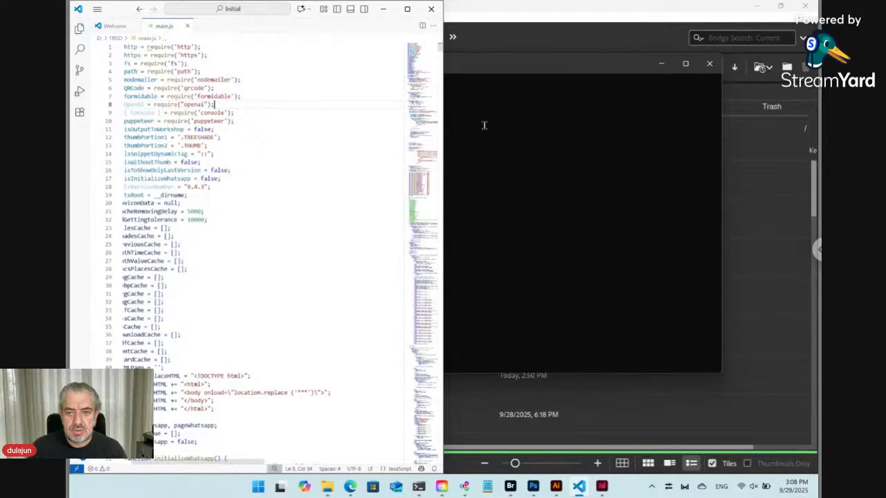
click(484, 125)
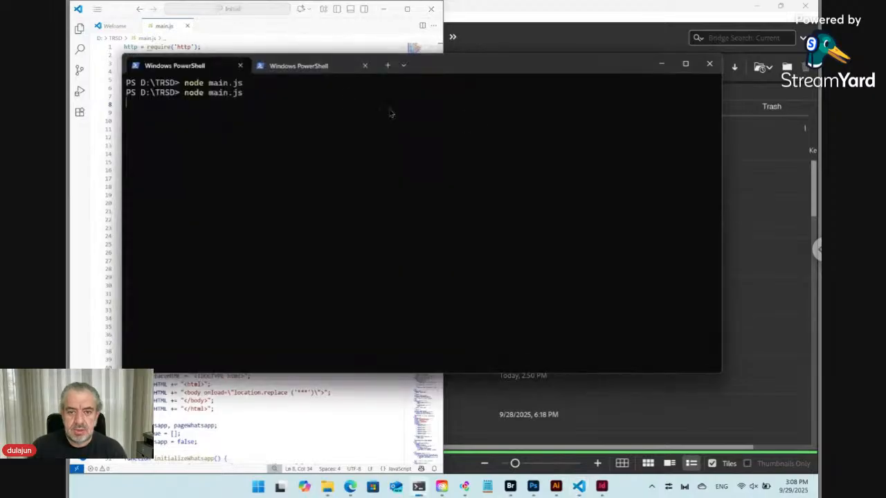
click(201, 67)
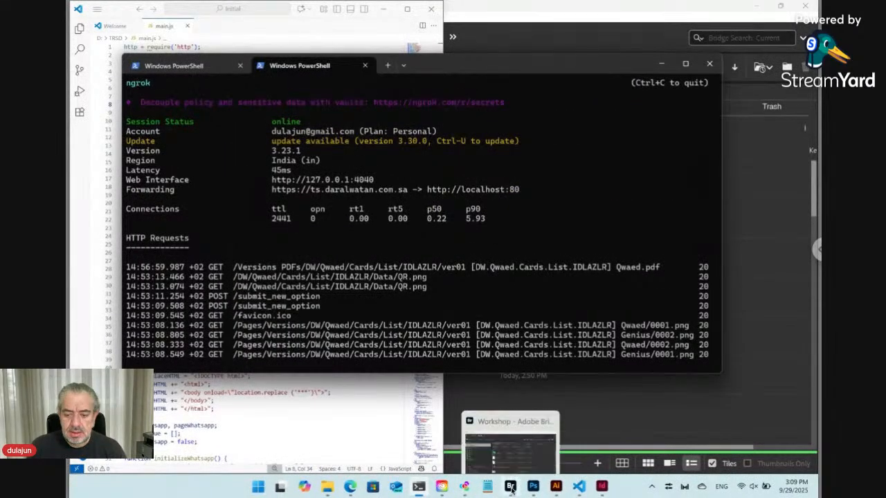
Step: Open the Tree Shade Change > Run command dialog for DW [Dar Al Watan].txt
click(510, 488)
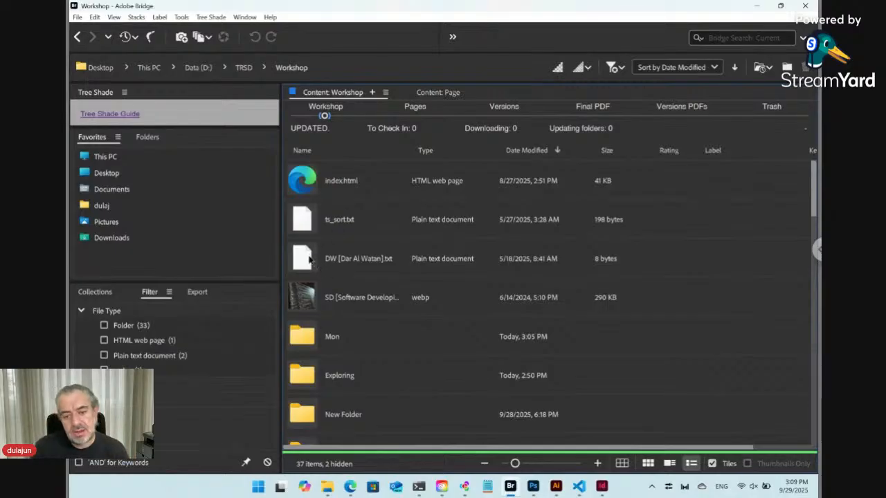
right_click(309, 263)
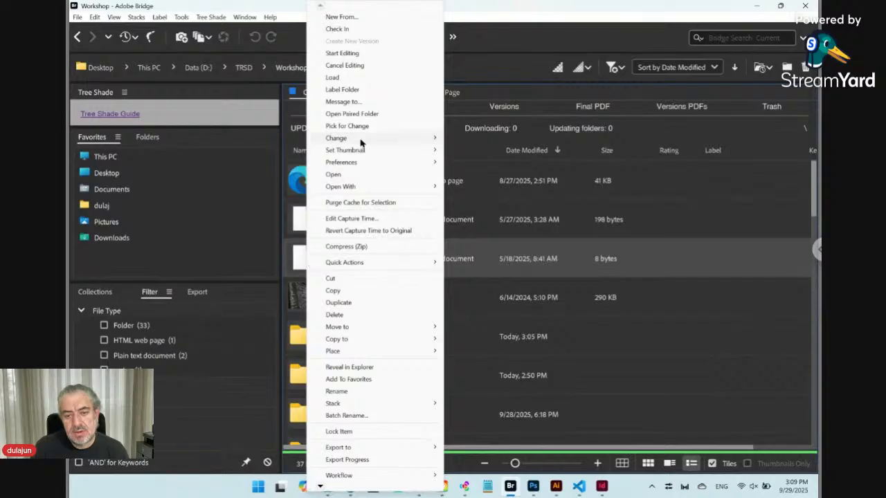
mouse_move(359, 142)
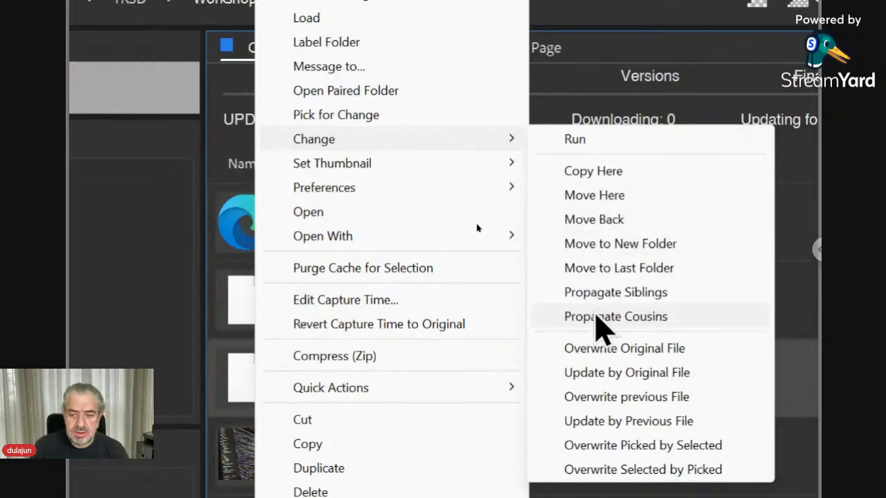
click(600, 142)
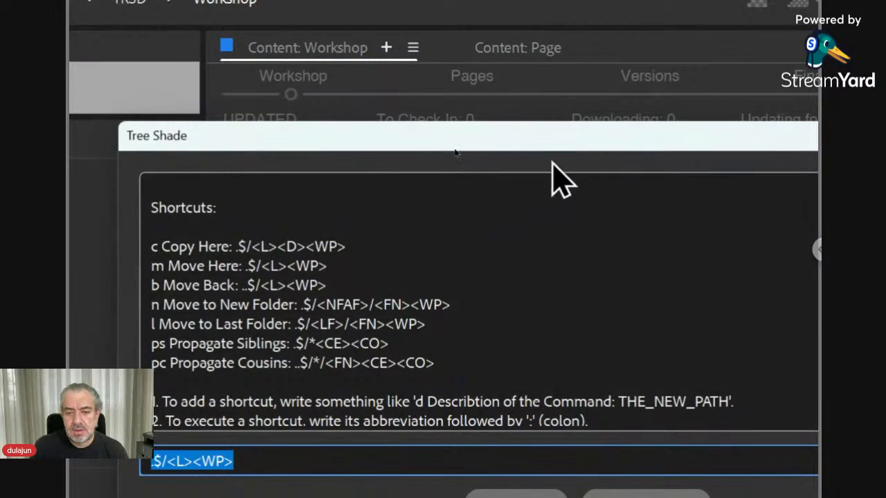
Step: Scroll the Tree Shade help to the path, name and extension Replace rules, then cancel
drag(547, 145, 524, 78)
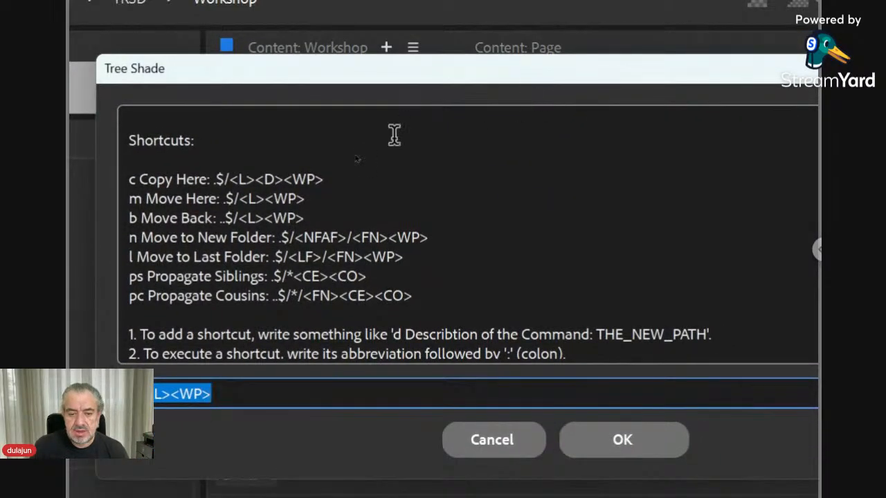
scroll(341, 223, down, 3)
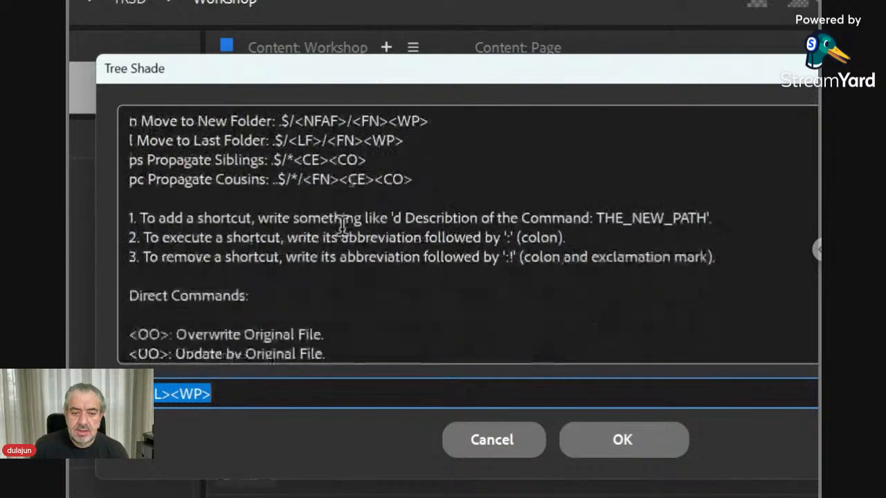
scroll(342, 225, down, 4)
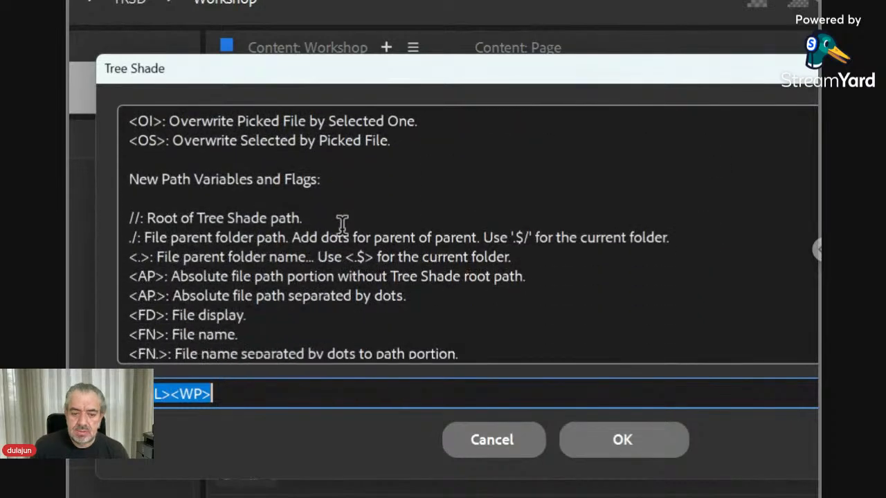
scroll(342, 225, down, 1)
scroll(342, 223, down, 4)
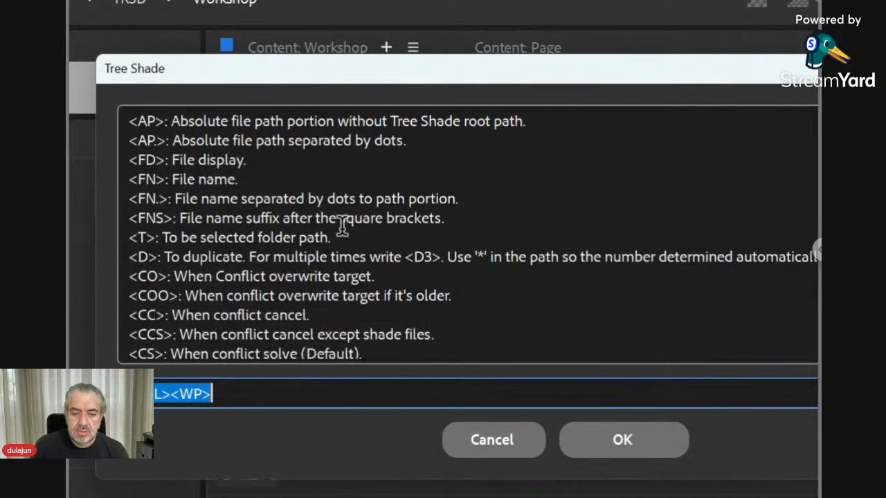
scroll(341, 223, down, 2)
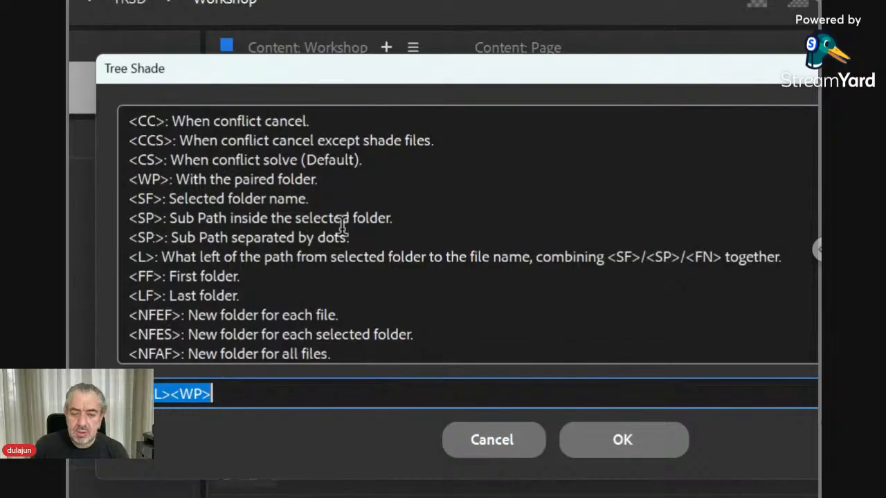
scroll(342, 225, down, 2)
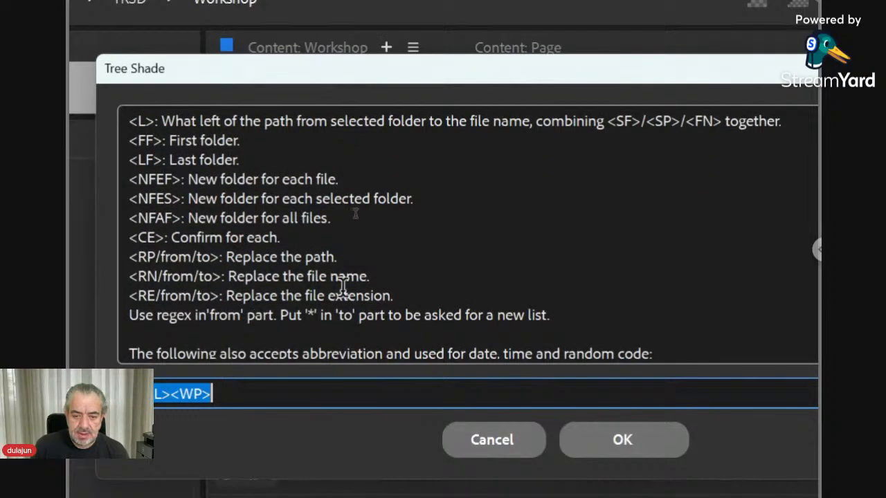
drag(394, 297, 130, 258)
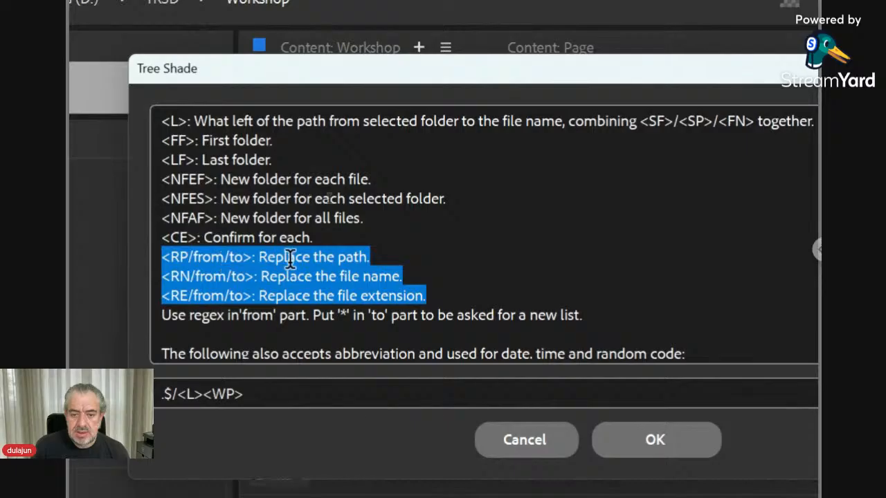
click(554, 436)
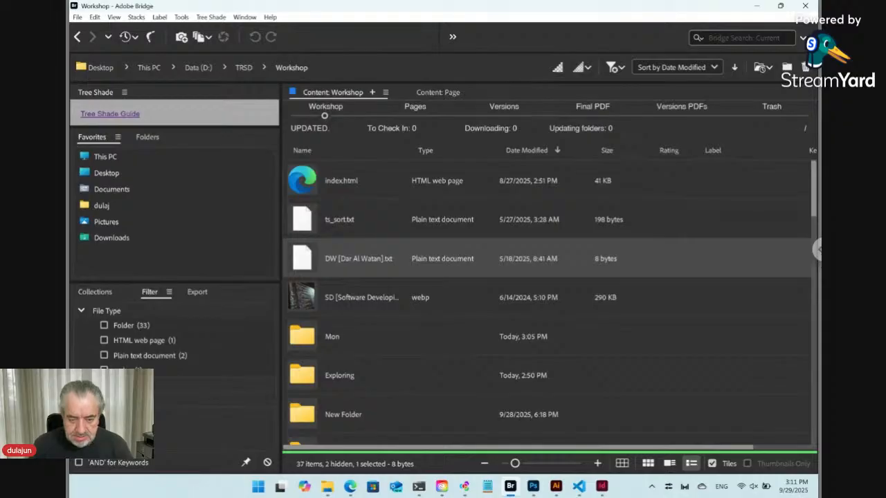
Step: Create a new folder named Card inside Workshop
key(ctrl+shift+n)
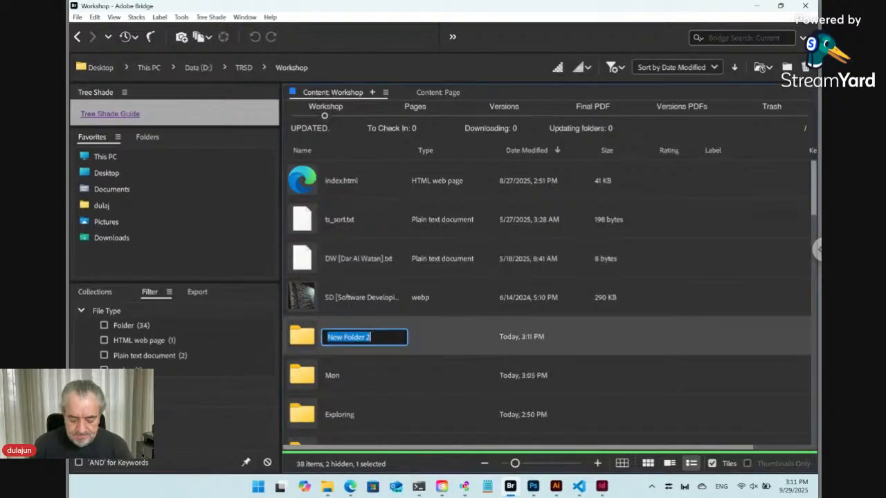
text(Card)
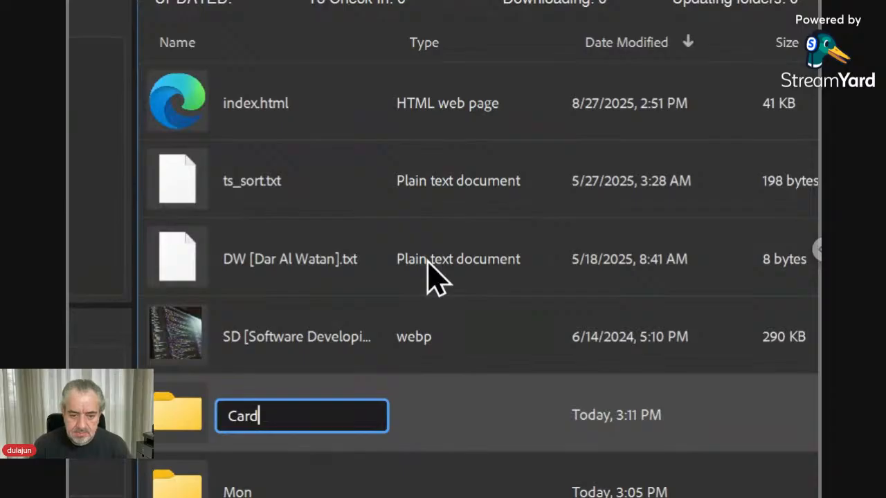
key(Return)
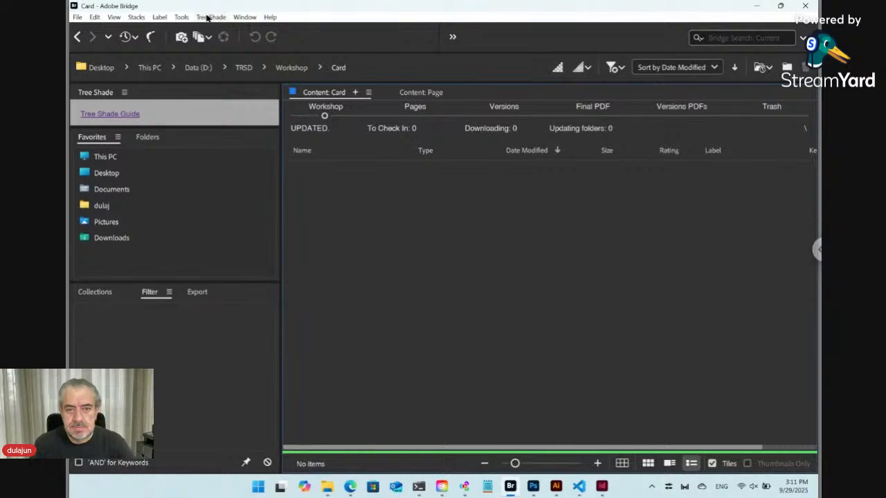
click(209, 17)
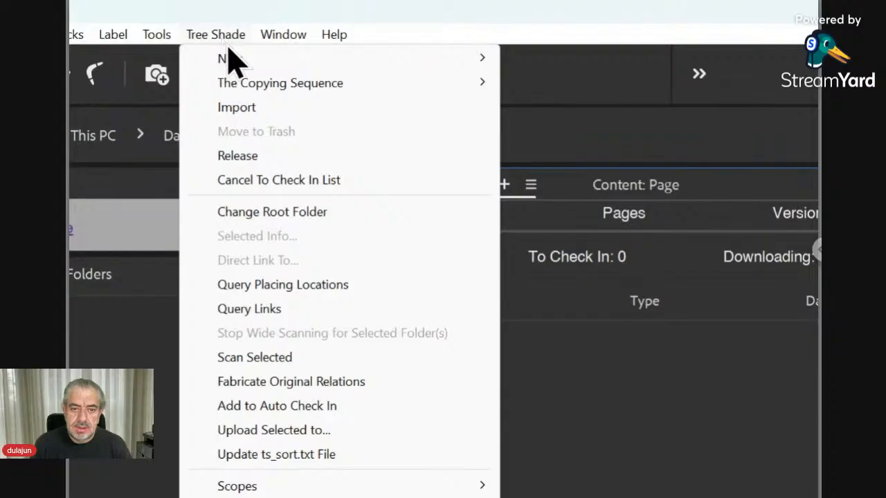
Step: Choose Online from the Tree Shade New submenus to get the Online ts_key name prompt
mouse_move(228, 58)
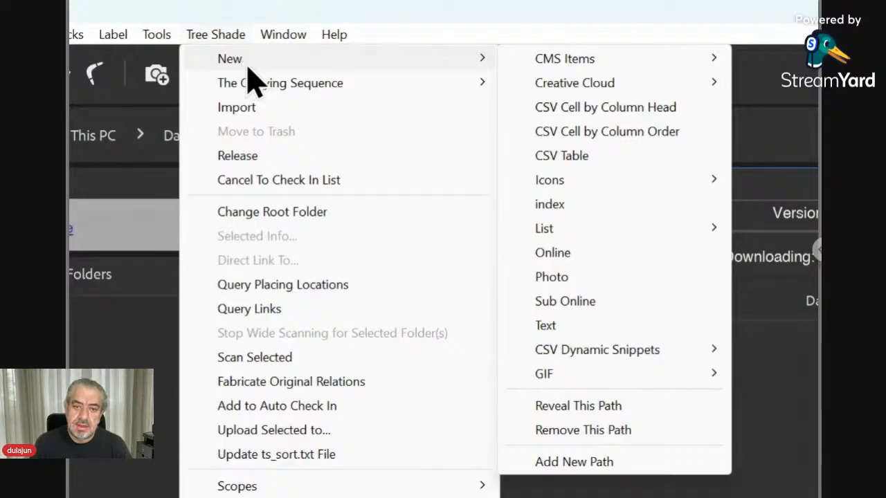
mouse_move(538, 59)
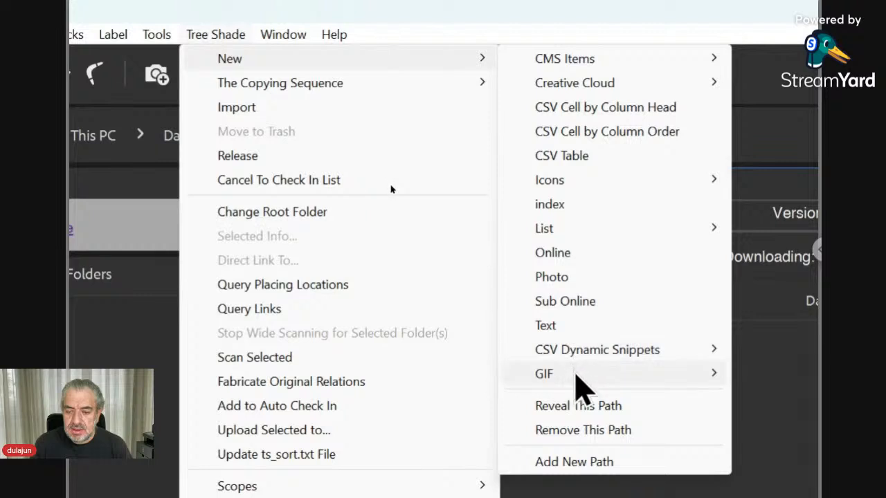
mouse_move(576, 358)
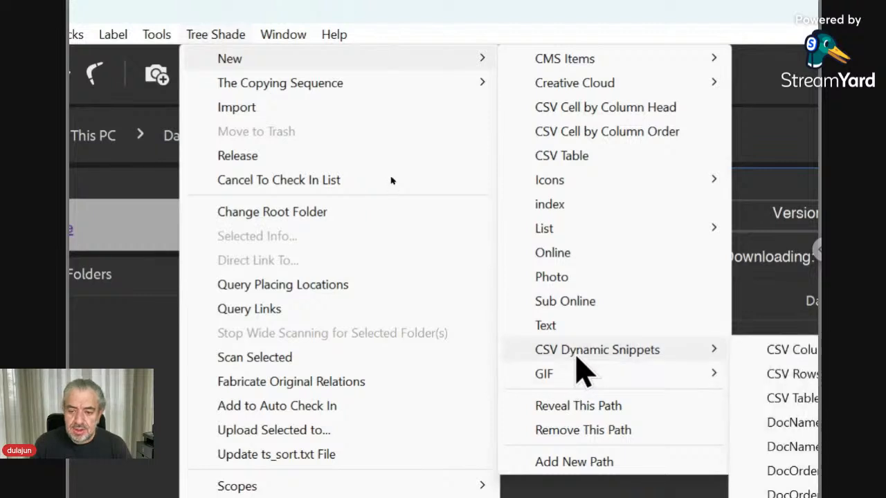
mouse_move(637, 67)
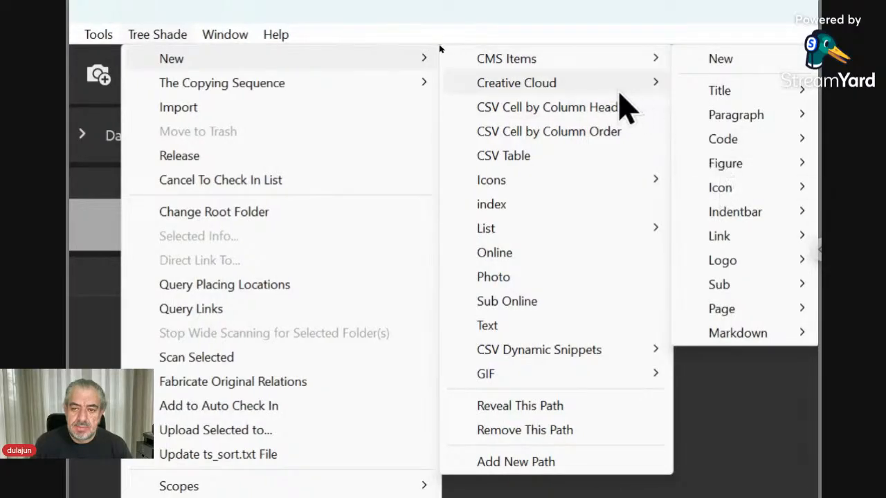
mouse_move(616, 97)
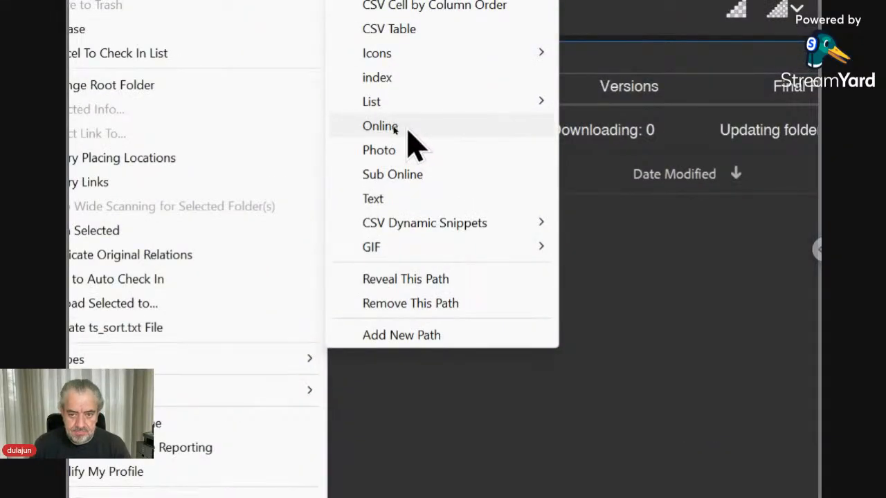
click(408, 130)
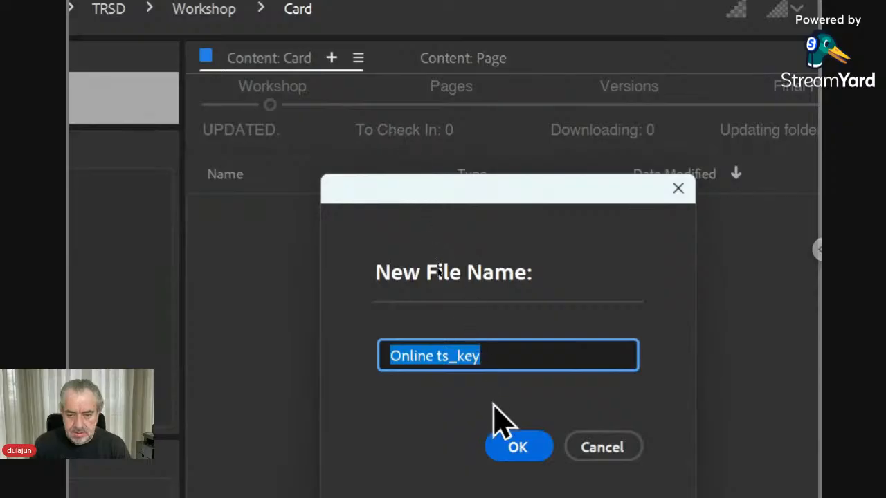
Step: Accept Online ts_key as the name and open Online ts_key.txt's online form in the browser
click(519, 447)
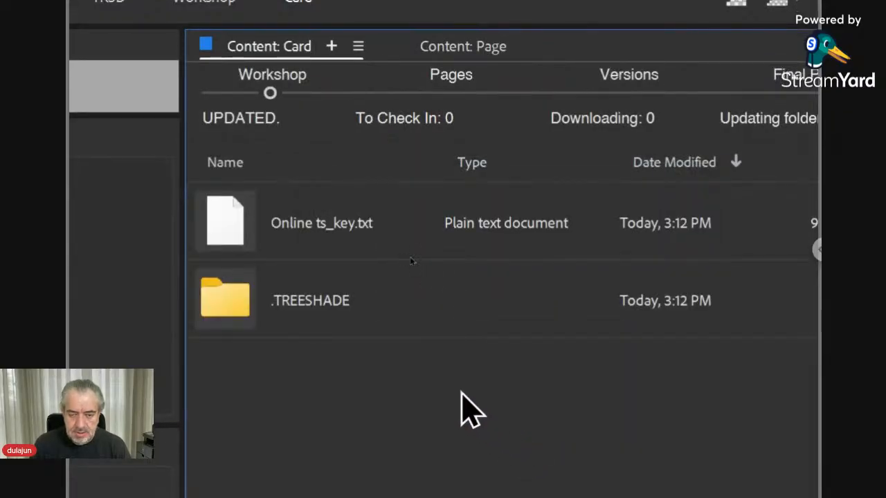
click(299, 310)
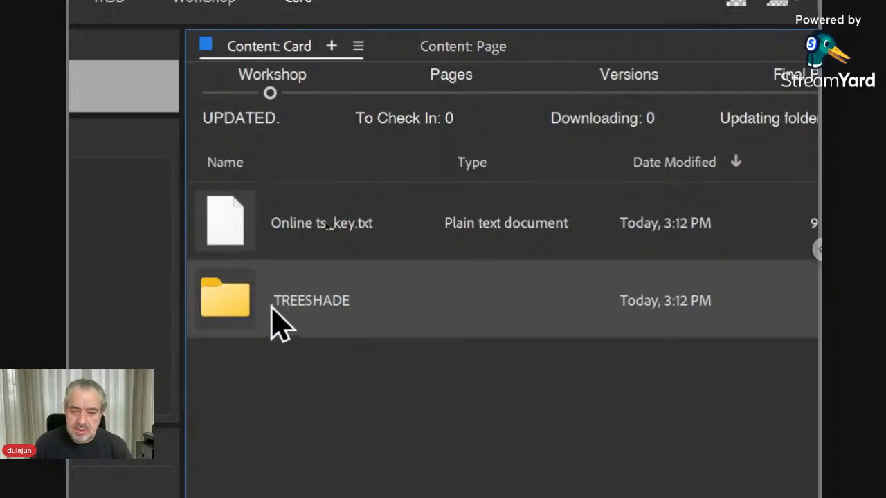
click(247, 234)
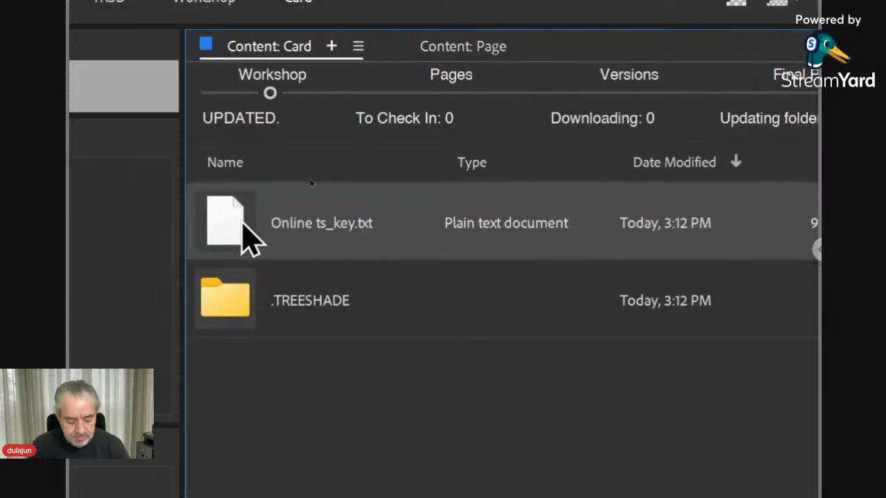
double_click(248, 235)
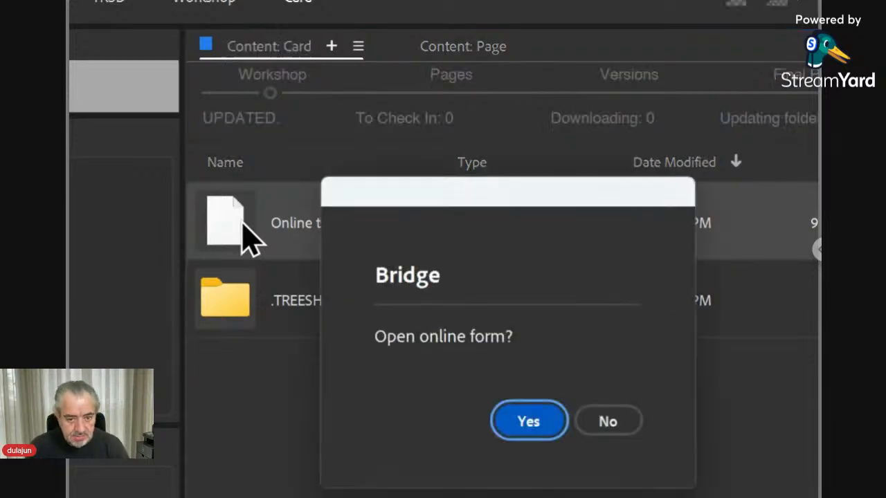
click(540, 423)
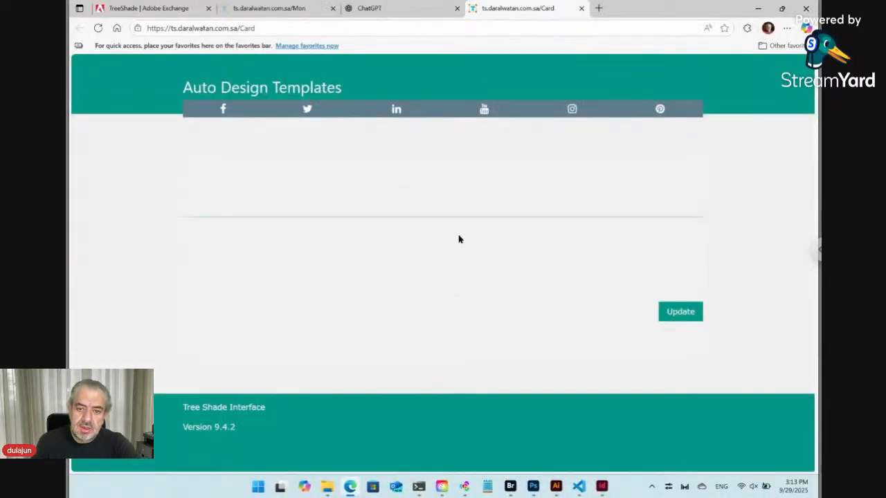
key(alt+Tab)
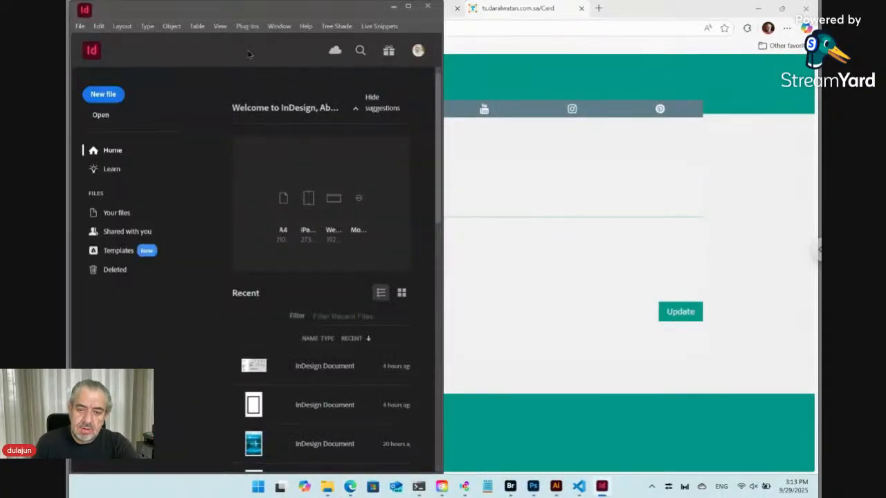
click(523, 281)
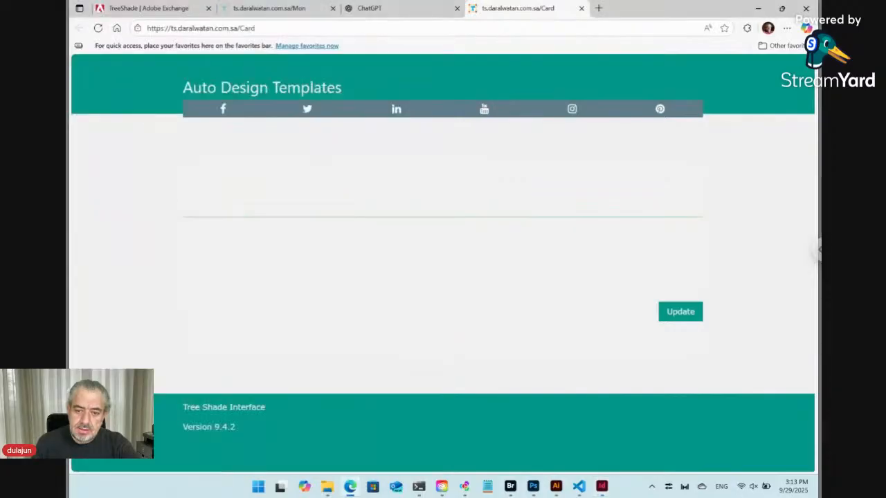
click(511, 486)
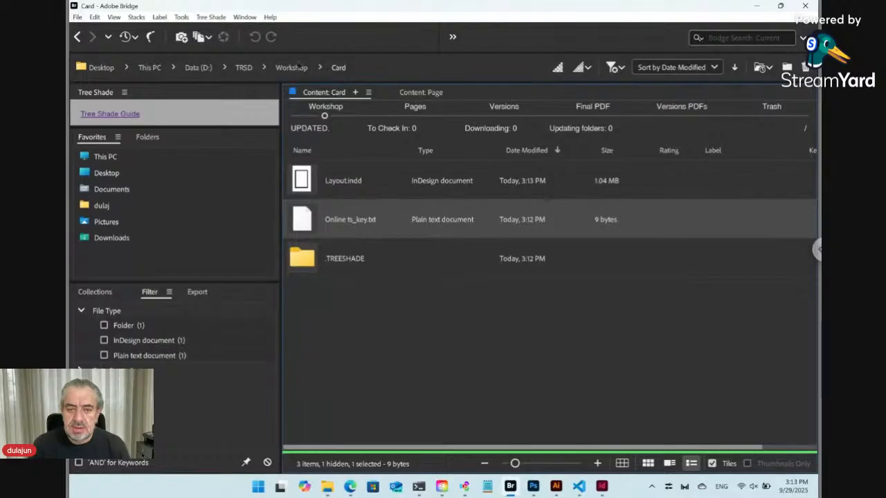
Step: Bring up the Tree Shade New item list from the Card folder
click(211, 17)
mouse_move(220, 31)
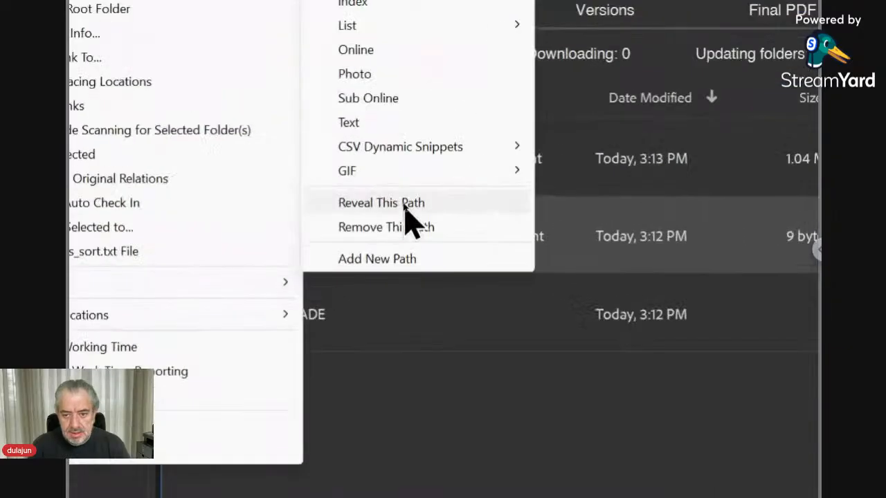
Step: Reveal the Workshop\Initial\New templates folder, browse its 19 items, then go back
click(403, 206)
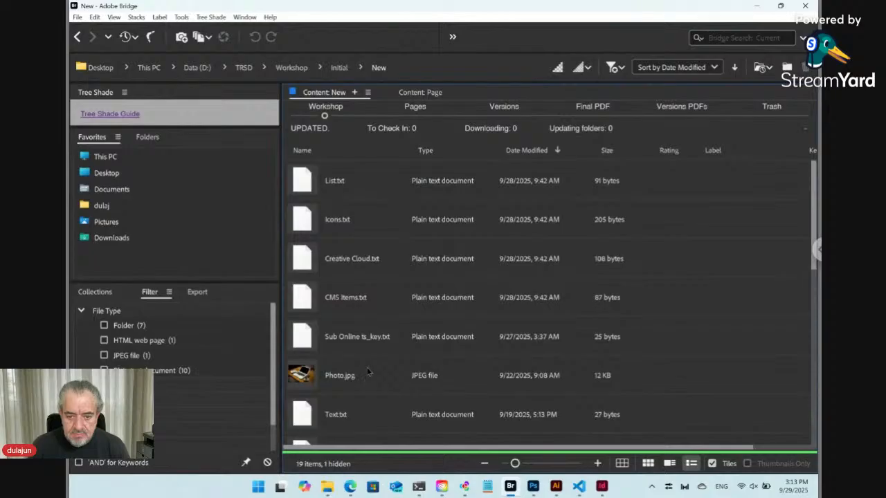
scroll(368, 372, down, 3)
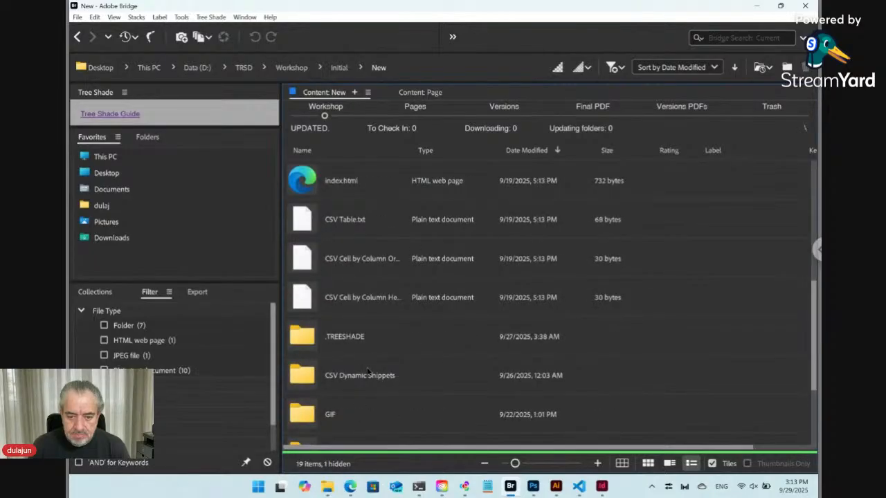
scroll(368, 372, up, 3)
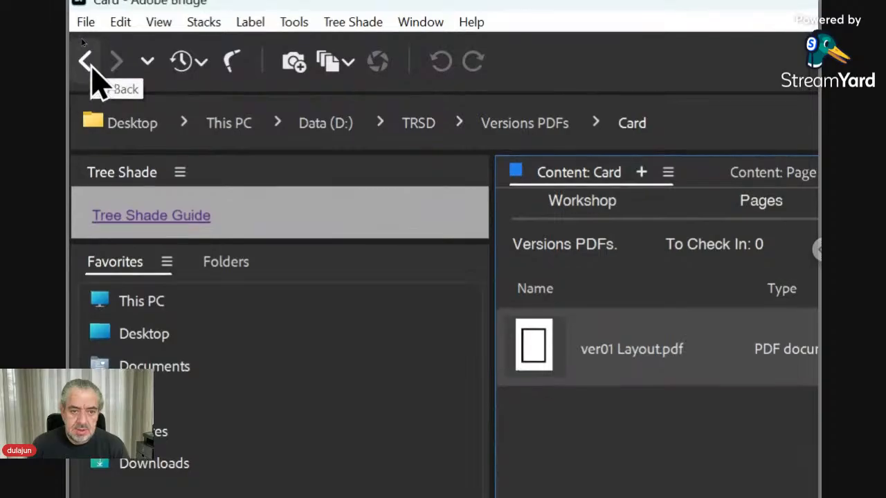
click(90, 68)
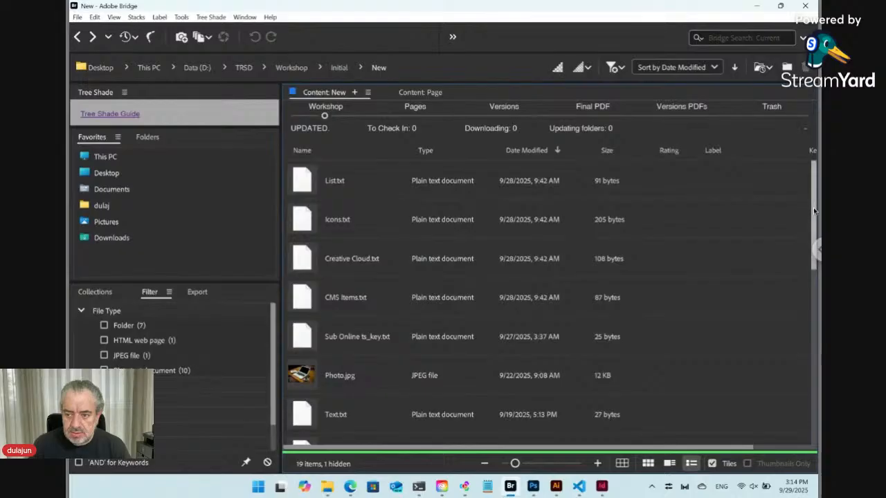
drag(813, 207, 796, 283)
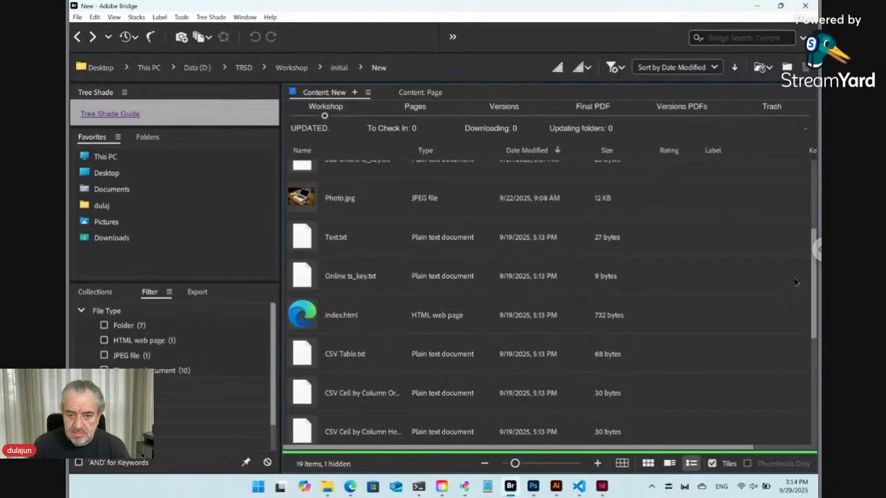
click(333, 283)
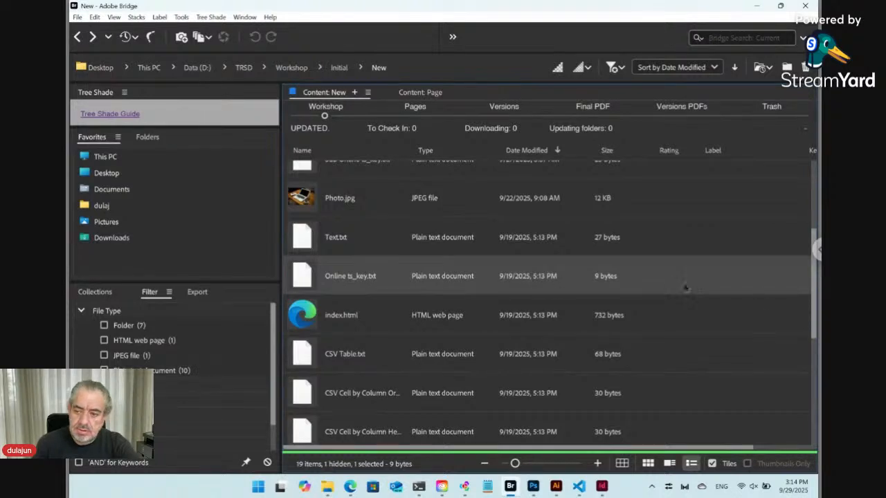
mouse_move(813, 292)
mouse_down()
mouse_move(816, 414)
mouse_move(811, 278)
mouse_up()
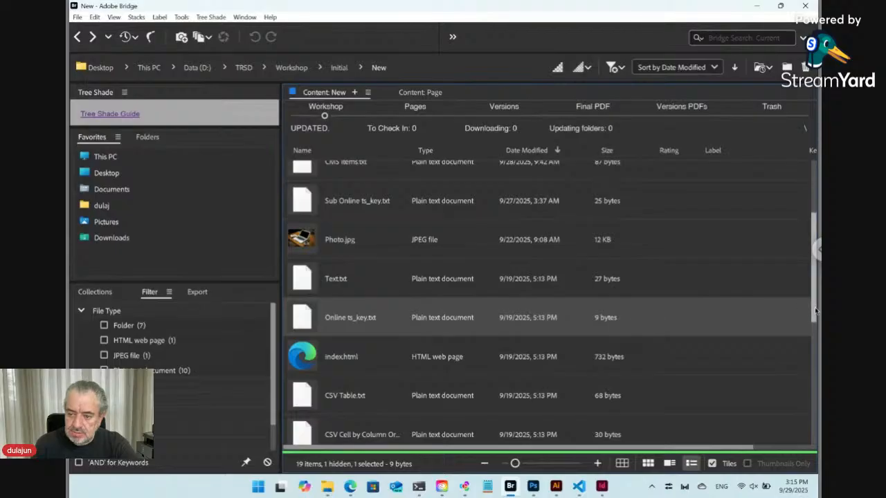
mouse_move(814, 311)
mouse_down()
mouse_move(815, 247)
mouse_move(799, 393)
mouse_move(805, 462)
mouse_move(801, 317)
mouse_up()
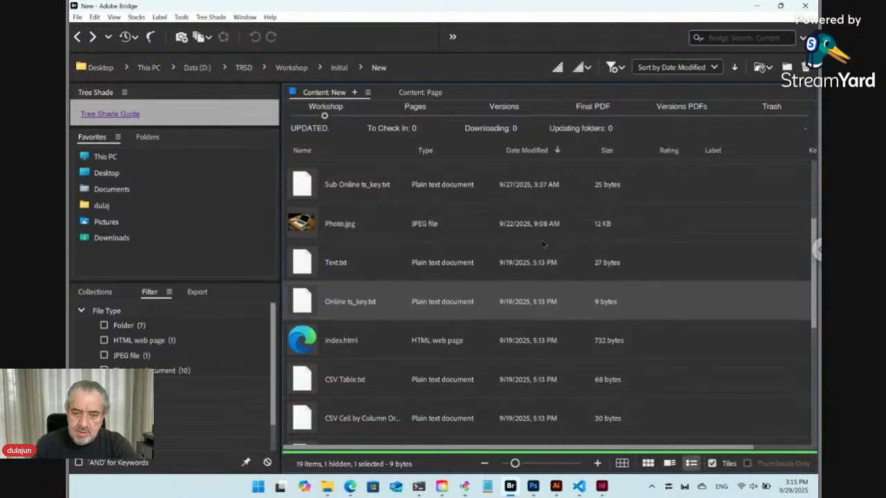
click(371, 188)
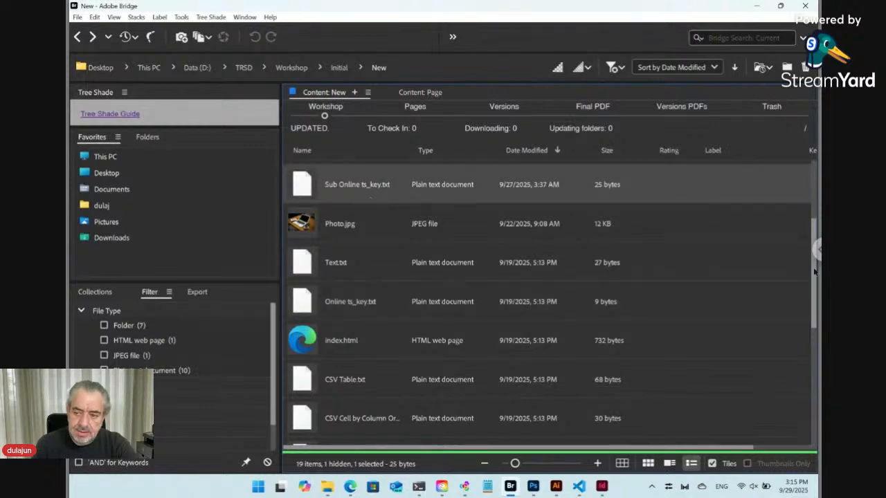
drag(813, 290, 813, 254)
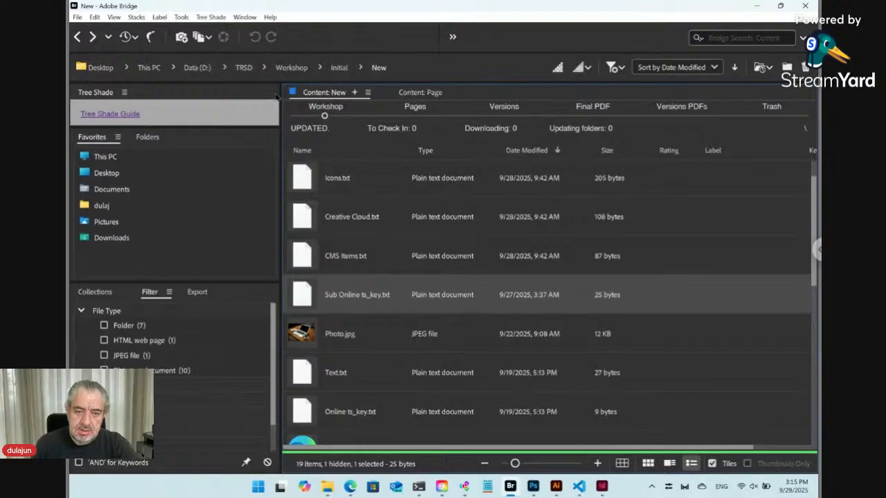
Step: Send the Sub Online ts_key.txt template to the trash with Tree Shade Move to Trash
click(210, 17)
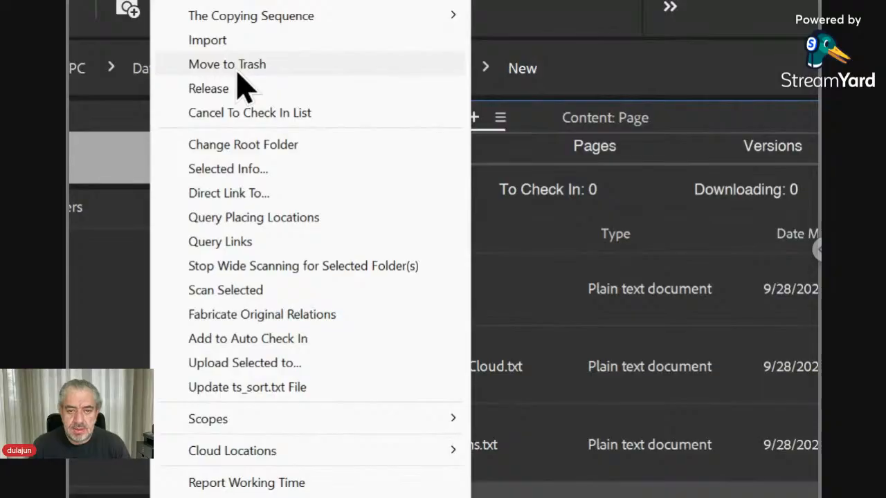
click(238, 72)
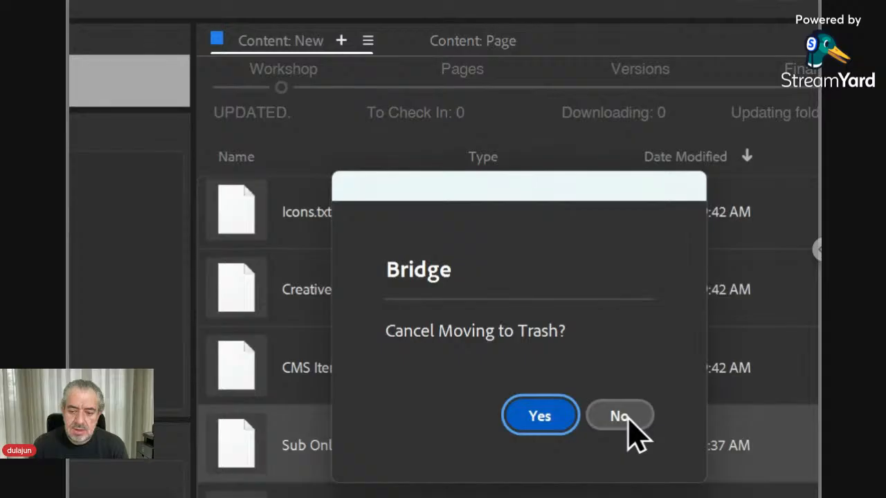
click(627, 416)
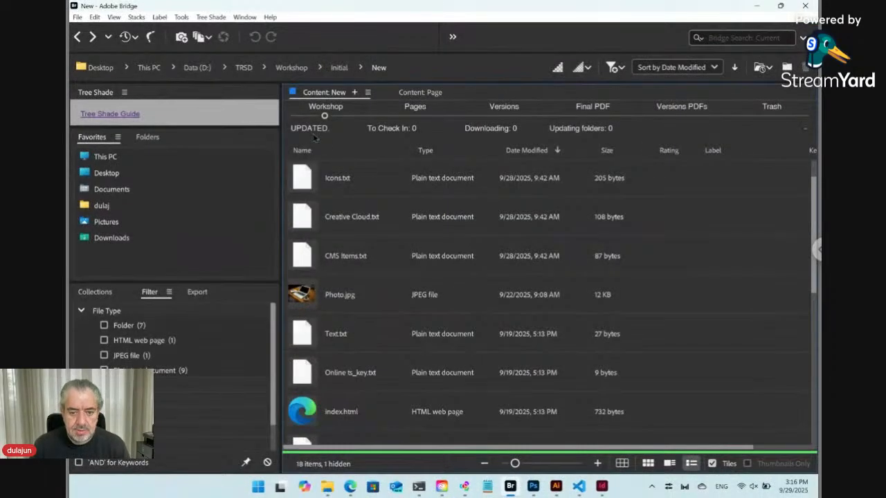
Step: Go back to the Card folder and move Layout.indd to the trash
click(77, 17)
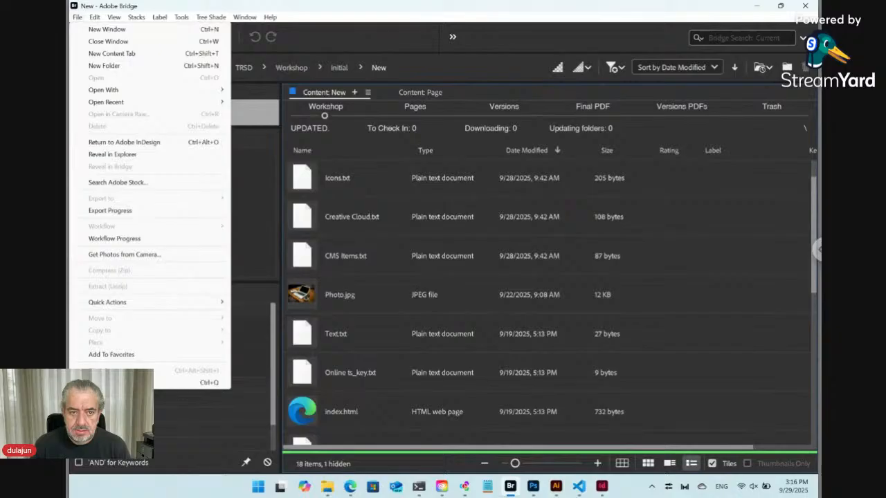
key(Escape)
click(78, 37)
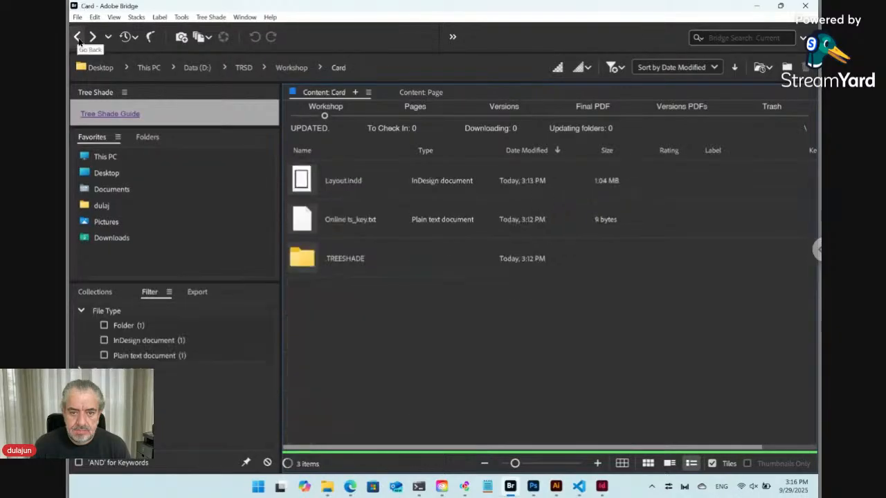
click(343, 194)
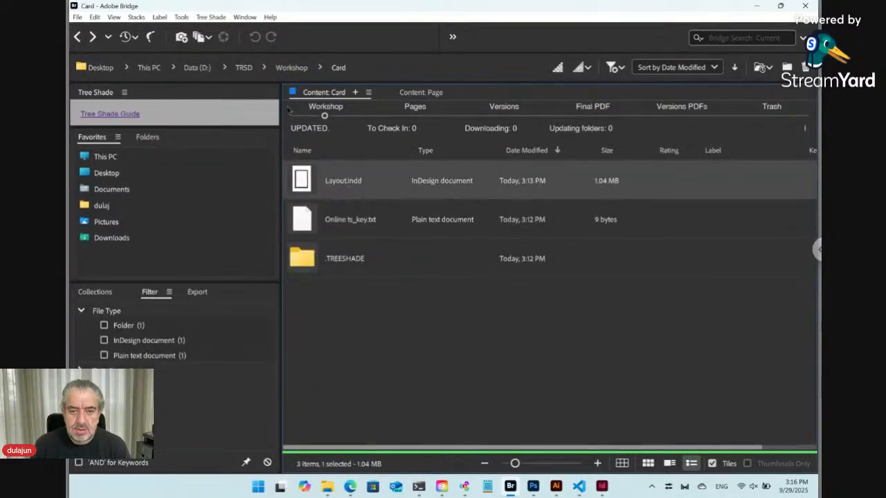
click(211, 17)
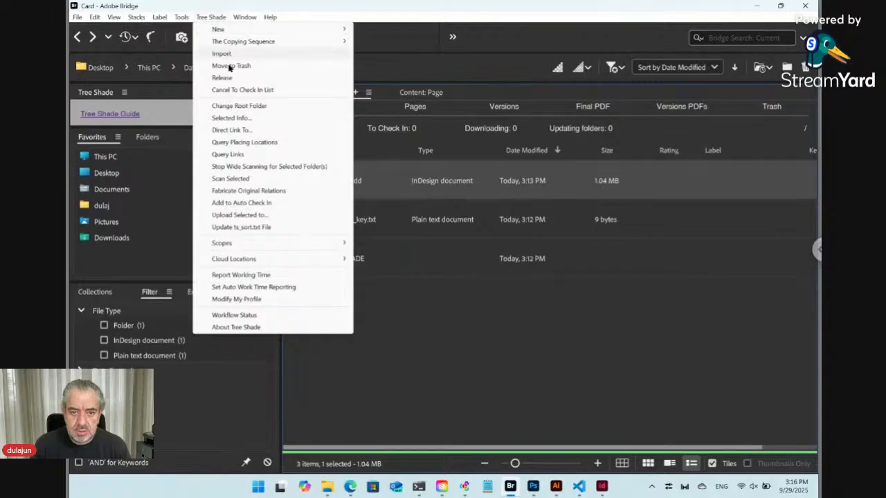
click(230, 66)
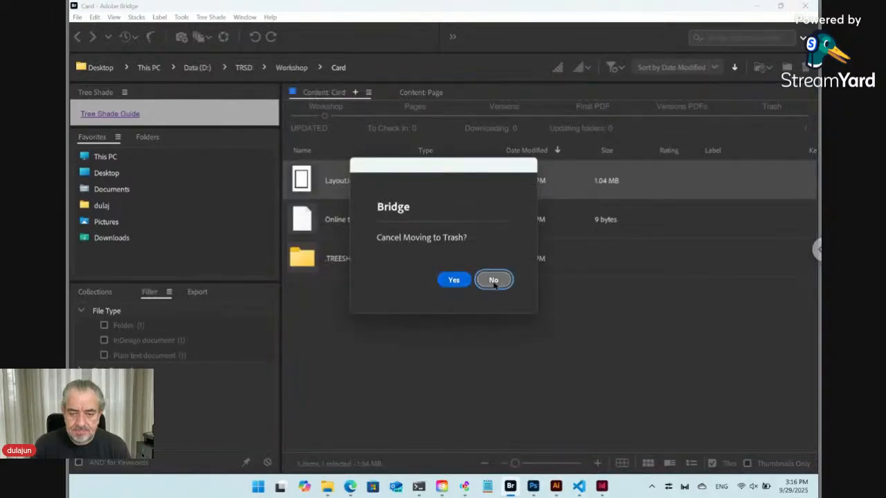
click(494, 279)
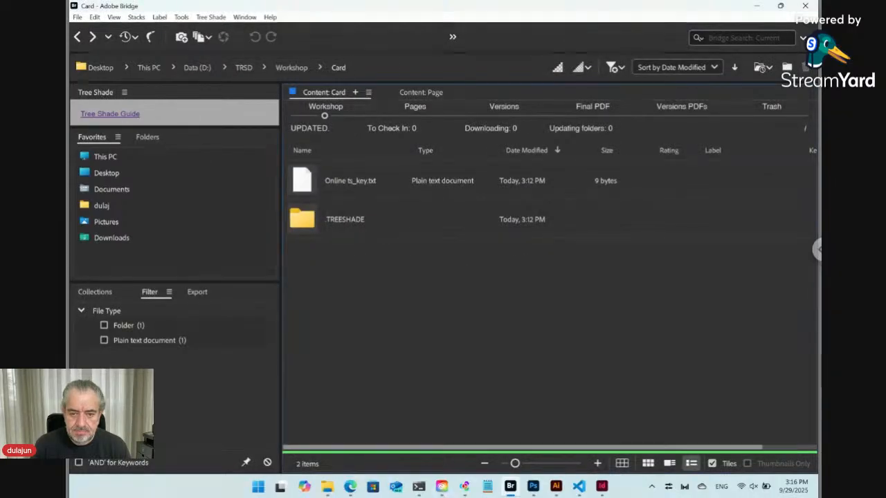
Step: Trash Online ts_key.txt and go up to the Workshop folder
click(305, 180)
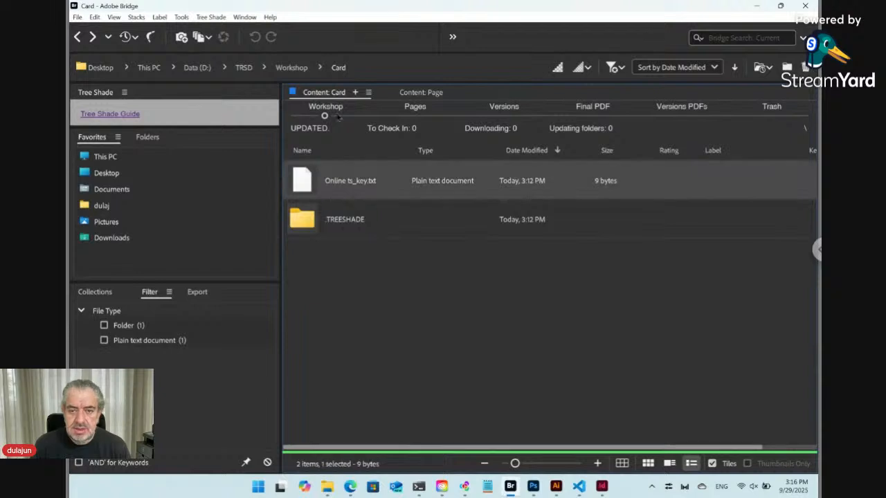
click(211, 16)
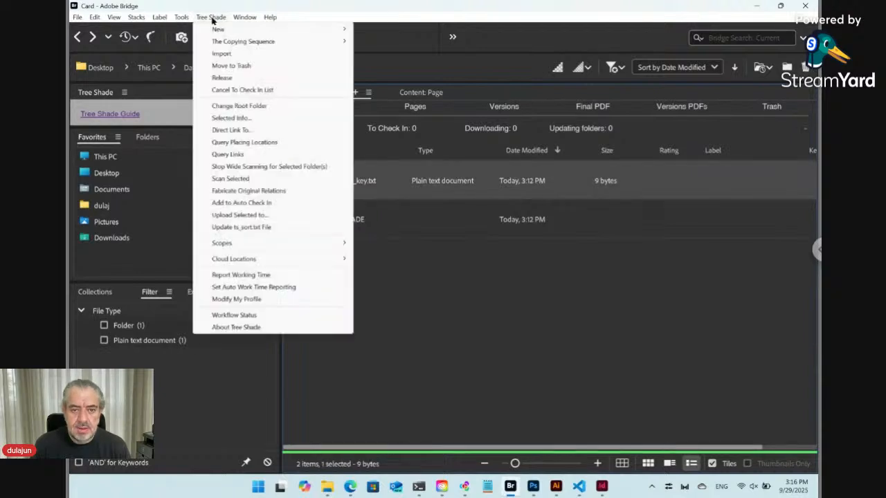
click(240, 68)
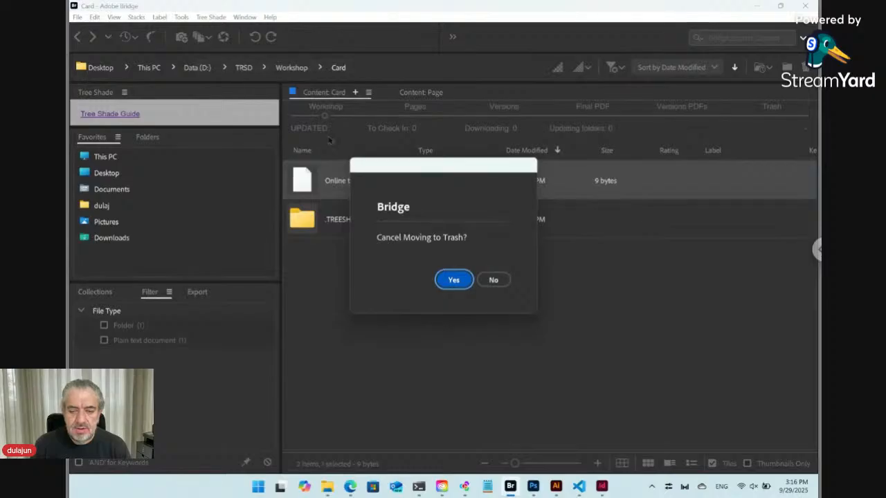
drag(401, 169, 427, 228)
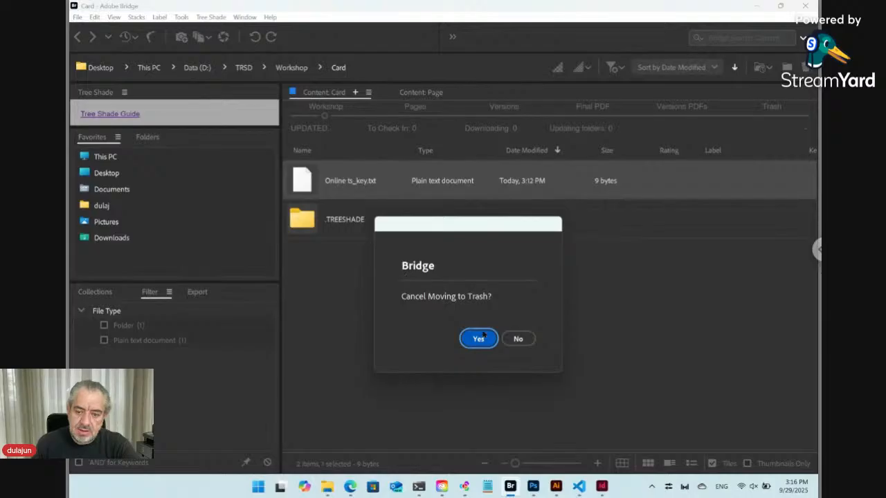
click(516, 338)
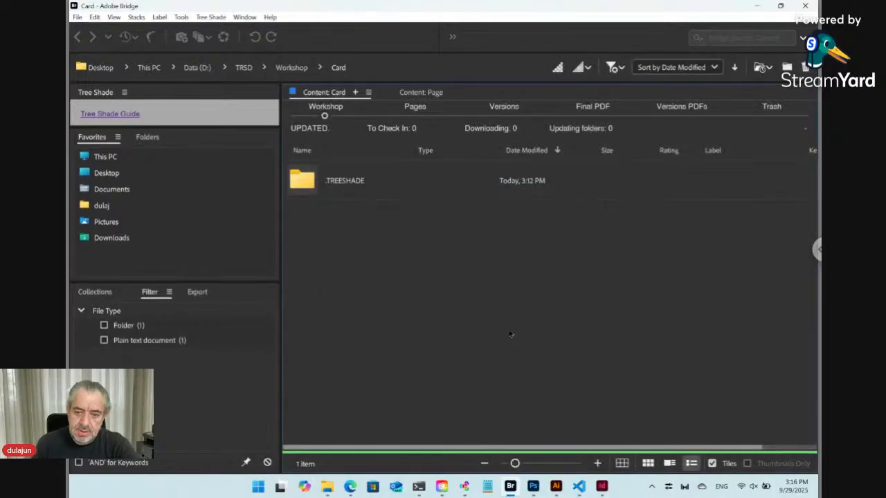
key(ctrl+Up)
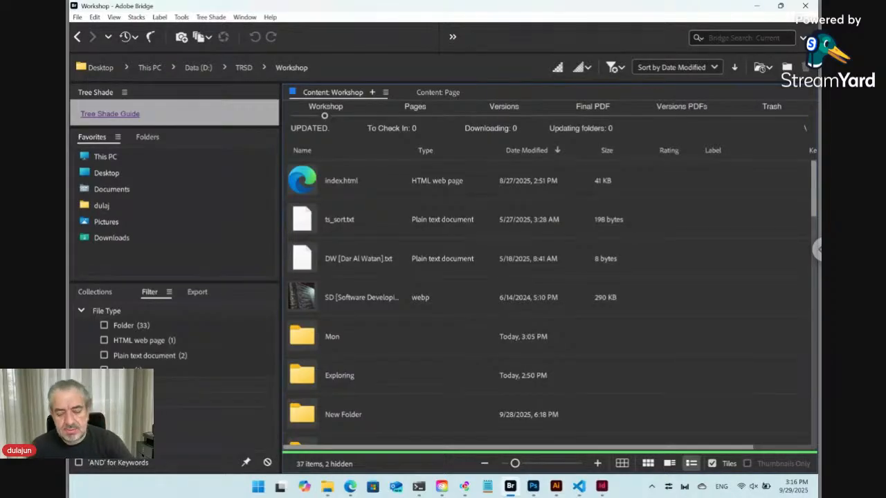
Step: Make a new Card folder in Workshop with Ctrl+Shift+N and open it
click(404, 339)
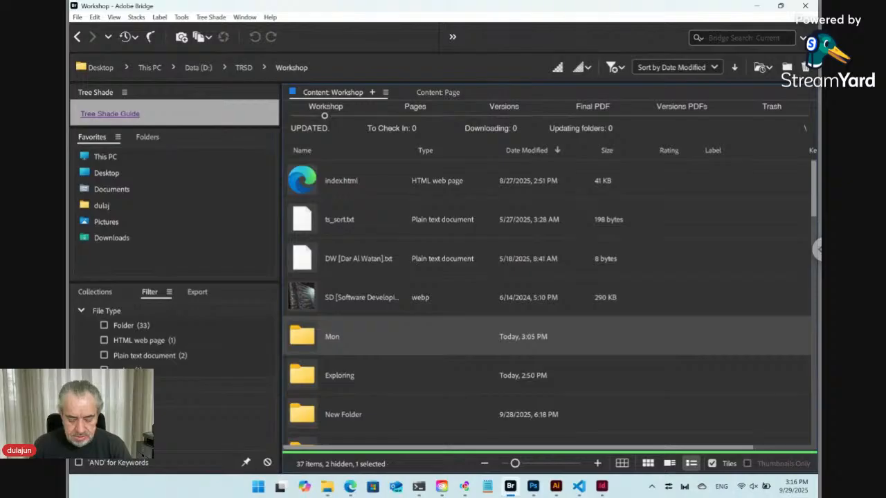
key(ctrl+shift+n)
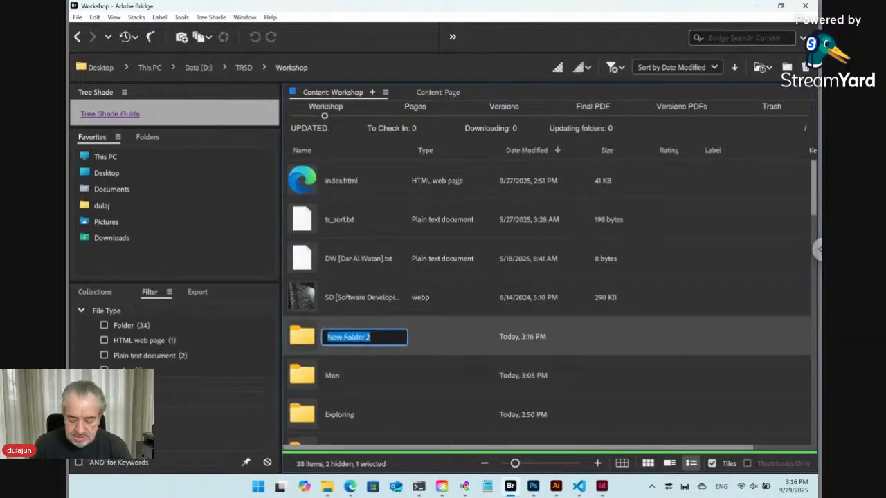
text(Card)
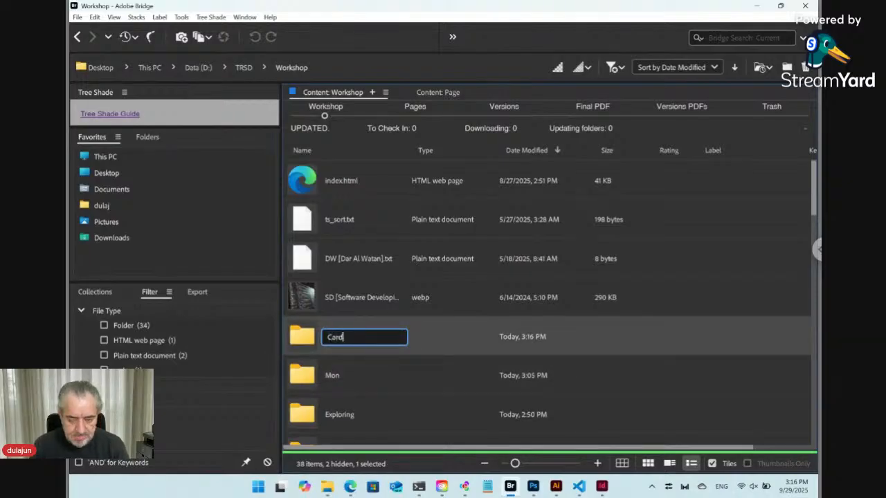
key(Return)
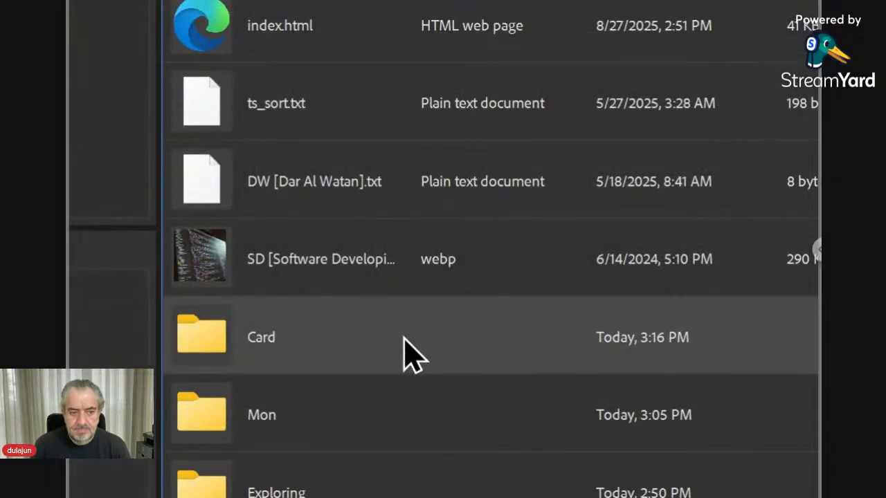
double_click(405, 340)
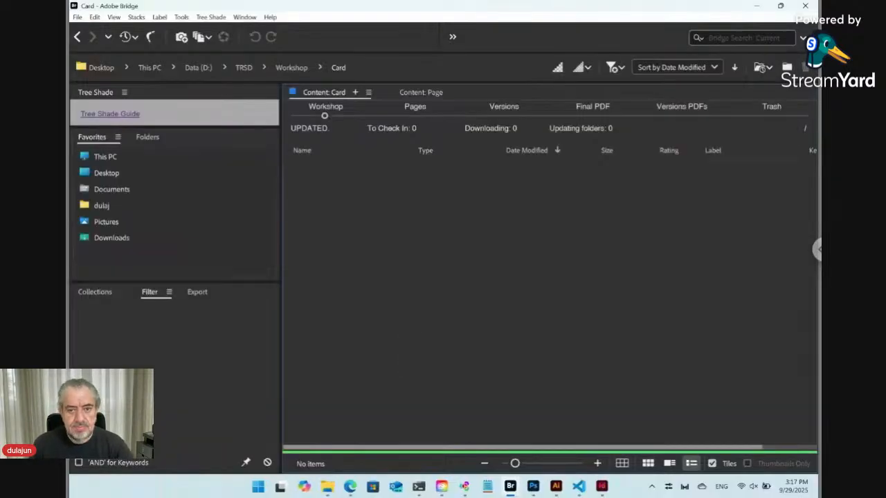
Step: Create an 'Online ts_key' file in Card via Tree Shade > New > Online, generating Layout.indd
click(212, 16)
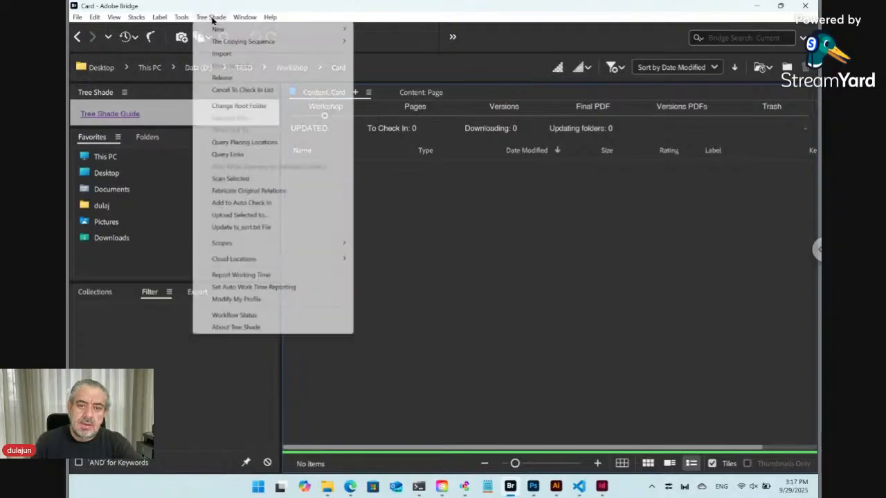
mouse_move(220, 31)
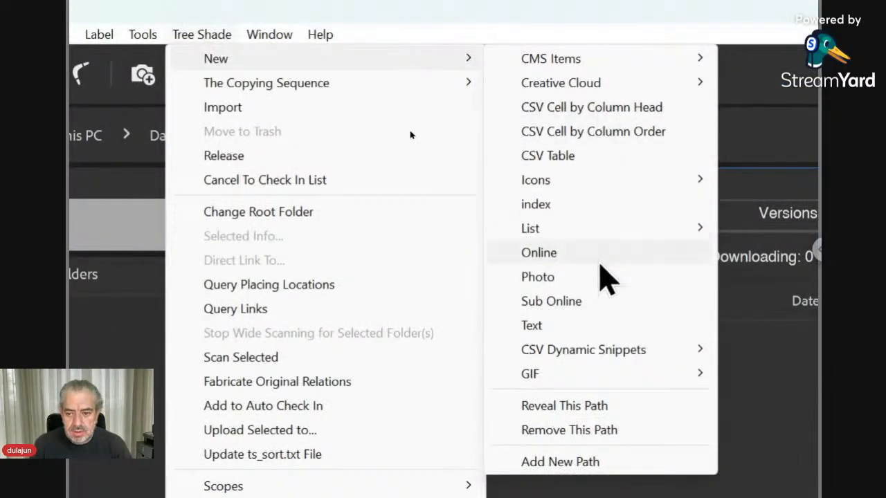
click(600, 270)
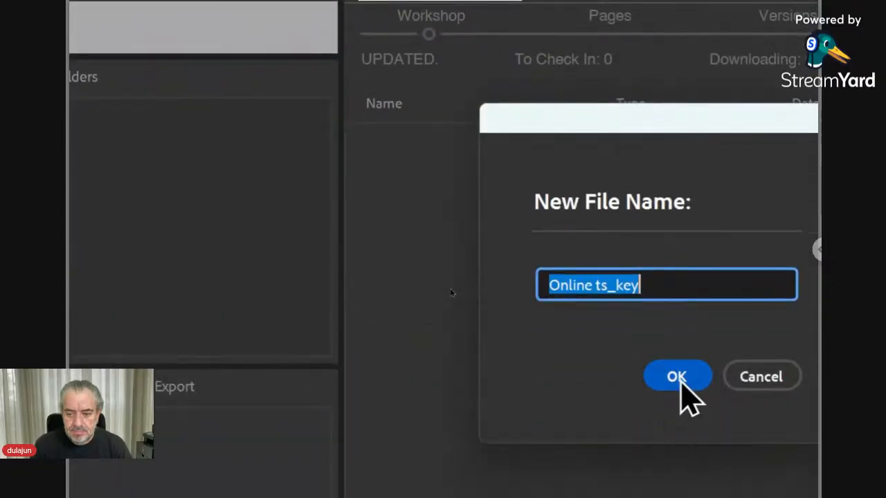
click(677, 379)
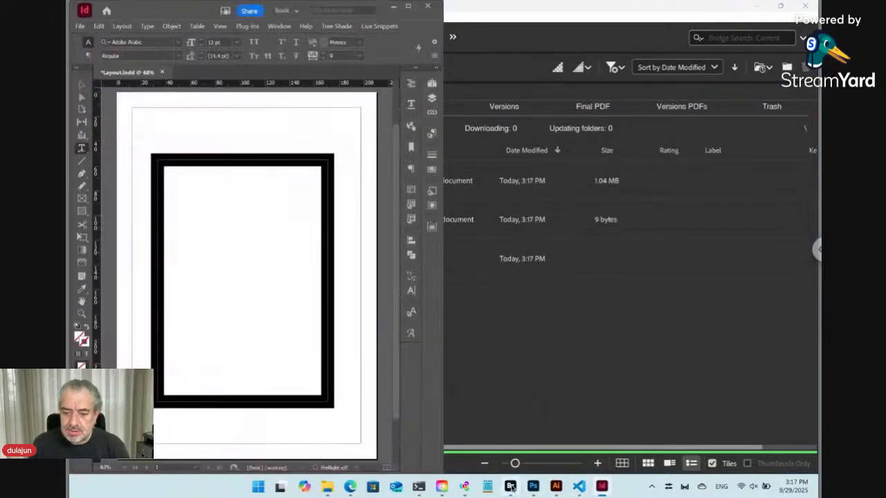
Step: Check that the Versions PDFs folder now holds ver01 Layout.pdf
click(510, 487)
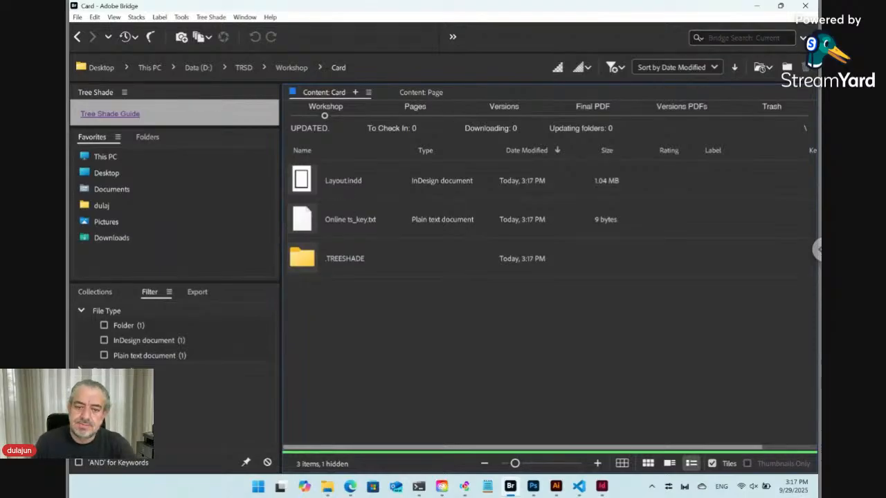
click(604, 487)
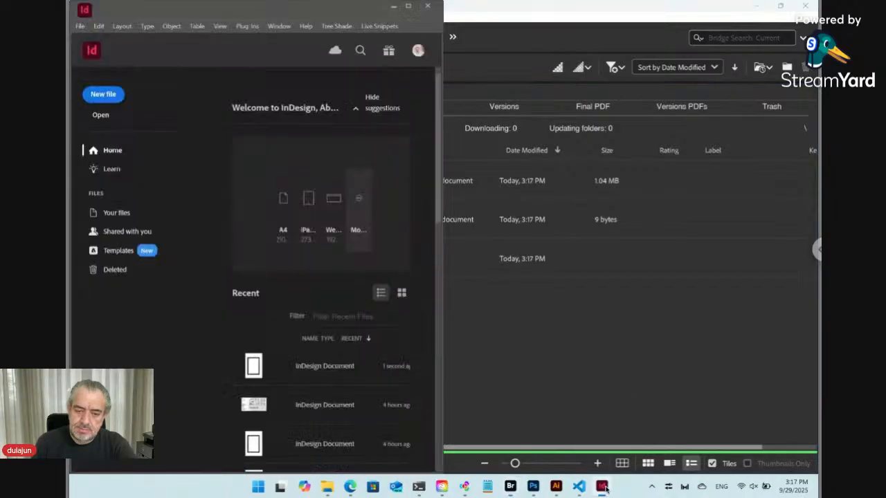
click(554, 392)
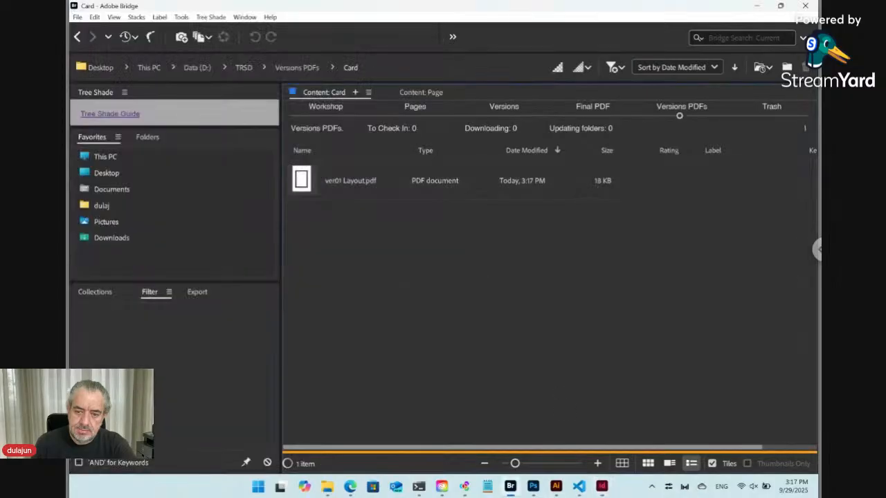
Step: Return to the Card folder and select Layout.indd and Online ts_key.txt
click(324, 115)
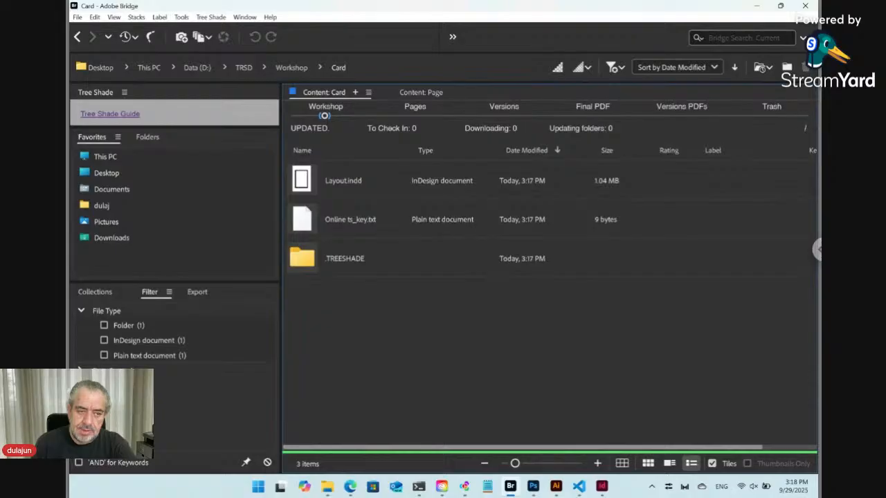
click(312, 184)
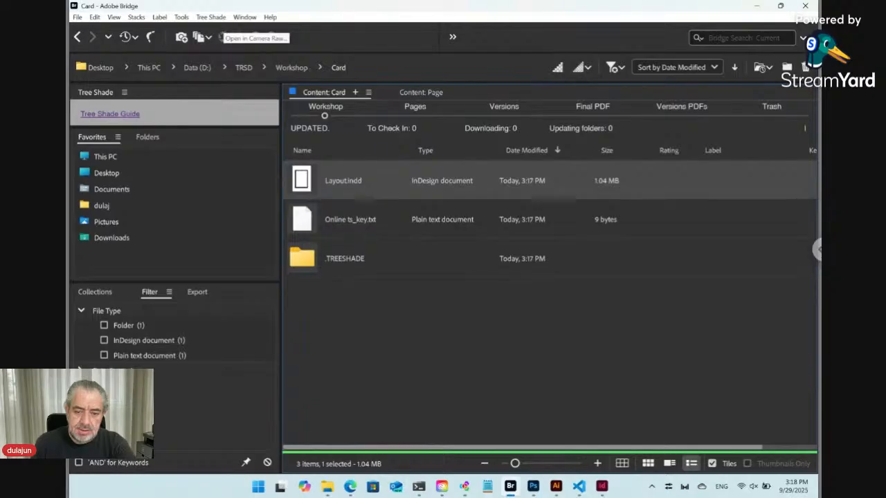
click(350, 220)
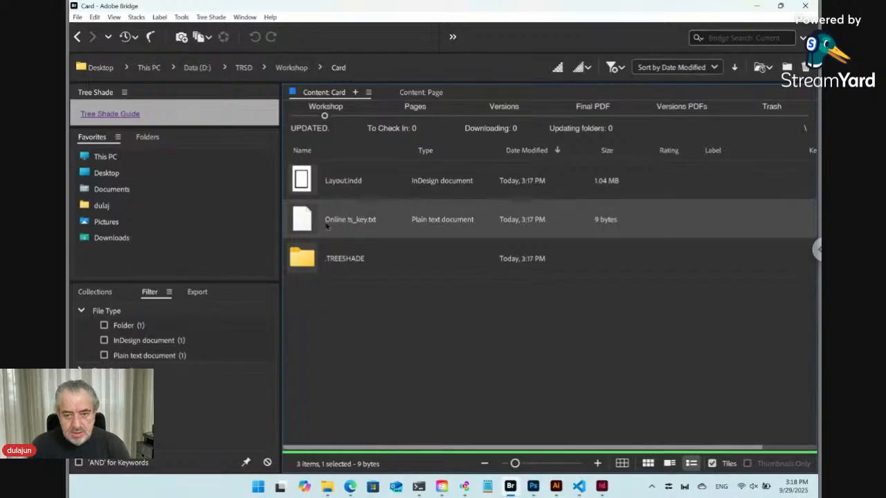
Step: Snap the Auto Design Templates browser page to the left beside Bridge
mouse_move(350, 485)
click(345, 440)
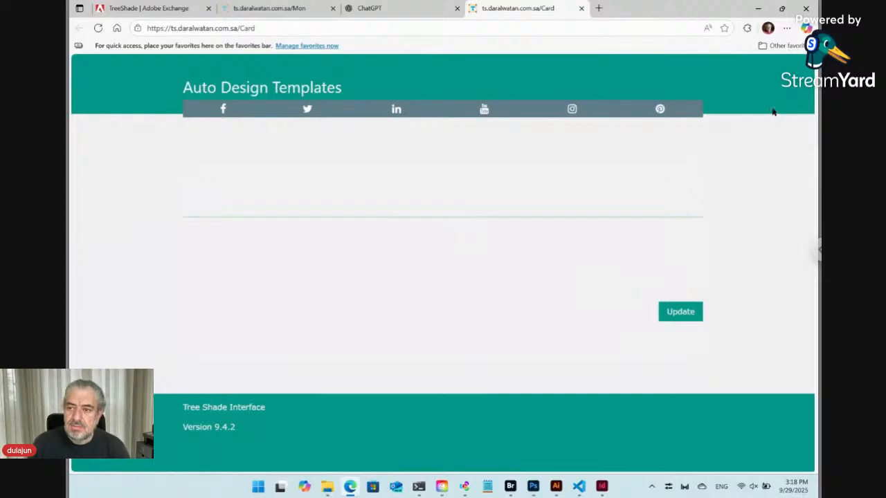
mouse_move(786, 16)
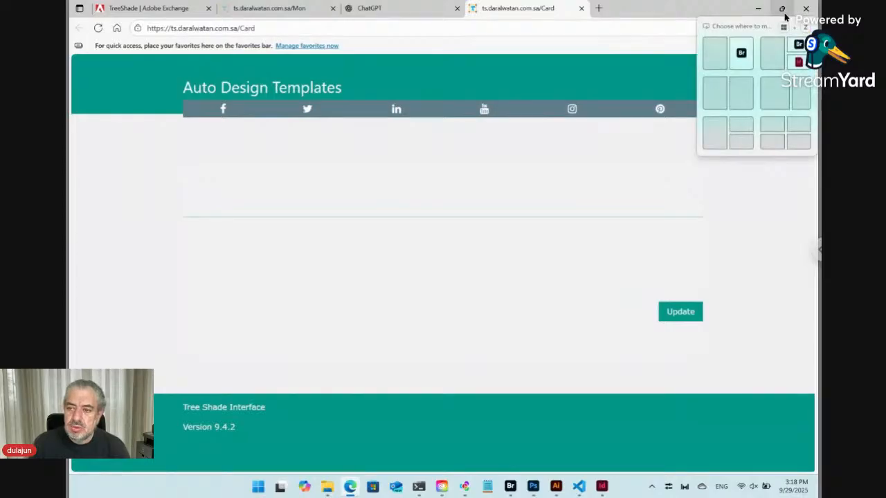
click(719, 53)
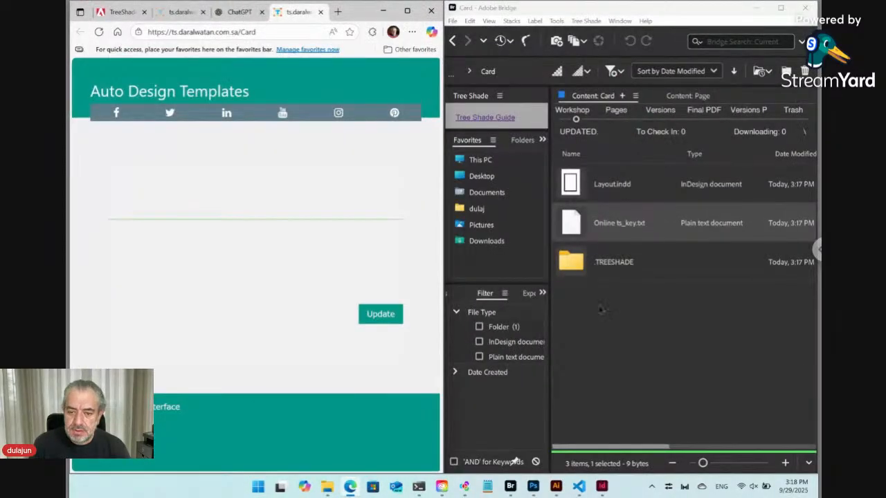
Step: Create a new plain text file named Name through Tree Shade > New > Text
click(589, 21)
mouse_move(595, 35)
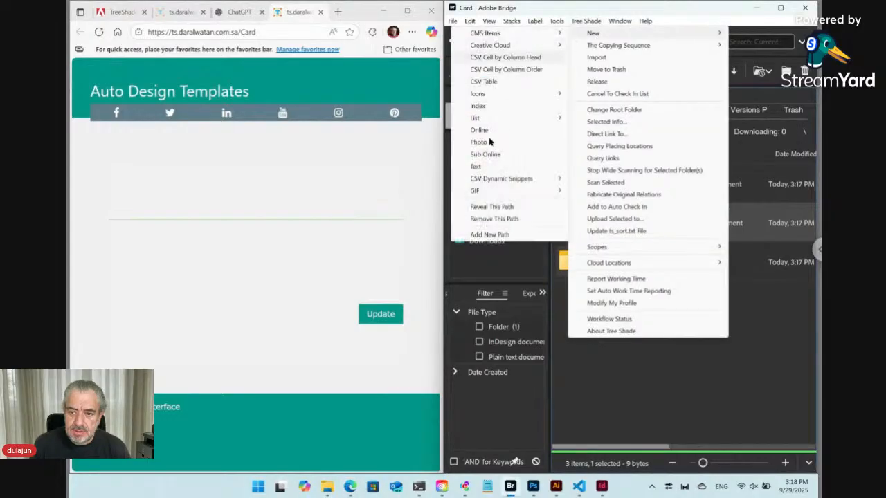
click(484, 167)
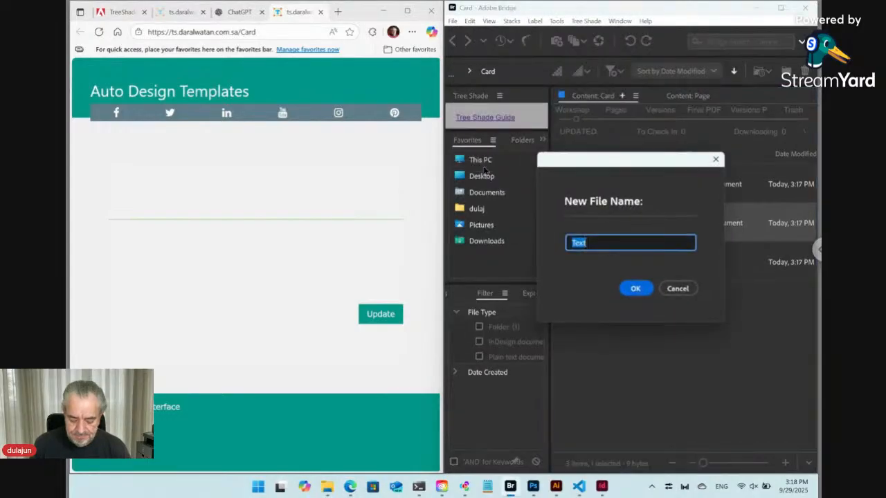
text(Name)
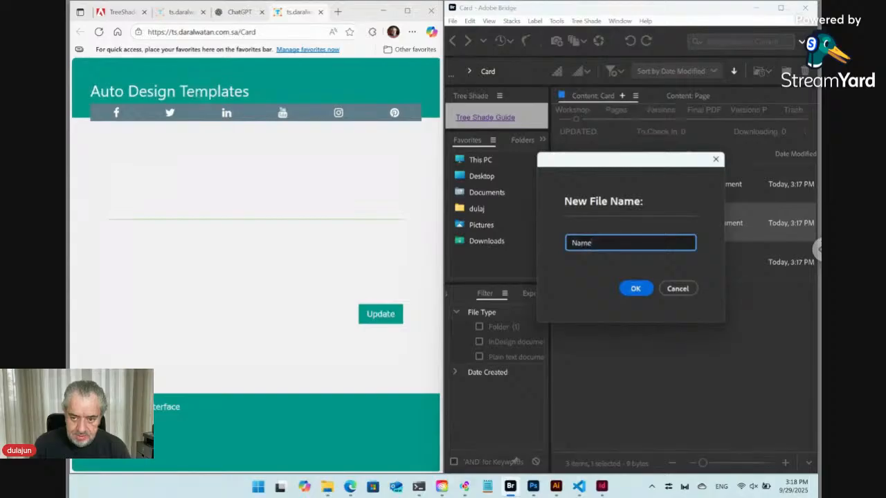
key(Return)
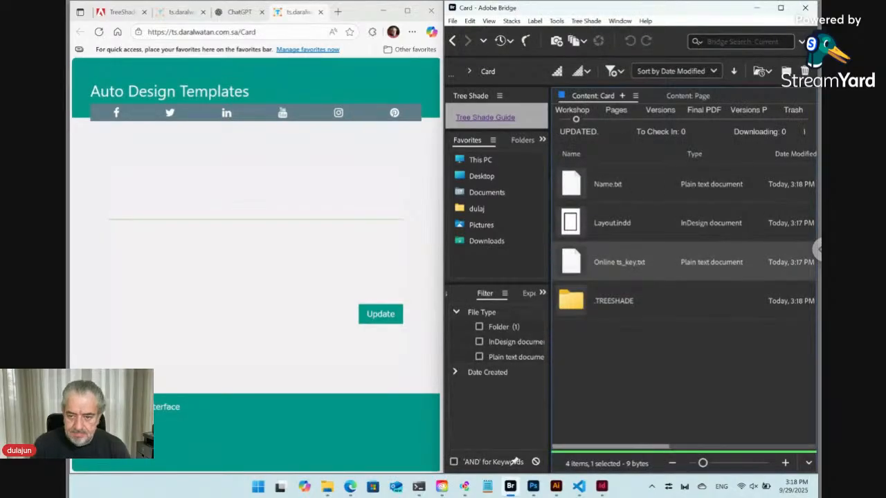
Step: Reload the Card form page and submit an Update of the Card
click(99, 32)
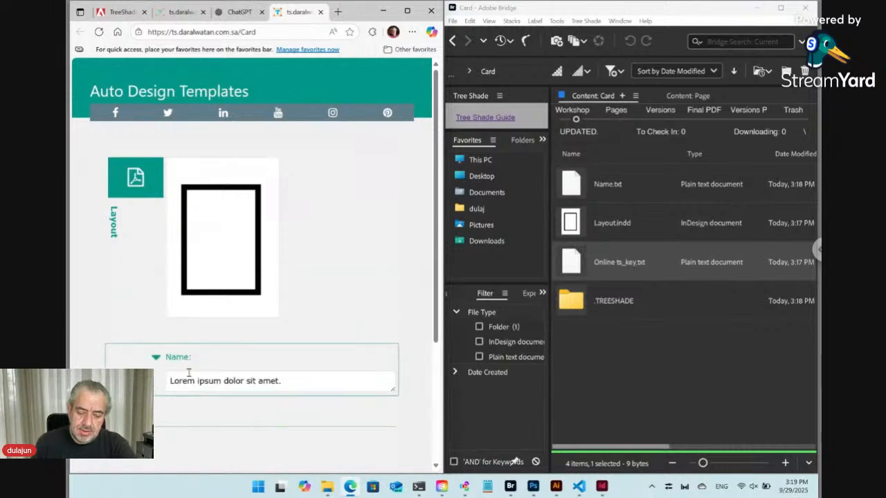
click(613, 200)
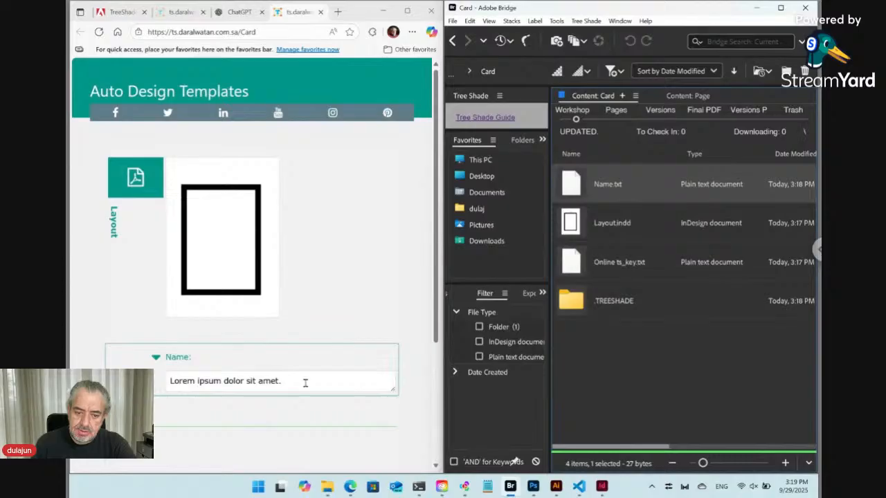
scroll(341, 403, down, 2)
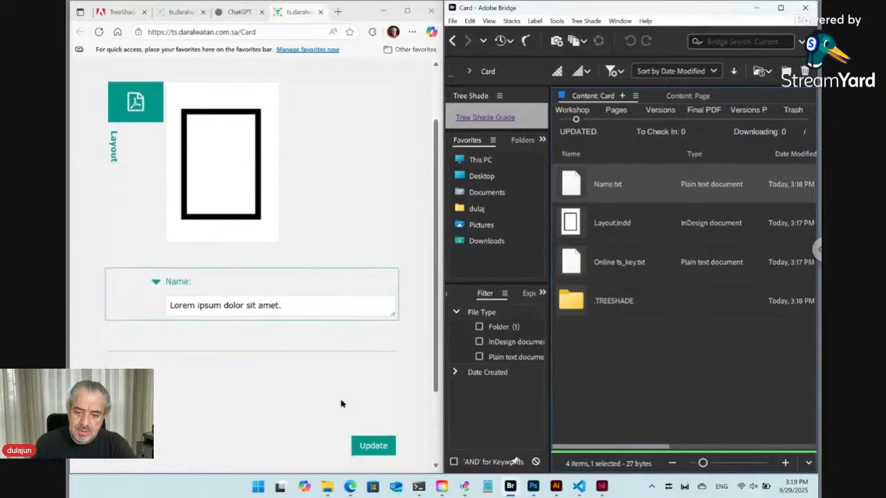
click(374, 447)
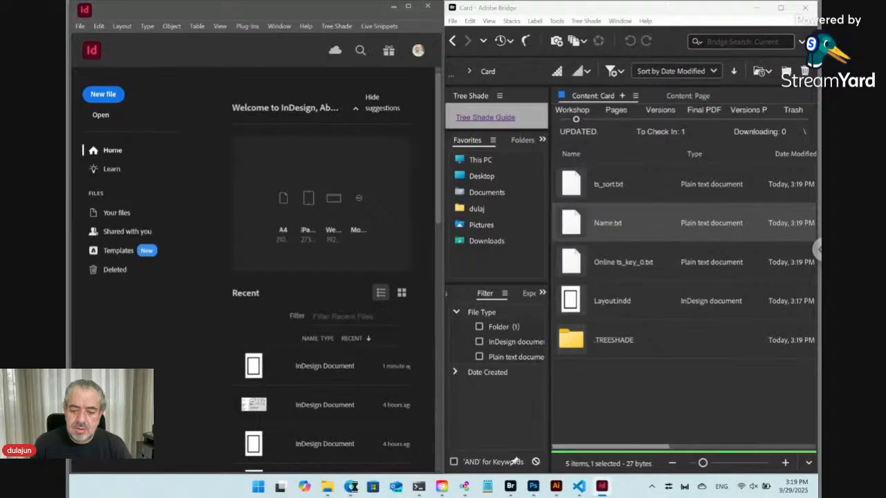
Step: Drag Online ts_key_0.txt from Bridge into VS Code to open it
click(351, 486)
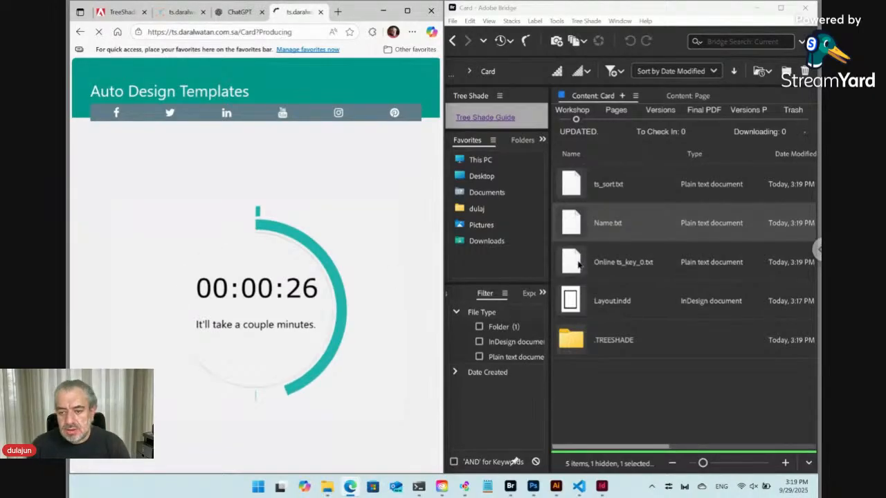
click(578, 268)
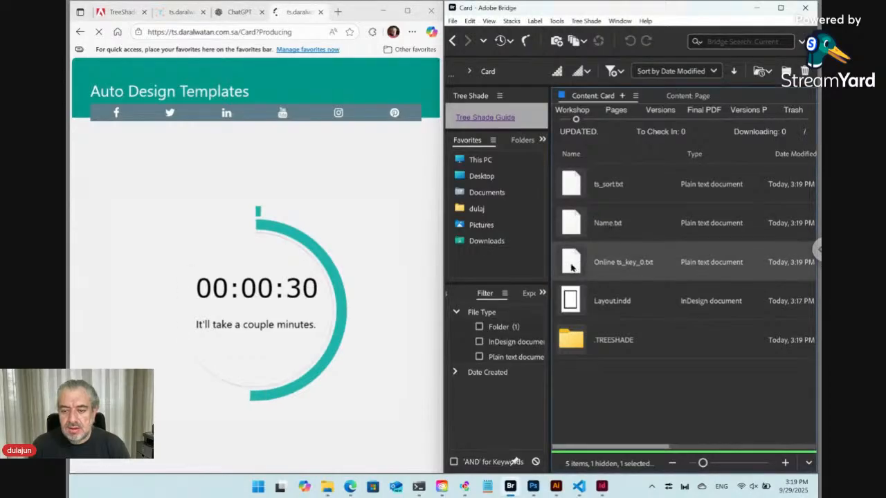
drag(572, 267, 357, 254)
key(alt+Tab)
key(alt+Tab)
key(alt+Tab)
key(alt+Tab)
key(alt+Tab)
key(alt+Tab)
key(alt+shift+Tab)
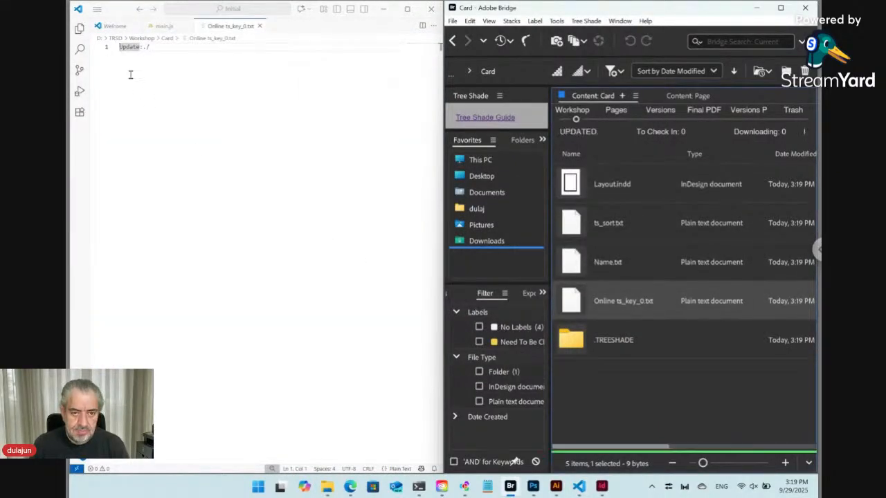
Step: Append <static> after Update:./ on line 1 of Online ts_key_0.txt and save
key(super+plus)
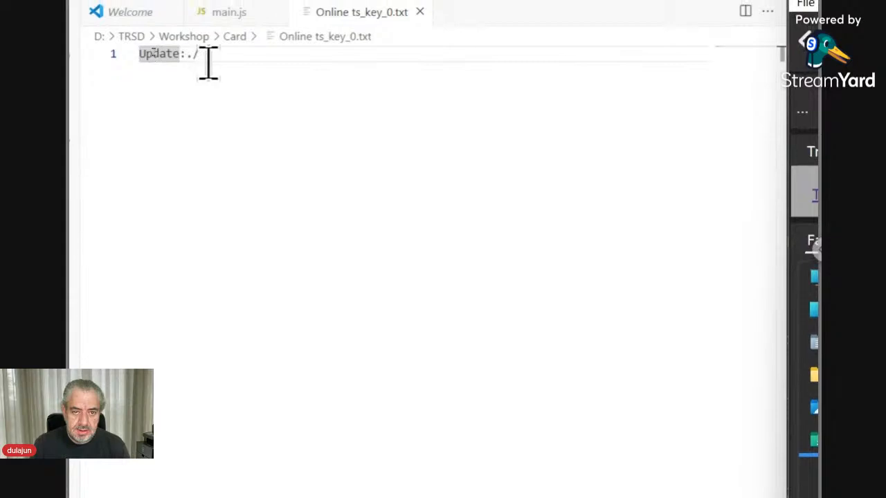
click(209, 63)
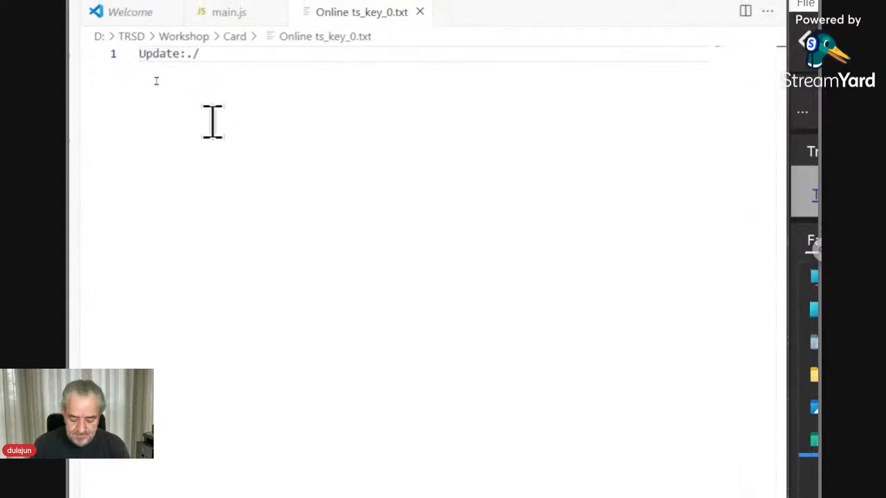
key(shift+Left)
key(shift+Left)
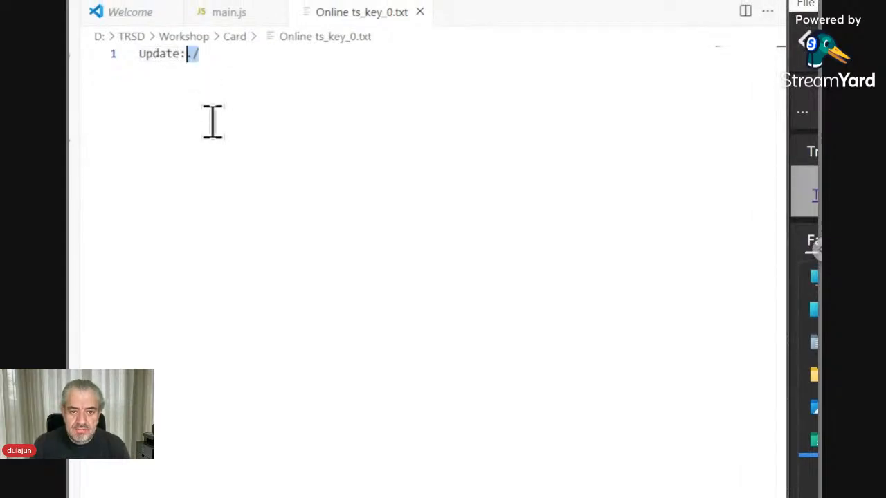
key(Left)
key(Left)
key(shift+Left)
key(shift+Left)
key(shift+Left)
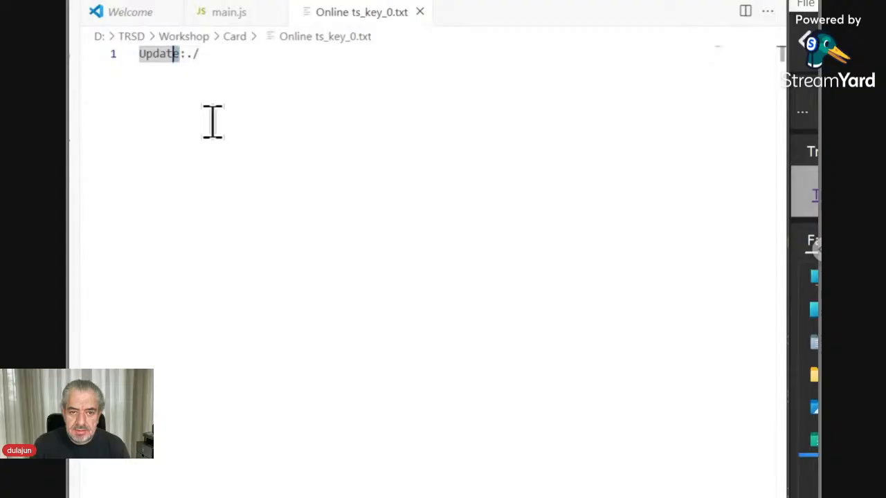
key(shift+Left)
key(shift+Left)
key(shift+Left)
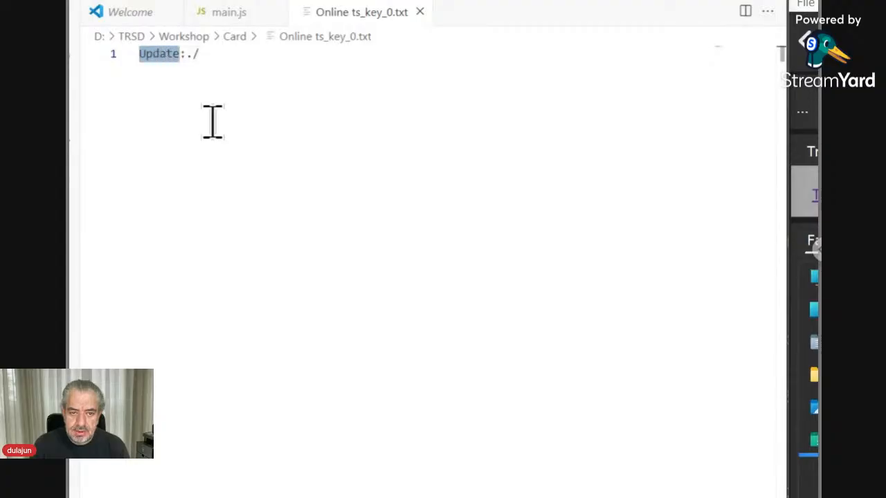
key(Right)
key(Right)
key(Right)
key(Left)
key(shift+Right)
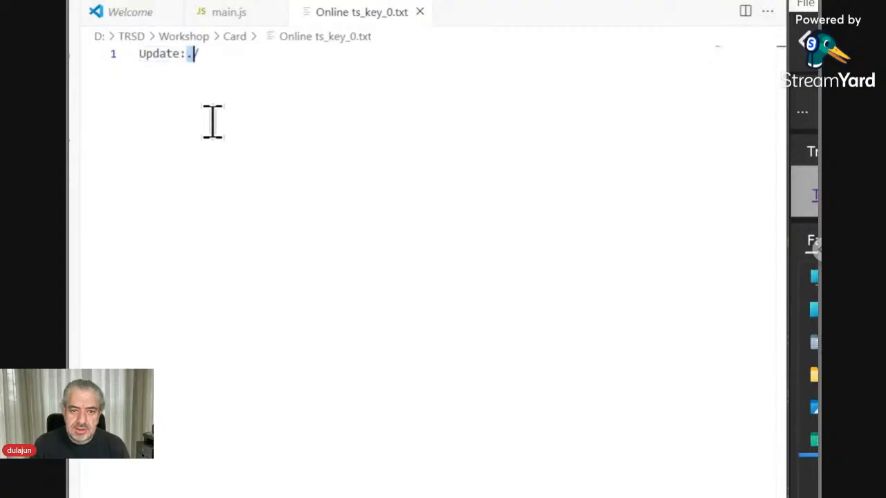
key(shift+Right)
key(Right)
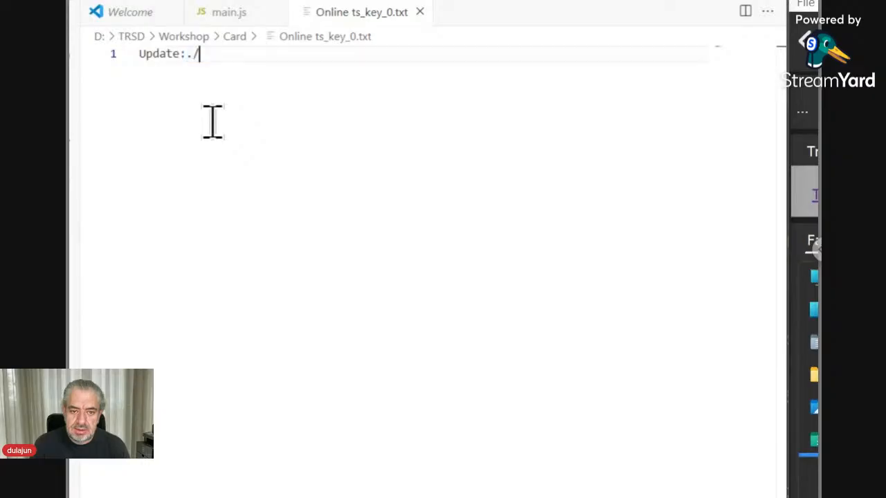
text(<)
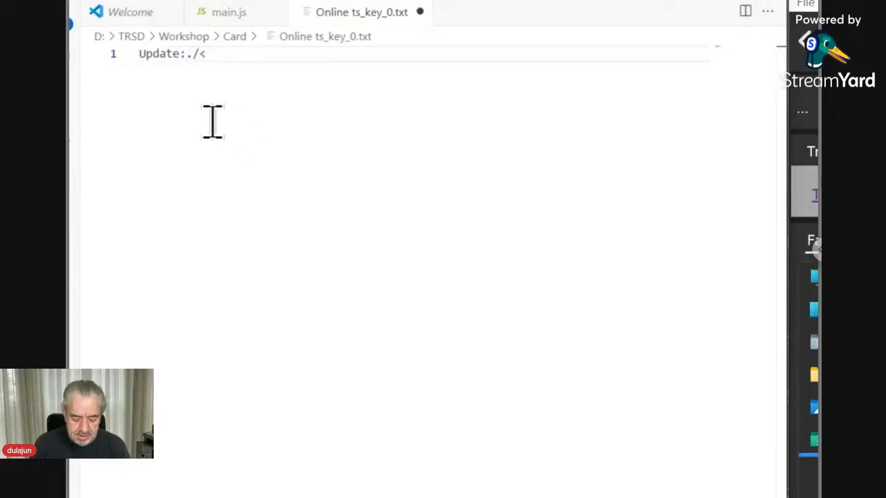
text(static)
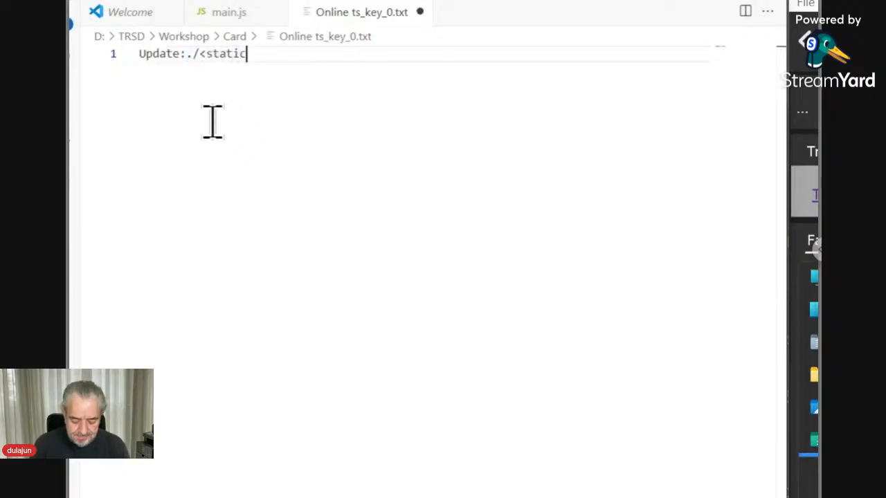
text(>)
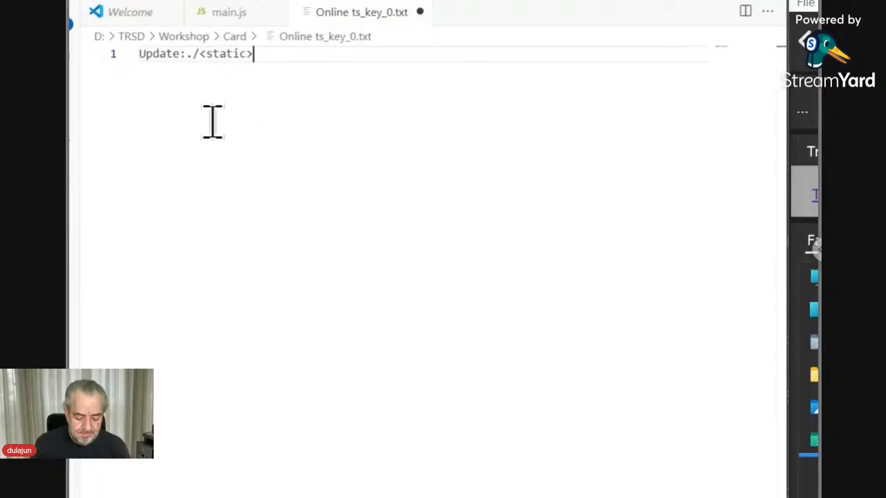
key(ctrl+s)
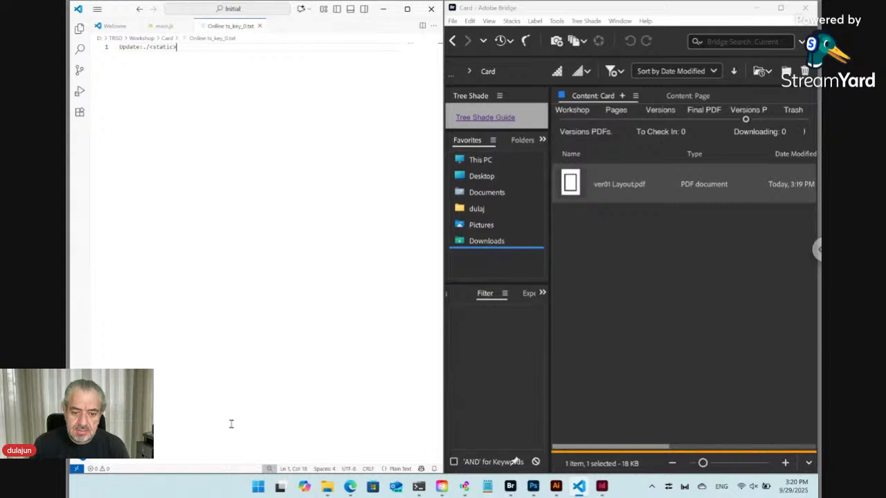
Step: Replace the Card form's Name value with 'Hello world!', submit the update, and check Bridge
click(351, 486)
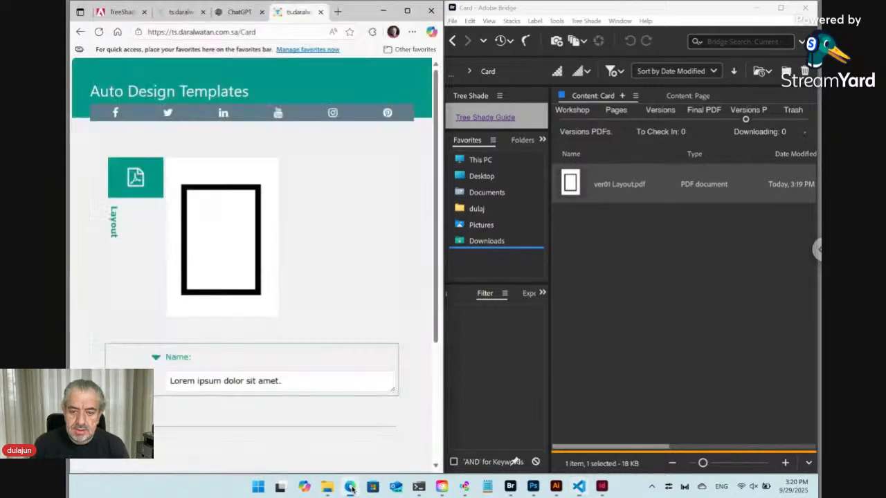
click(100, 33)
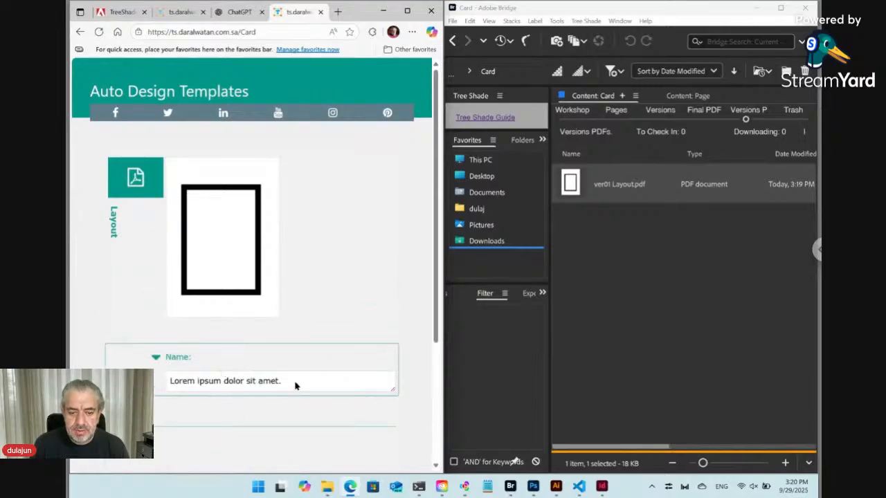
click(296, 385)
key(ctrl+a)
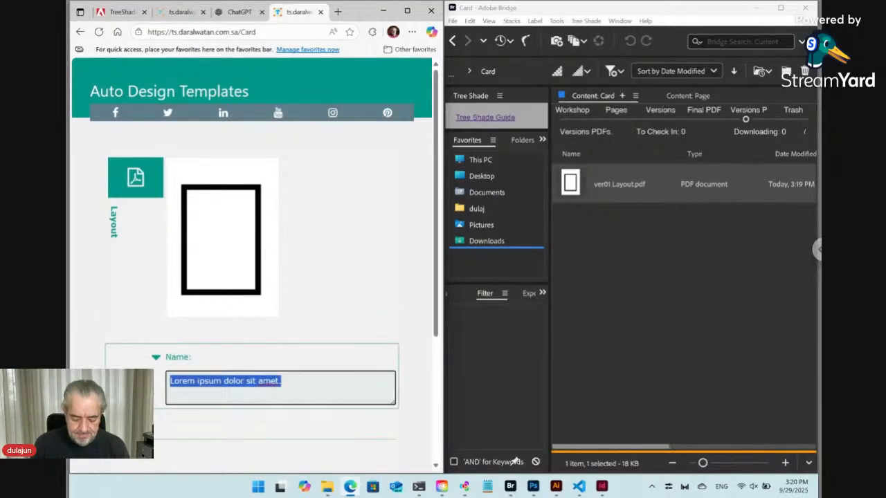
text(Hello world)
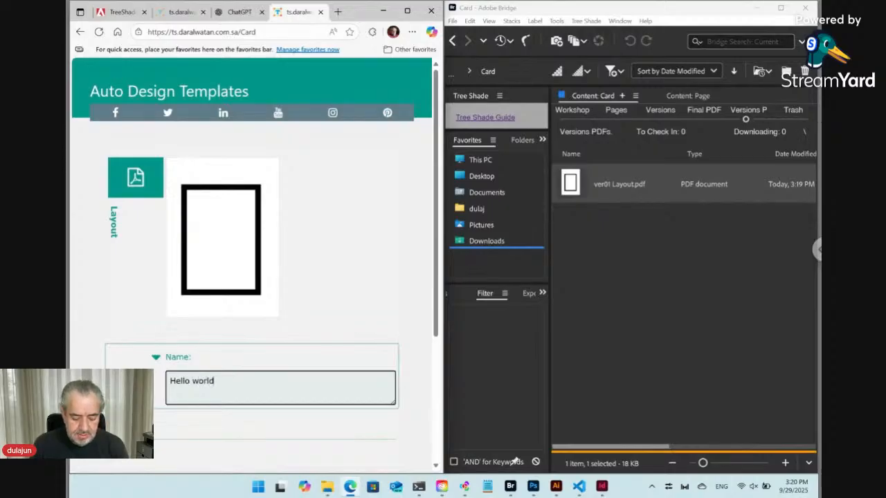
key(super+plus)
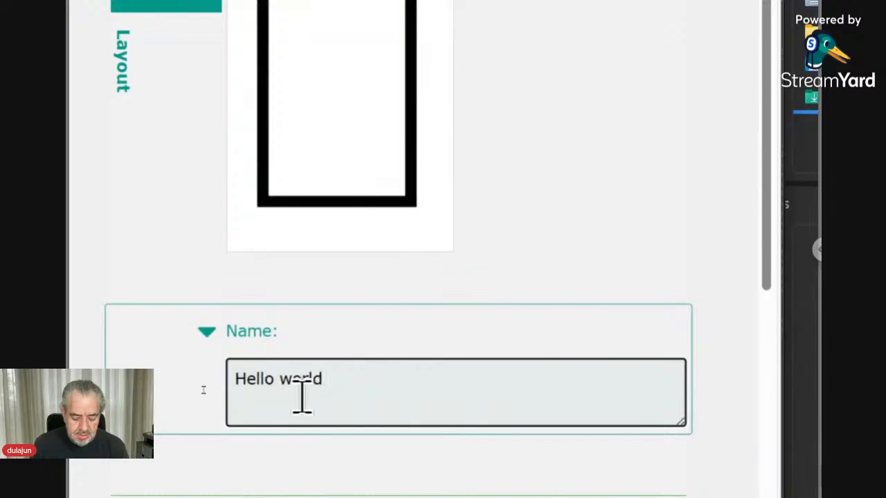
text(world!)
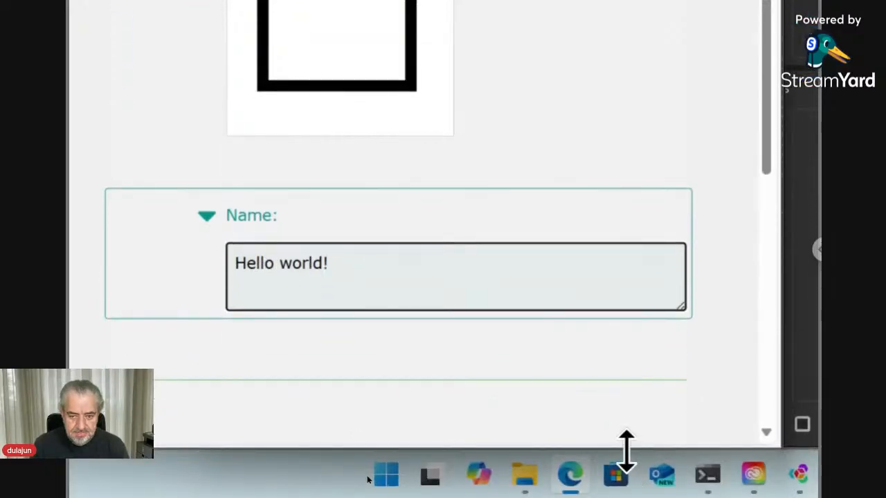
key(super+minus)
scroll(336, 448, down, 1)
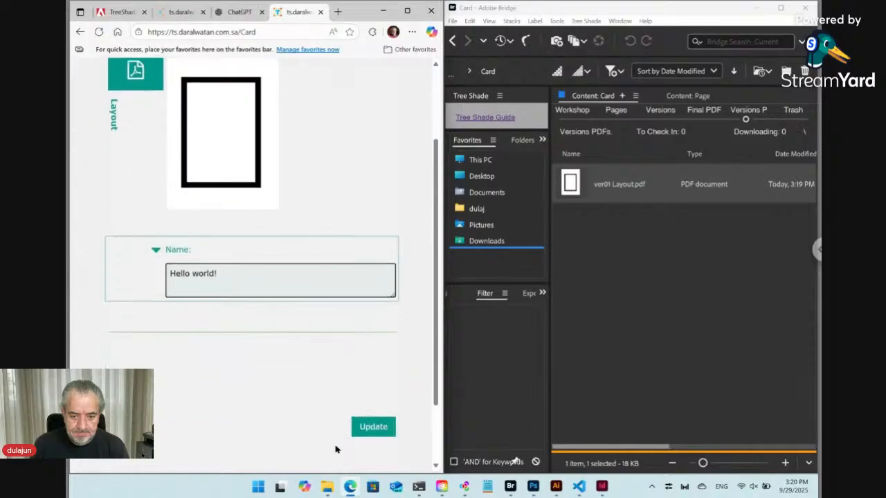
click(375, 425)
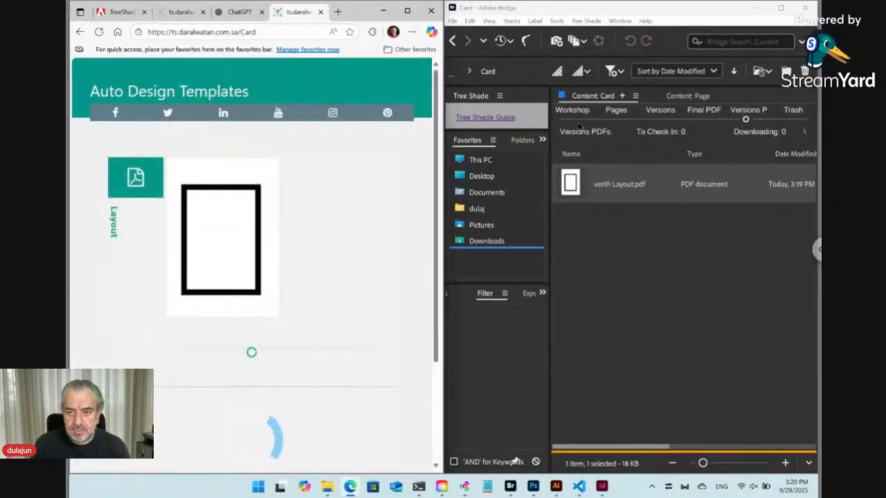
click(578, 126)
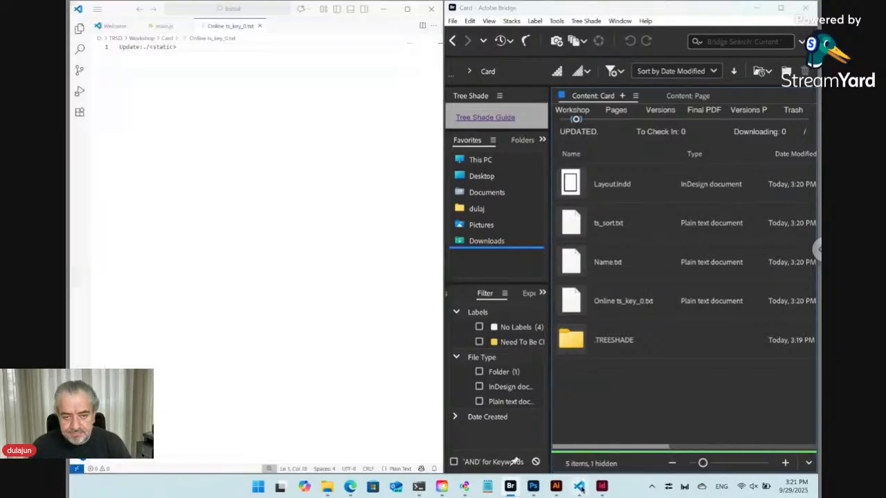
click(580, 486)
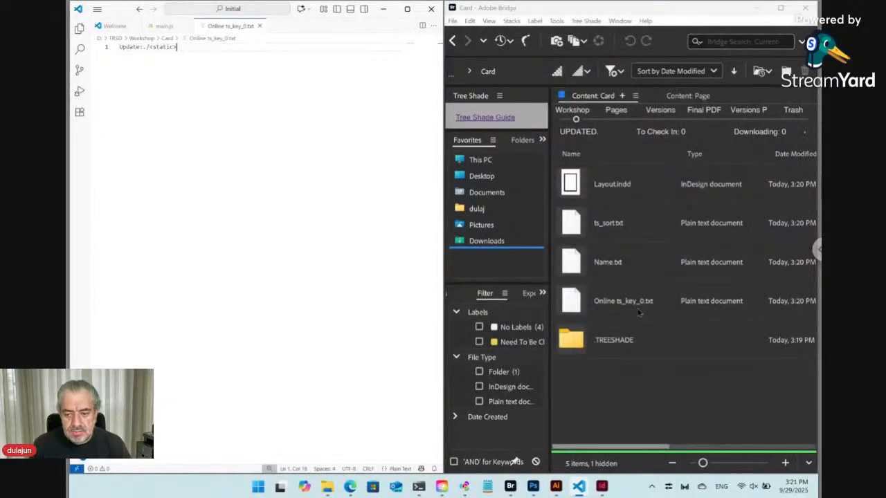
Step: Close Online ts_key_0.txt in VS Code and return to the Card form page
click(639, 313)
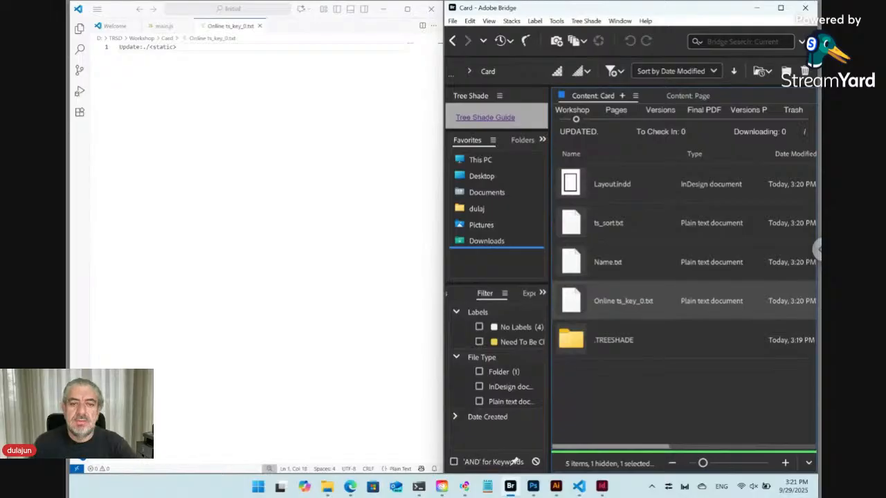
click(260, 26)
click(260, 26)
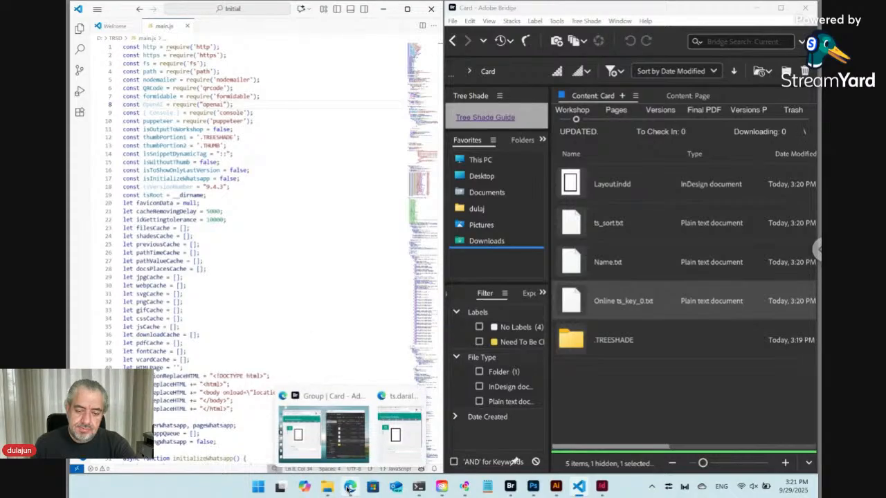
click(350, 489)
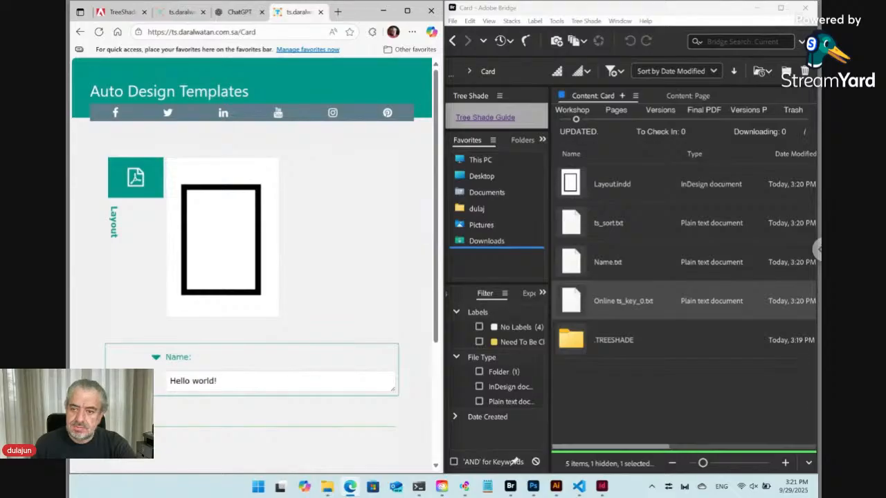
Step: Ask ChatGPT 'wto create vCard' and get a sample contact.vcf layout
click(238, 13)
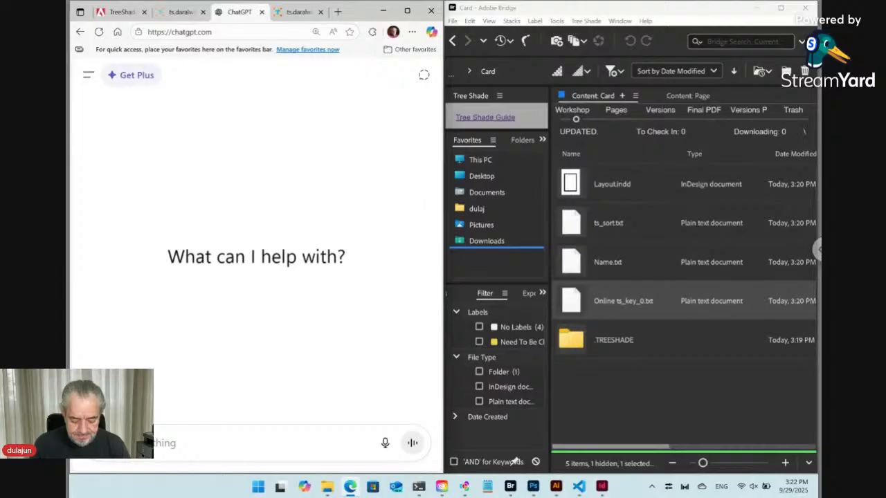
text(w)
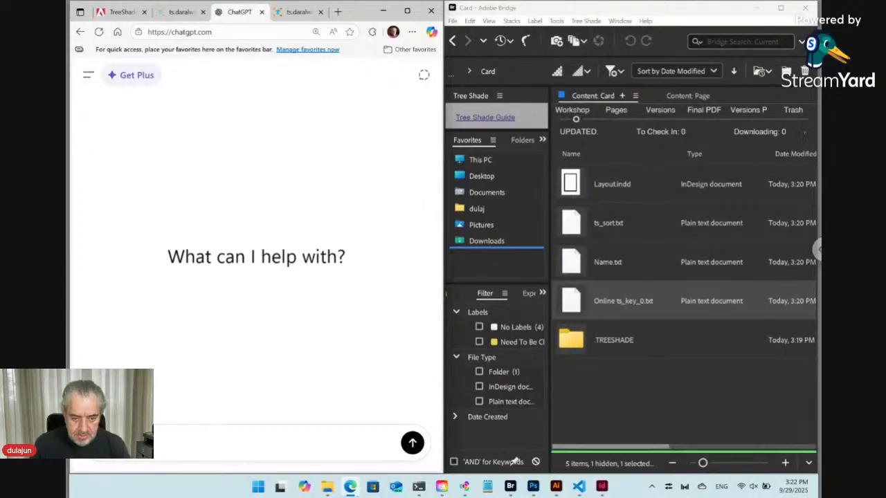
text(to crea)
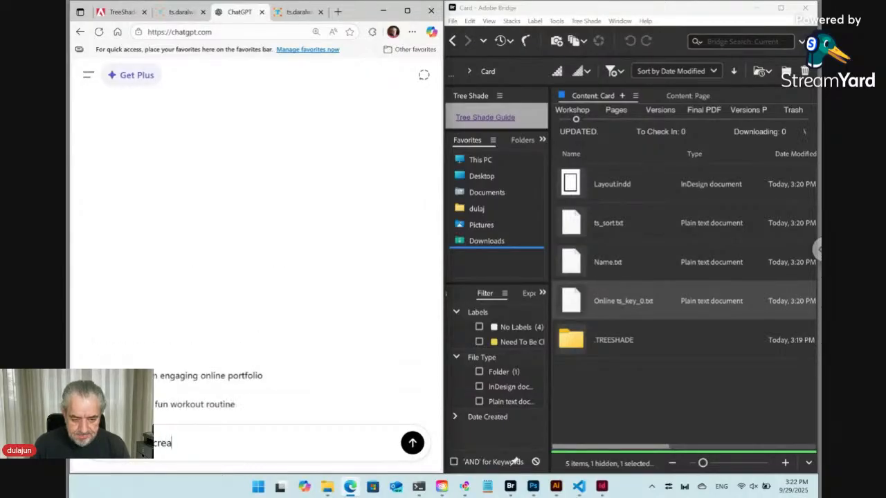
text(te )
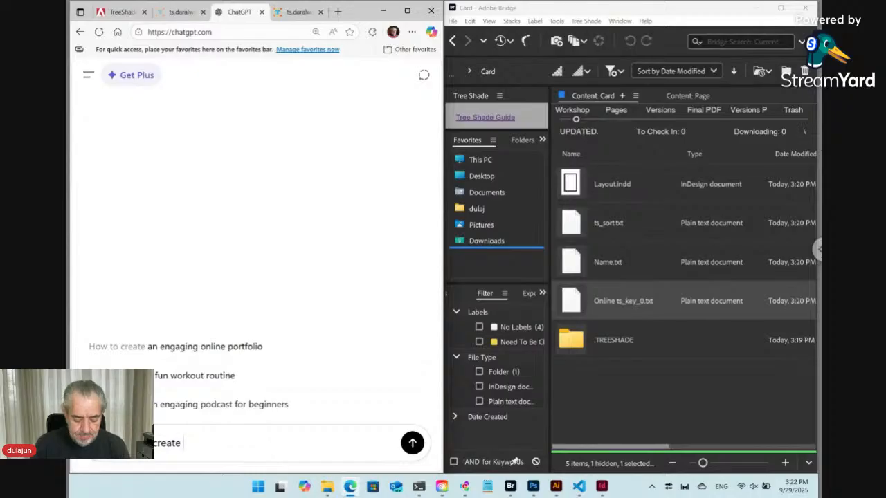
text(vCard)
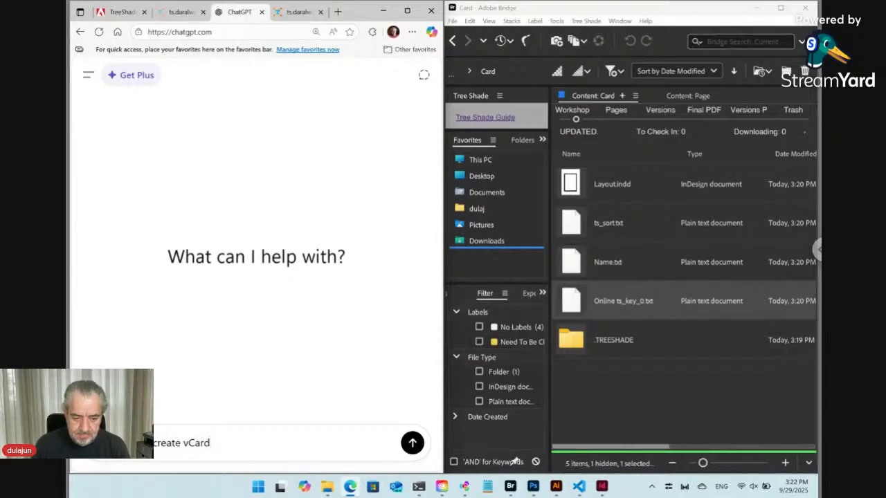
key(Return)
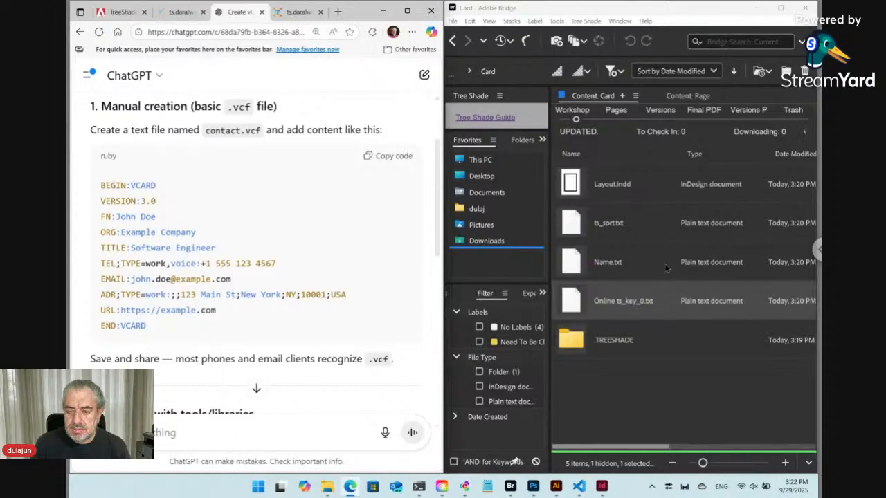
click(655, 388)
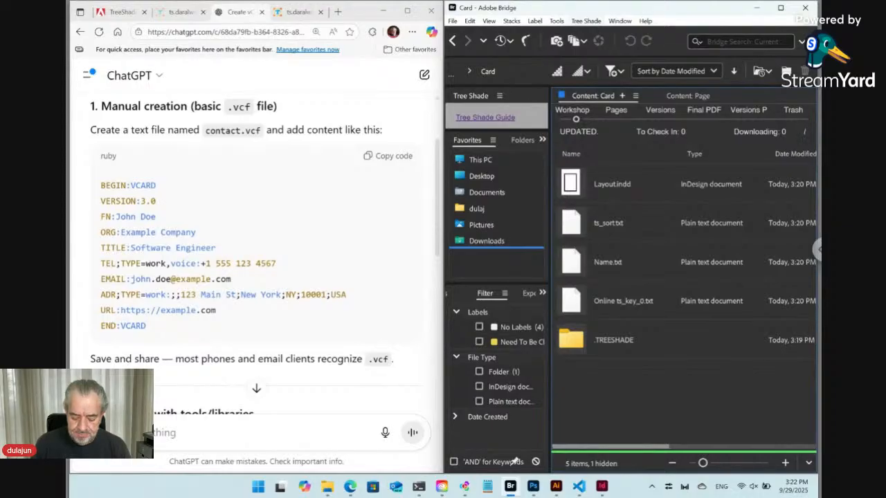
Step: Make a new folder named Info inside Card and open it
key(ctrl+shift+n)
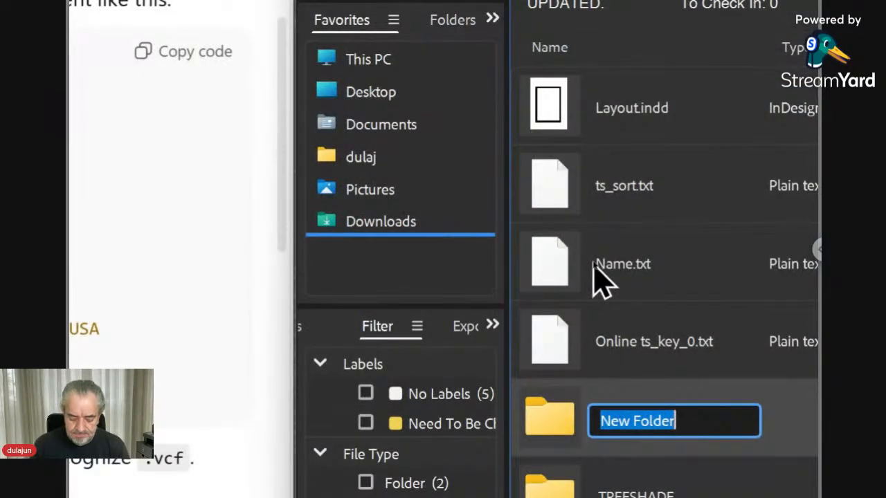
text(Info)
key(Return)
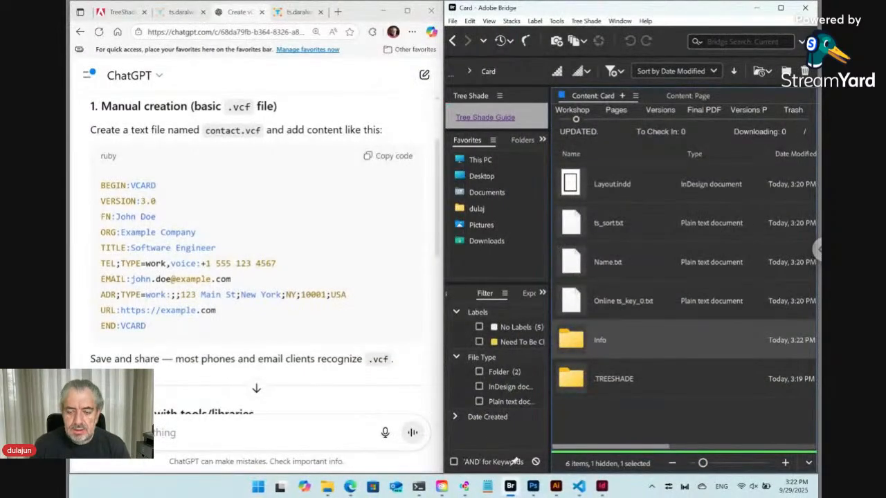
double_click(582, 343)
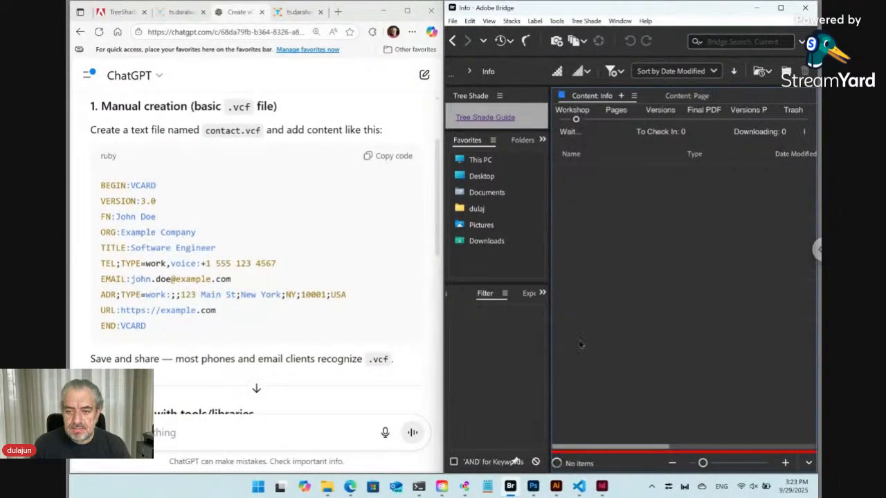
click(585, 21)
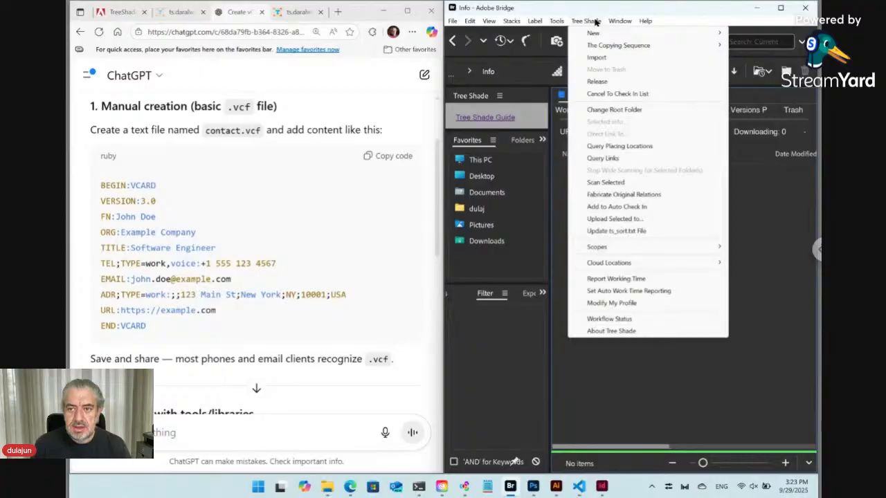
mouse_move(593, 34)
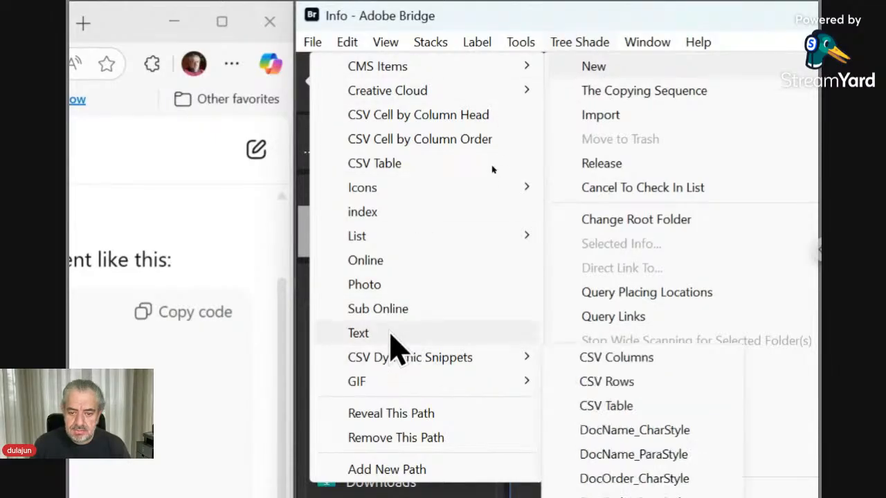
Step: Start a new Tree Shade text file in Info and name it Name
click(388, 335)
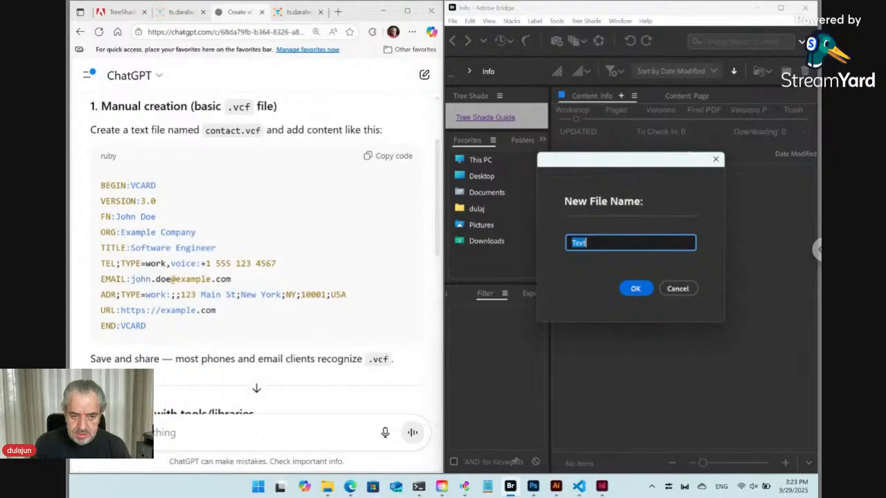
text(Fil)
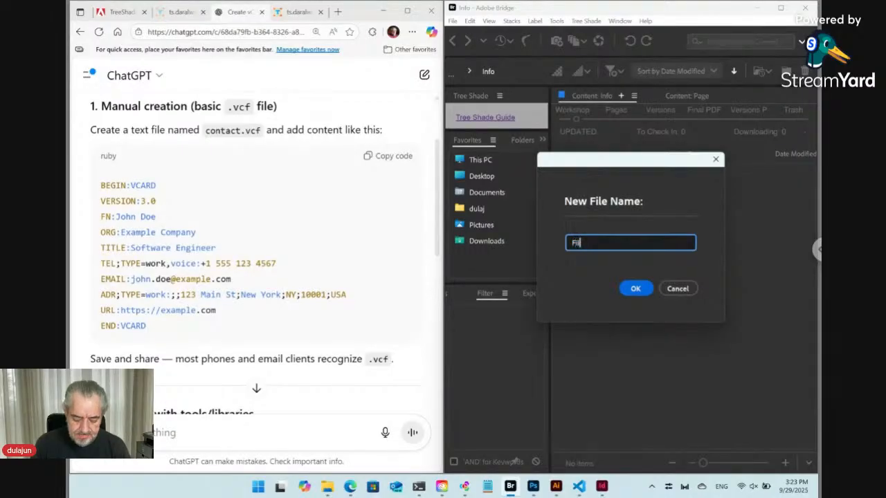
text(e)
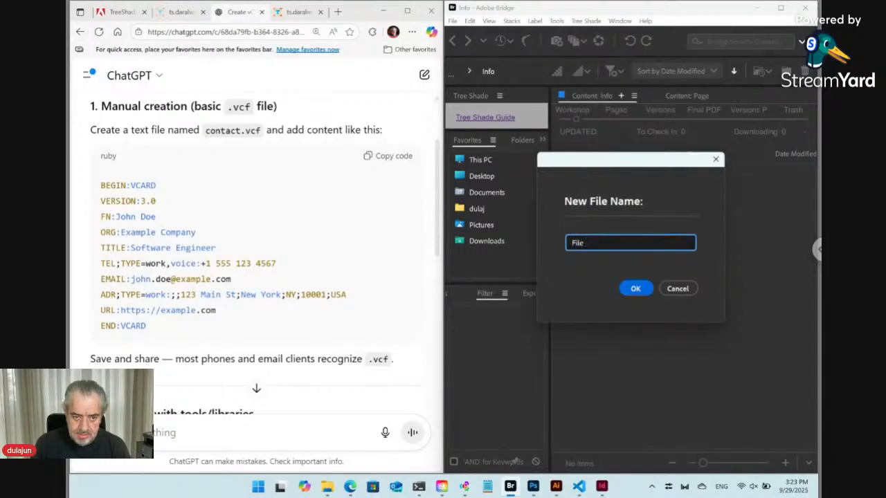
key(BackSpace)
key(BackSpace)
key(BackSpace)
key(BackSpace)
key(BackSpace)
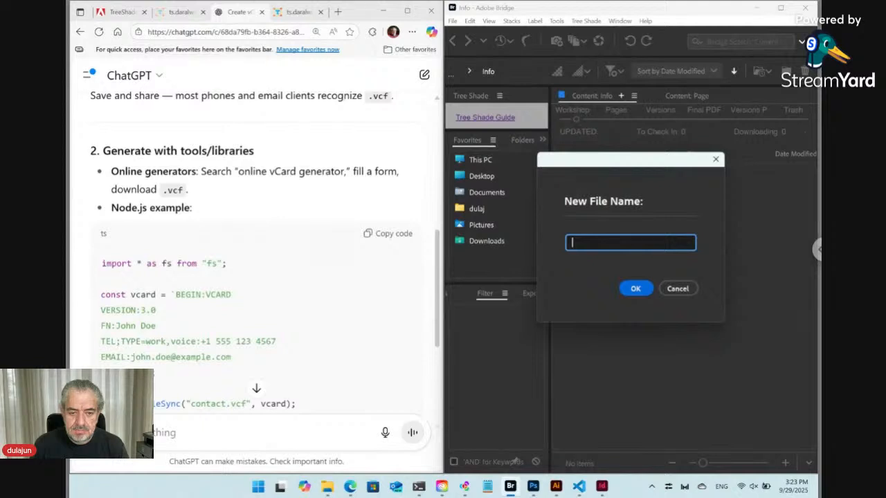
scroll(263, 256, up, 3)
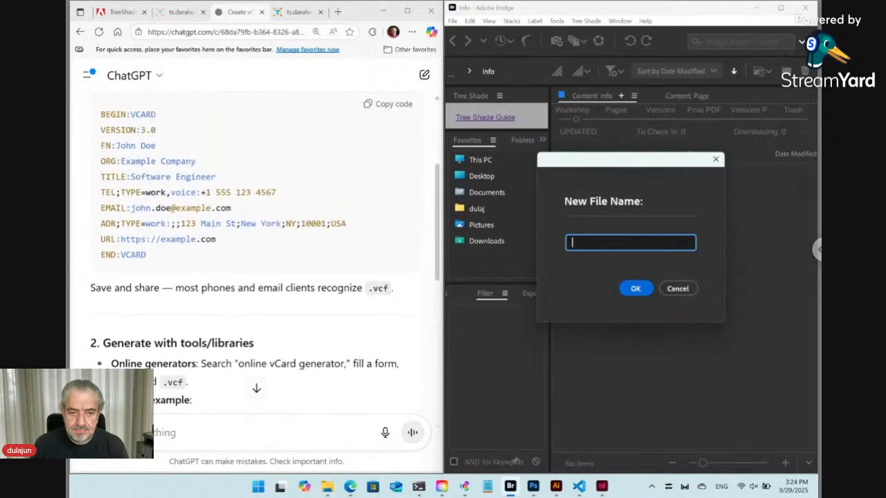
scroll(225, 239, up, 3)
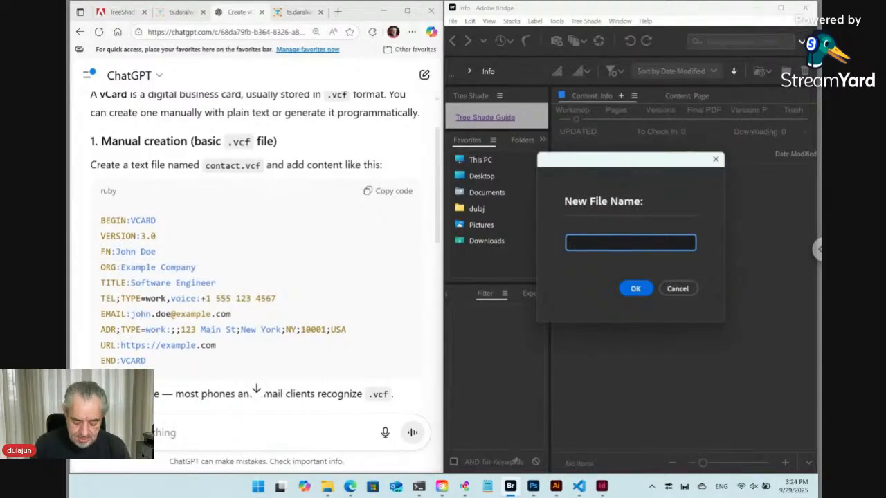
text(Name)
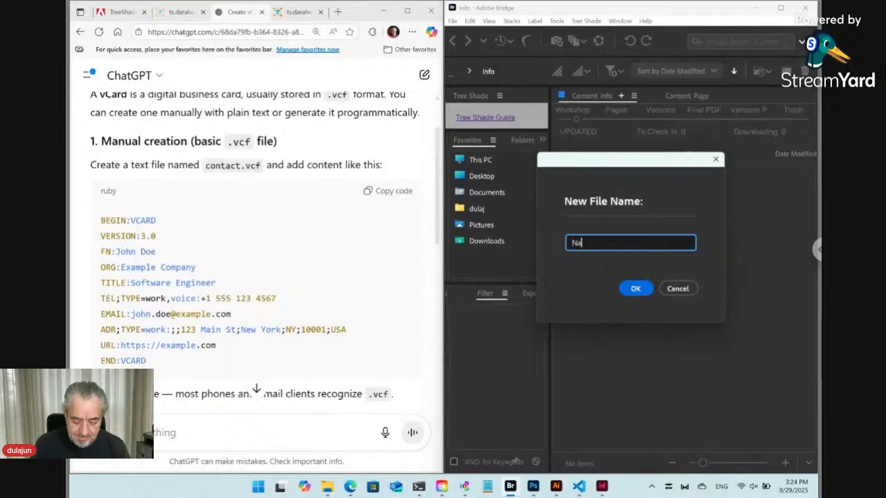
click(634, 289)
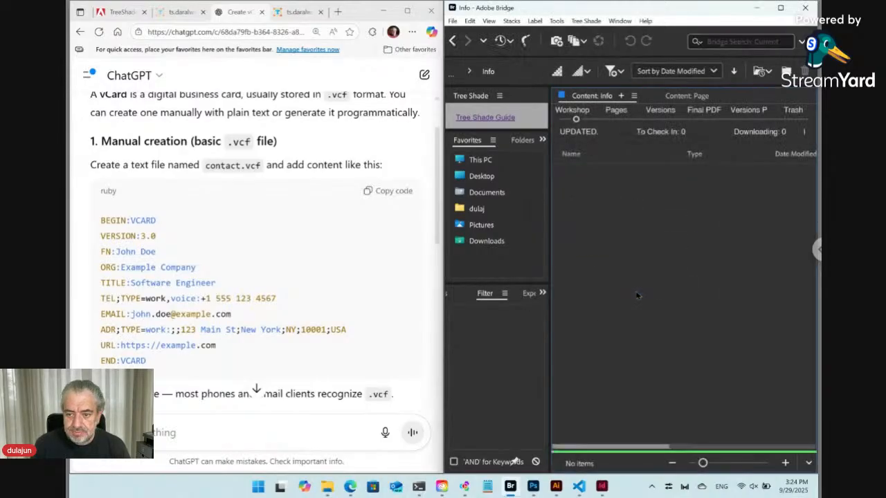
Step: Create a new Tree Shade text file in Info, replacing the typed name 'Organization' with 'Company'
click(594, 22)
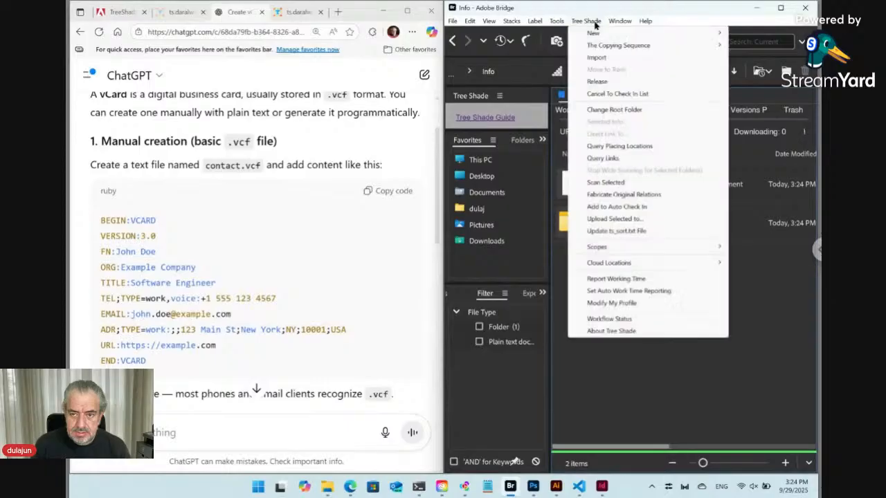
mouse_move(599, 35)
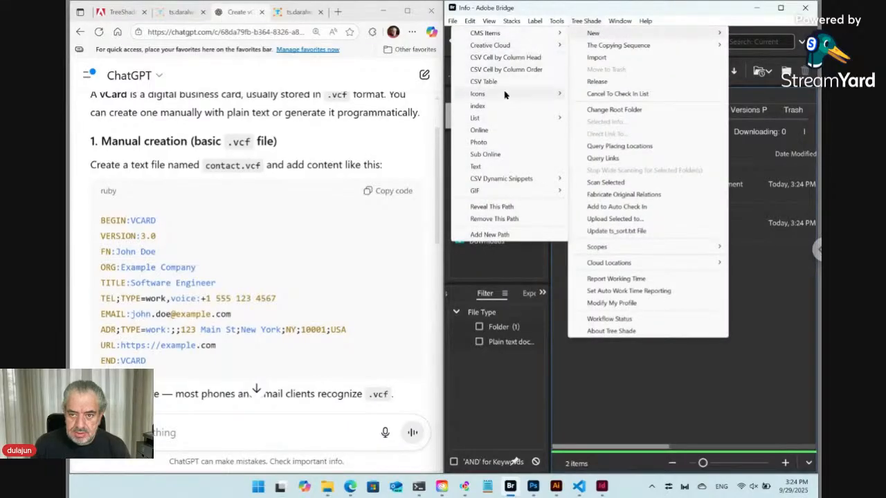
click(495, 171)
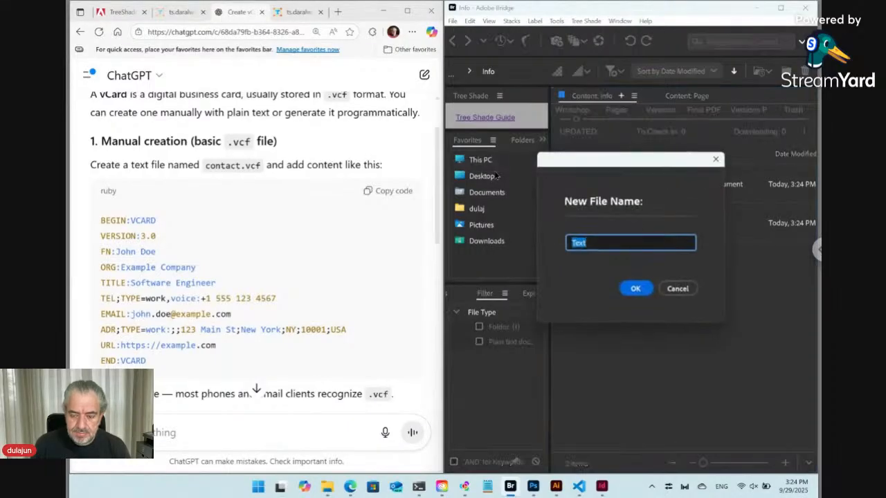
text(Or)
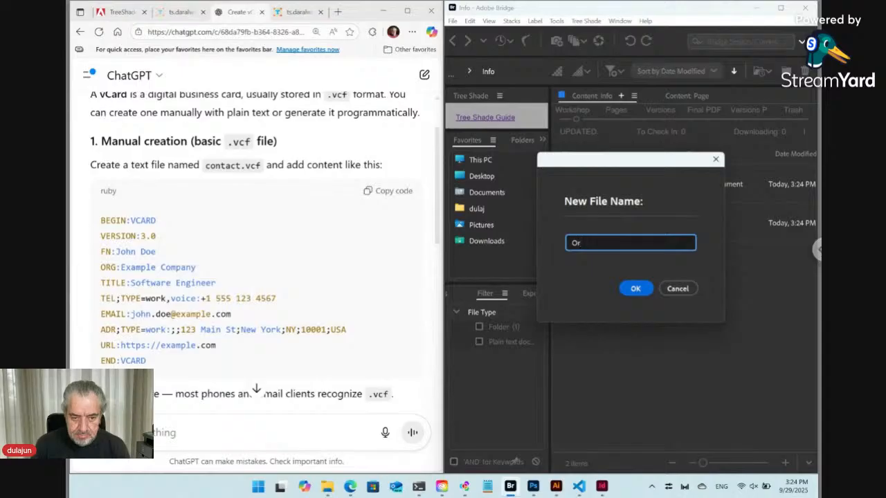
text(g)
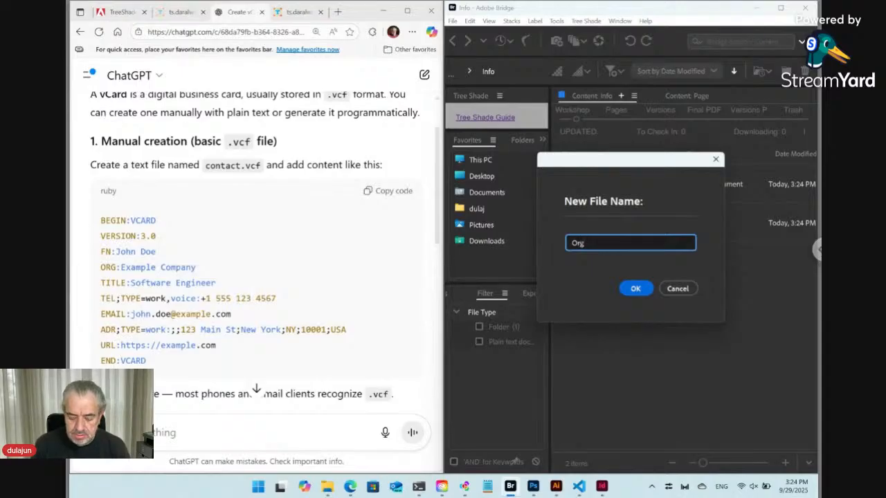
text(ani)
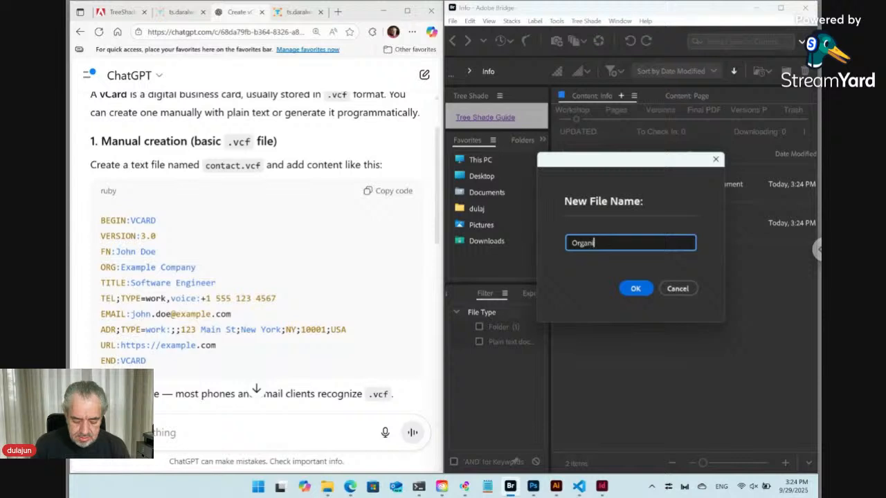
text(zation)
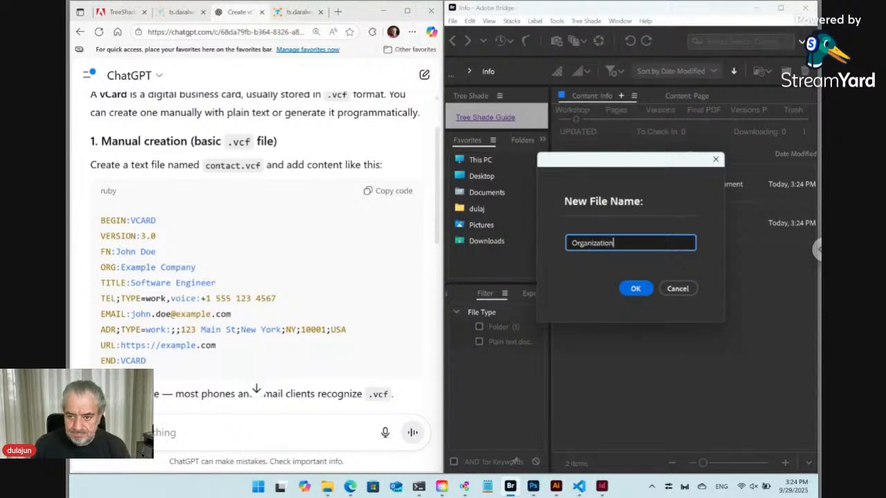
double_click(593, 242)
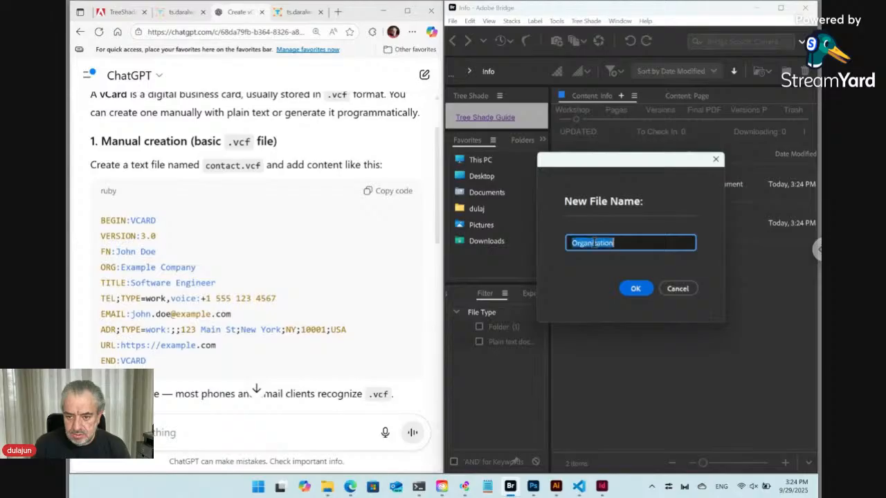
text(Company)
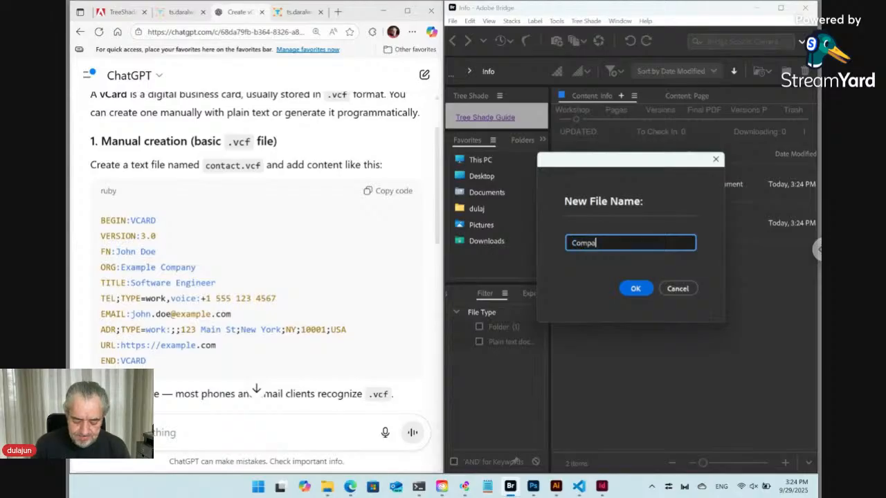
click(635, 289)
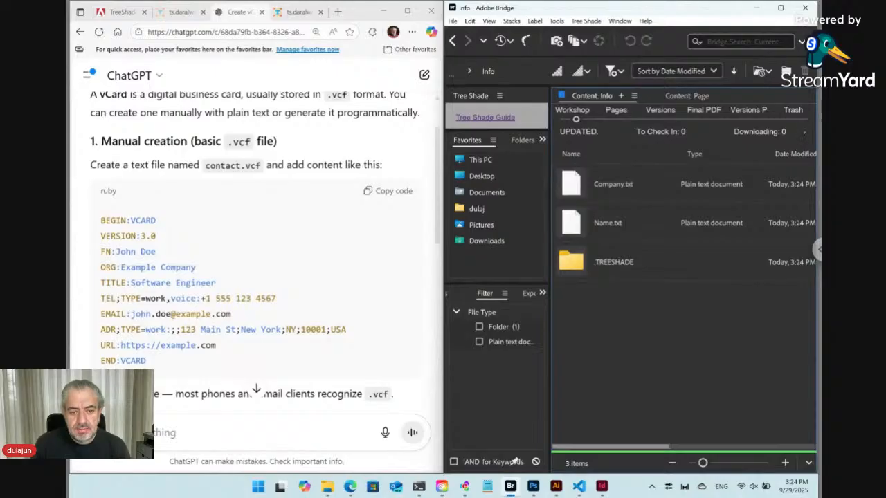
Step: Create a new text file named Position in the Info folder
click(620, 21)
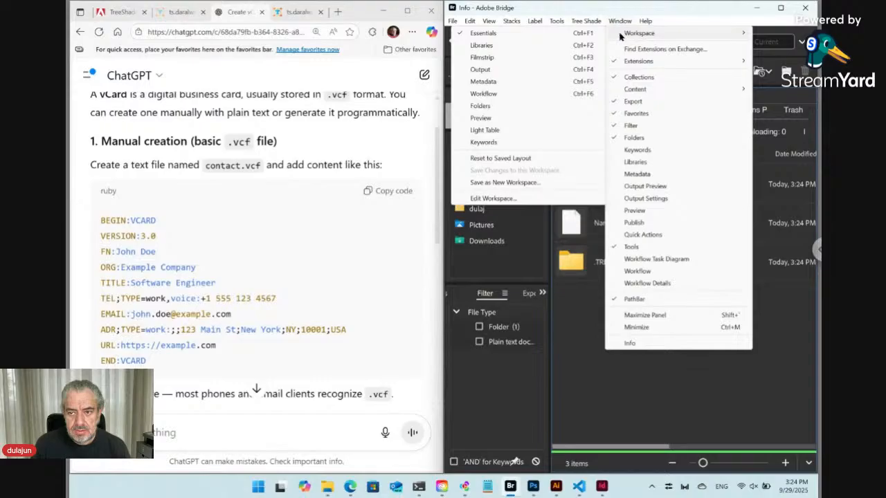
mouse_move(596, 26)
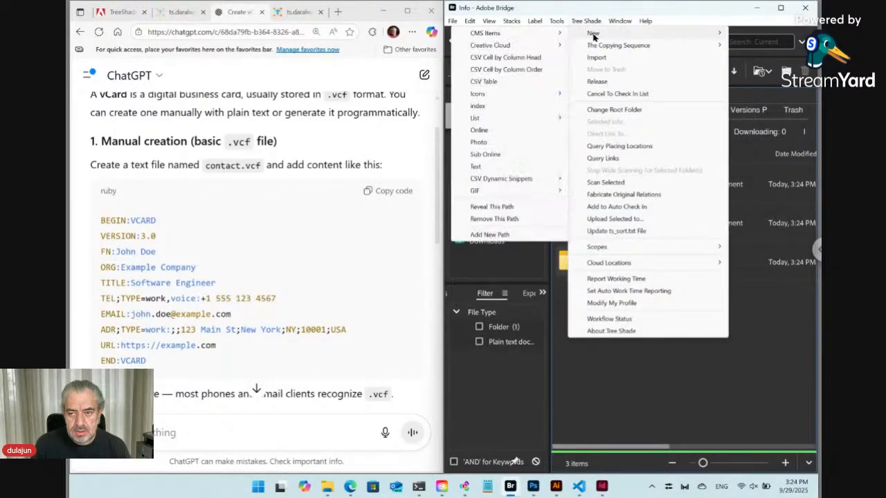
click(506, 168)
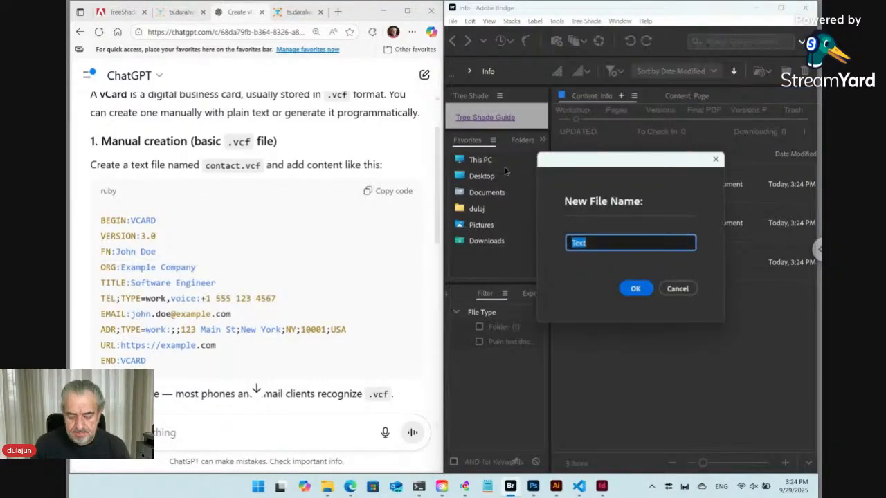
text(Po)
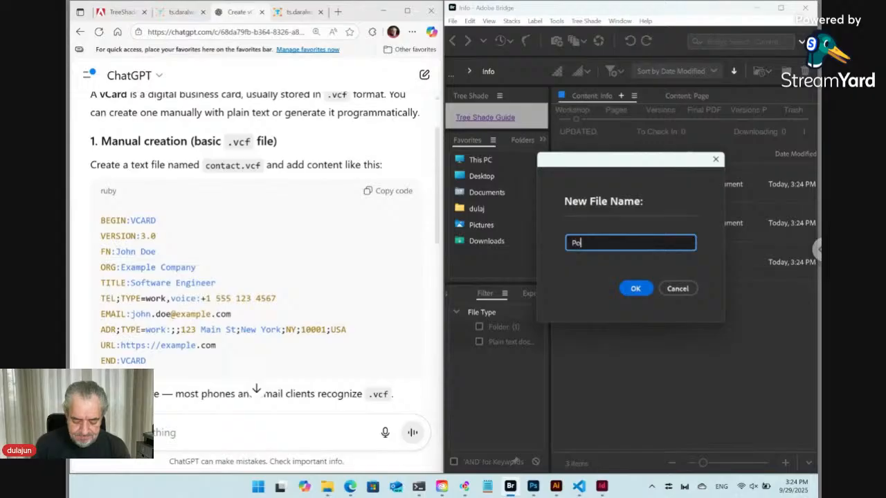
text(sition)
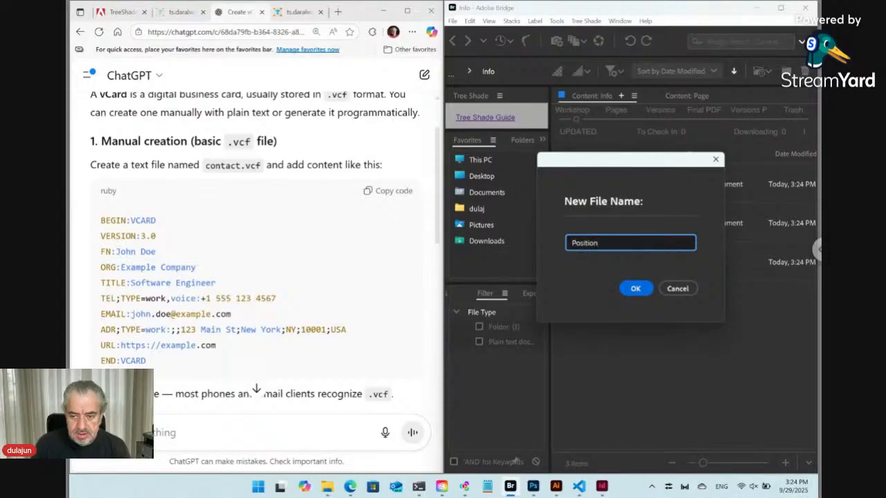
click(635, 289)
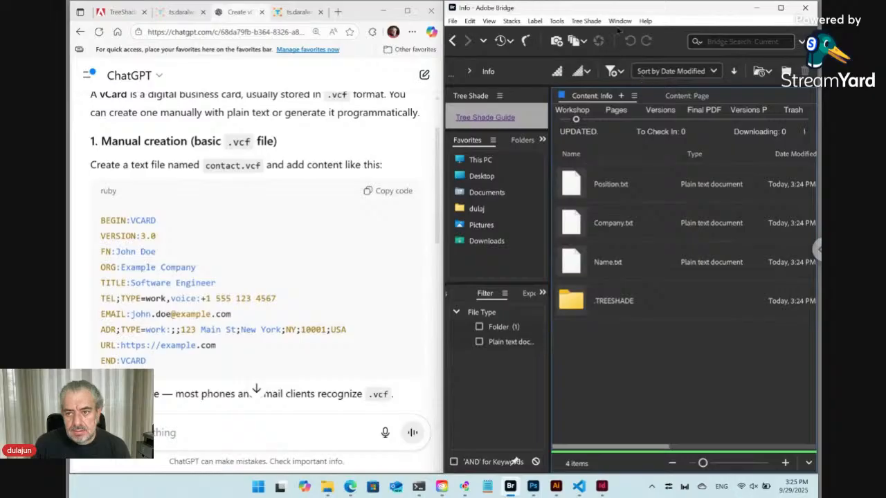
Step: Create a new text file named Phone in the Info folder
click(592, 23)
mouse_move(592, 34)
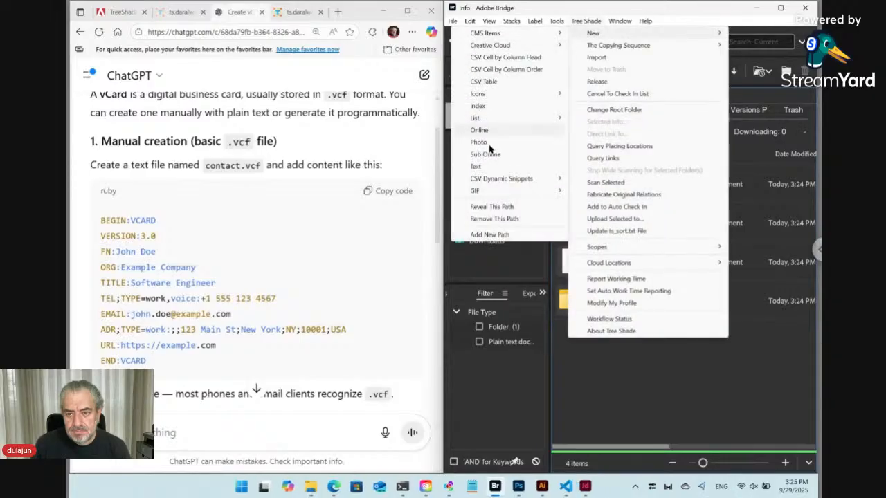
click(476, 167)
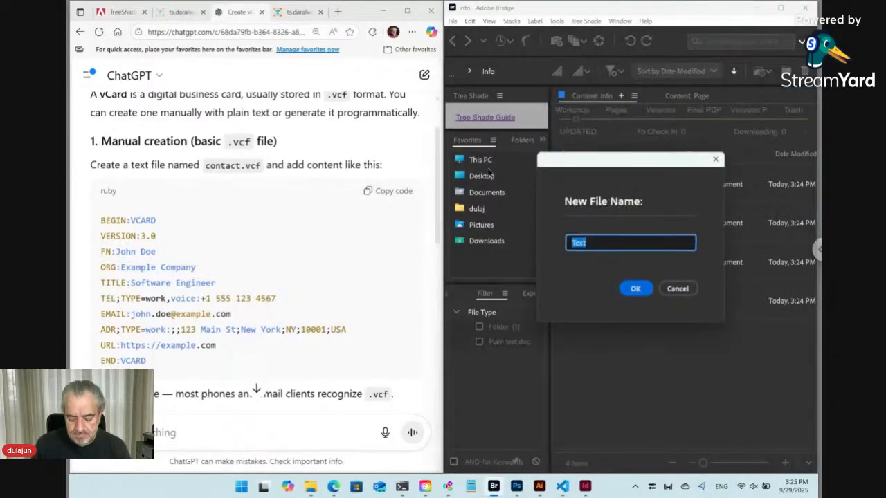
text(Te)
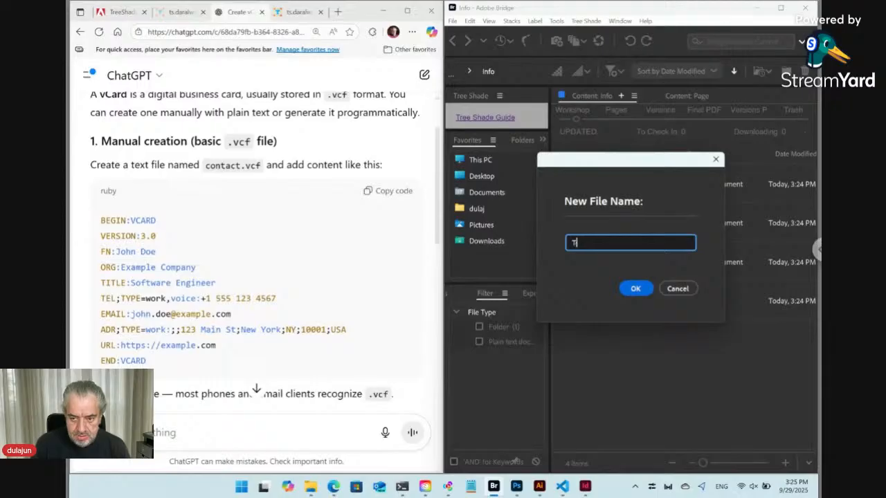
key(BackSpace)
text(Phone)
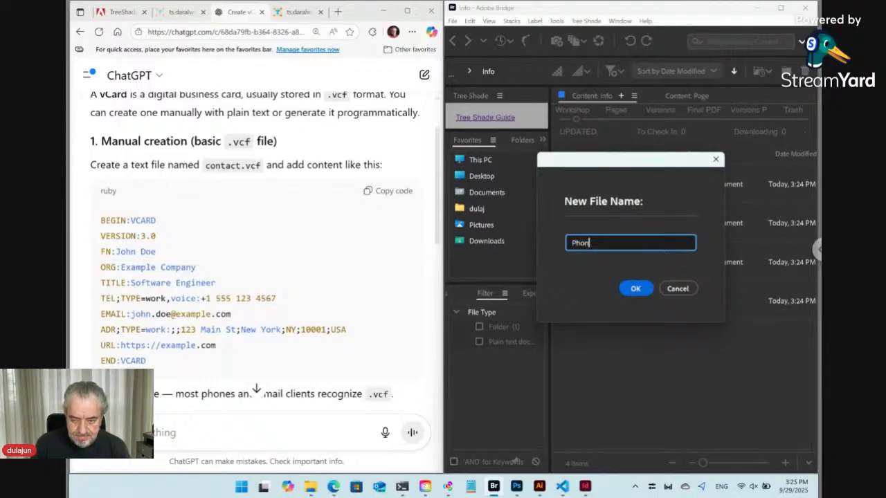
click(631, 288)
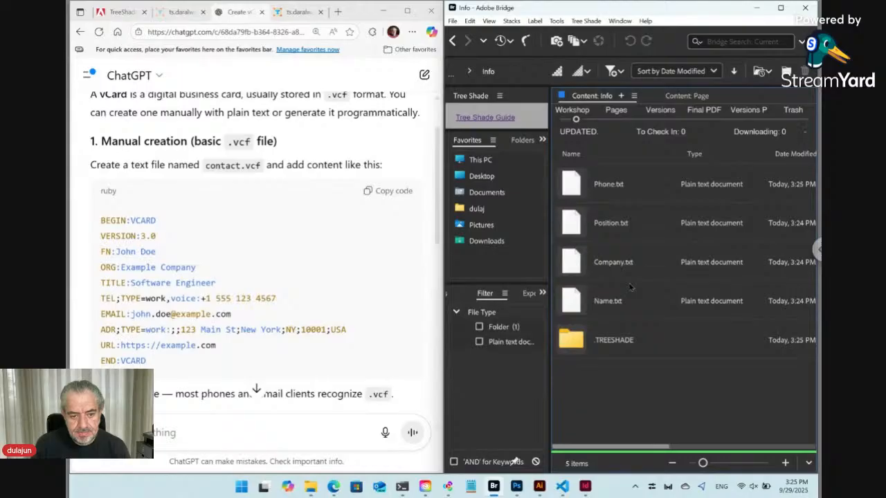
Step: Create a new text file named Email in the Info folder
click(595, 23)
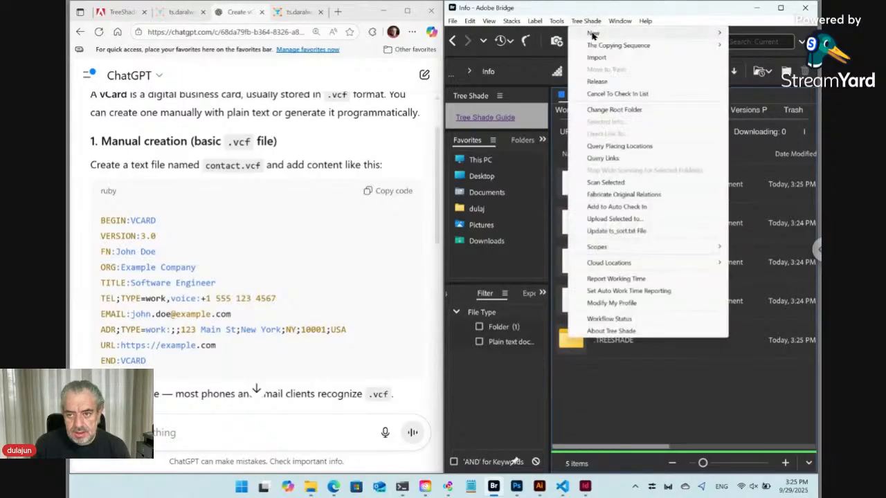
mouse_move(593, 33)
click(488, 166)
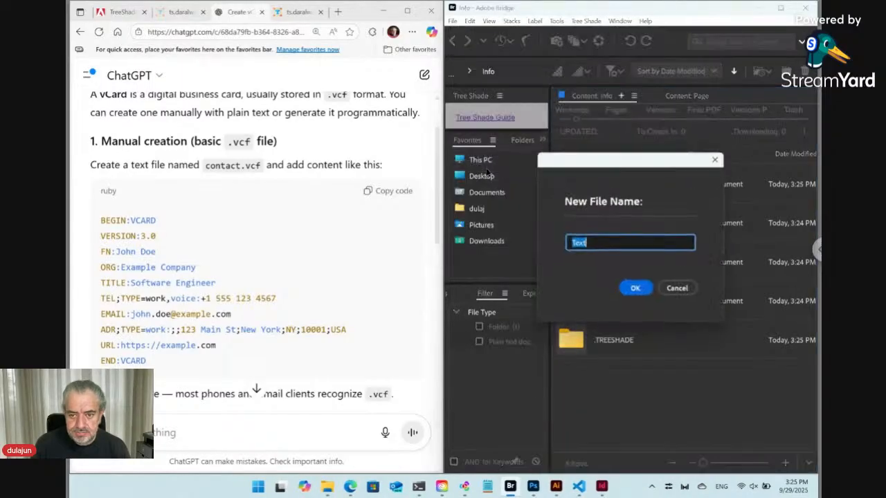
text(Email)
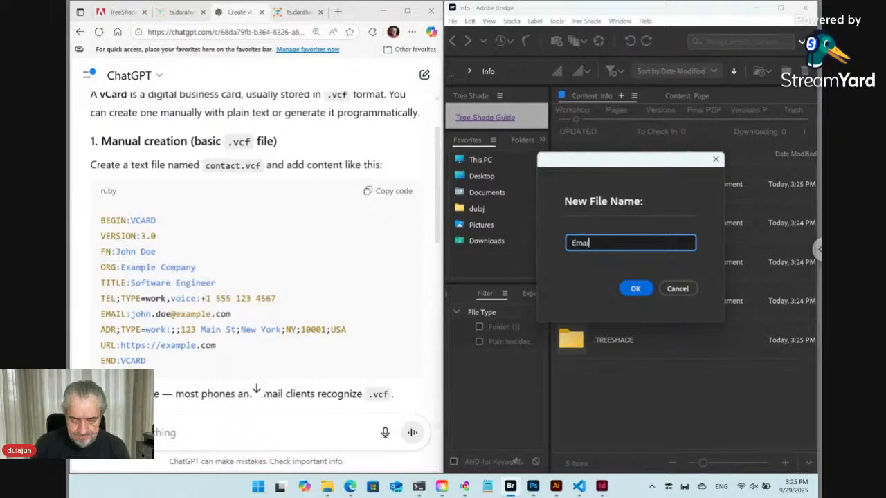
click(635, 288)
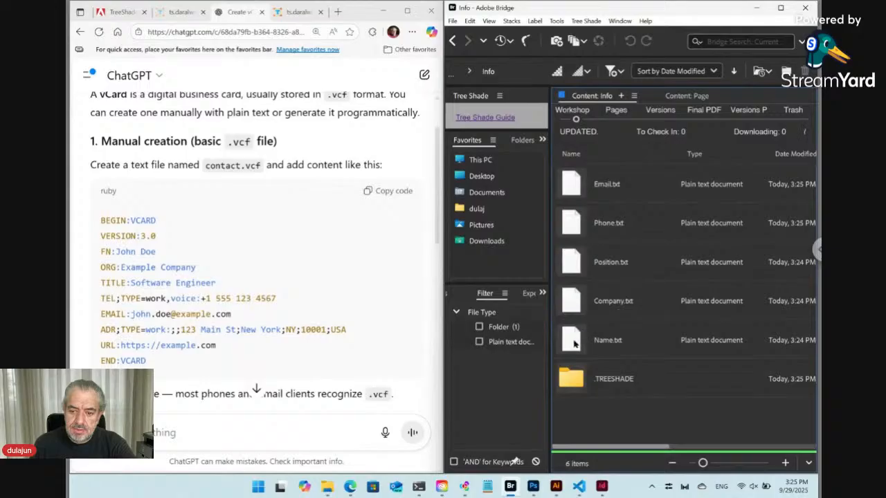
Step: Drag the Info files into the order Name, Position, Company, Phone, Email
drag(576, 340, 582, 175)
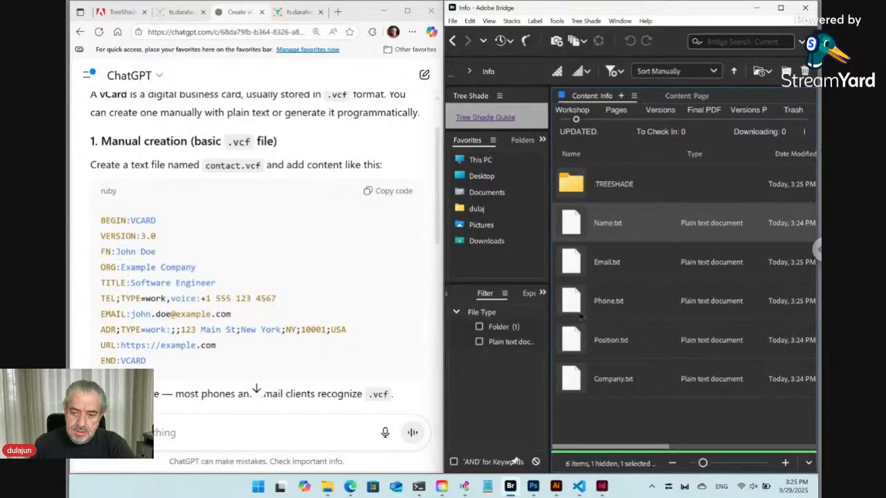
drag(572, 341, 582, 253)
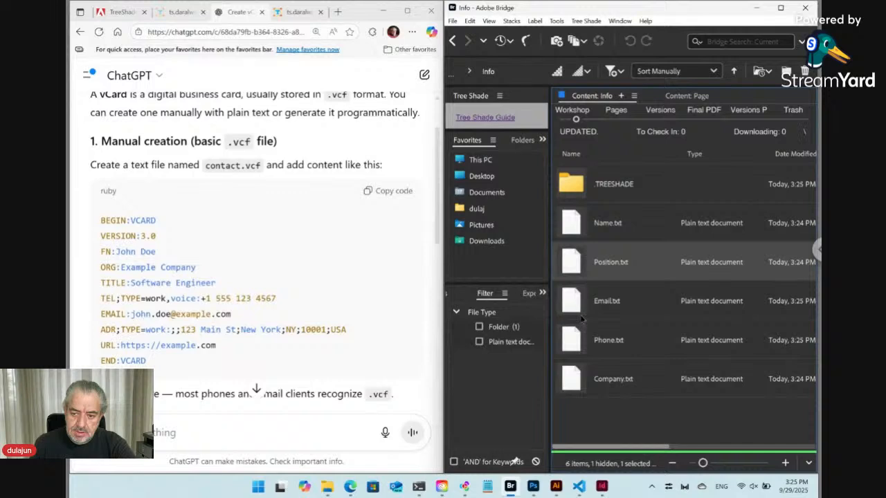
drag(580, 374, 581, 286)
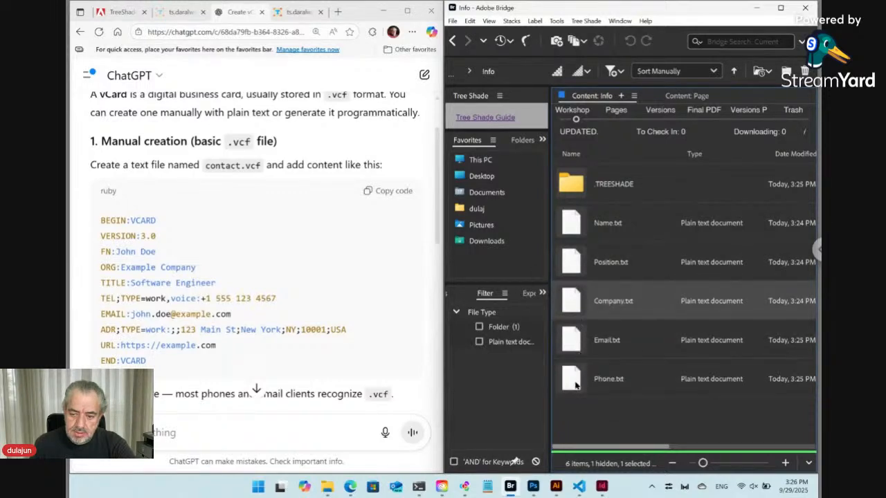
drag(576, 385, 583, 327)
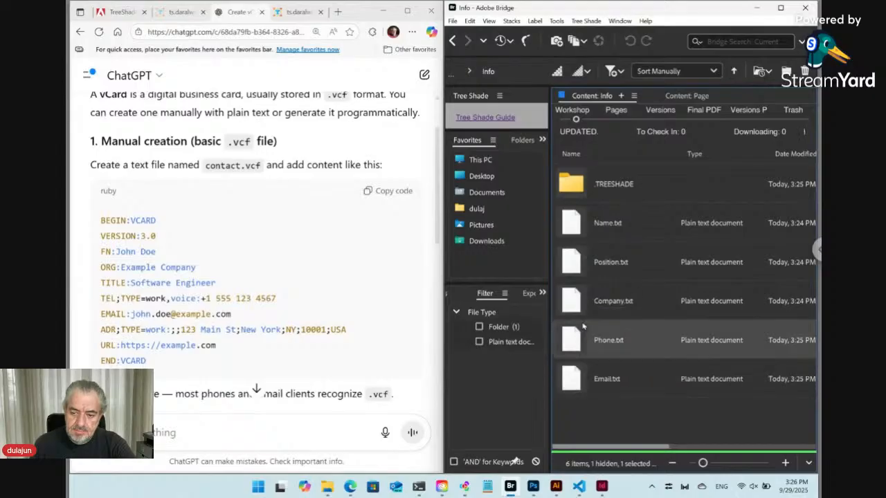
Step: Save the file order to ts_sort.txt and go back to the Card folder
click(589, 25)
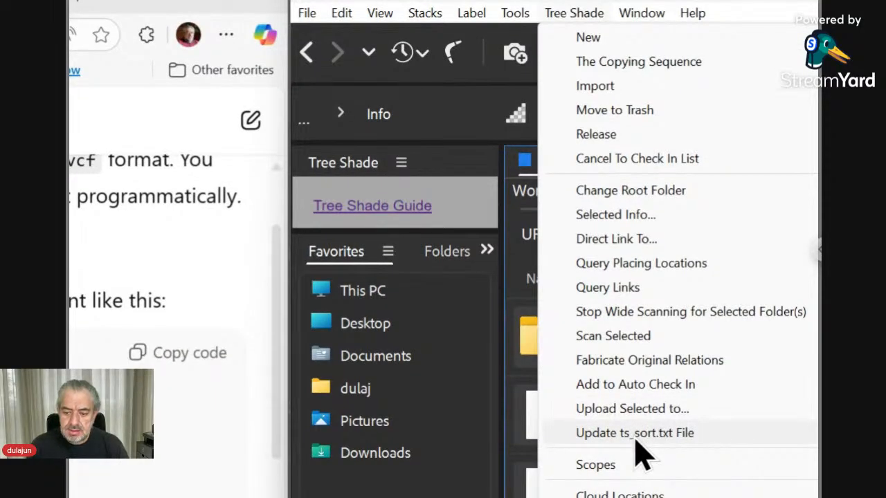
click(636, 435)
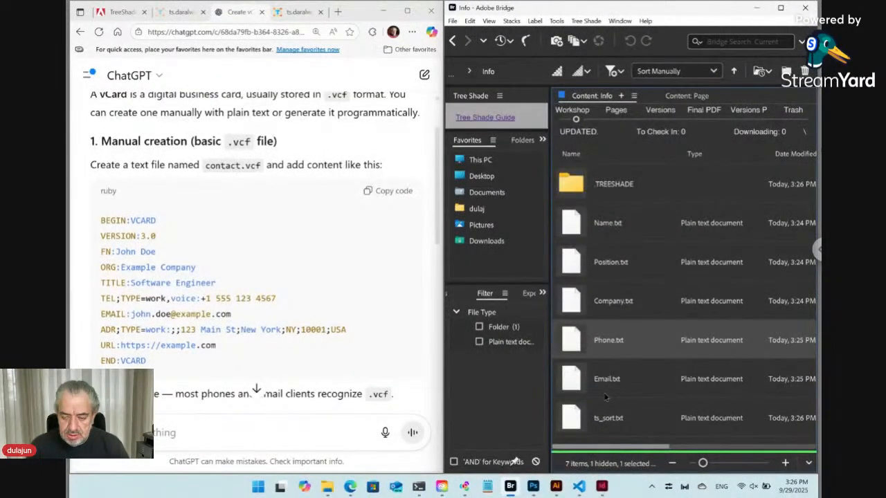
click(616, 420)
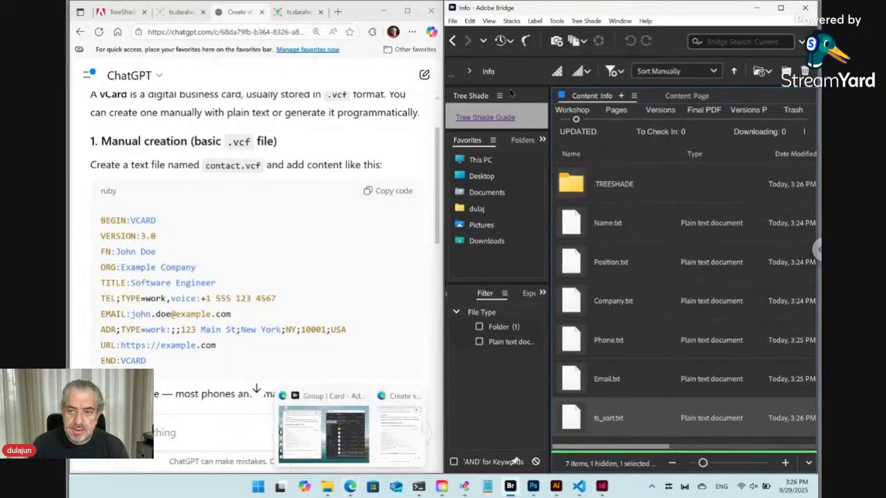
click(453, 41)
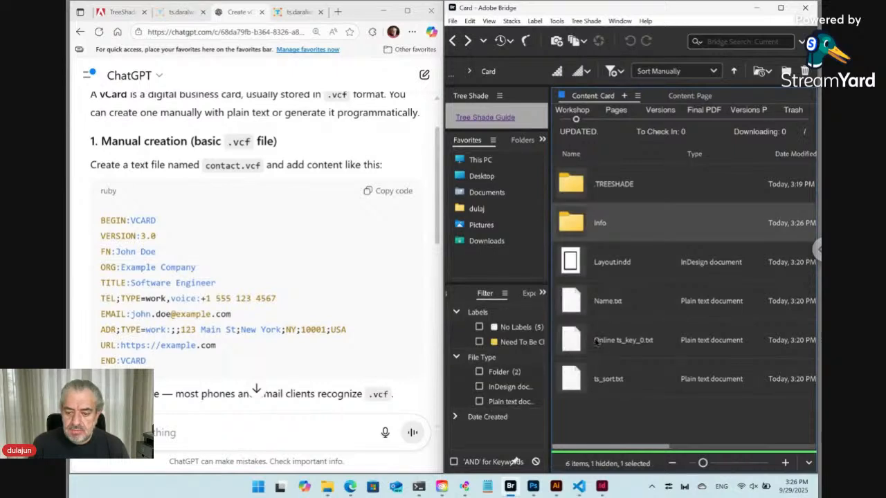
Step: Open Online ts_key_0.txt in the browser, close the older form tab, and review the Card form
double_click(579, 344)
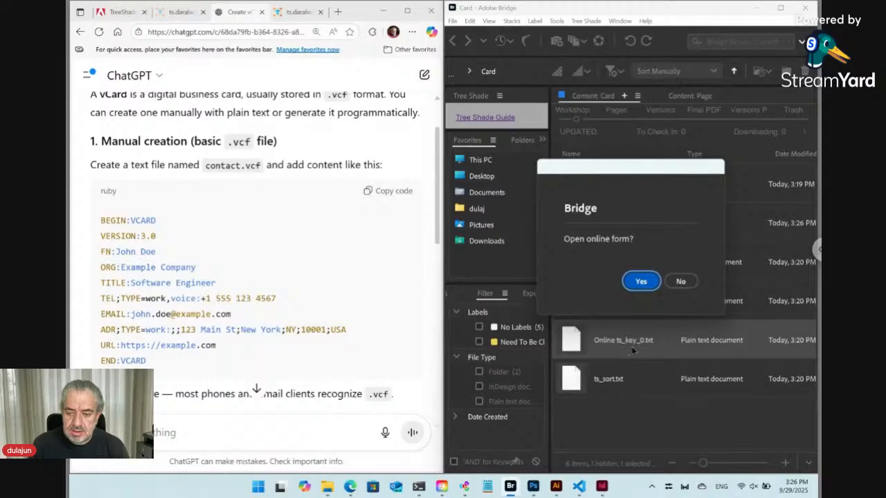
click(641, 281)
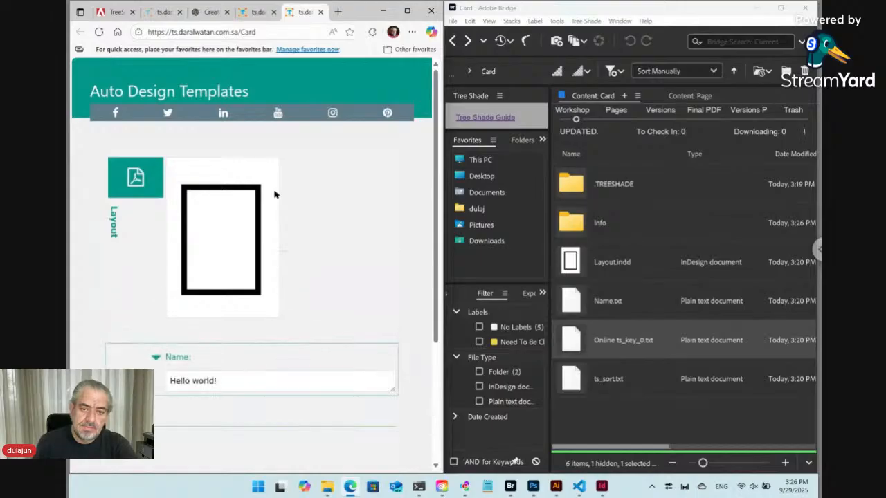
click(273, 13)
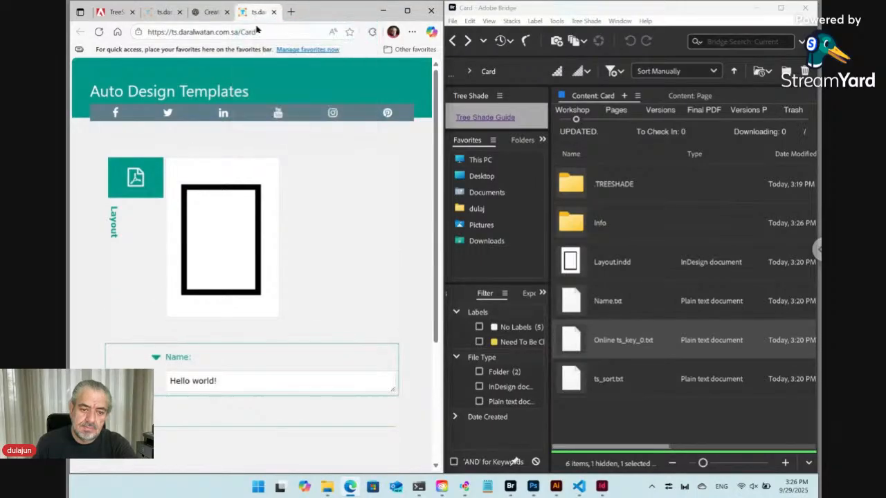
scroll(208, 286, down, 2)
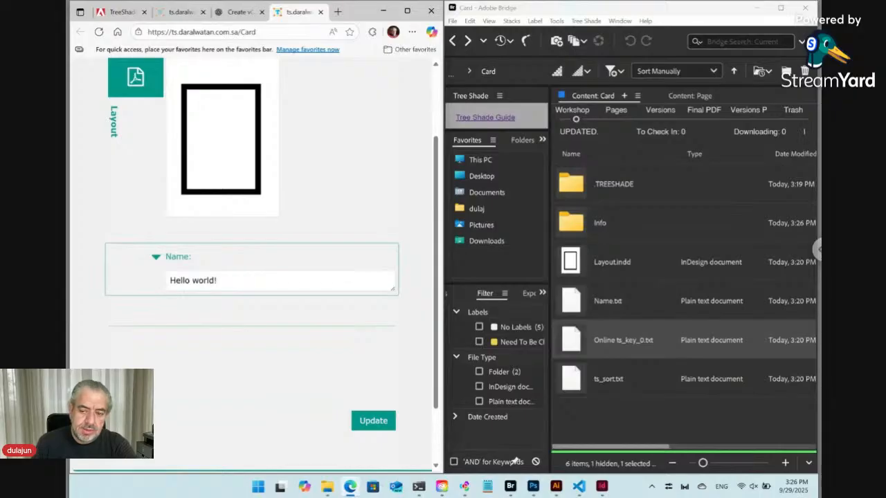
click(604, 234)
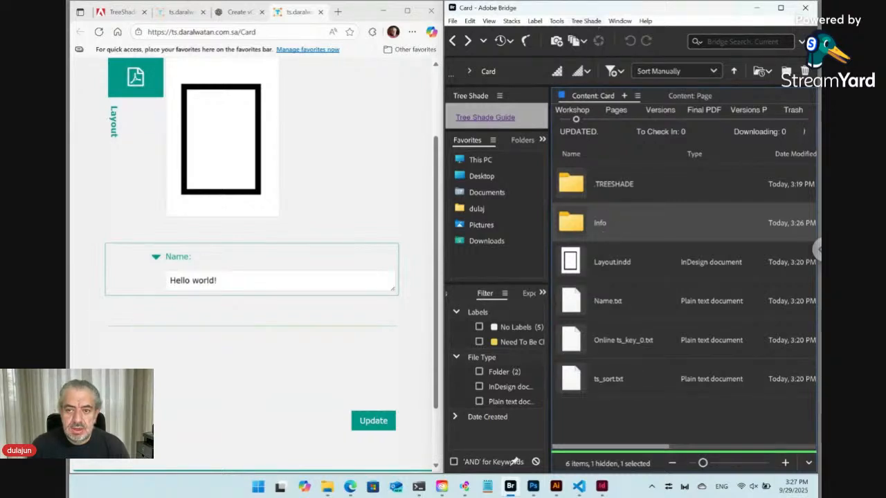
Step: Create a new text file named Info in the Card folder
click(586, 20)
mouse_move(571, 36)
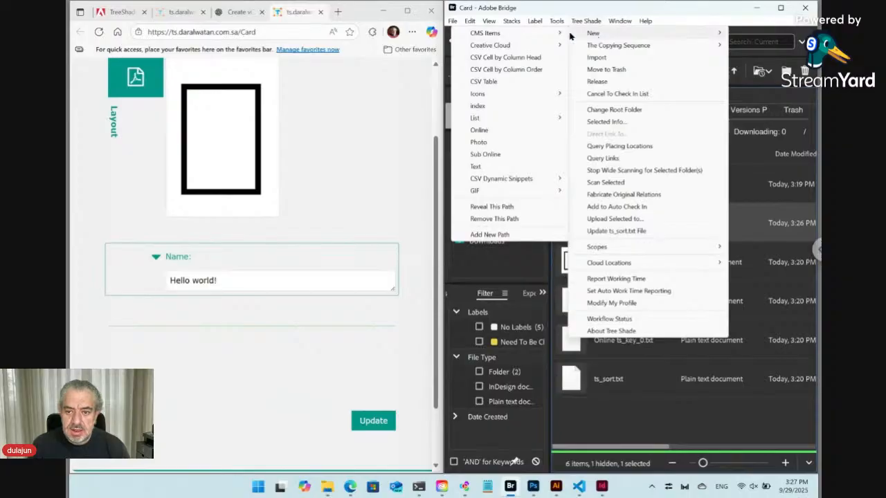
mouse_move(537, 37)
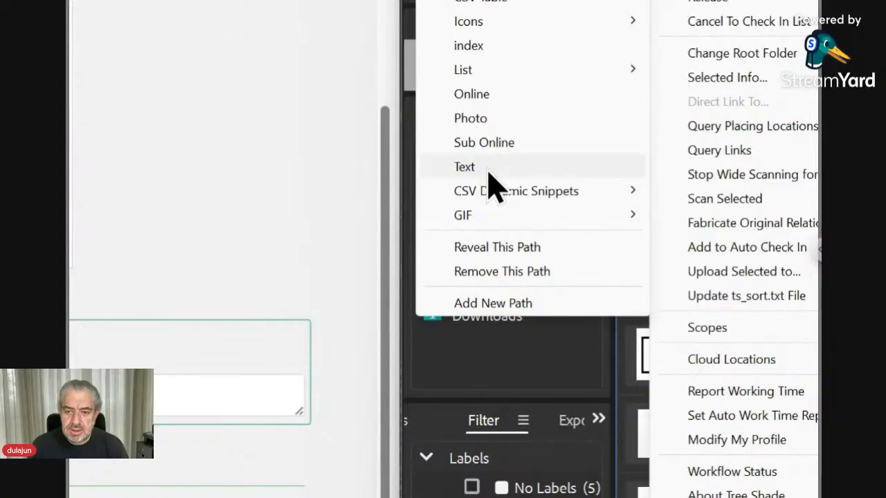
click(488, 173)
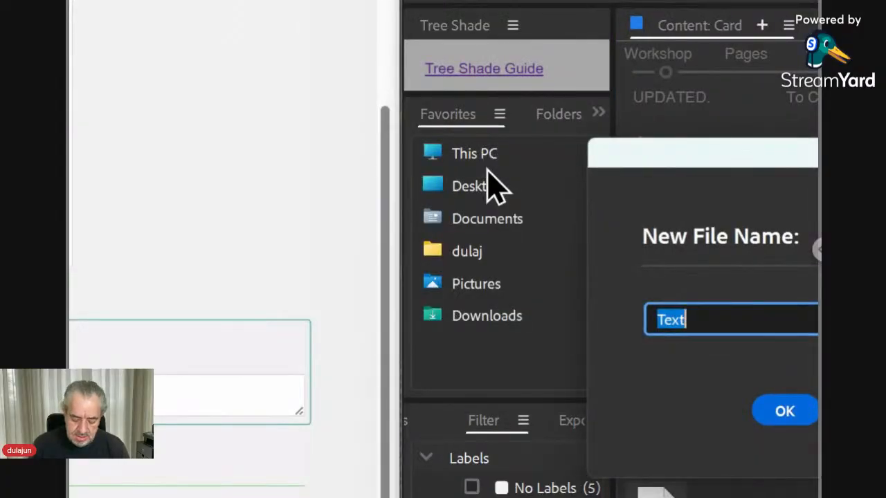
text(Info)
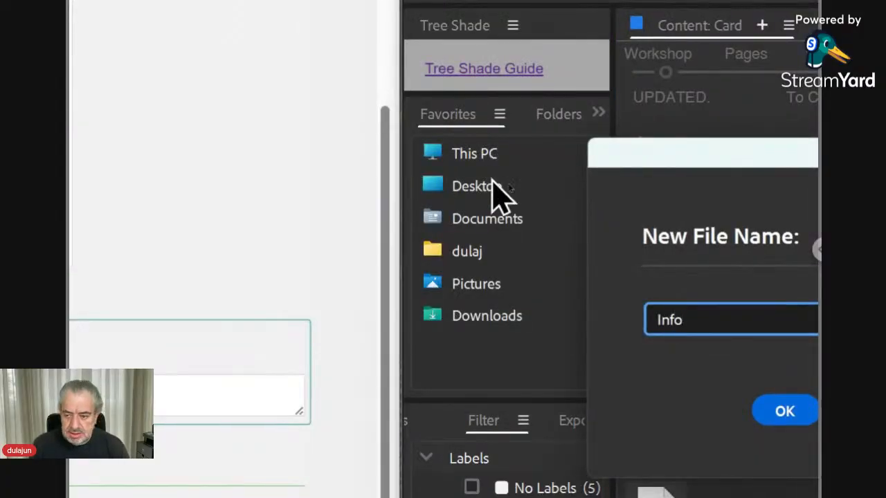
click(806, 414)
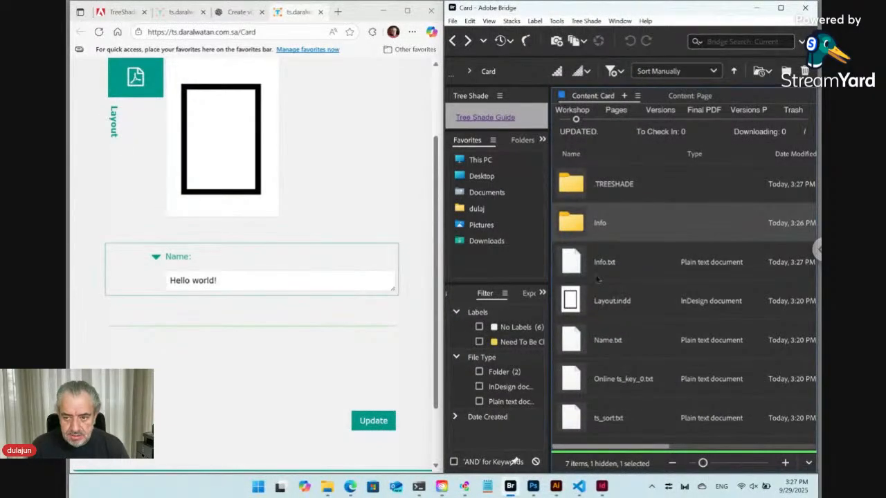
Step: Select Info.txt and reload the Card web form
ctrl+click(581, 269)
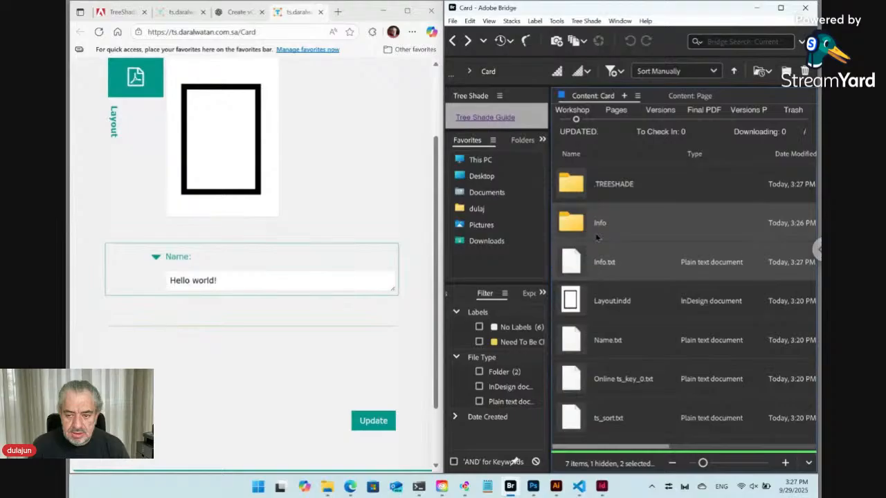
click(575, 269)
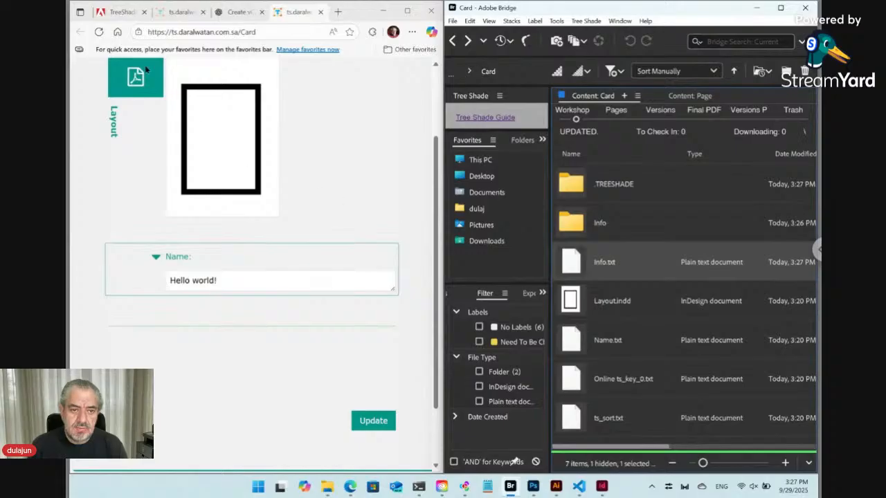
click(99, 32)
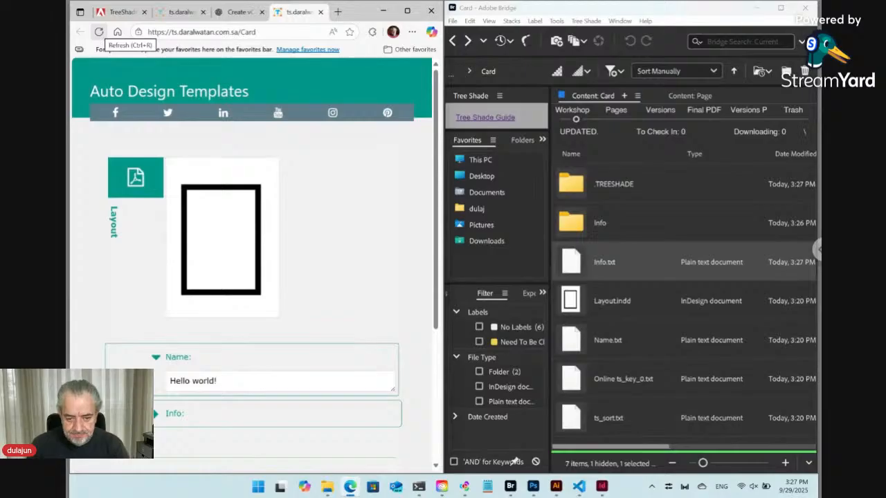
Step: Expand the form's Info section and scroll through its Name, Position, Company, Phone and Email fields
click(157, 417)
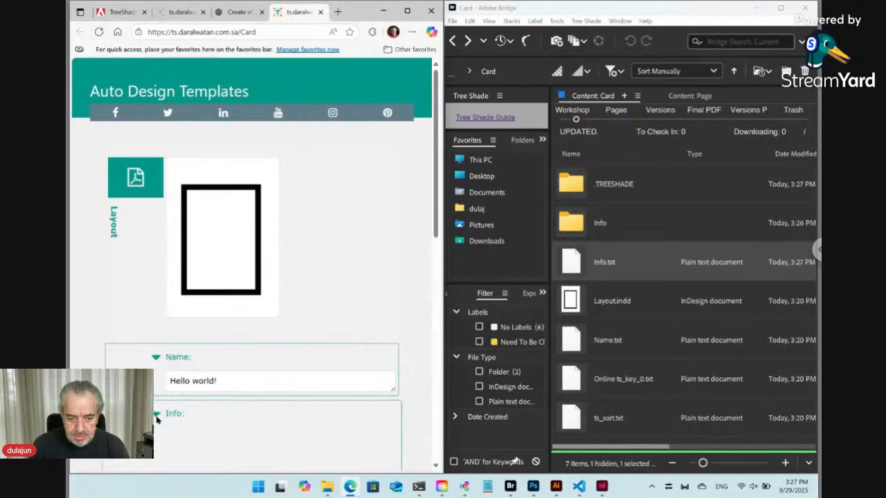
scroll(187, 414, down, 5)
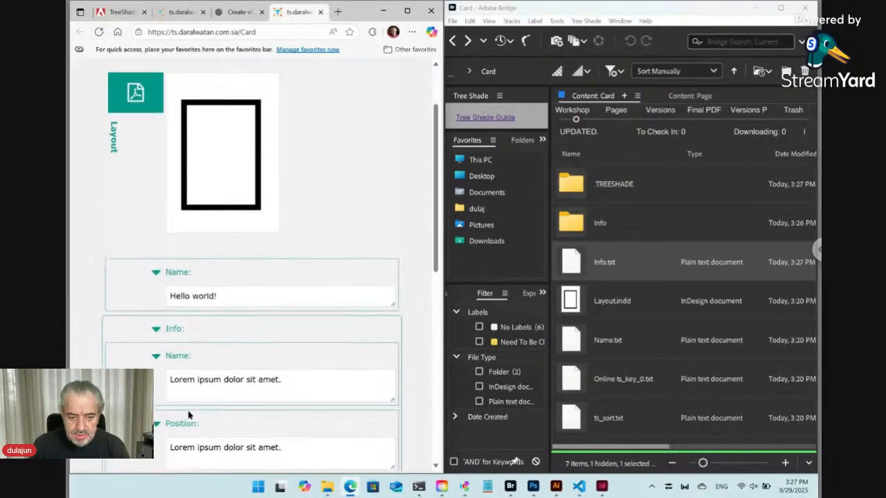
scroll(270, 263, down, 2)
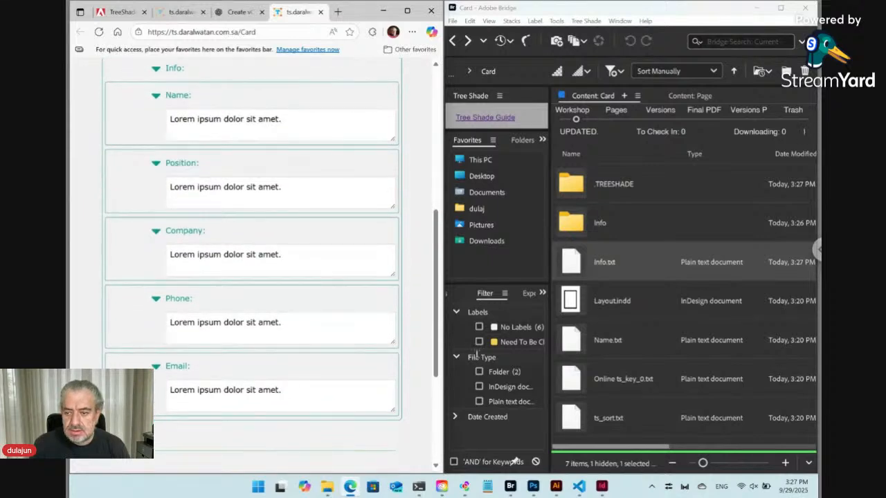
click(622, 346)
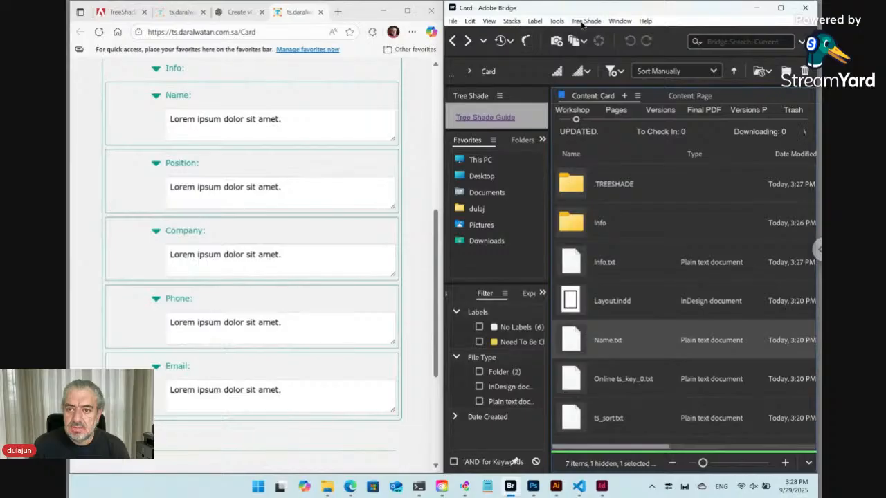
Step: Move Name.txt from the Card folder to the trash and open the Info folder
click(585, 20)
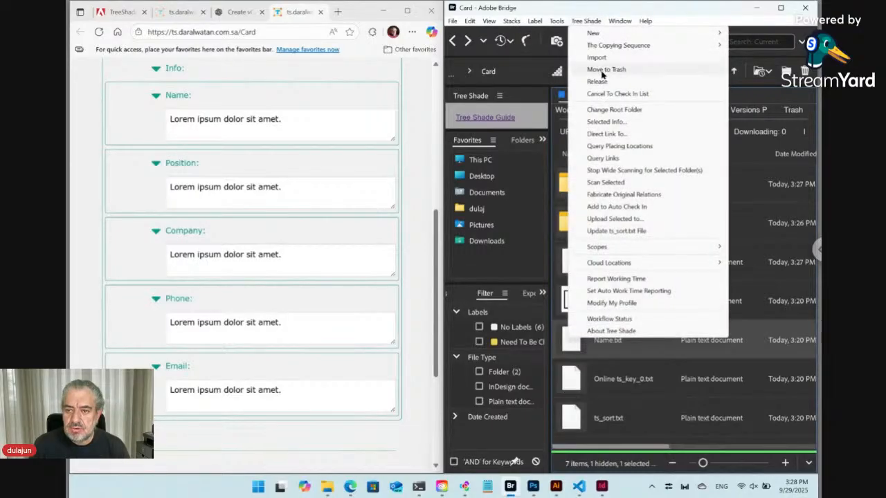
click(604, 69)
click(680, 281)
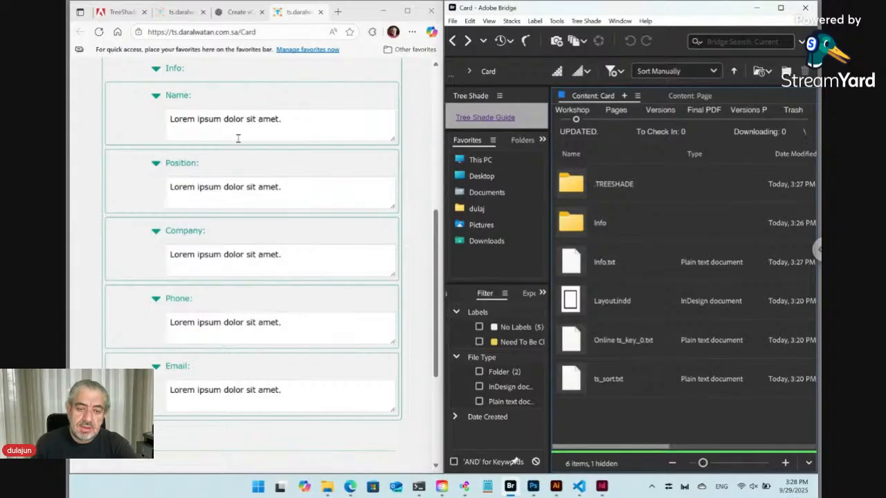
double_click(584, 229)
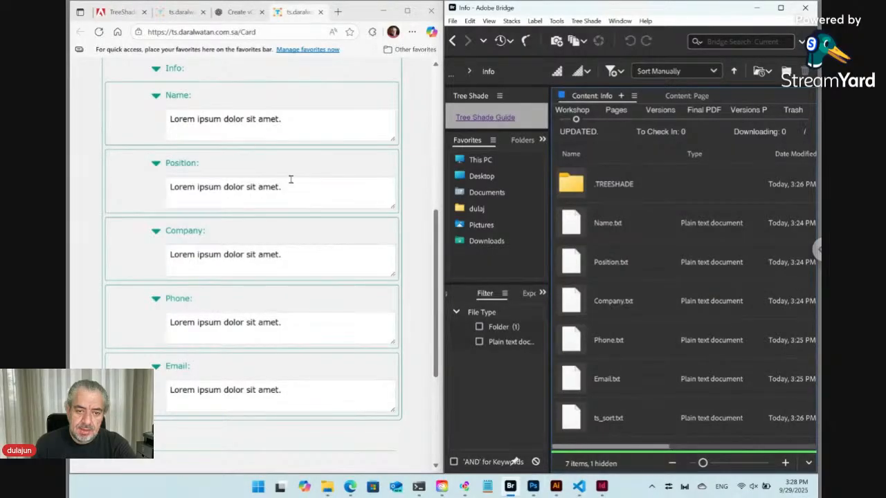
click(213, 325)
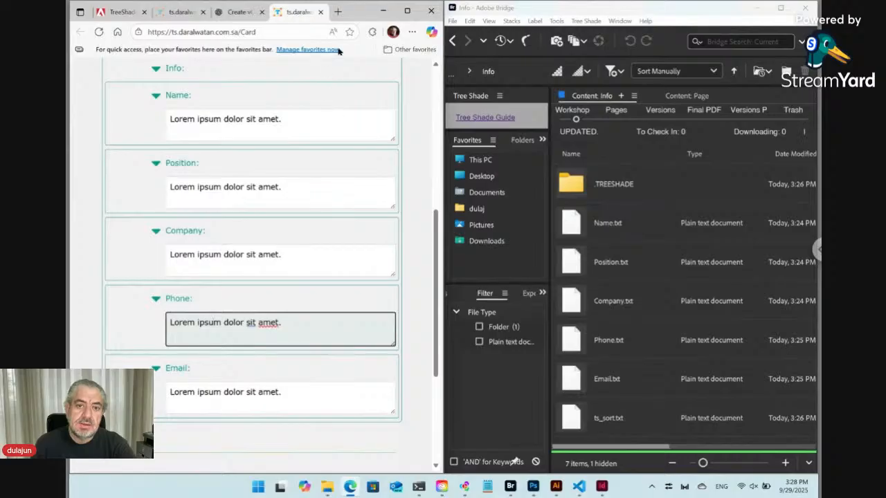
Step: Go to w3schools.com in a new tab and open the HTML tutorial's chapter list
click(339, 12)
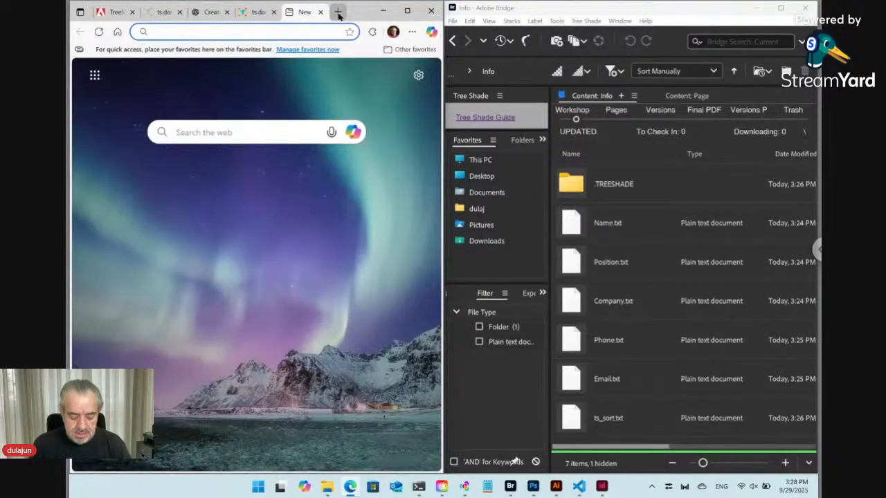
text(w3)
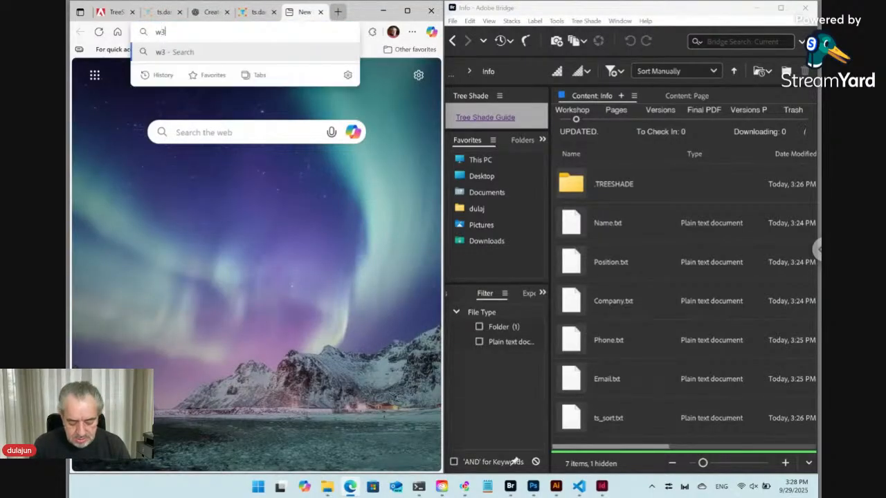
text(school)
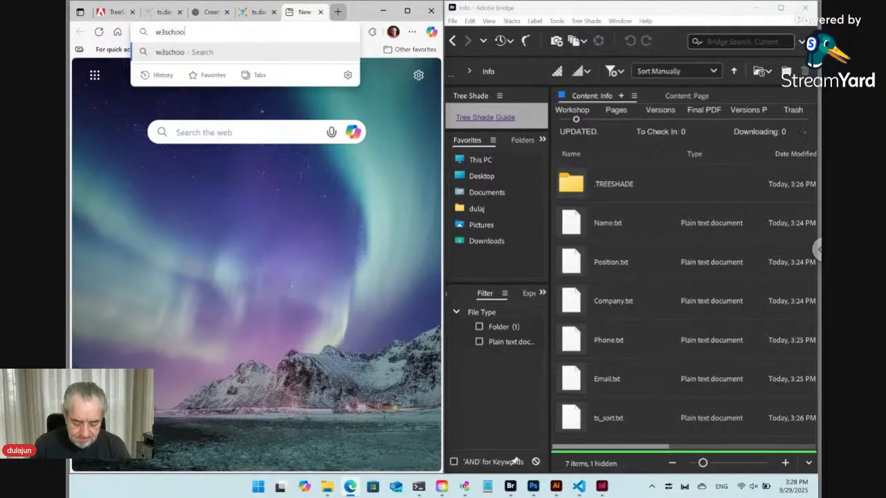
text(s.com)
key(Return)
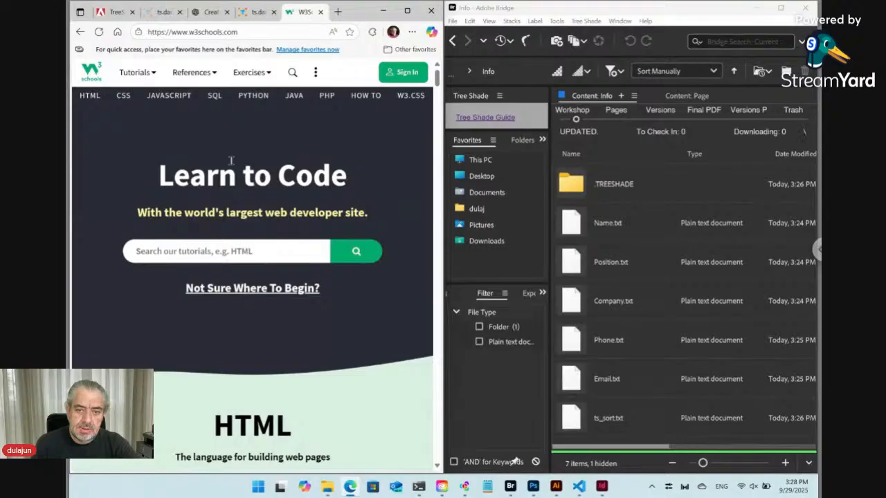
click(90, 96)
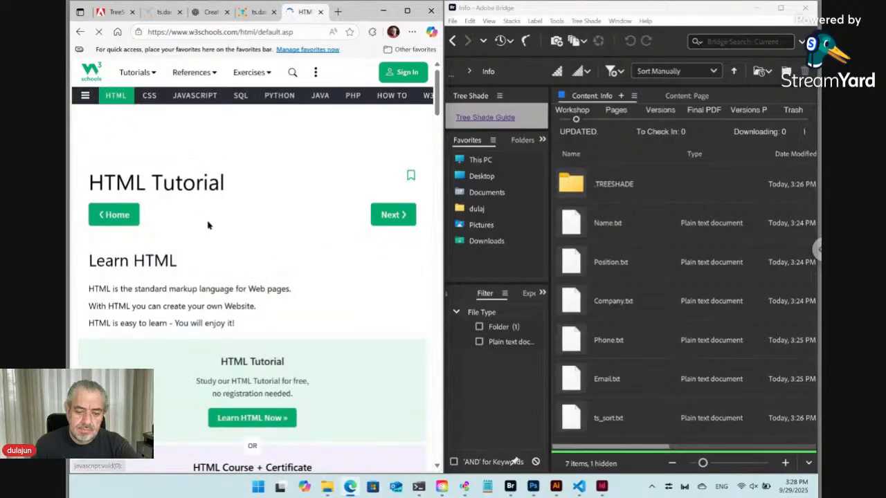
scroll(210, 226, down, 5)
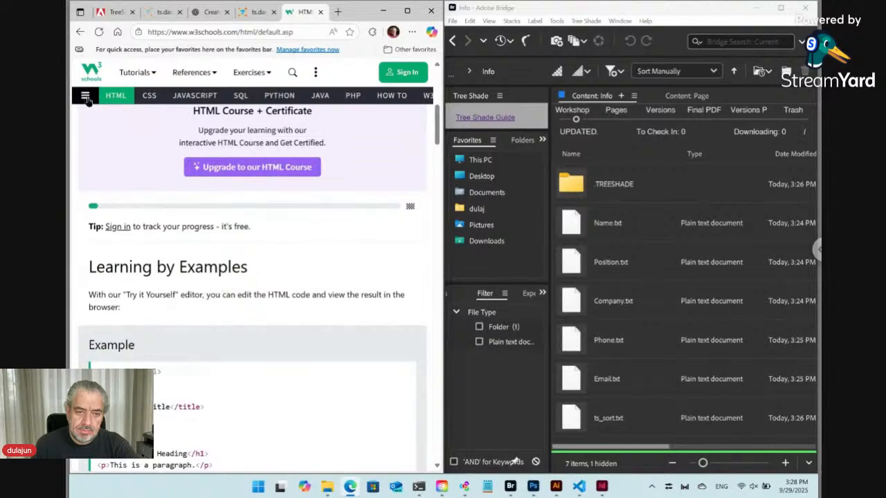
click(85, 95)
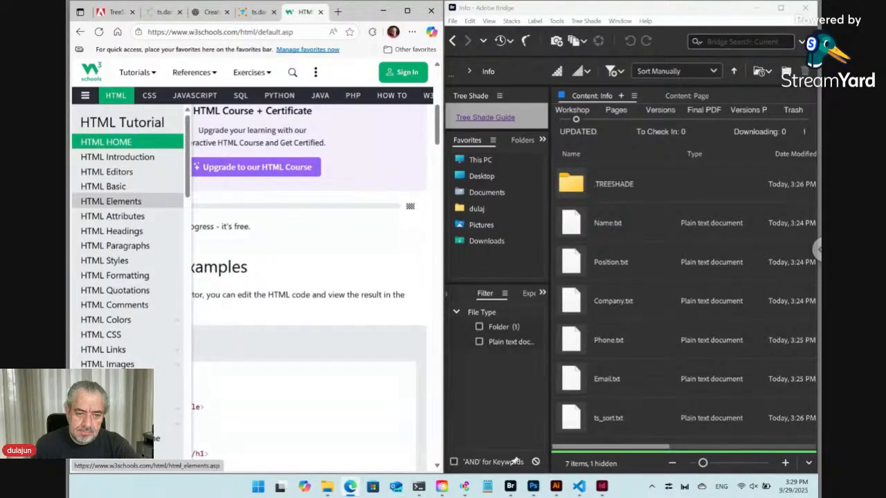
Step: Open the HTML Input Types page, then return to the Card form tab
scroll(146, 253, down, 1)
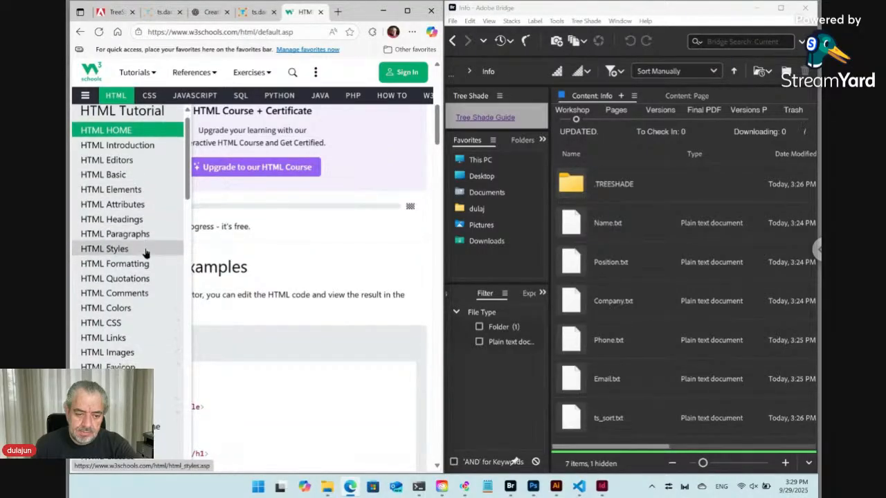
scroll(146, 253, down, 4)
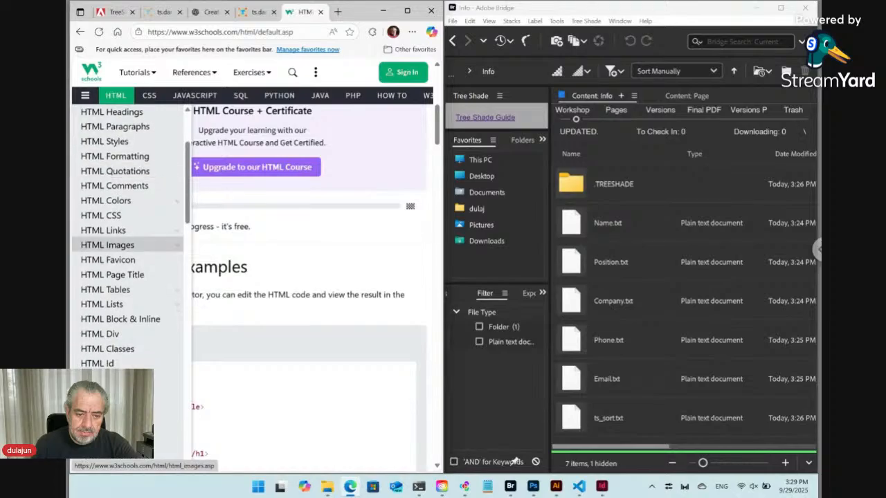
scroll(132, 240, down, 4)
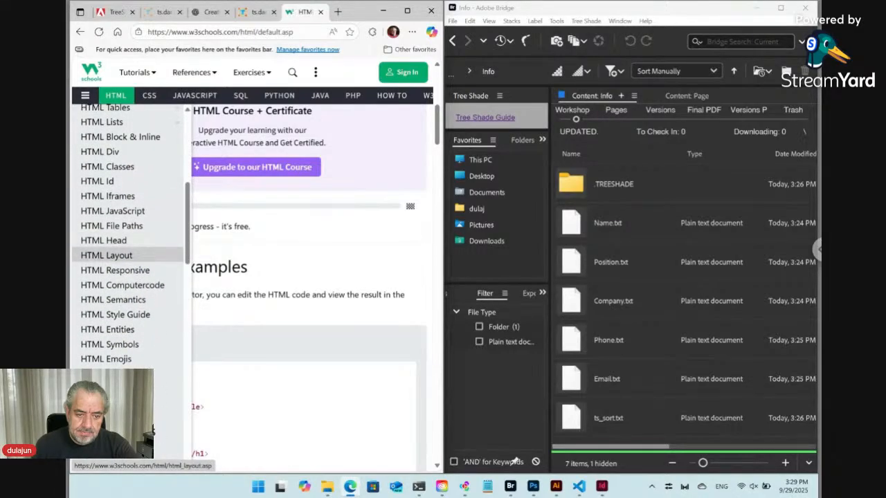
scroll(118, 208, down, 3)
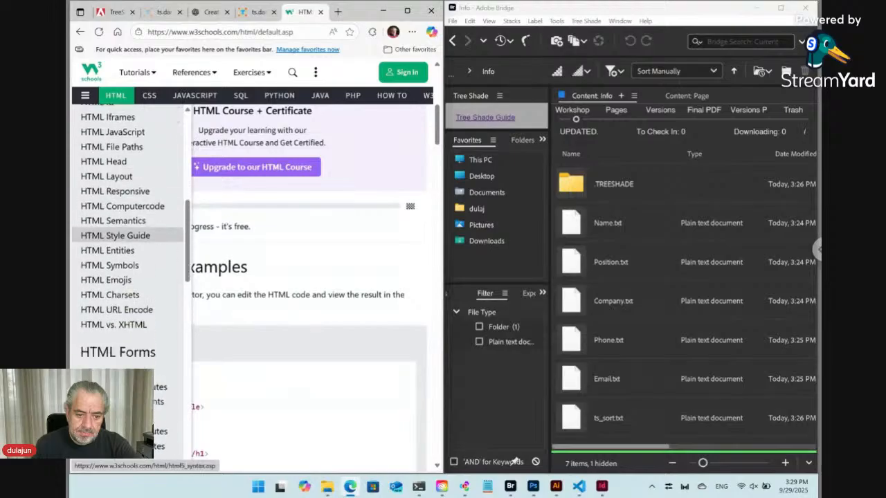
scroll(131, 207, down, 3)
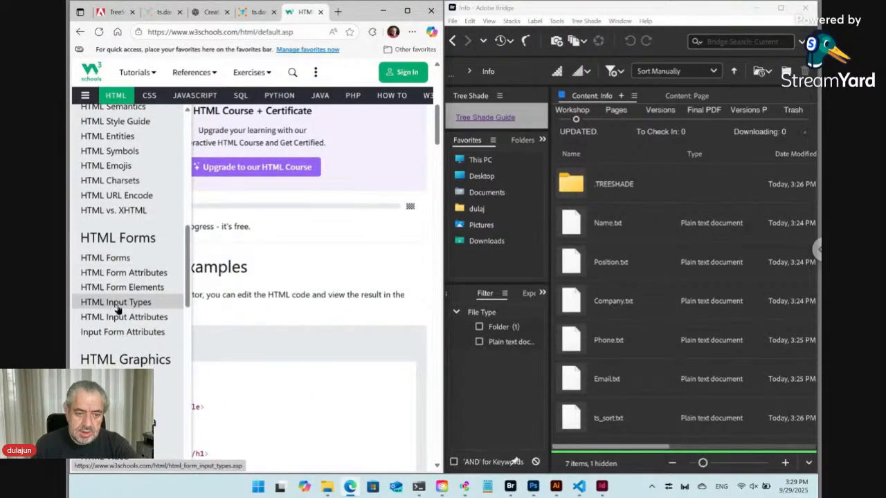
click(119, 304)
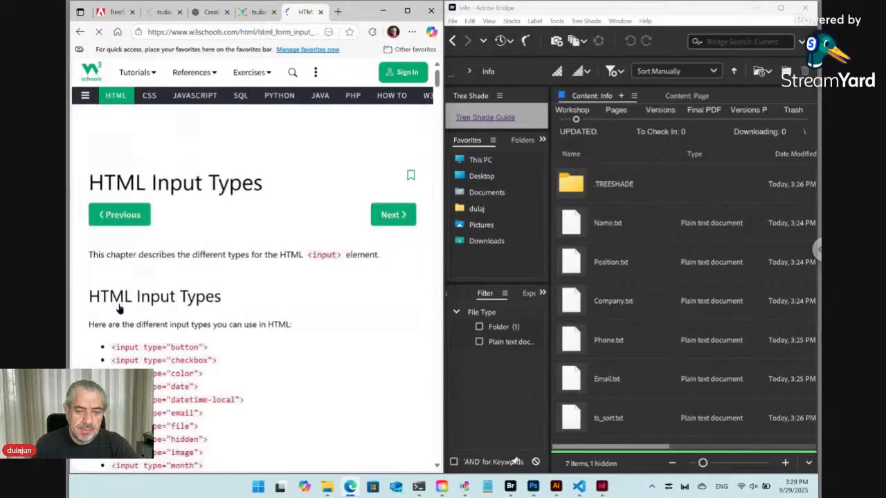
scroll(253, 298, down, 2)
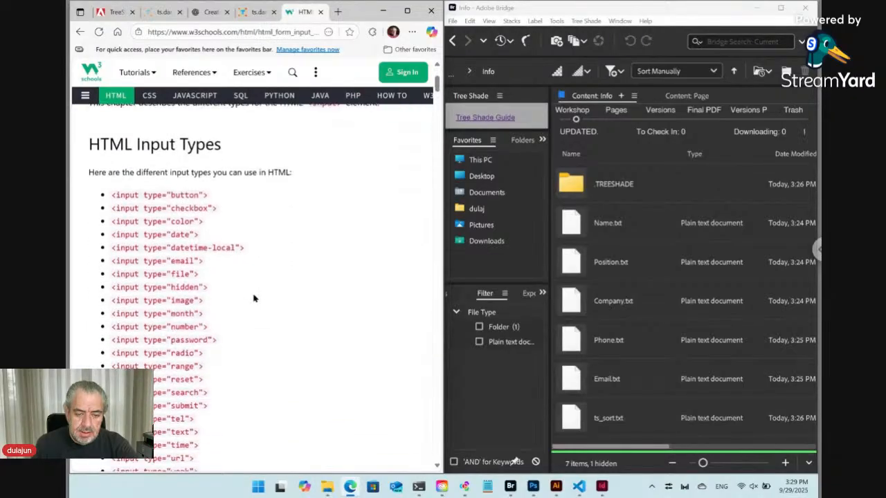
scroll(253, 298, down, 1)
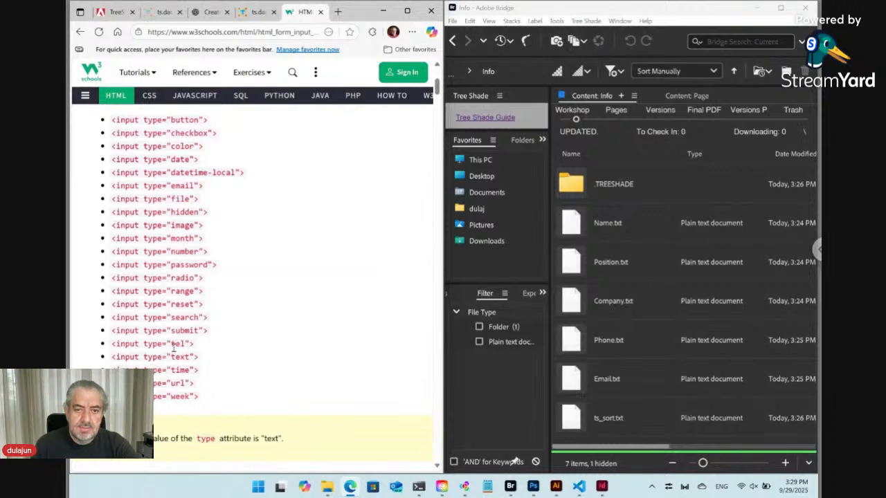
click(260, 13)
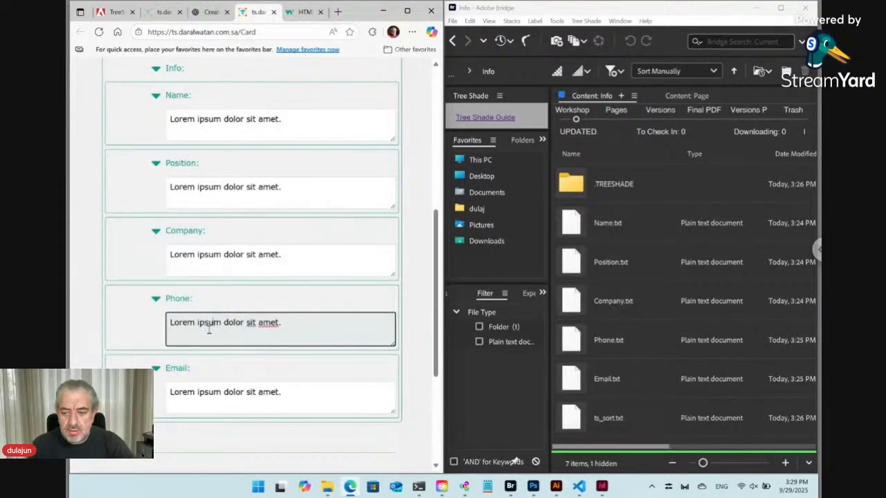
Step: Rename Phone.txt in the Info folder to 'Phone ts_tp_tel.txt'
click(621, 351)
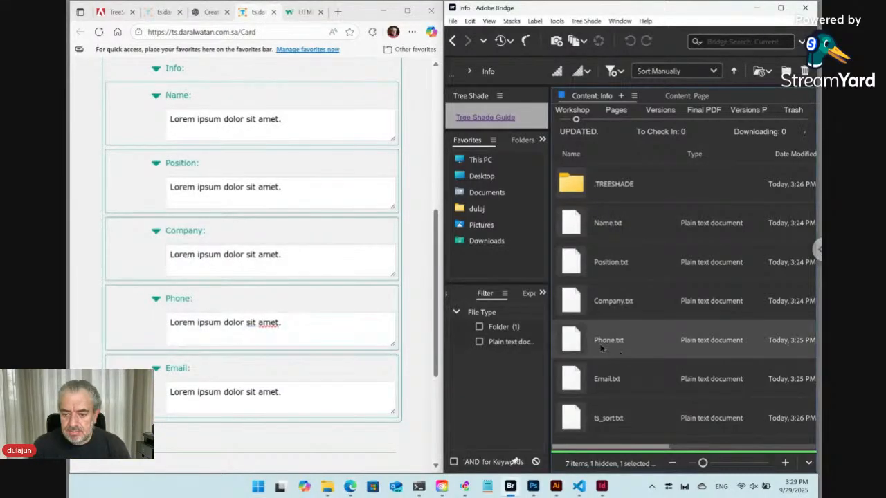
click(612, 350)
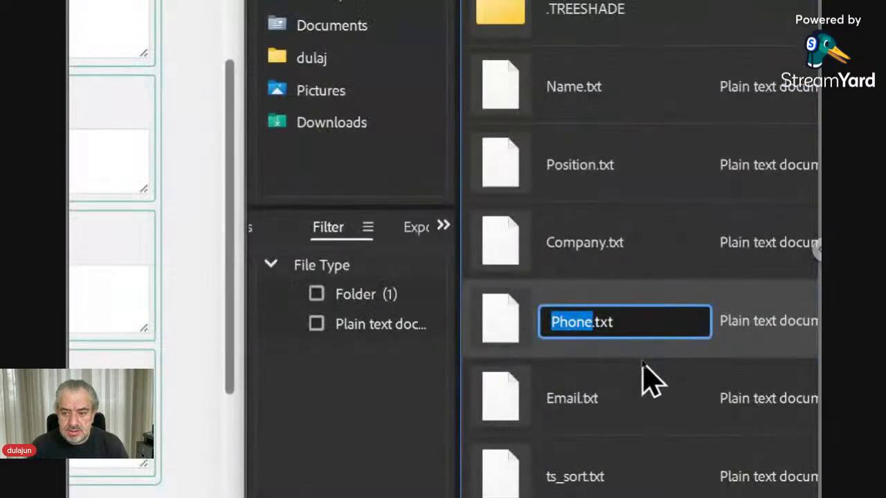
key(Right)
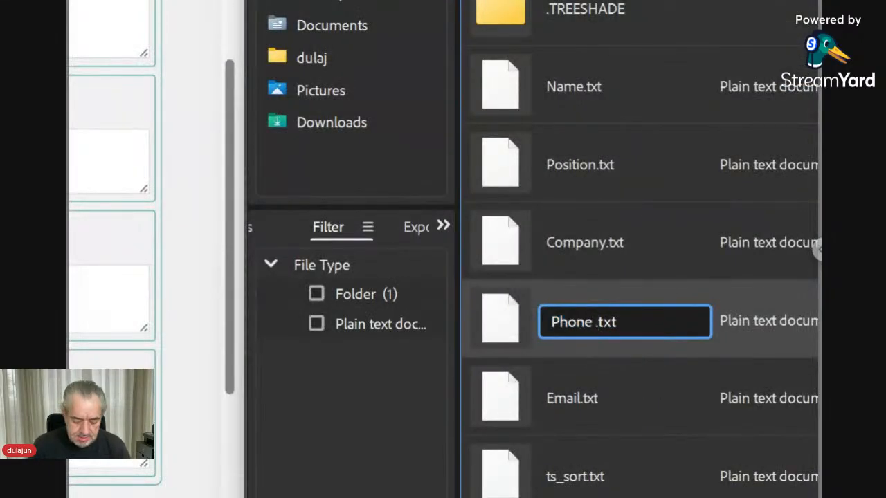
text(ts_)
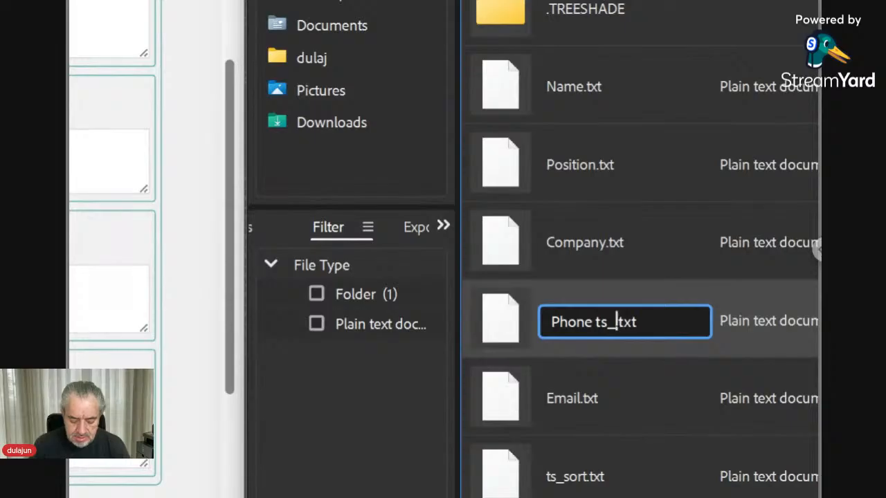
text(tp)
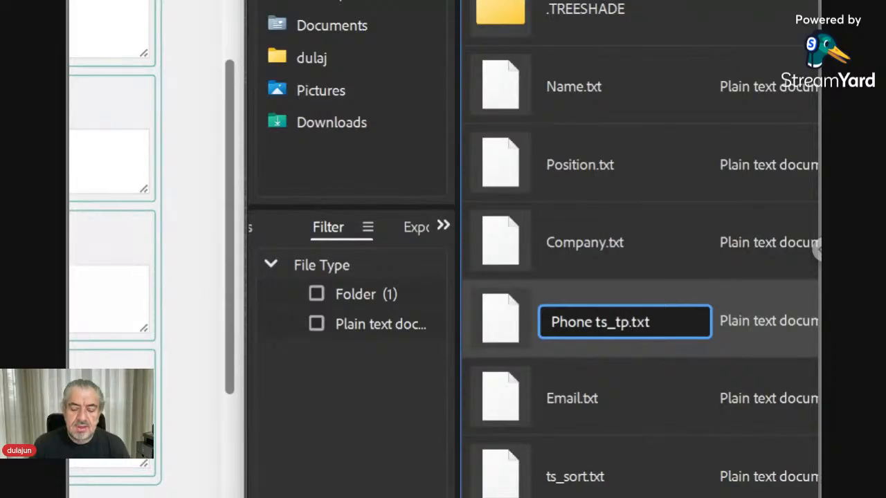
text(_)
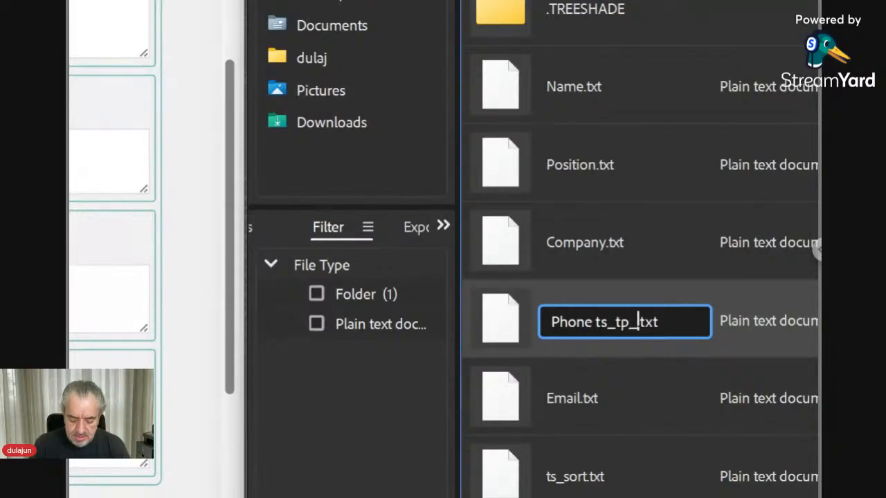
text(tel)
key(Return)
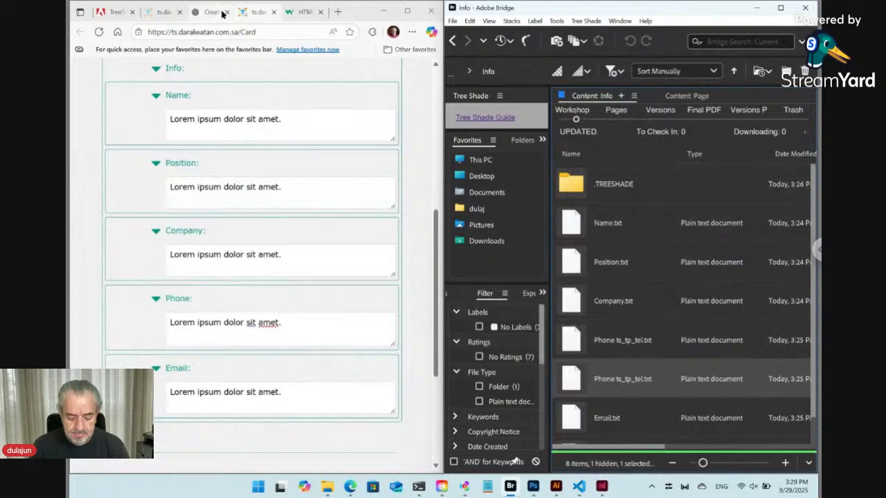
mouse_move(223, 14)
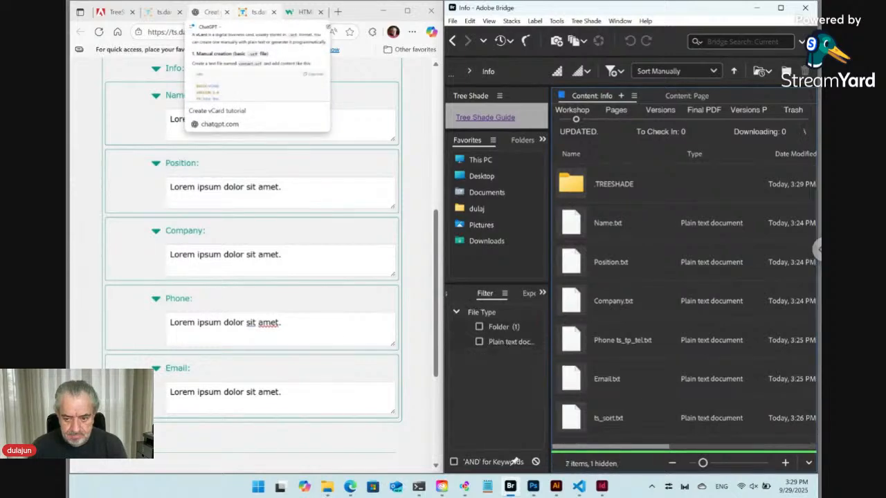
Step: Reload the Card form and expand its Info section
click(574, 340)
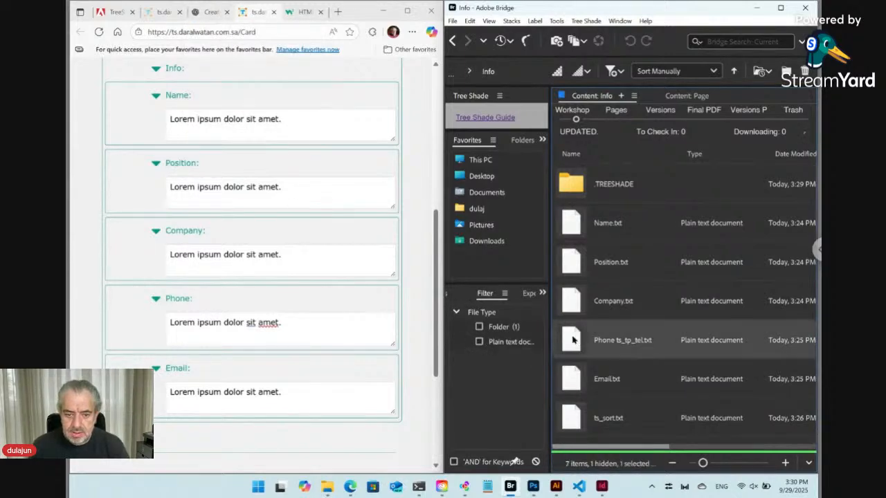
click(99, 32)
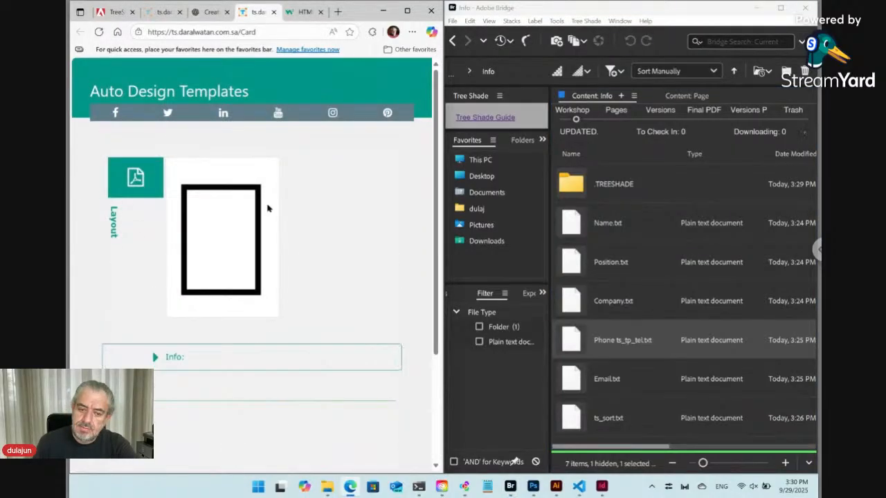
click(155, 359)
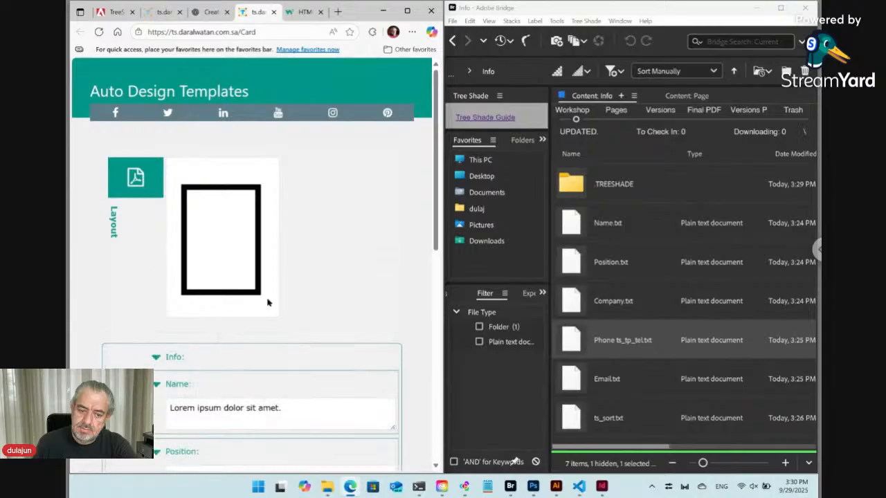
scroll(269, 304, down, 5)
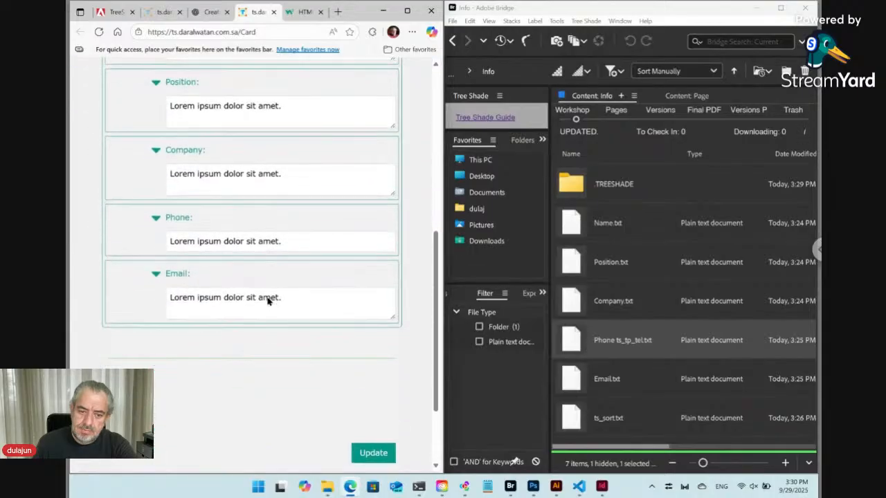
Step: Test-type 'fhfhhf' in the Phone field, clear it, then consult the W3Schools input types
click(256, 240)
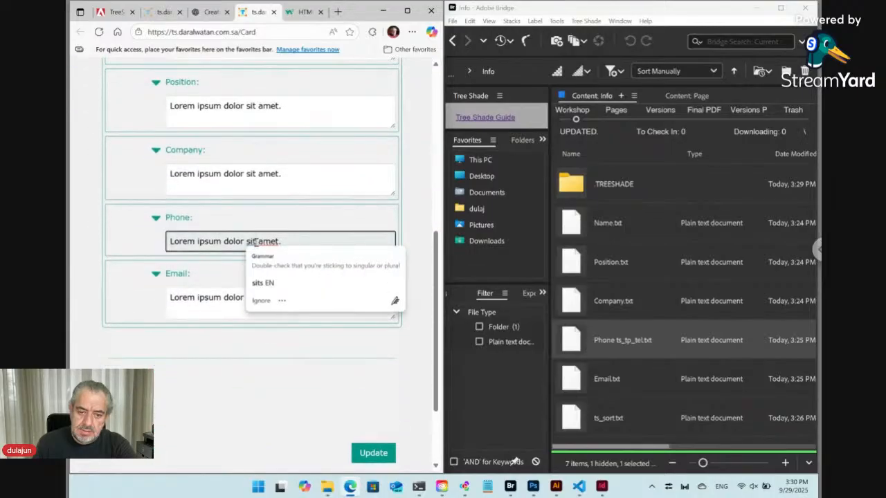
drag(283, 240, 170, 241)
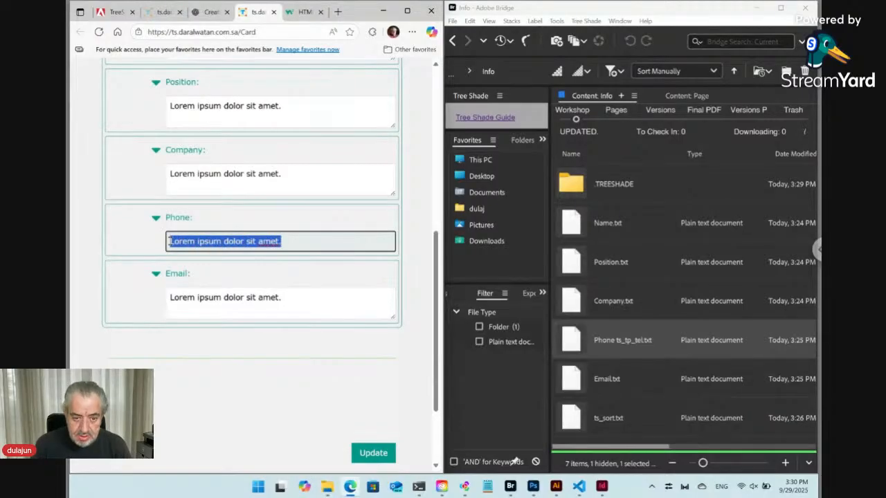
text(fh)
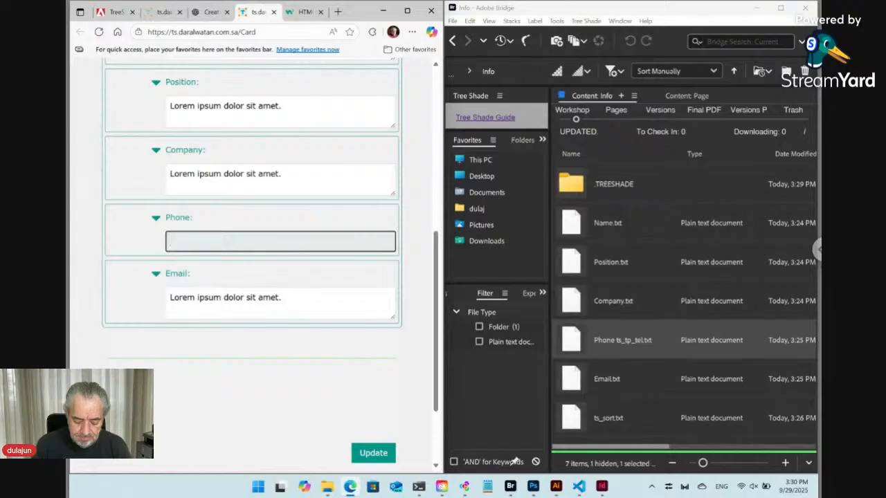
text(fhhf)
key(Tab)
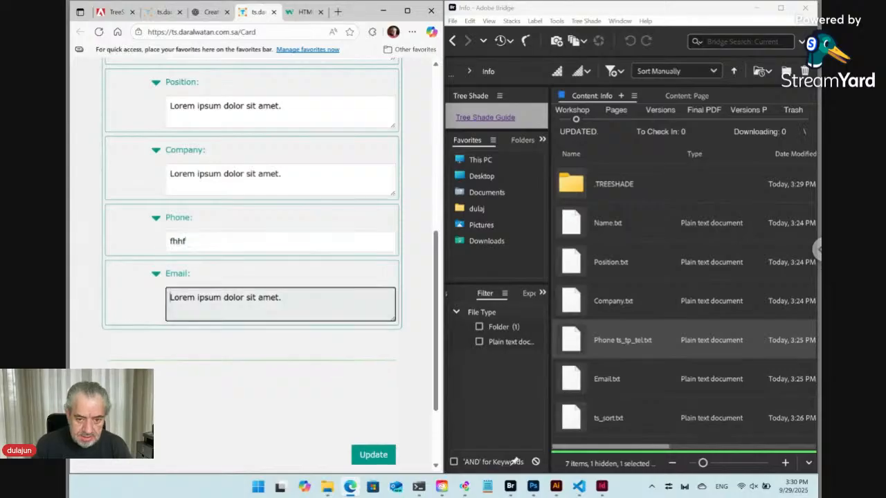
click(185, 242)
double_click(180, 242)
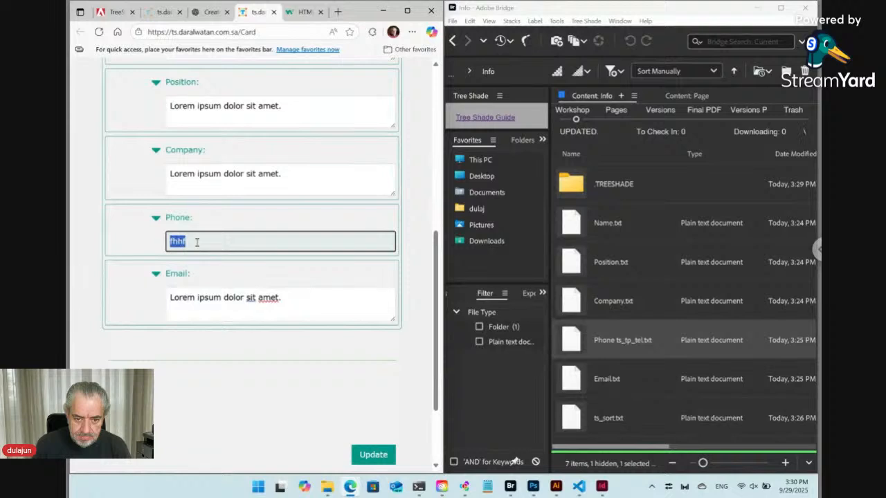
click(389, 259)
click(325, 241)
key(BackSpace)
key(BackSpace)
key(BackSpace)
key(BackSpace)
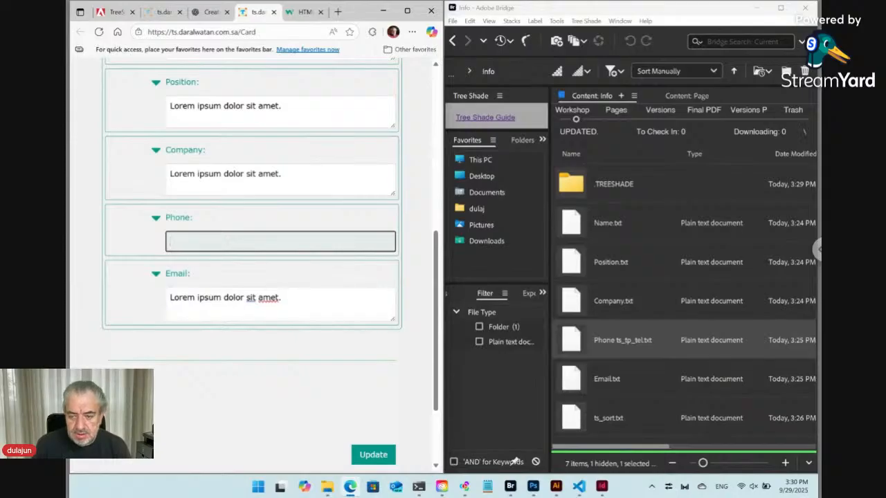
click(303, 13)
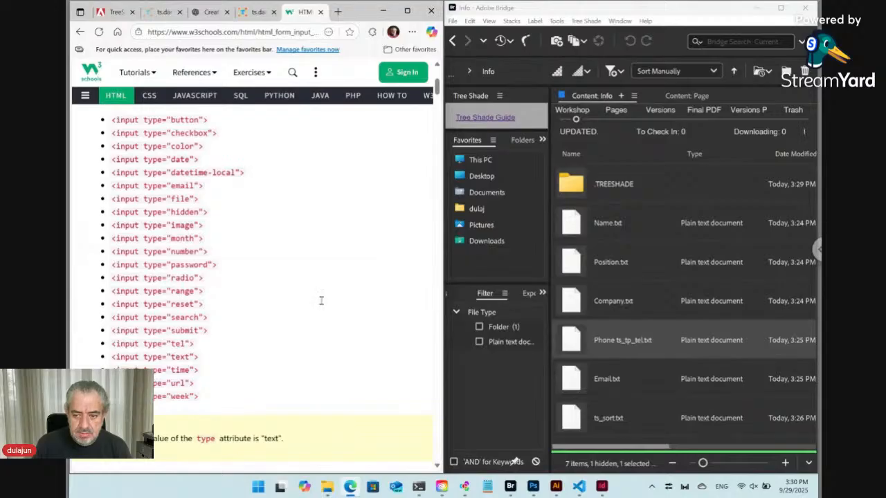
click(643, 350)
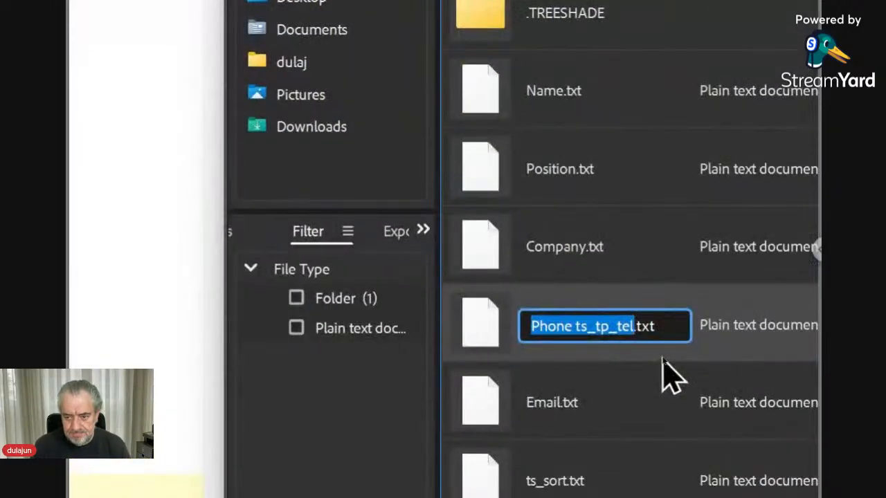
Step: Rename the Phone file to 'Phone ts_tp_number.txt', replacing the tel suffix with number
key(Right)
key(shift+Left)
key(shift+Left)
key(shift+Left)
key(shift+Left)
key(shift+Right)
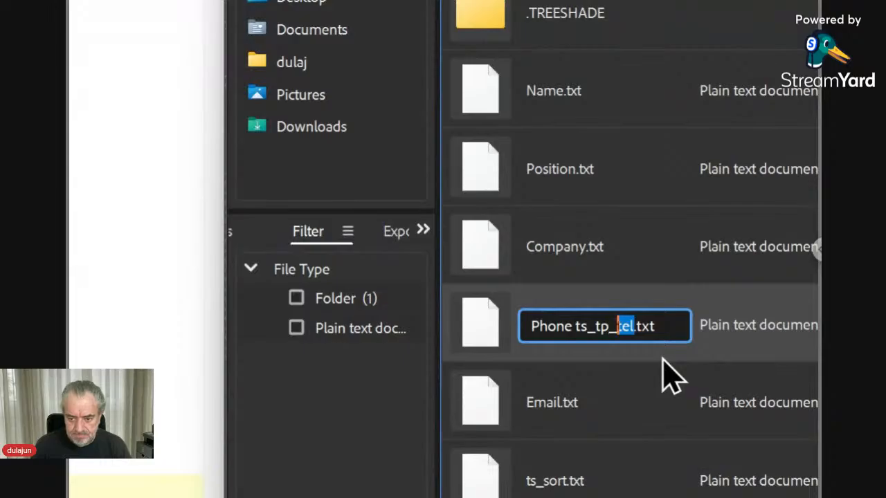
text(number)
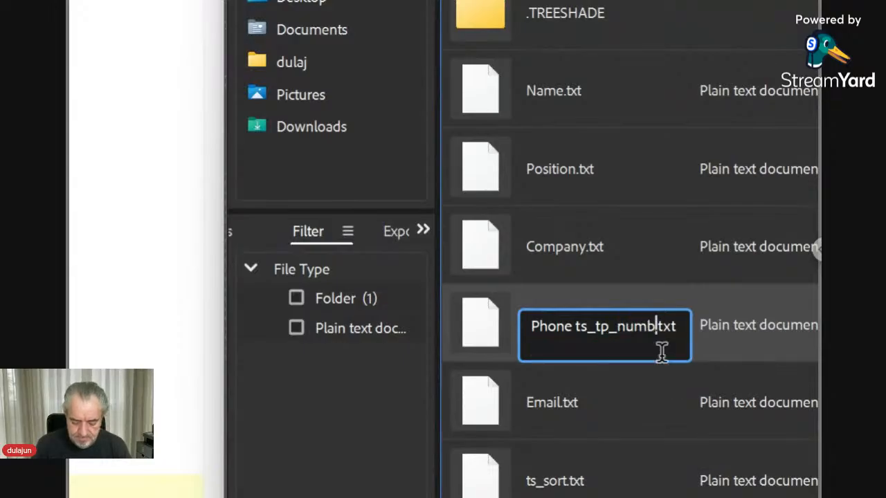
key(Return)
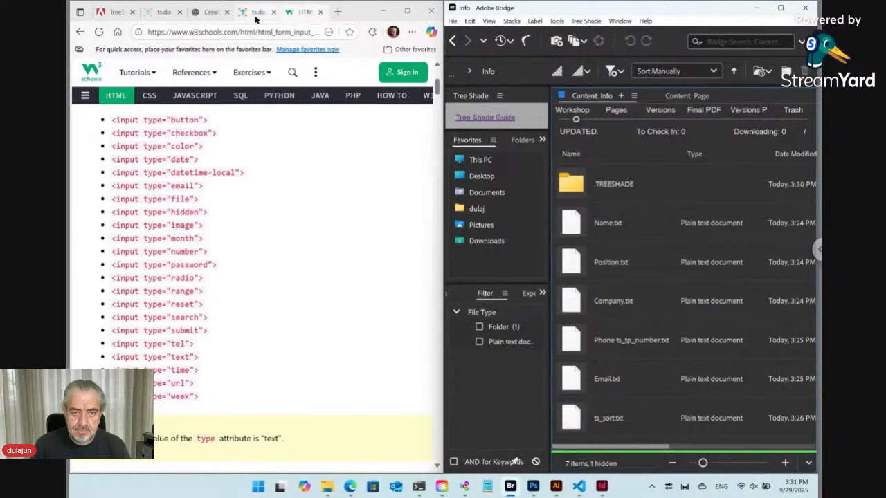
Step: Reload the Card form and test the numeric Phone field by entering 8766, then erase it
click(256, 14)
click(99, 34)
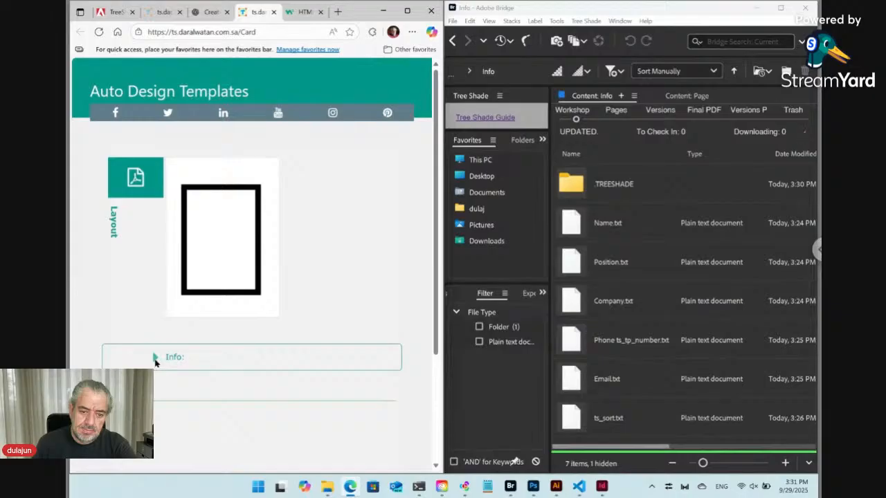
click(155, 358)
scroll(253, 346, down, 5)
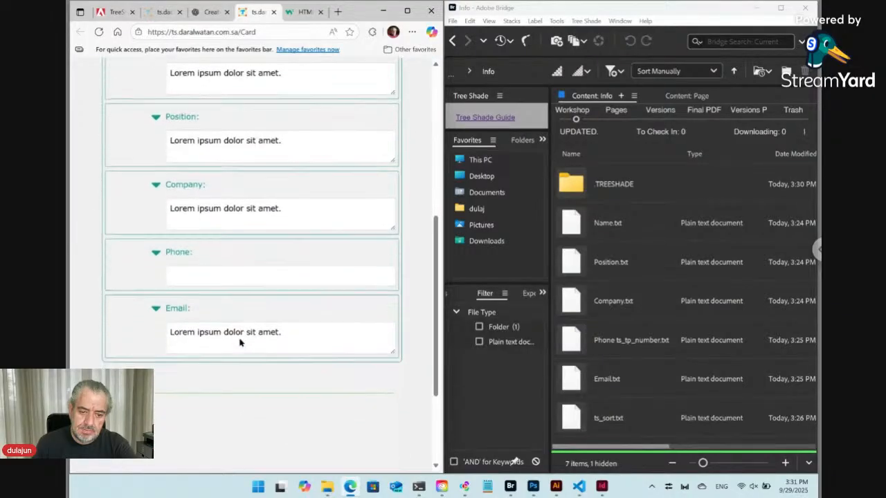
click(216, 274)
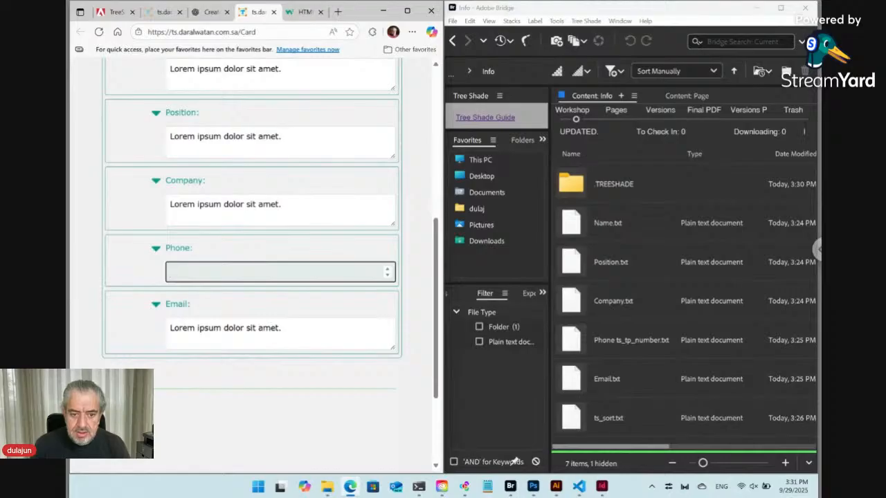
text(8766)
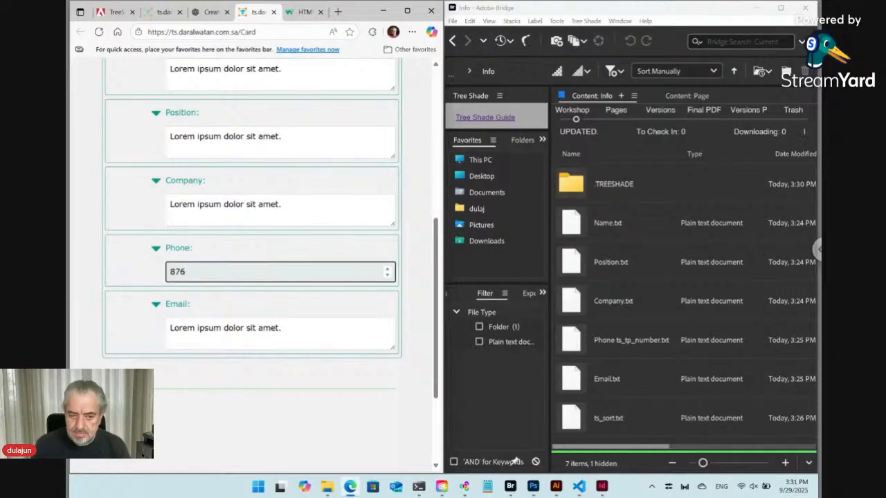
key(BackSpace)
key(BackSpace)
key(BackSpace)
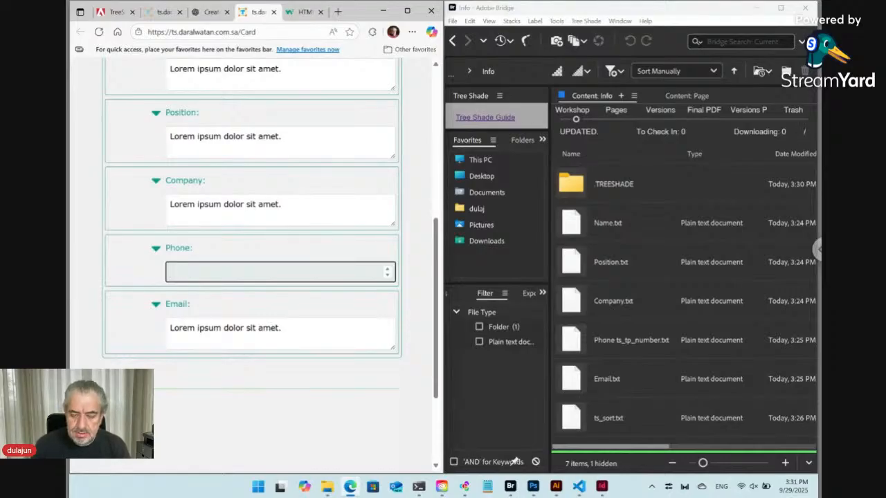
click(305, 14)
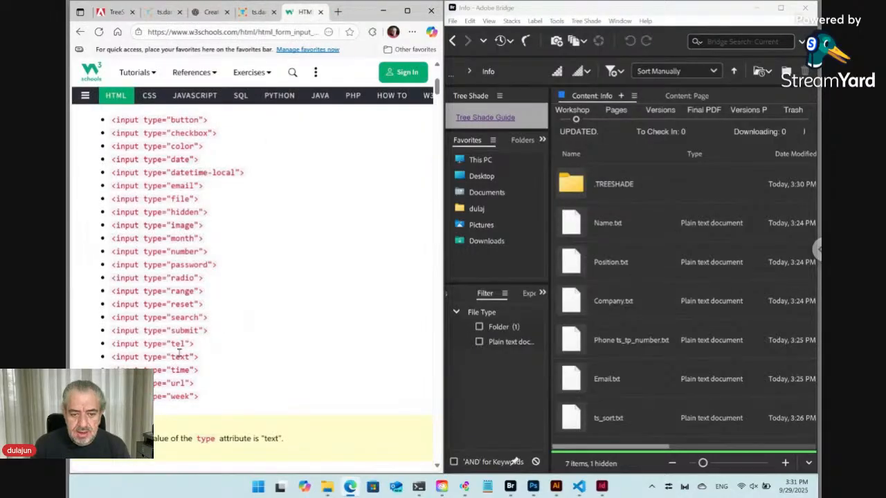
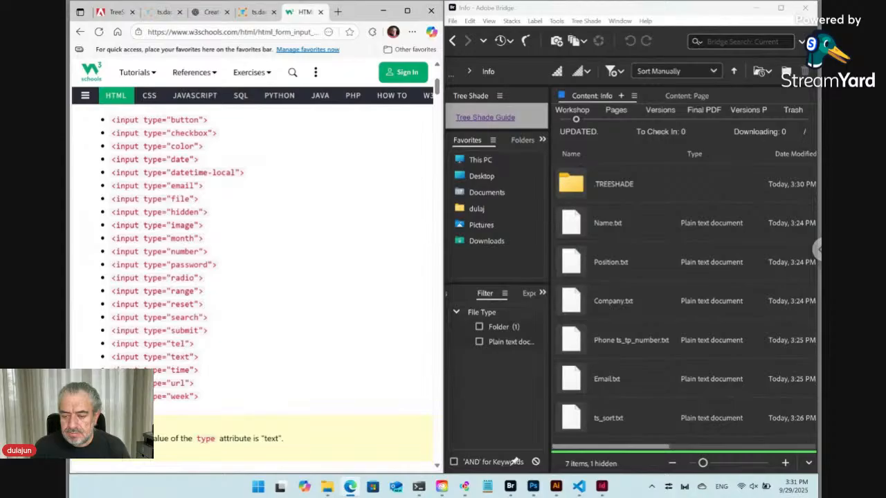
Step: Rename Email.txt to 'Email ts_tp_email.txt' to match the Phone file's naming pattern
click(609, 388)
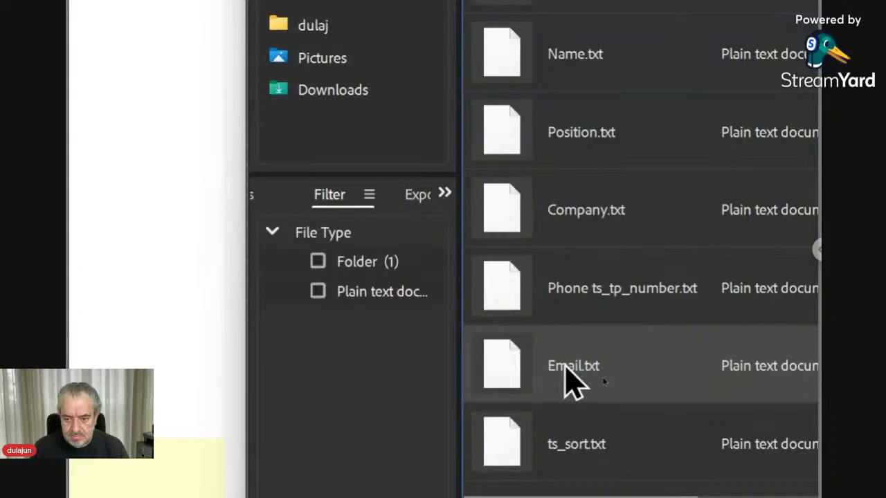
click(606, 381)
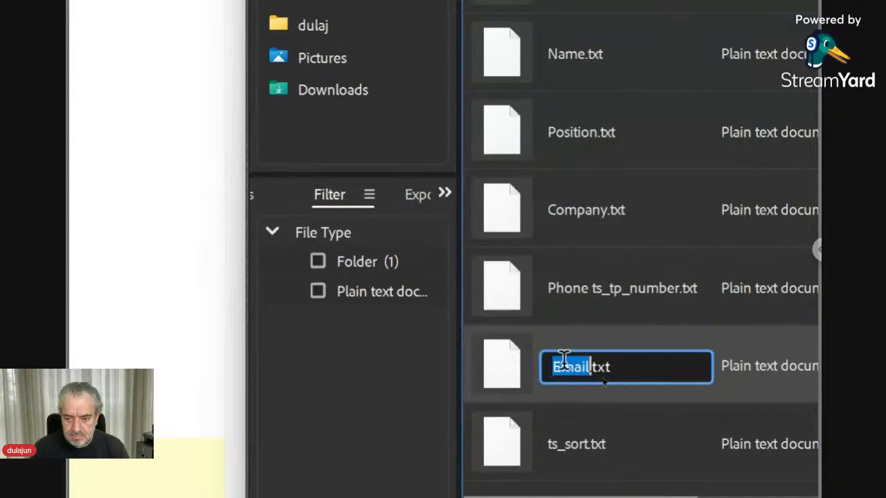
key(Right)
text(t)
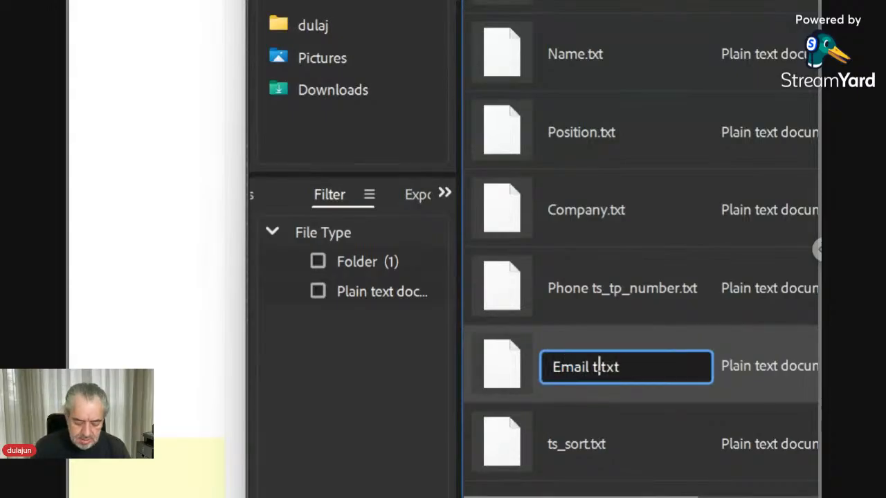
text(s_t)
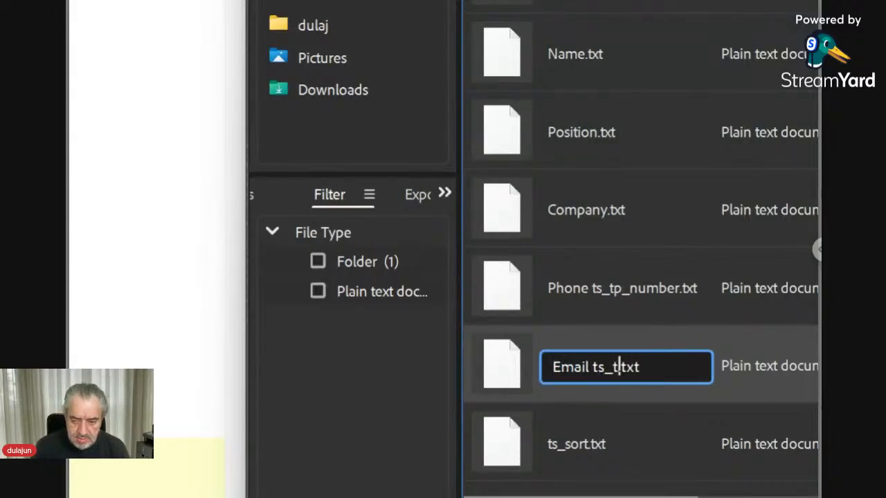
text(p_)
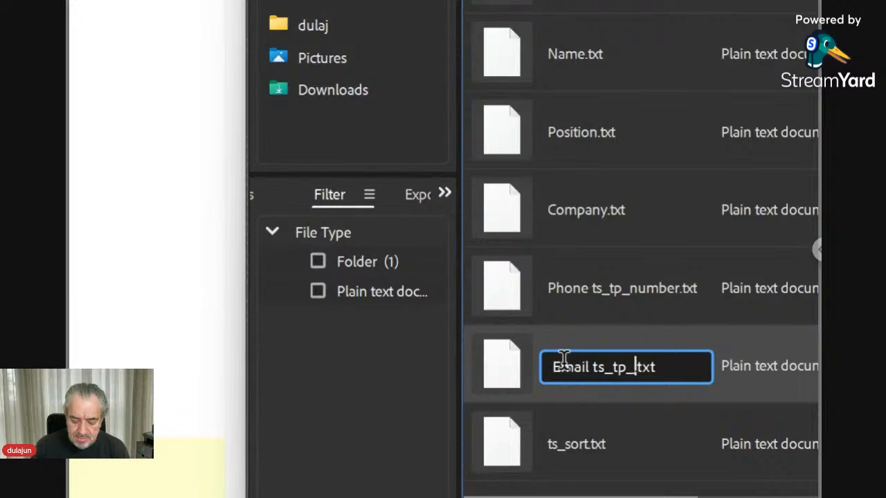
text(email)
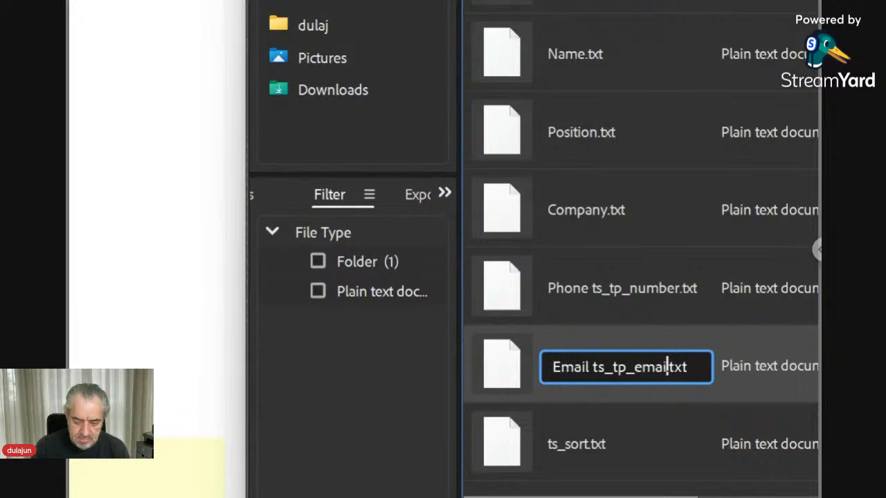
key(Return)
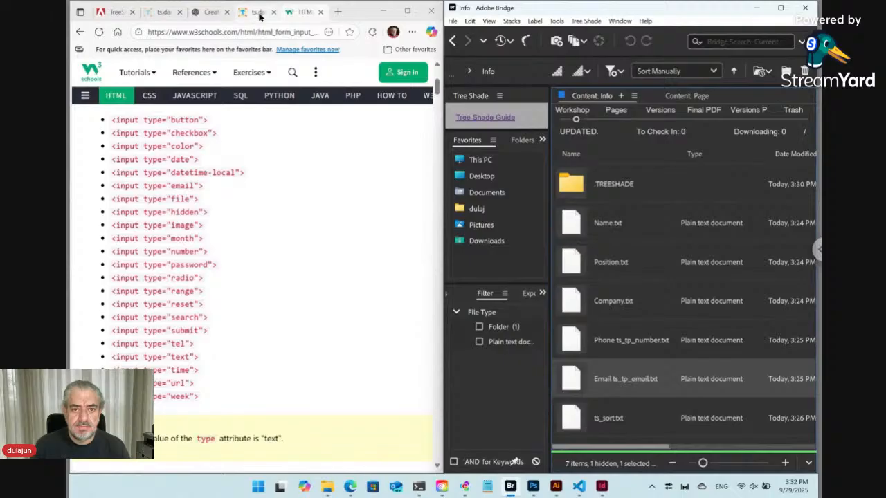
Step: Reload the Tree Shade Card form and expand its Info section
click(259, 17)
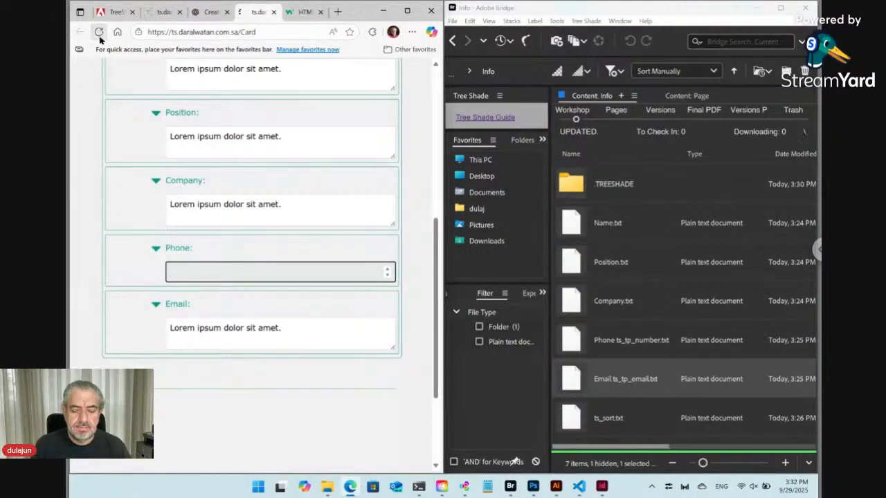
click(99, 32)
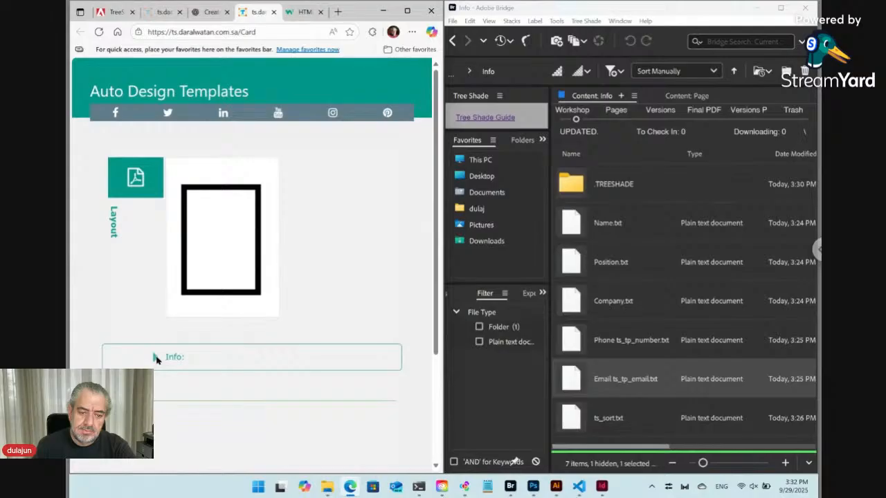
click(155, 358)
scroll(275, 333, down, 6)
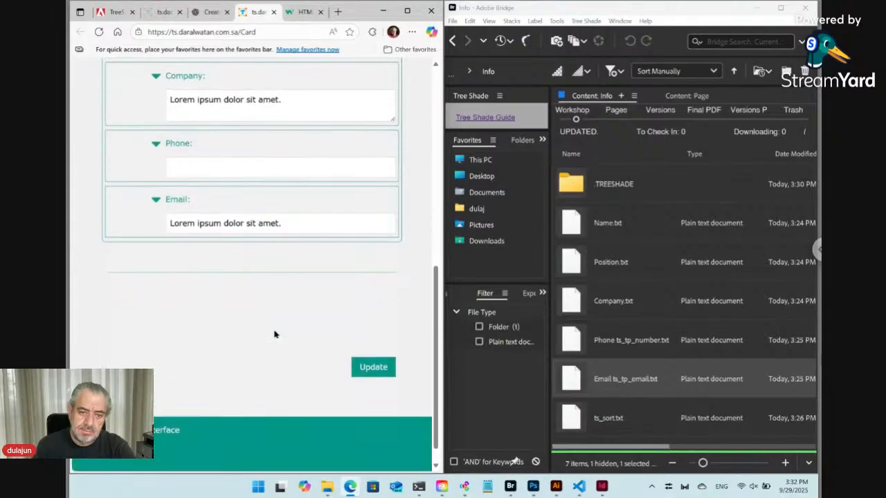
scroll(274, 334, up, 1)
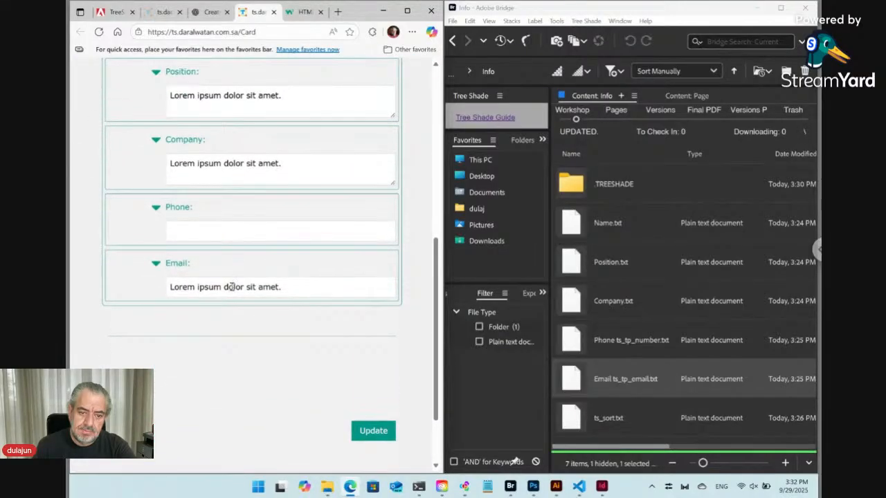
Step: Test the Email field's '@' validation with 'gg', then clear the field
click(232, 286)
drag(285, 286, 122, 282)
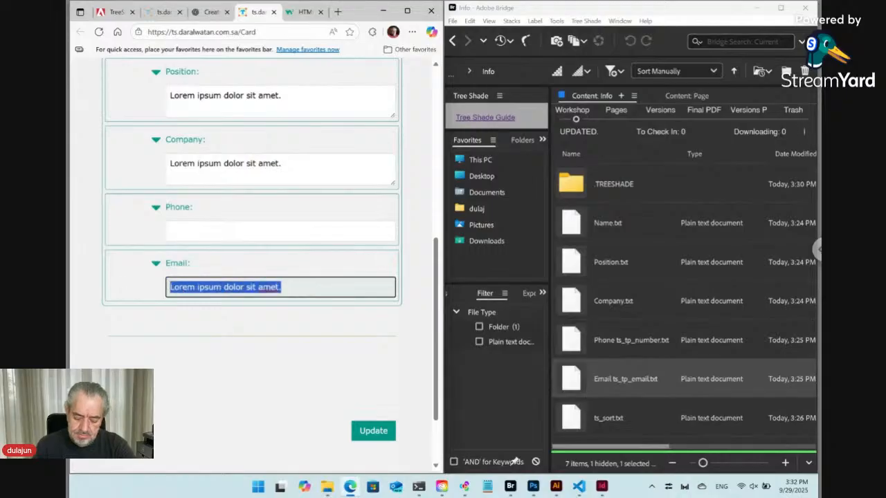
text(gg)
click(215, 318)
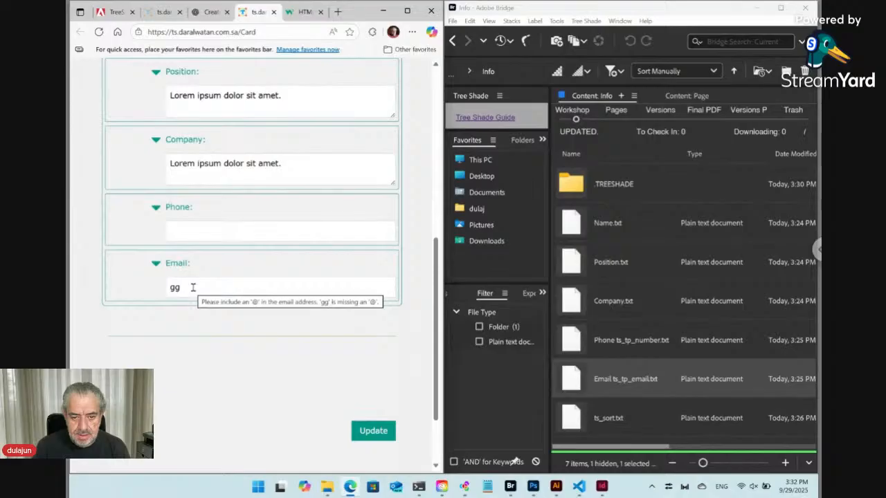
click(198, 288)
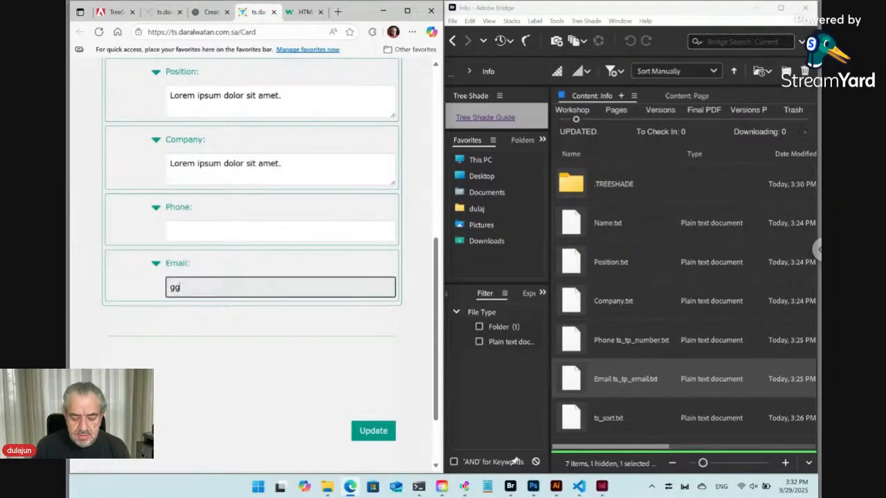
text(@)
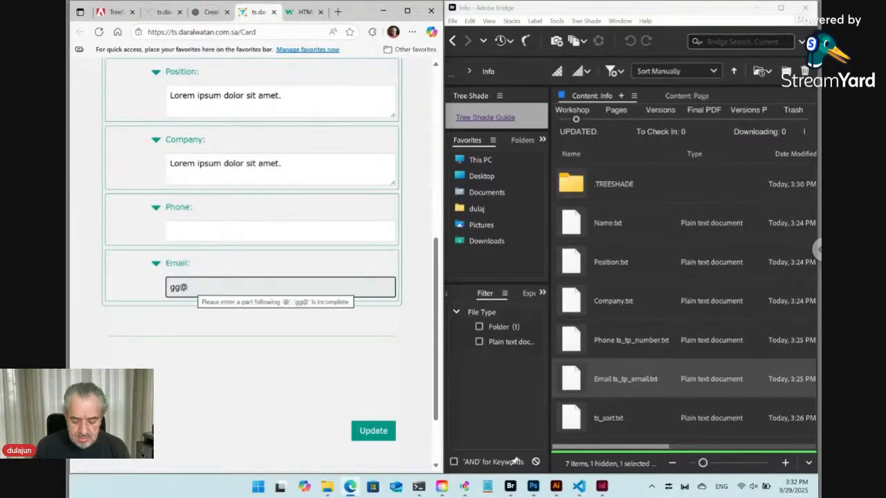
key(BackSpace)
key(BackSpace)
key(BackSpace)
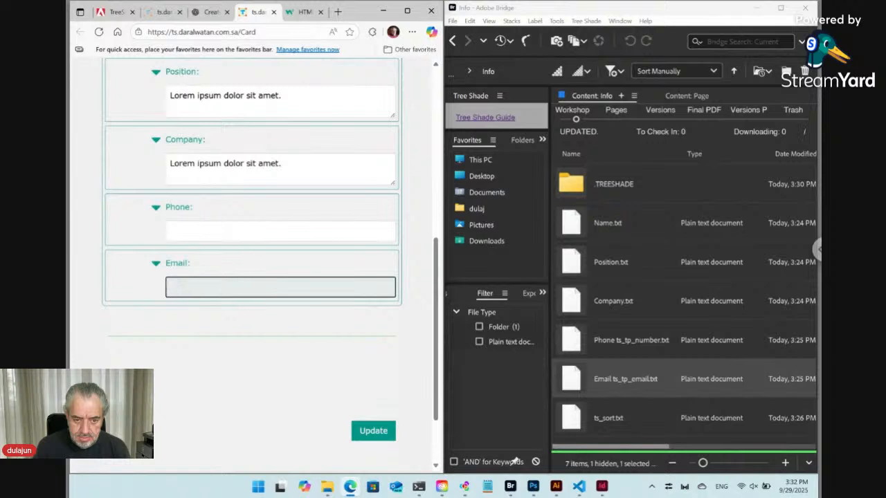
scroll(270, 263, up, 2)
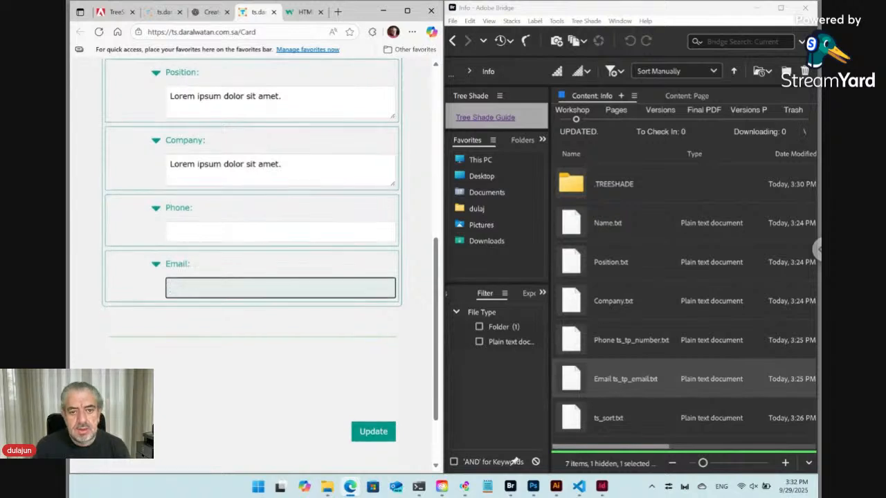
scroll(270, 263, up, 2)
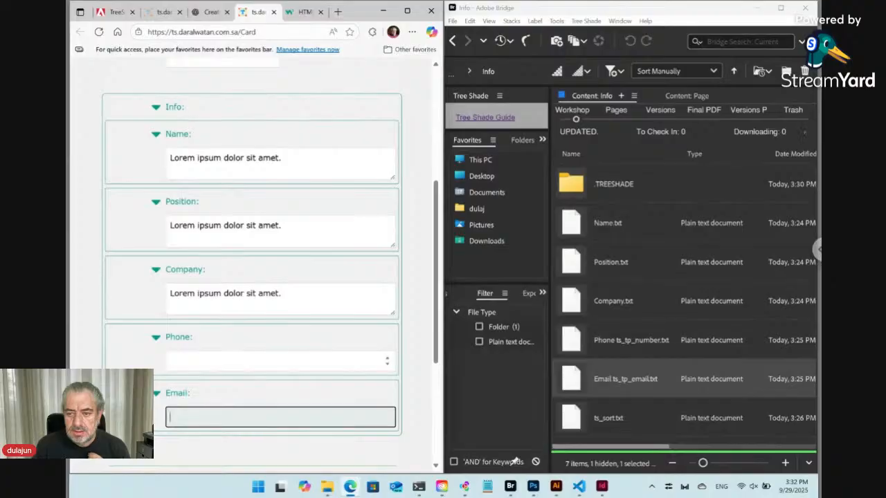
Step: In the parent Card folder, create a new text file named 'Produce QR'
click(451, 41)
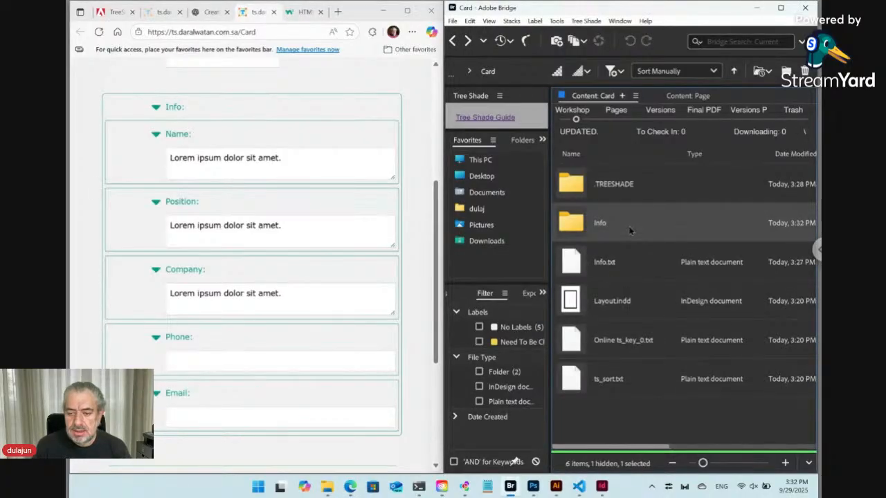
click(589, 23)
mouse_move(592, 33)
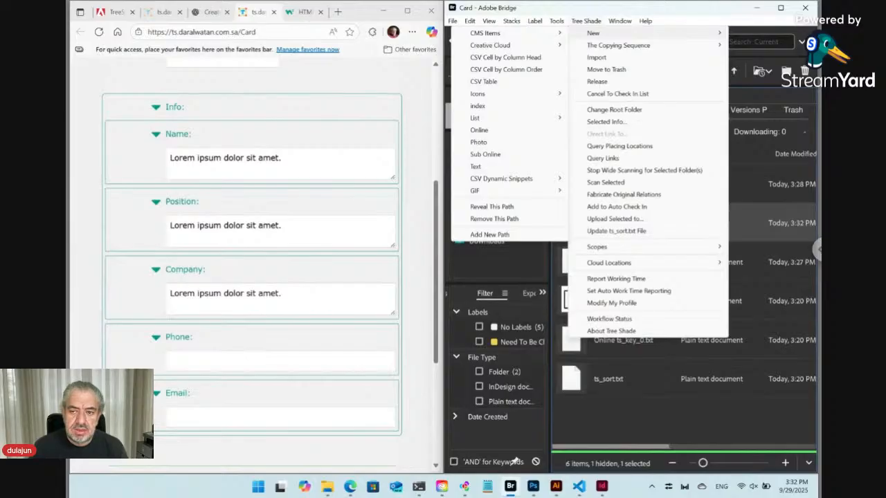
click(497, 167)
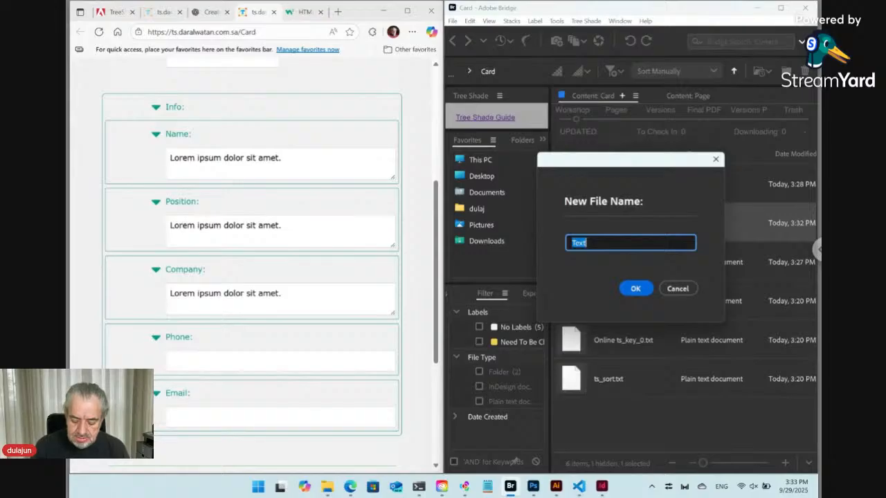
text(Pr)
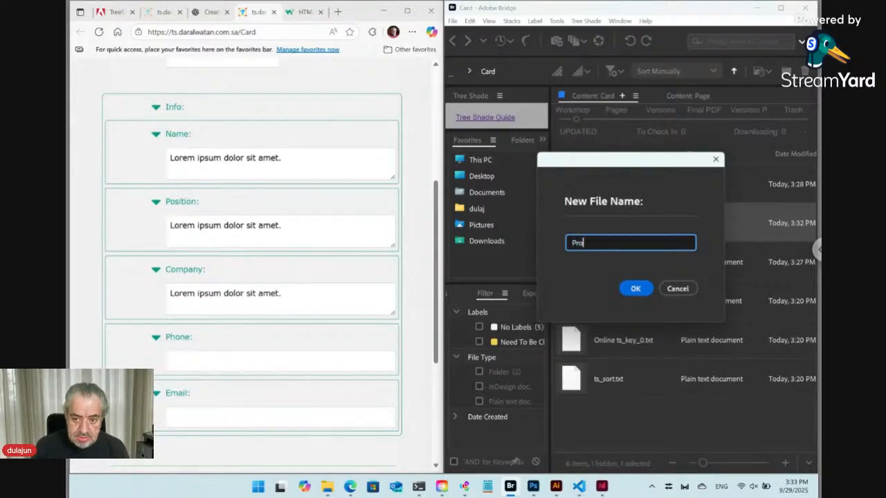
text(o)
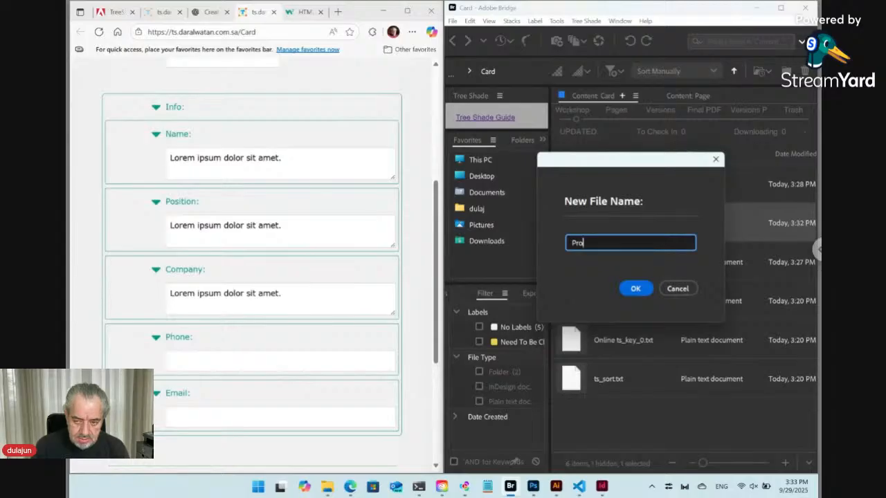
text(duc)
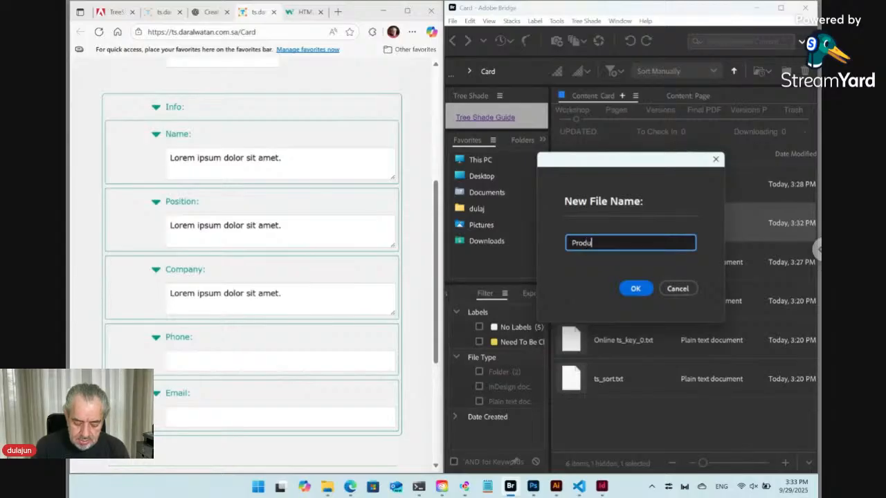
text(e QR)
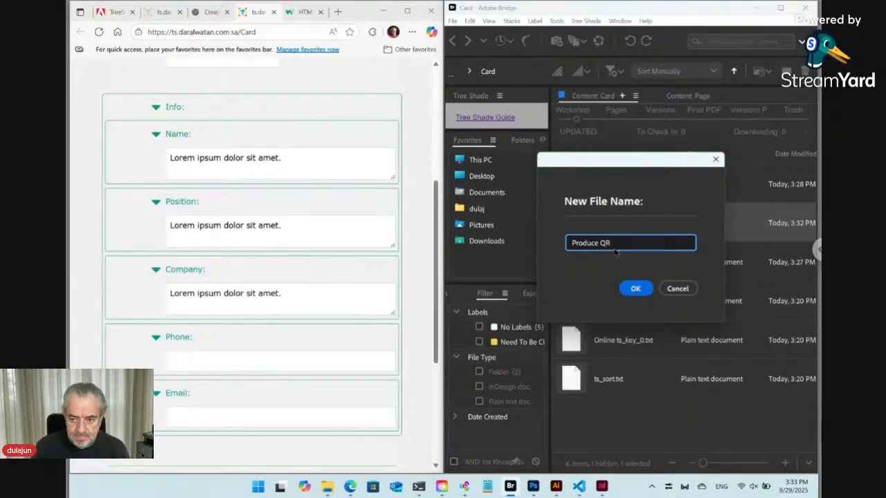
click(644, 292)
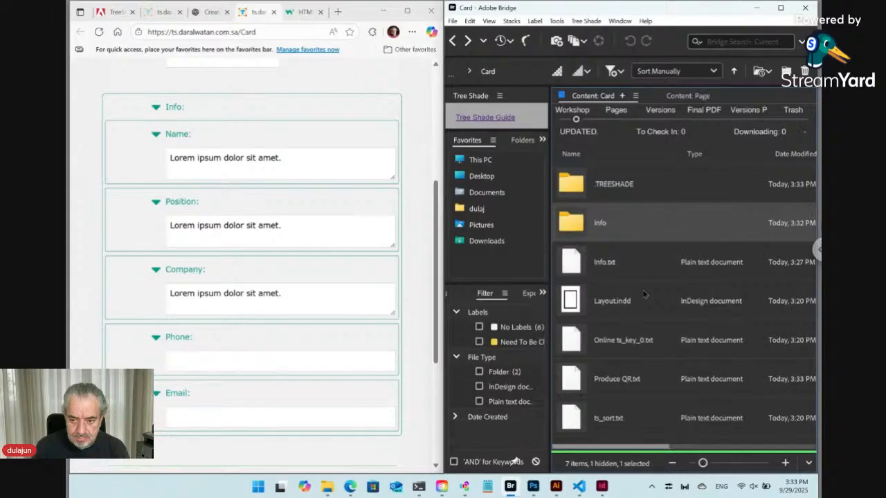
Step: Rename Produce QR.txt to 'Produce QR ts_hdn.txt' and reload the Card form
click(623, 388)
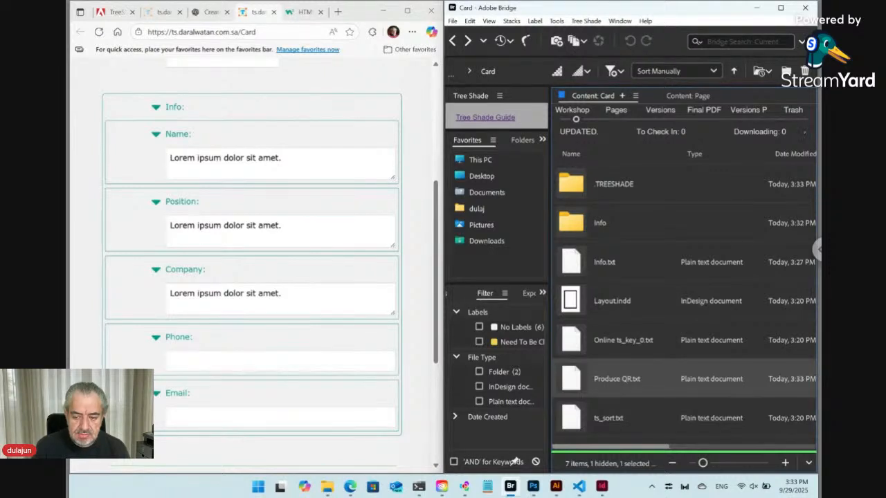
click(99, 33)
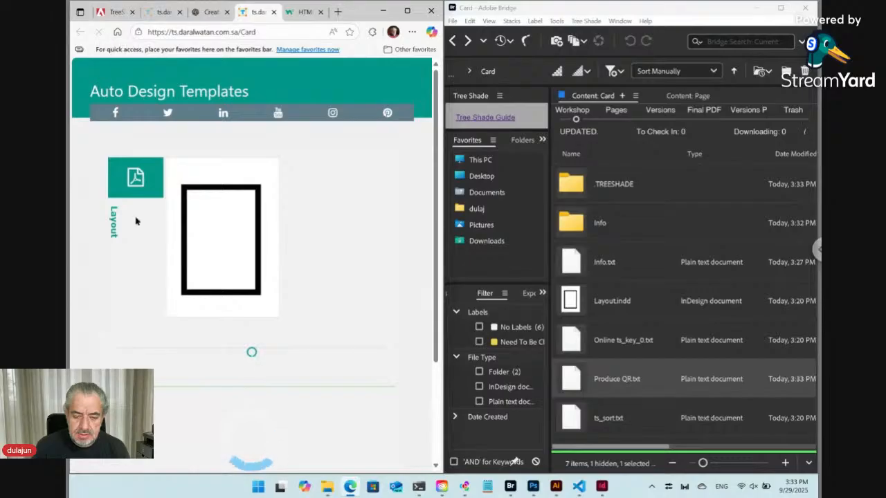
scroll(201, 273, down, 3)
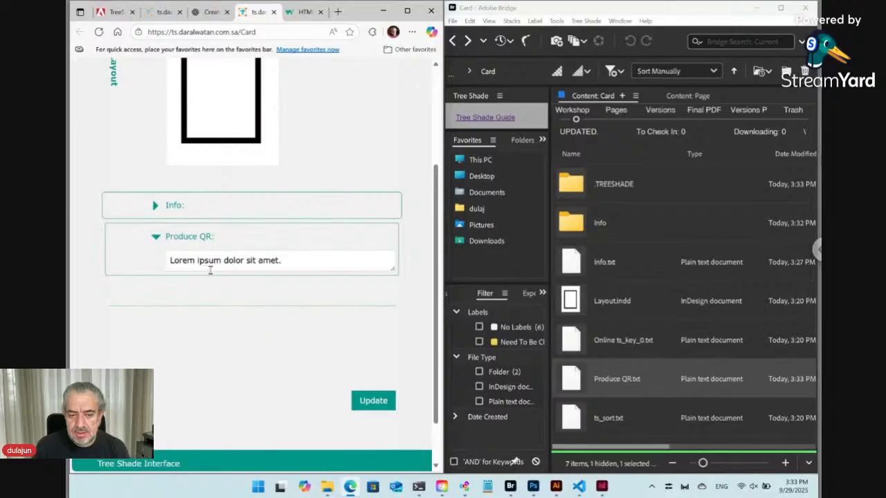
click(627, 382)
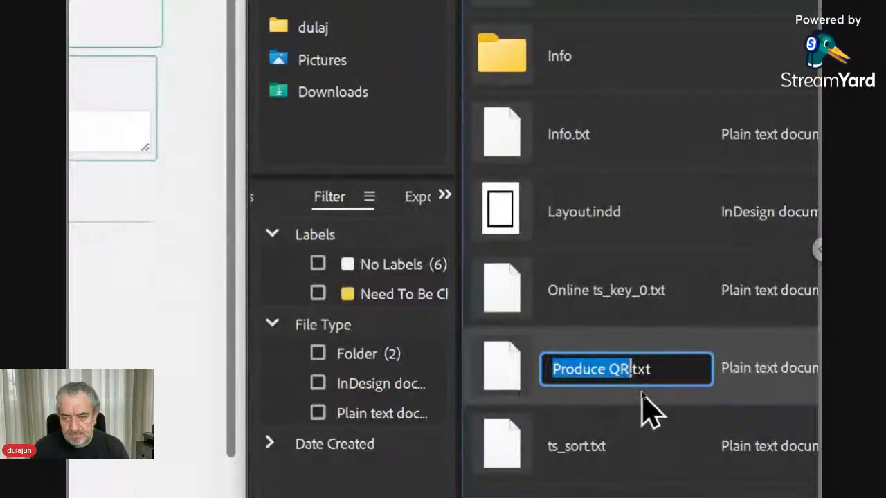
key(Right)
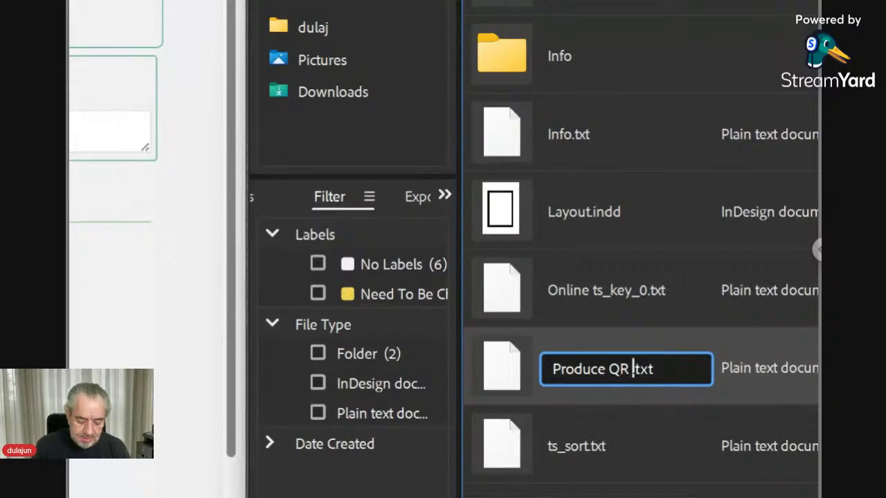
text(ts_)
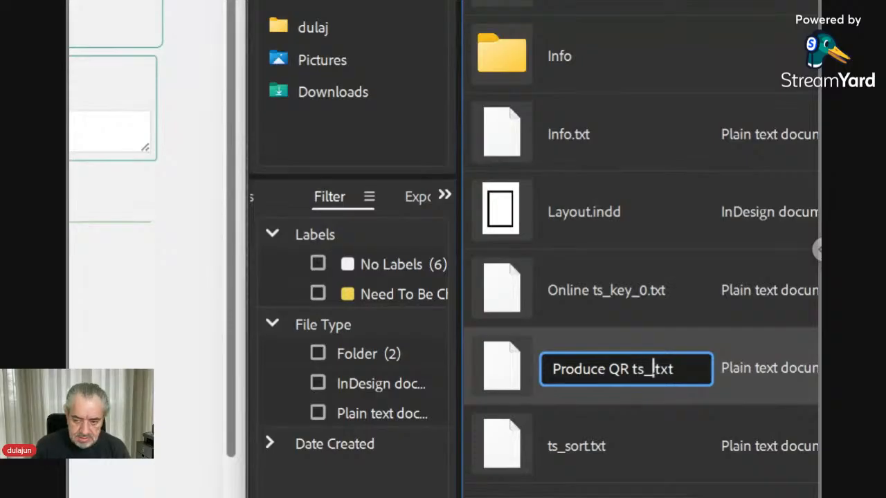
text(hdn)
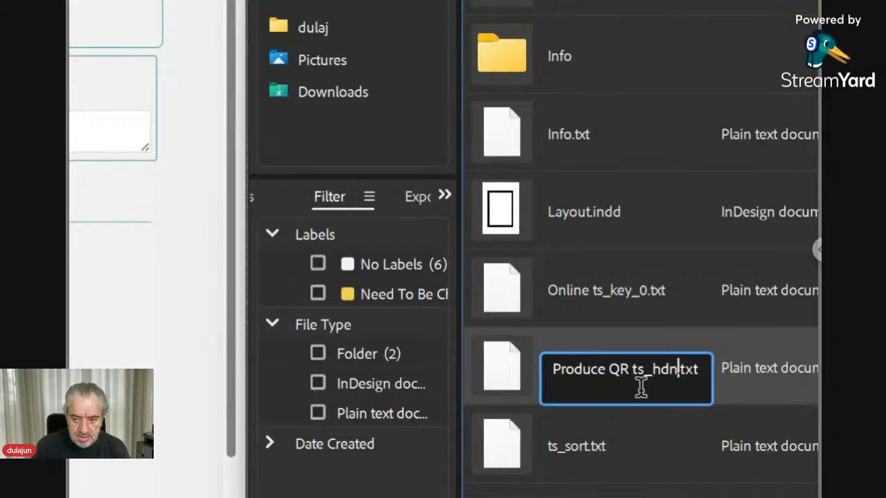
key(Return)
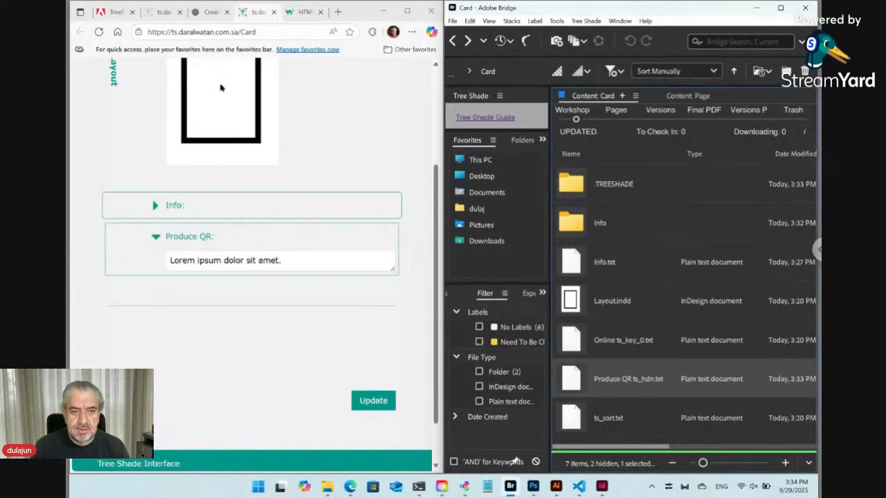
click(99, 32)
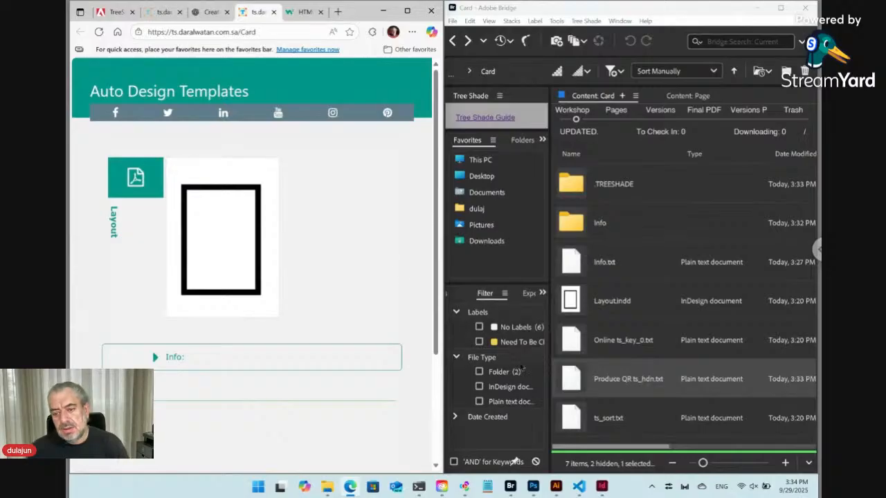
Step: Open Produce QR ts_hdn.txt in VS Code and delete its Lorem ipsum line
drag(576, 385, 322, 202)
key(alt+Tab)
key(Tab)
key(Tab)
key(Tab)
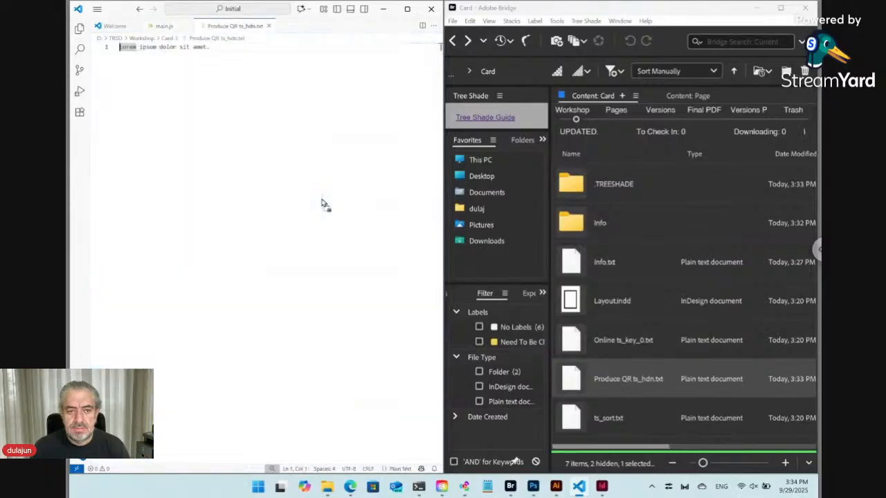
key(ctrl+a)
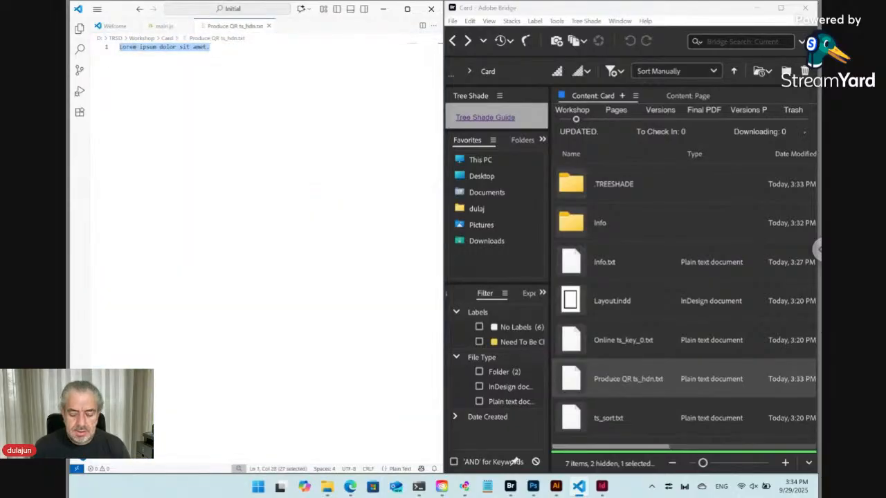
key(BackSpace)
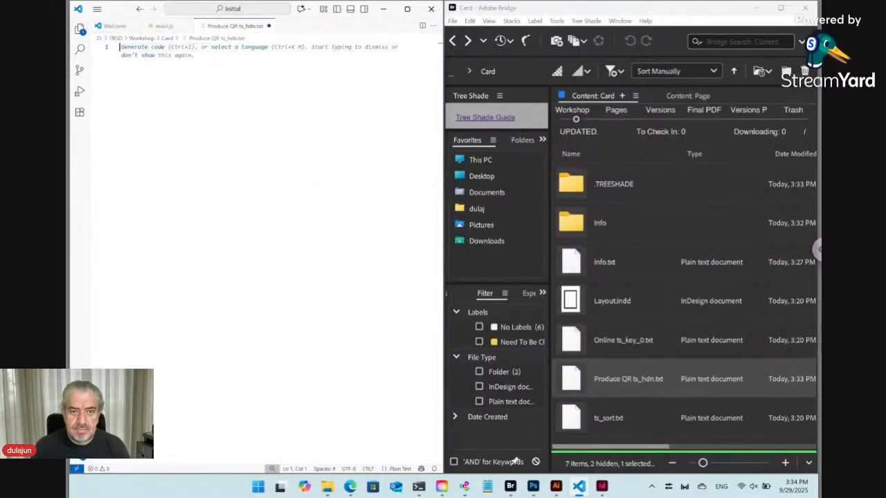
Step: Copy the sample vCard code block from the ChatGPT page
click(351, 487)
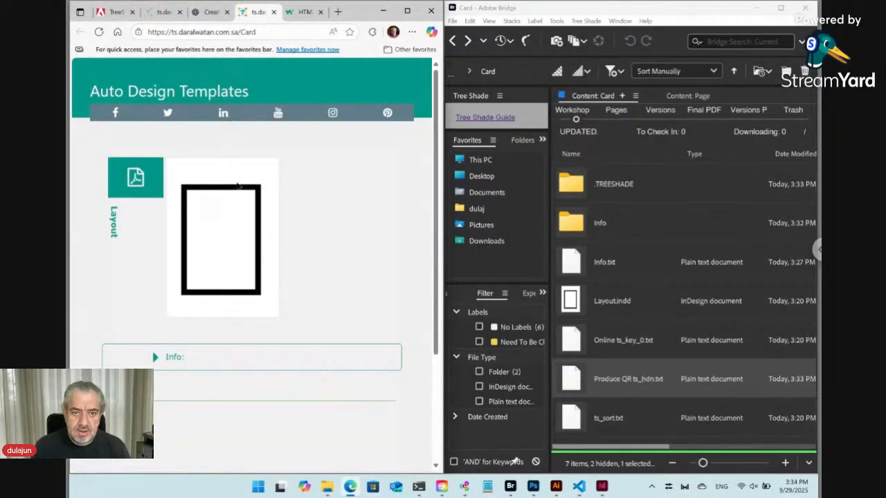
click(210, 14)
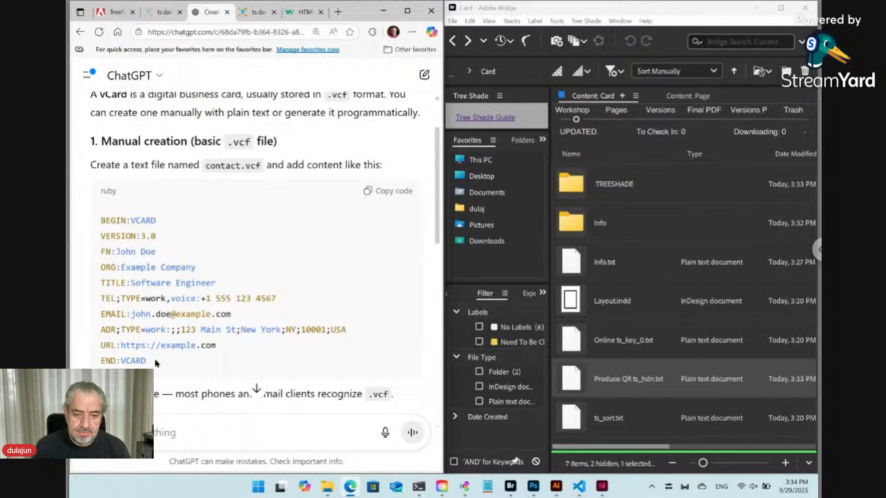
drag(153, 364, 89, 230)
key(ctrl+c)
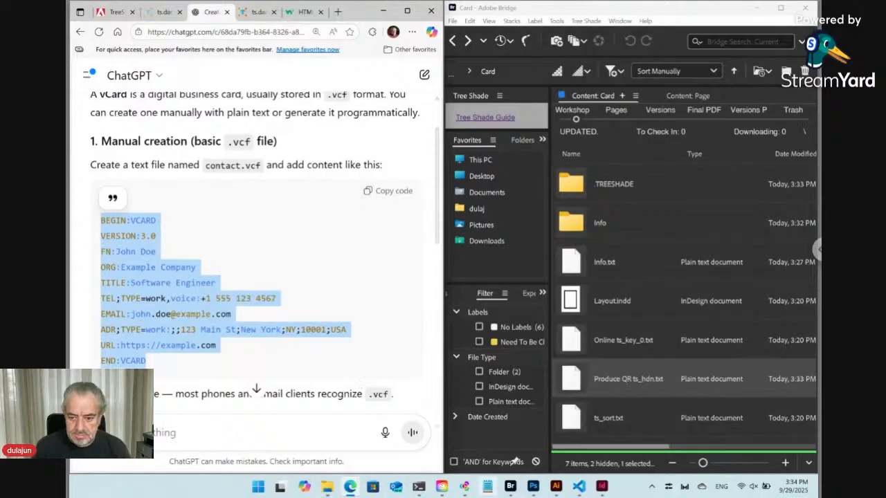
click(580, 488)
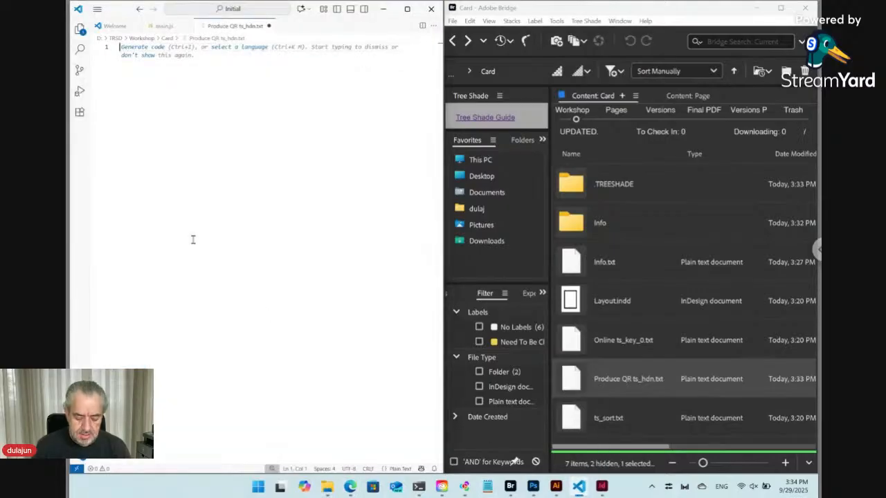
Step: Paste the vCard, delete its ADR and URL lines, and select the sample FN name
key(ctrl+v)
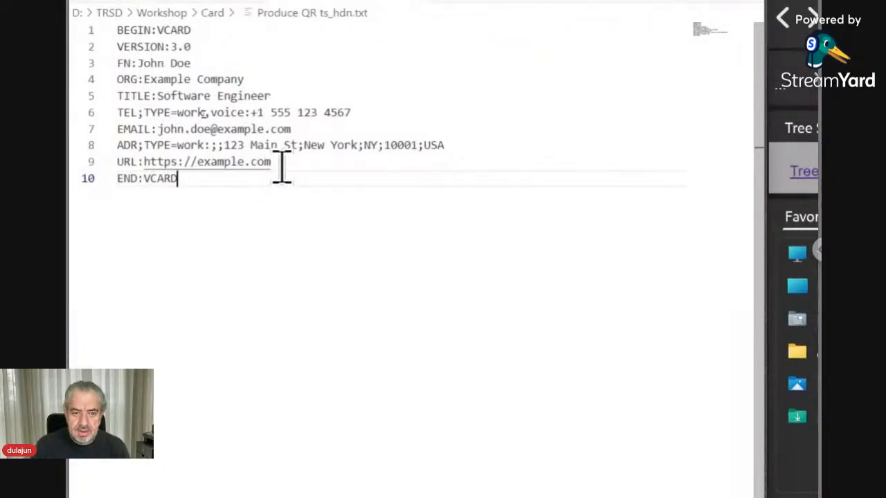
drag(285, 161, 102, 145)
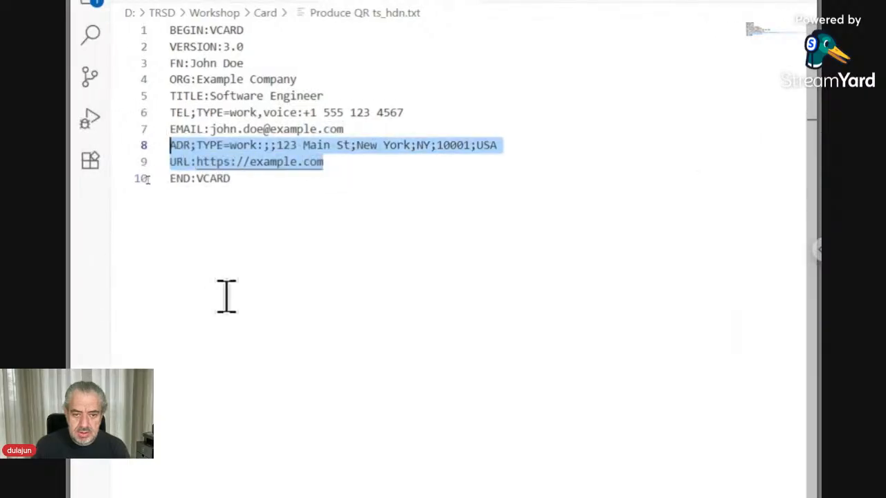
key(BackSpace)
key(BackSpace)
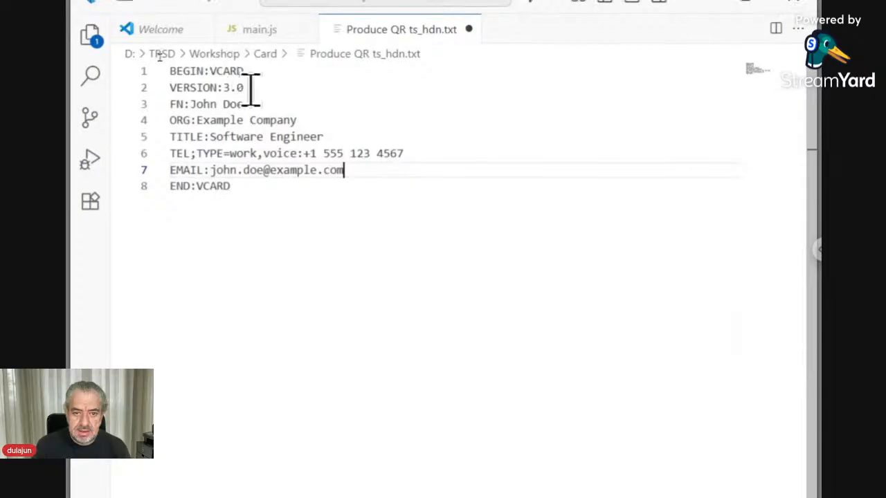
double_click(225, 104)
drag(195, 103, 189, 104)
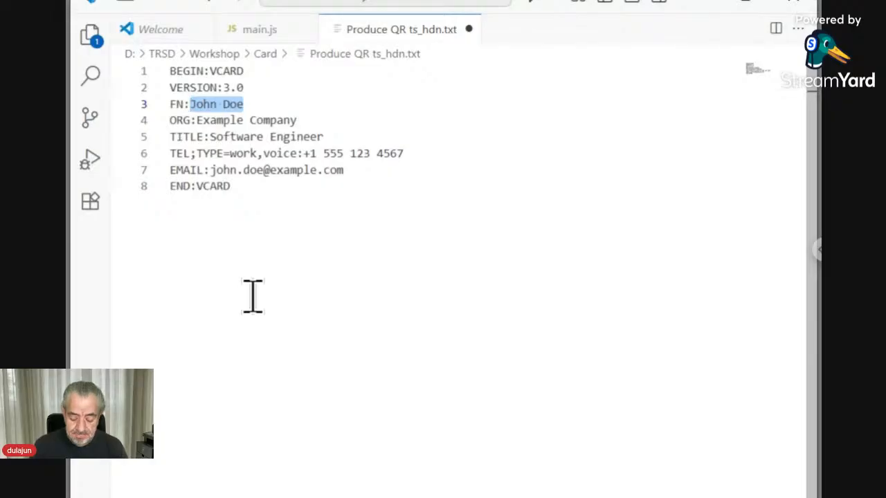
Step: Type over the FN name so it reads FN:<ts></ts>, caret between the tags
text(<)
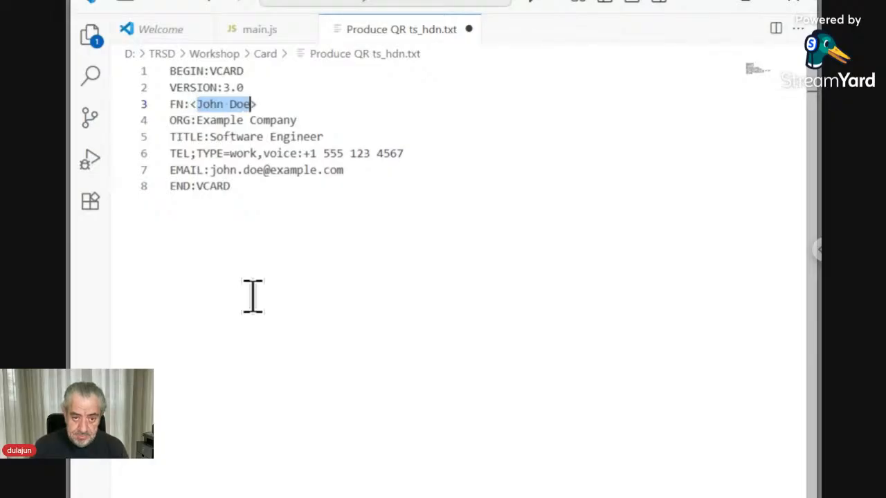
text(ts>)
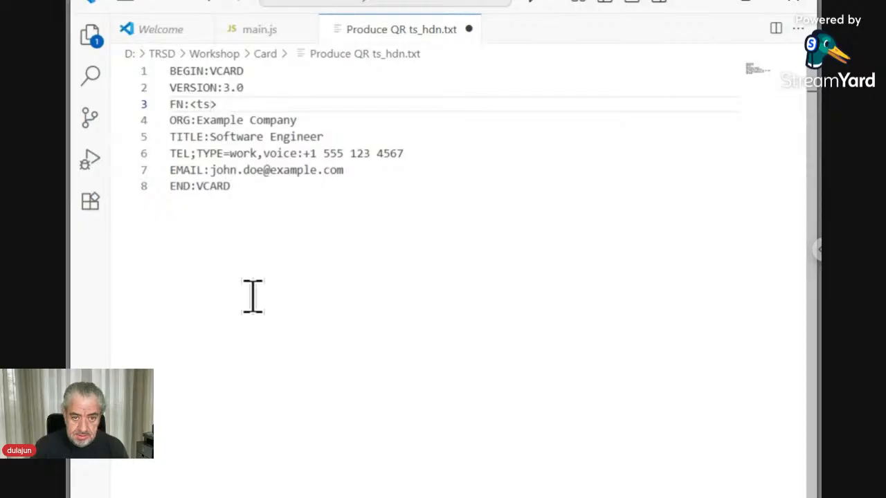
key(Right)
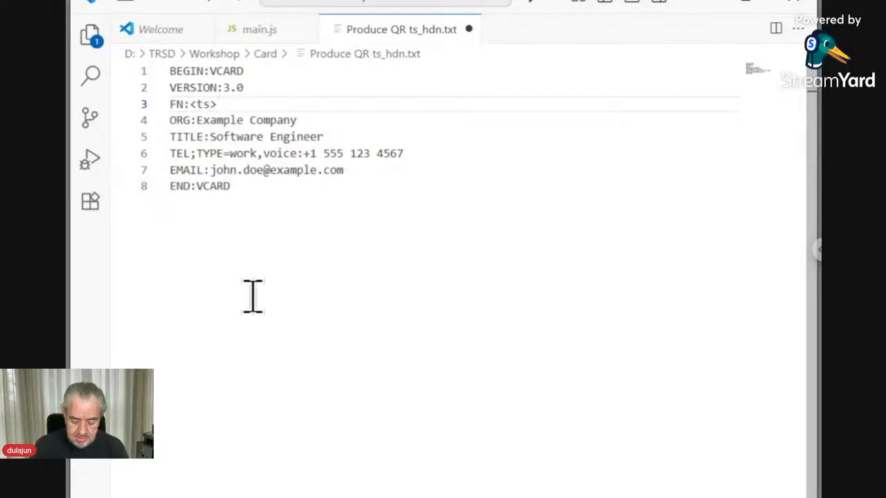
text(</ts>)
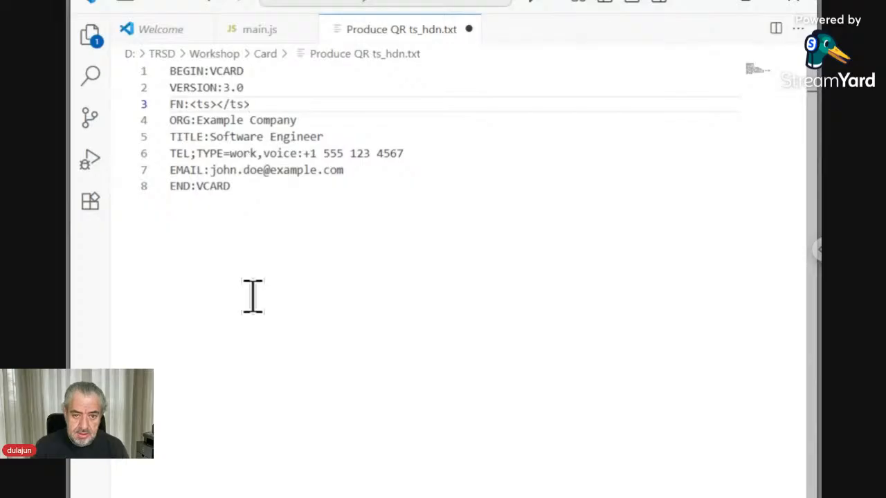
key(Left)
key(Left)
key(Left)
key(Left)
key(Left)
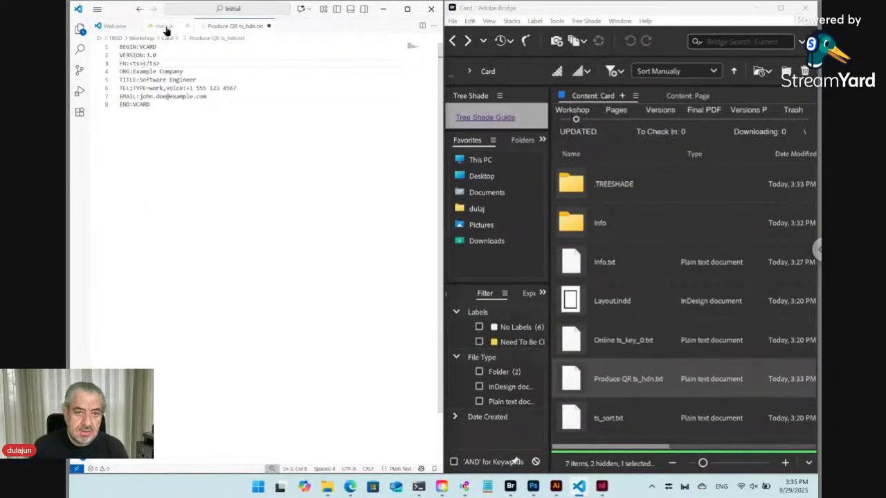
click(253, 29)
scroll(254, 272, down, 13)
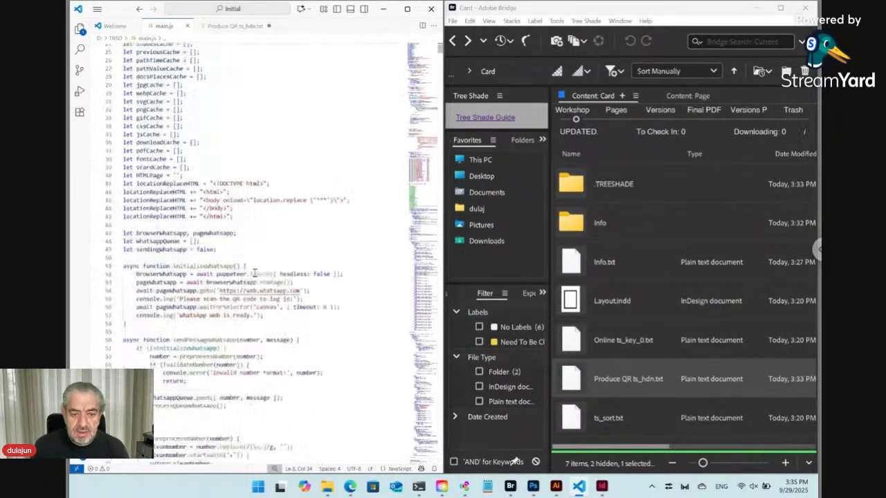
scroll(254, 272, down, 20)
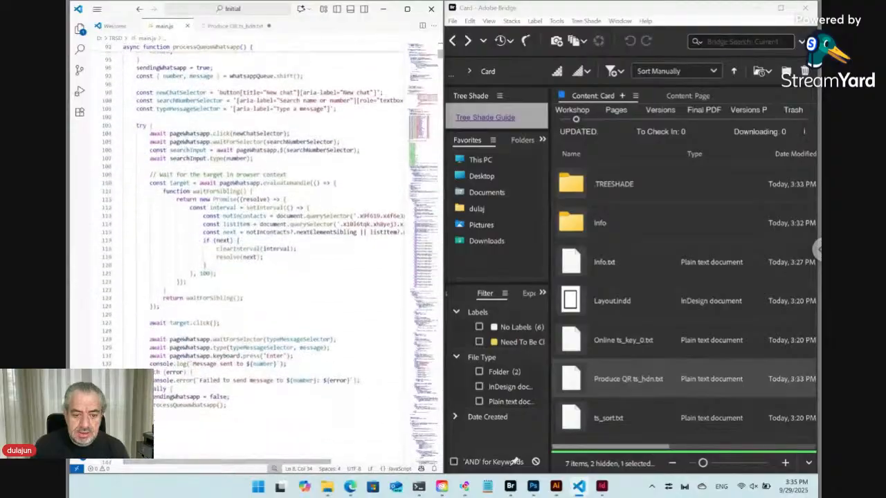
scroll(254, 272, up, 20)
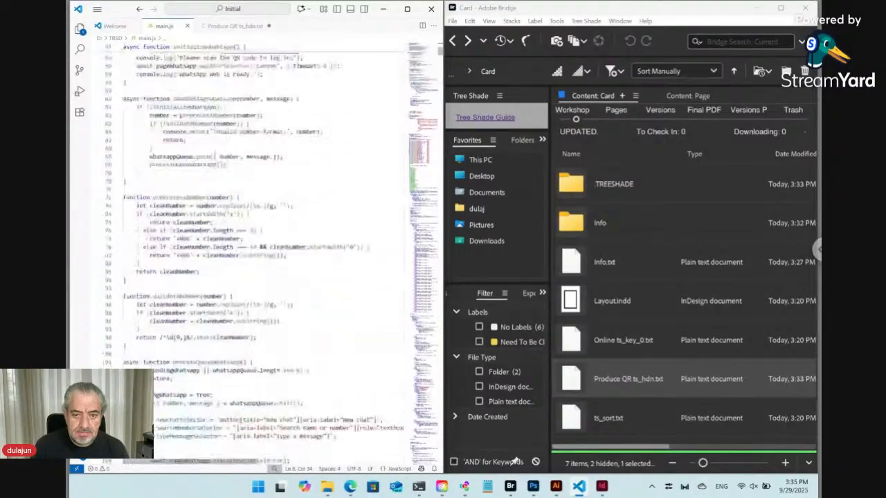
scroll(254, 272, down, 20)
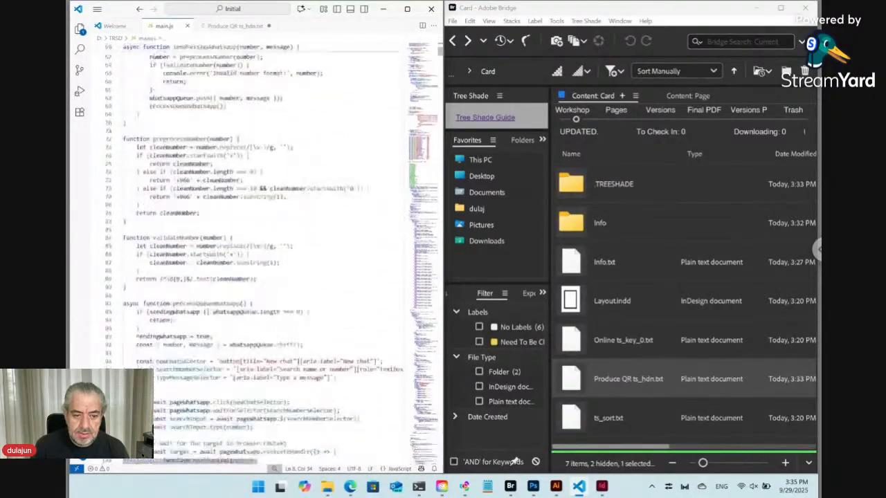
scroll(254, 272, down, 10)
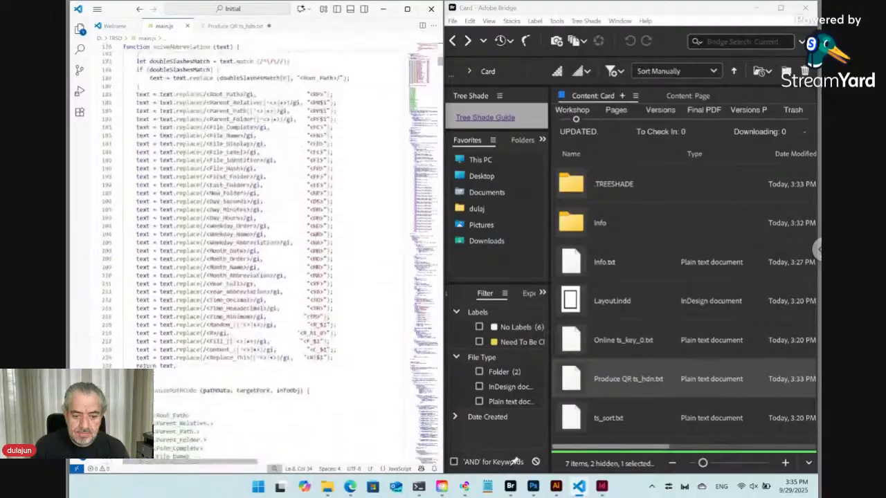
scroll(254, 272, up, 1)
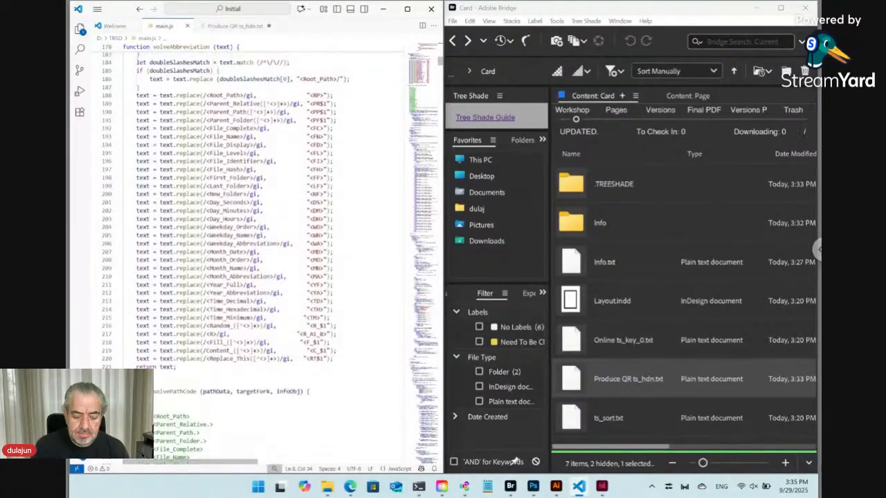
scroll(244, 333, down, 12)
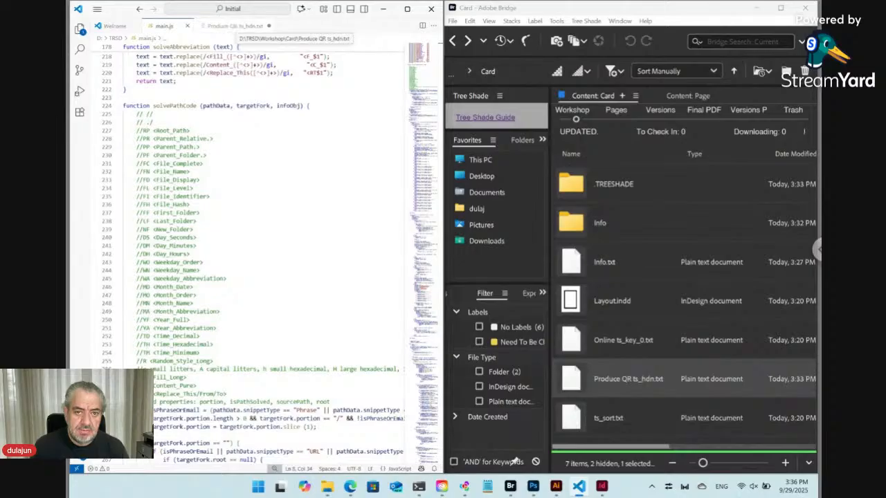
click(235, 25)
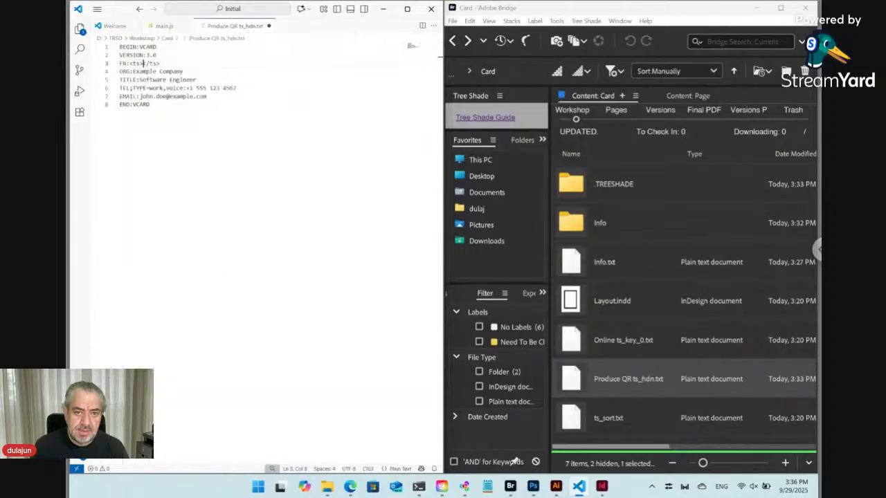
Step: Check the Info folder's files, then type ./Info/Name.+ inside the FN tag
double_click(578, 226)
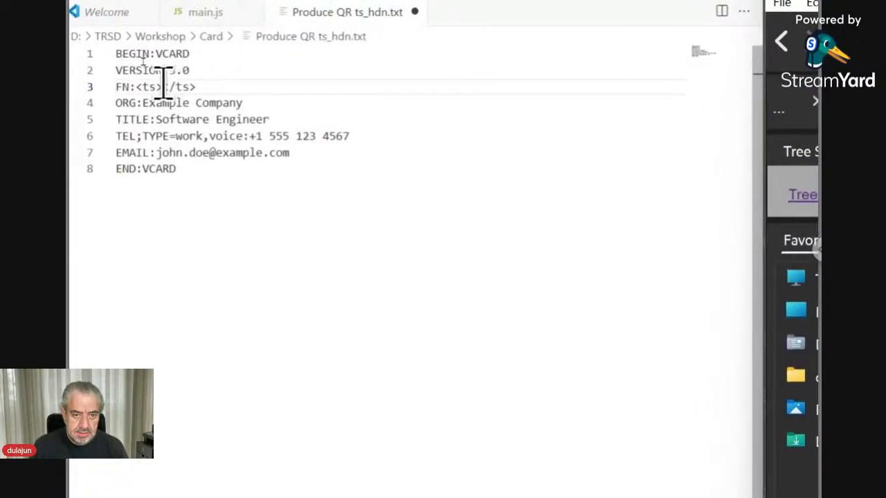
text(./)
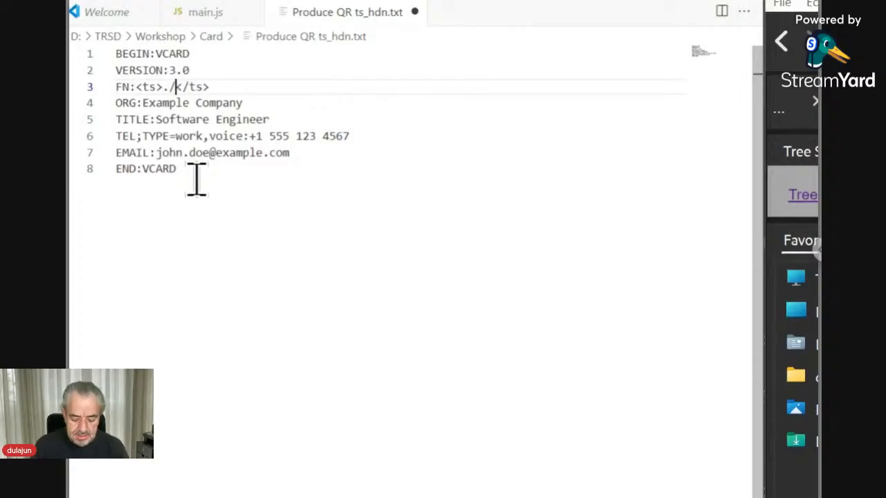
text(Info.)
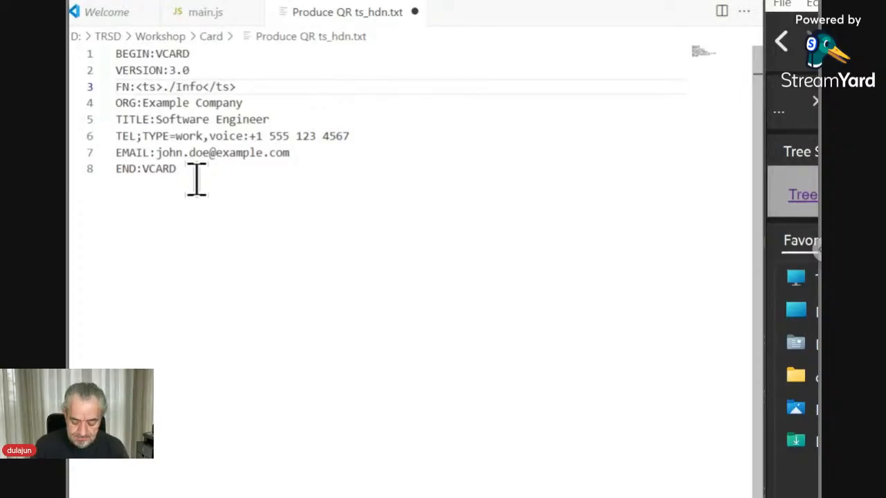
key(BackSpace)
text(/Name)
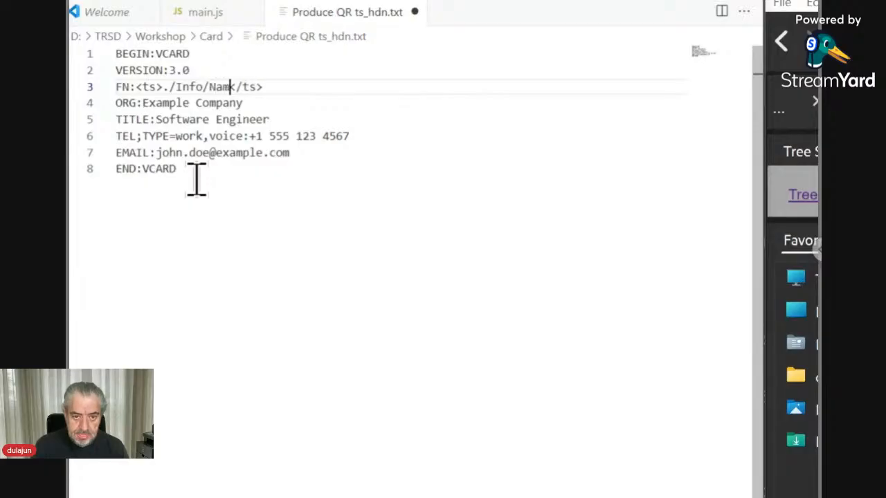
text(.+)
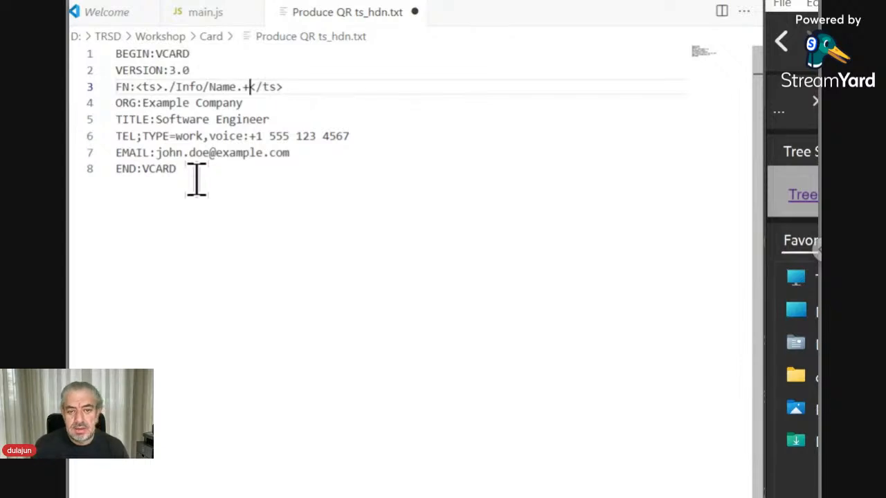
Step: Try a \.txt ending, revert it to .+, and append <place> after Name
key(shift+Left)
key(shift+Left)
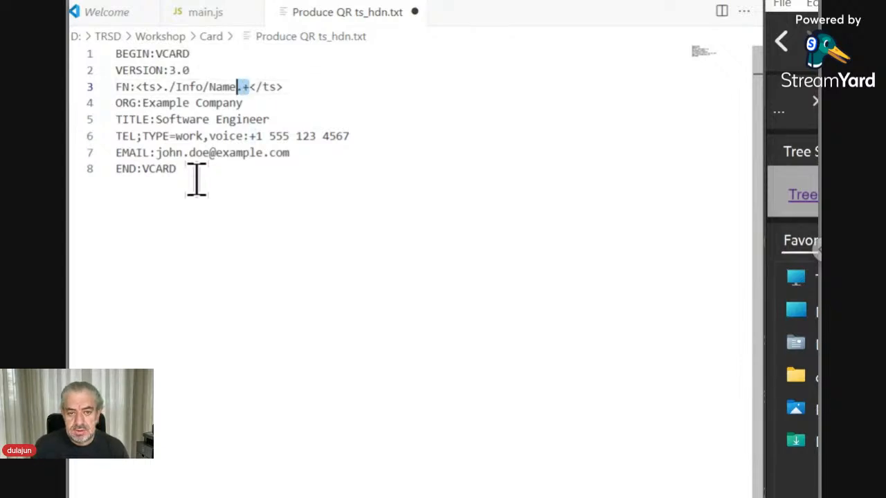
text(\.)
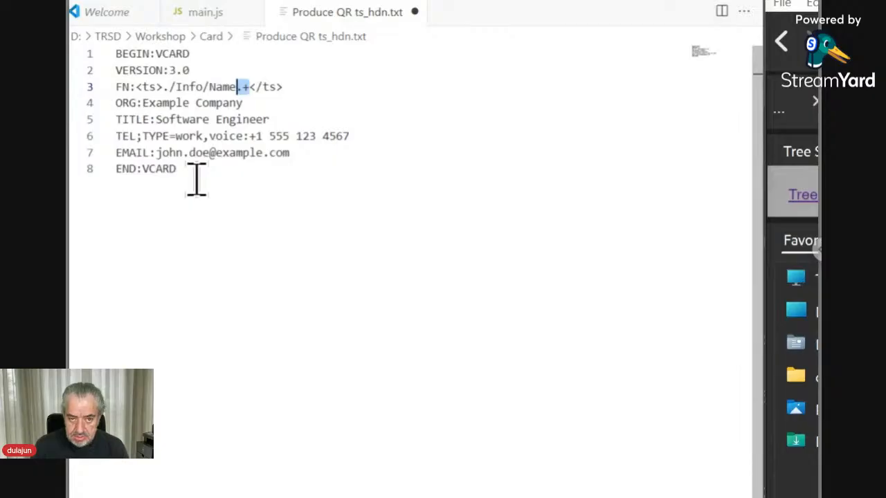
text(txt)
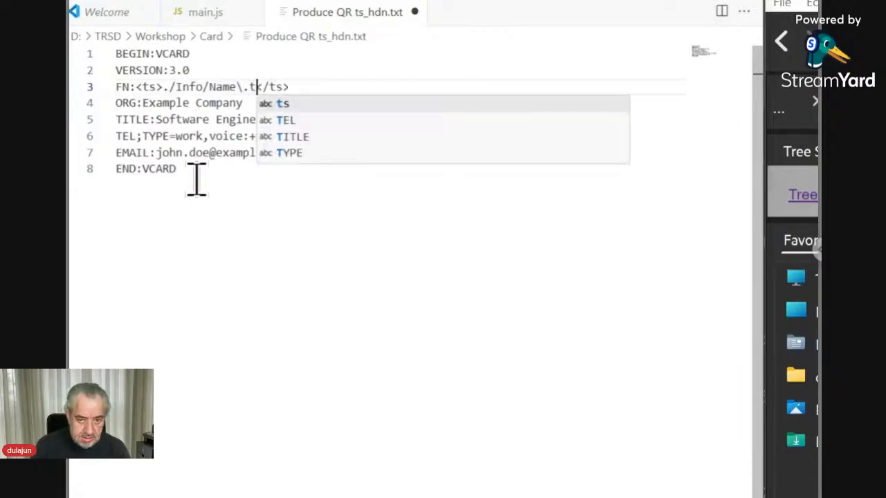
key(Left)
key(Left)
key(Left)
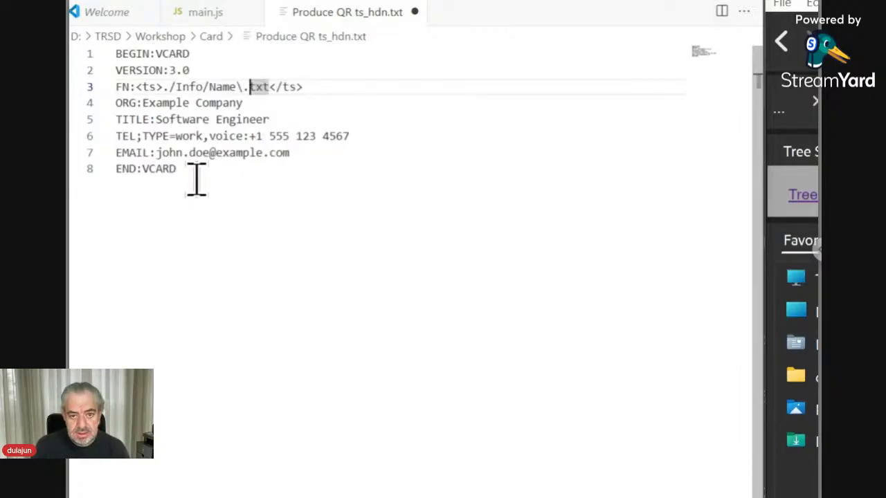
key(shift+Left)
key(shift+Left)
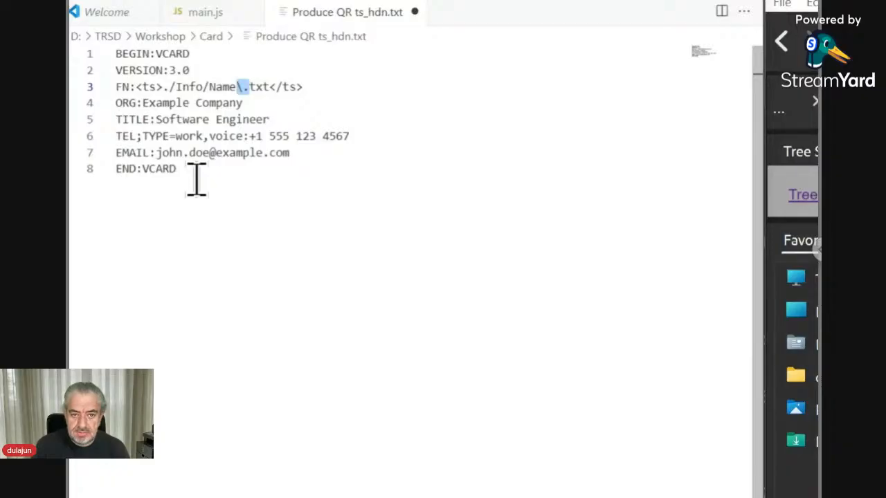
key(Left)
key(Left)
key(Left)
key(Left)
key(Left)
key(Left)
key(Left)
key(Left)
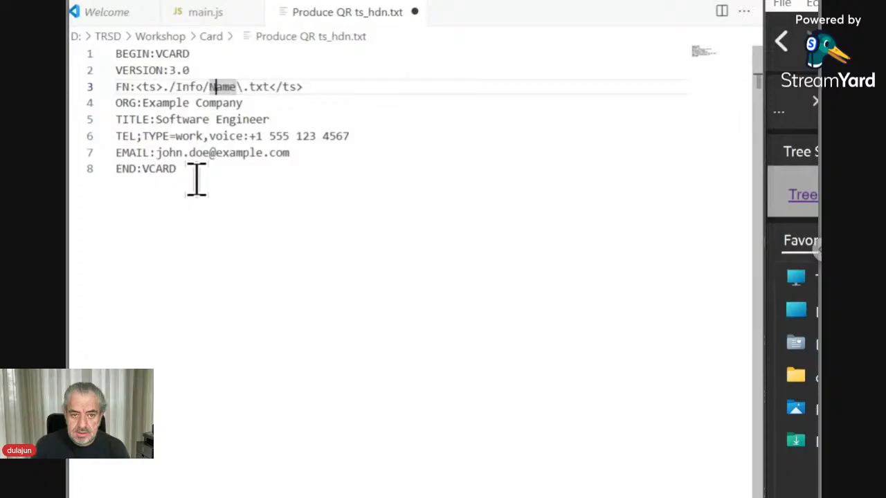
key(Left)
key(Left)
key(Left)
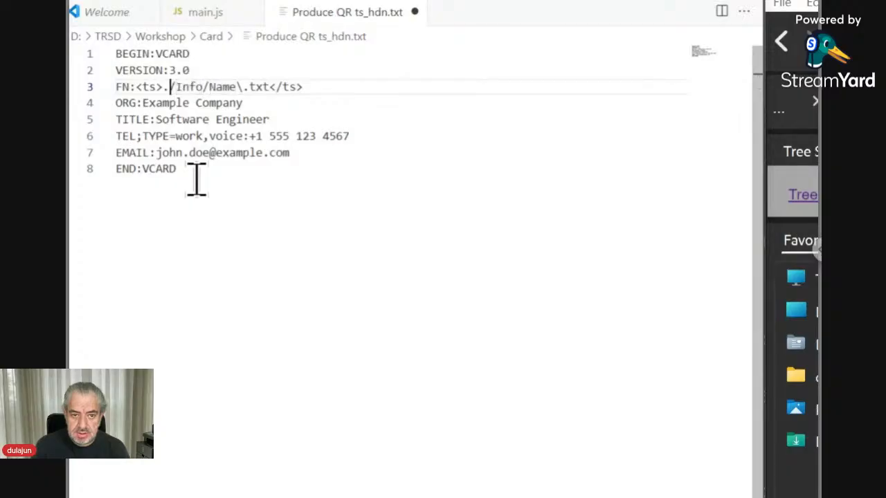
key(Right)
key(Right)
key(Right)
key(Right)
key(Right)
key(Right)
key(Right)
key(Right)
key(Right)
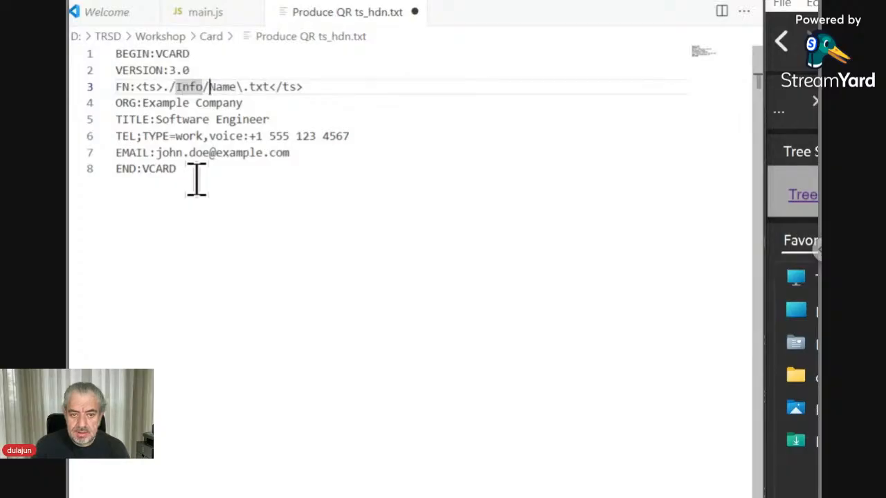
key(Right)
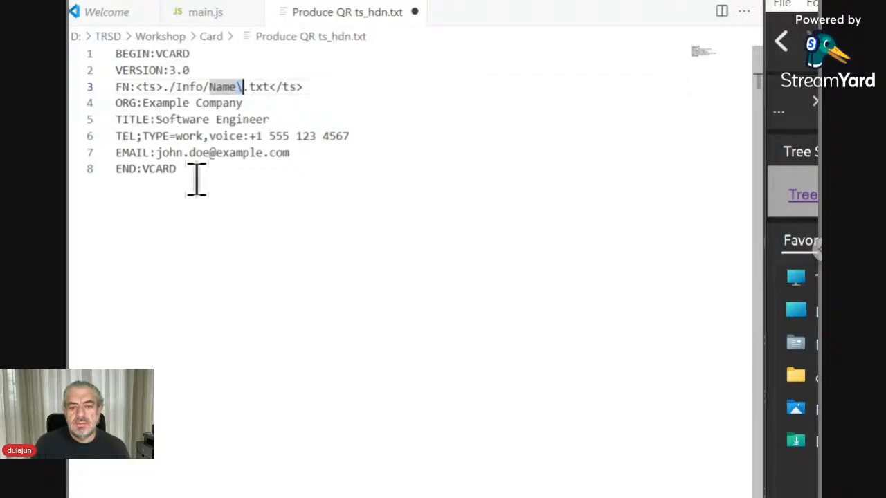
key(shift+Right)
key(shift+Right)
key(shift+Right)
key(shift+Right)
key(shift+Right)
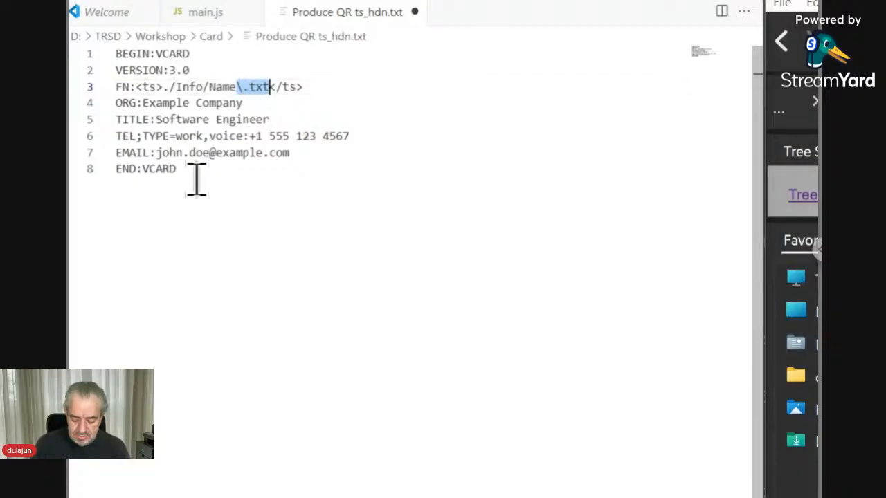
text(.+)
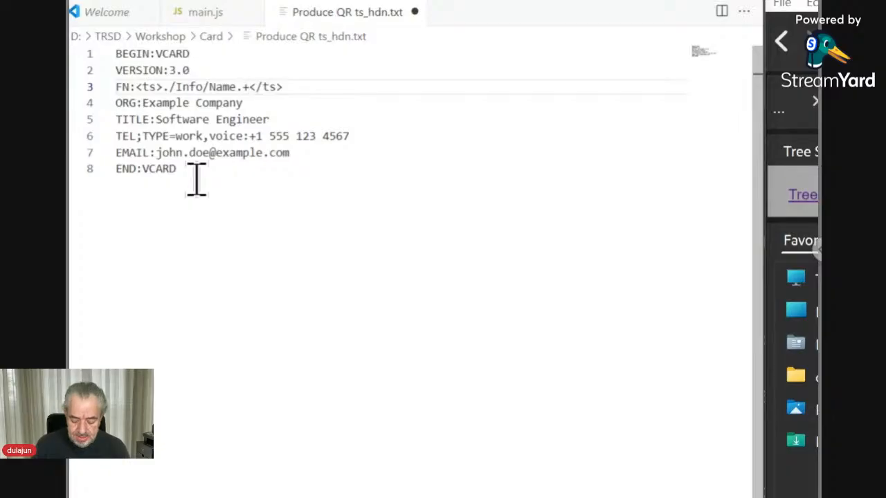
text(<plac)
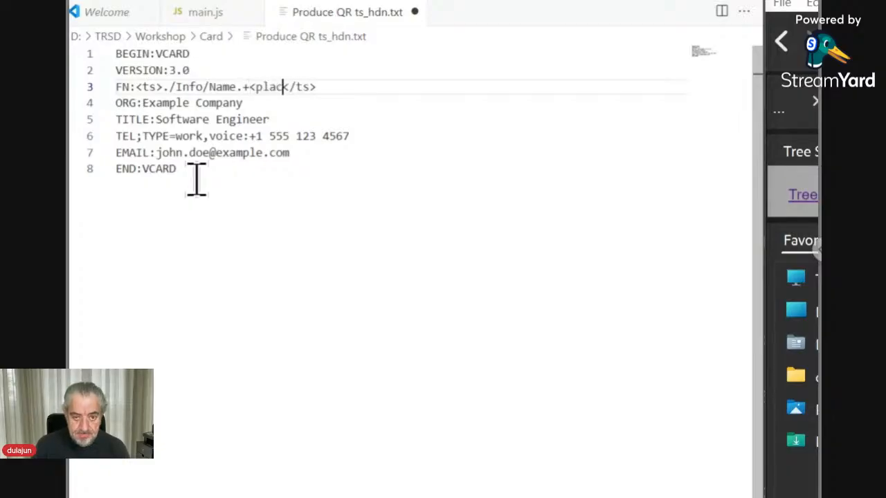
text(e)
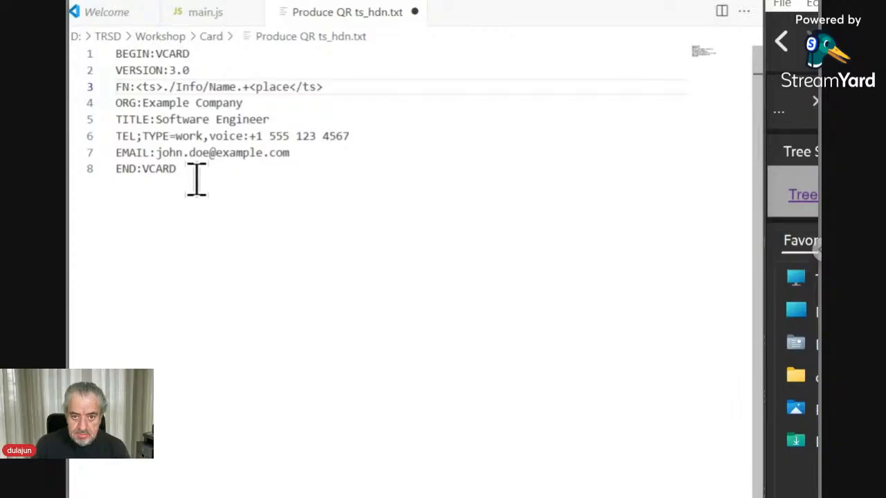
text(>)
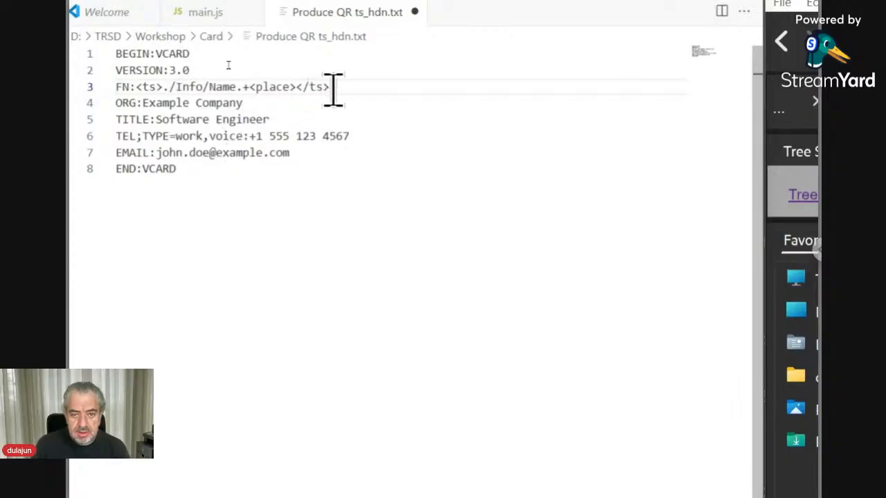
drag(332, 87, 135, 87)
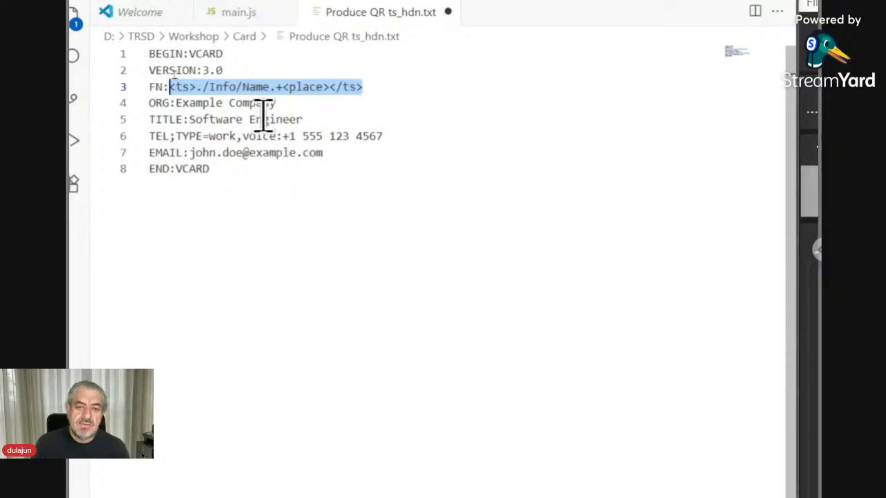
click(196, 86)
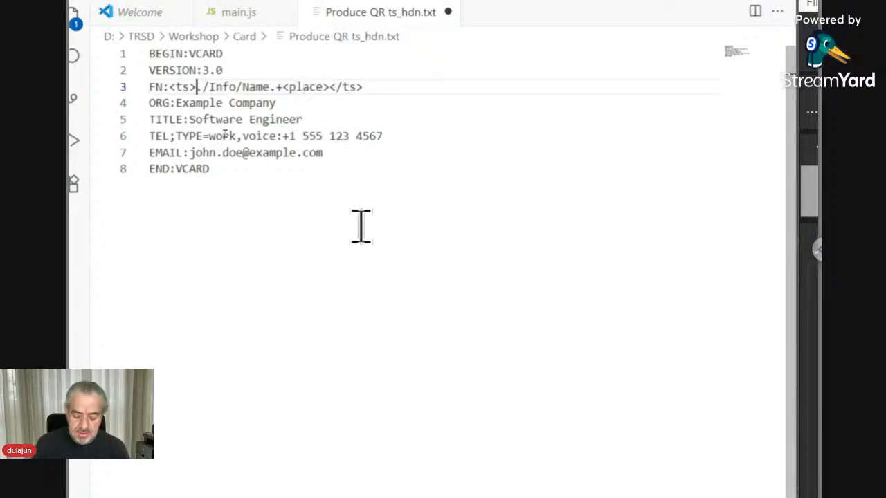
text(<)
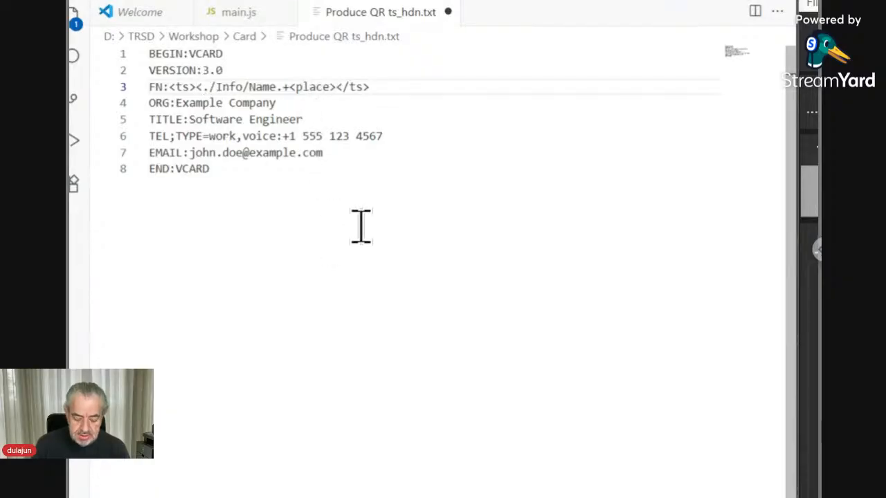
text(id)
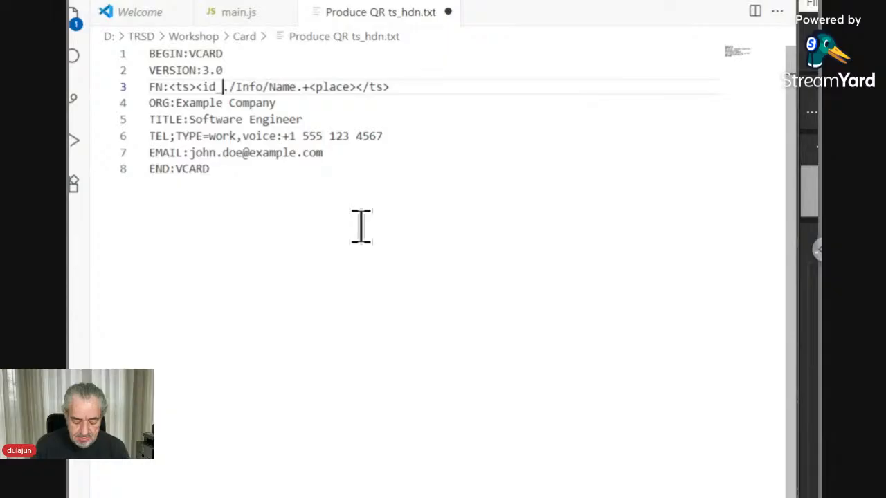
text(name)
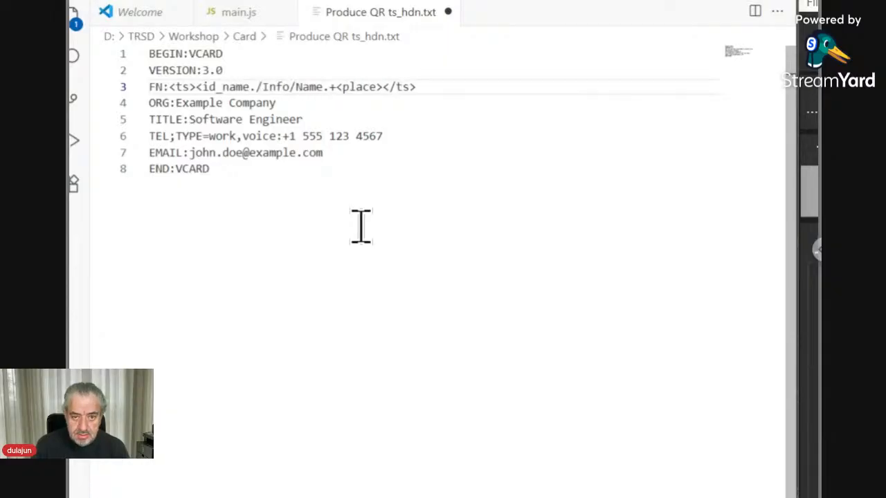
text(>)
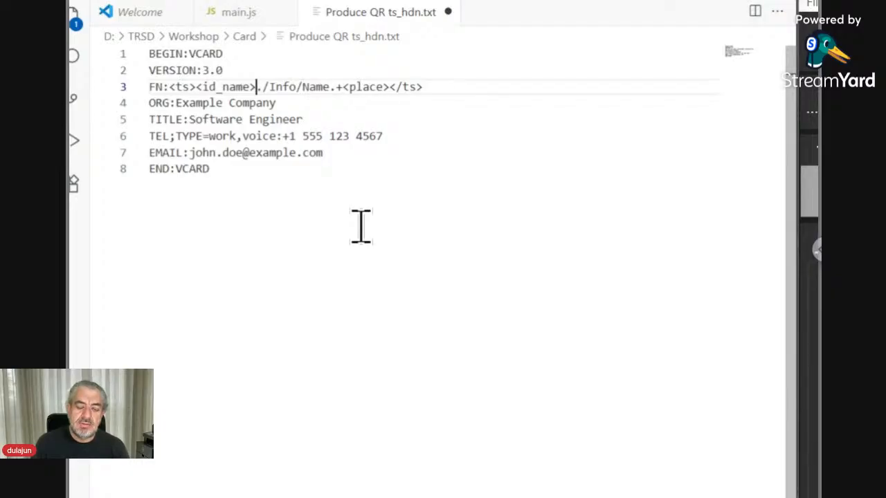
key(BackSpace)
key(BackSpace)
key(BackSpace)
key(BackSpace)
key(BackSpace)
key(BackSpace)
key(BackSpace)
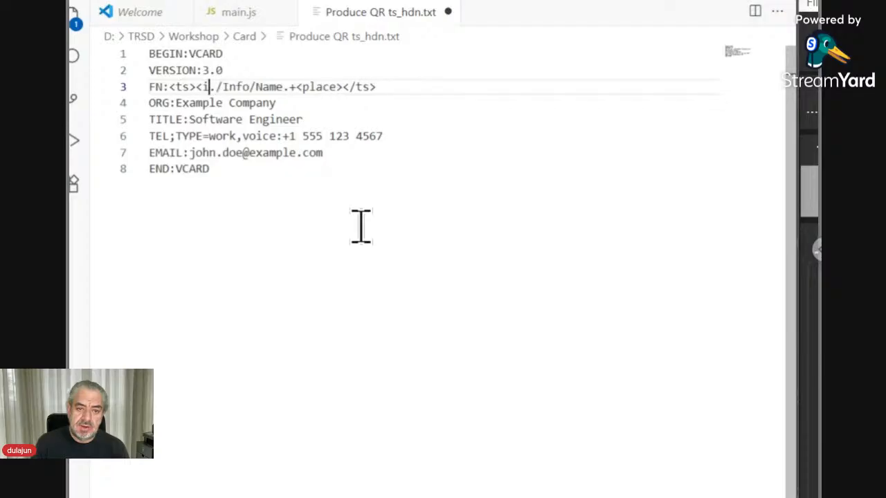
key(BackSpace)
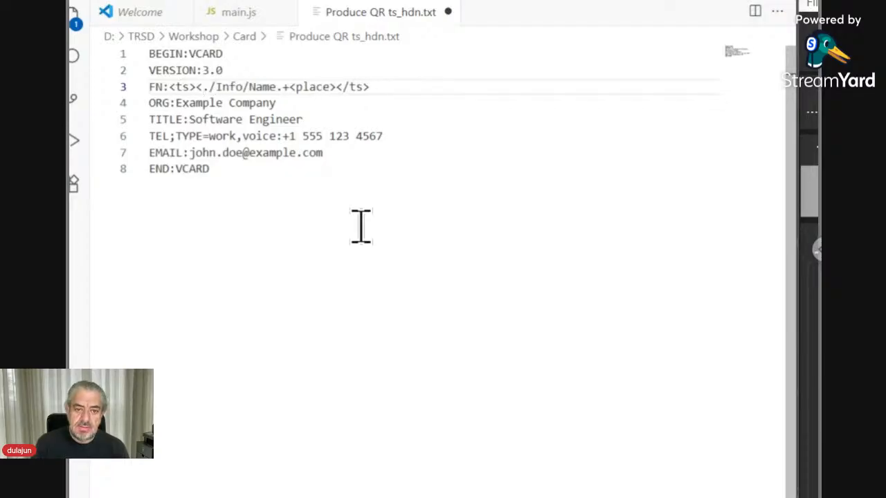
key(BackSpace)
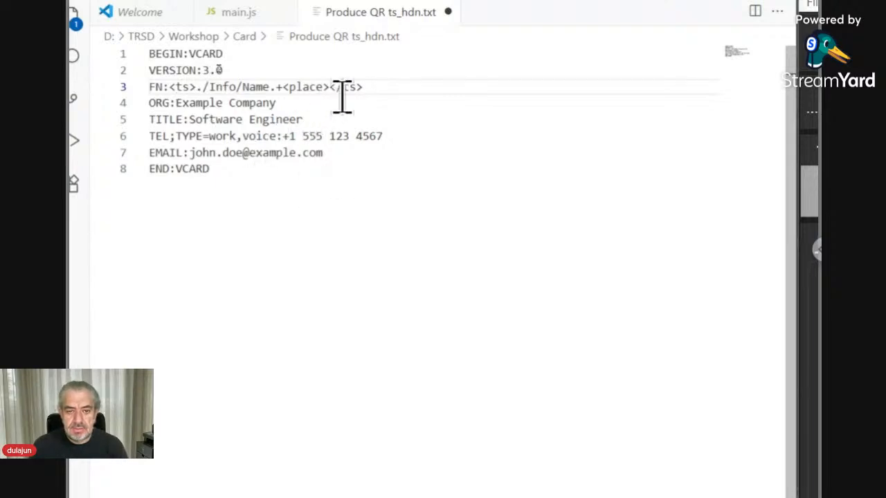
Step: Paste the FN placeholder over Example Company on the ORG line, changing Name to Company
drag(362, 88, 168, 87)
key(ctrl+c)
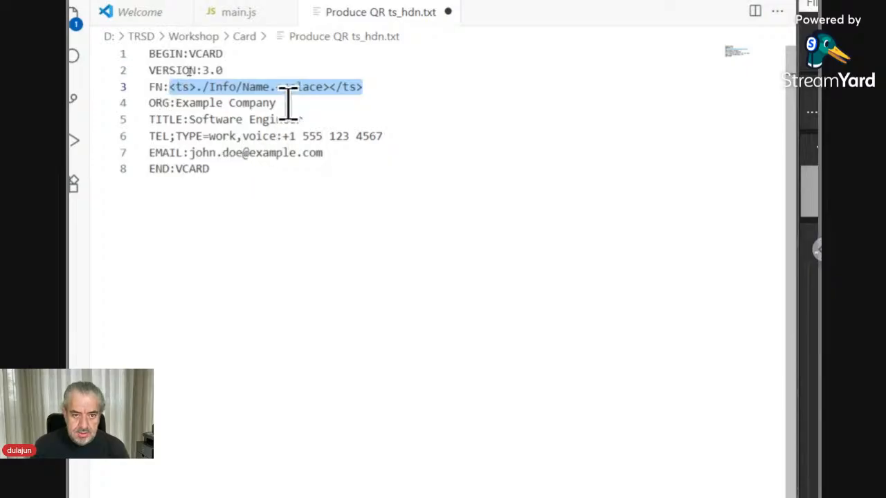
drag(276, 103, 175, 102)
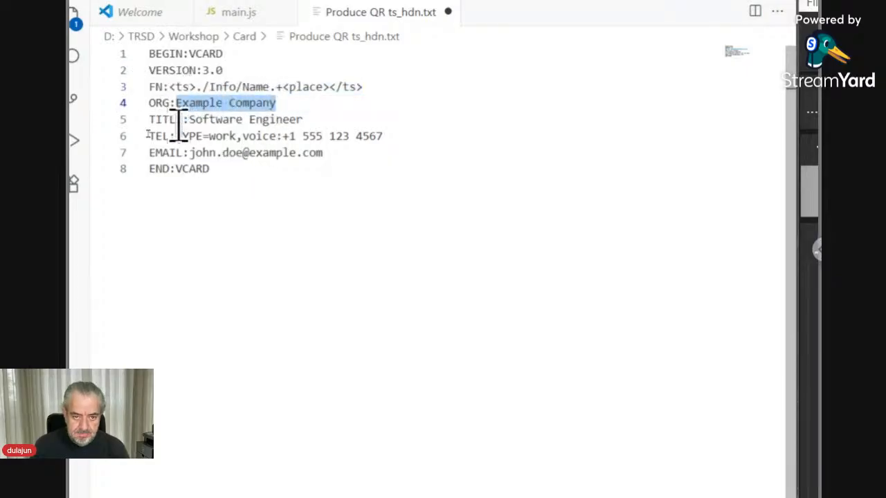
key(ctrl+v)
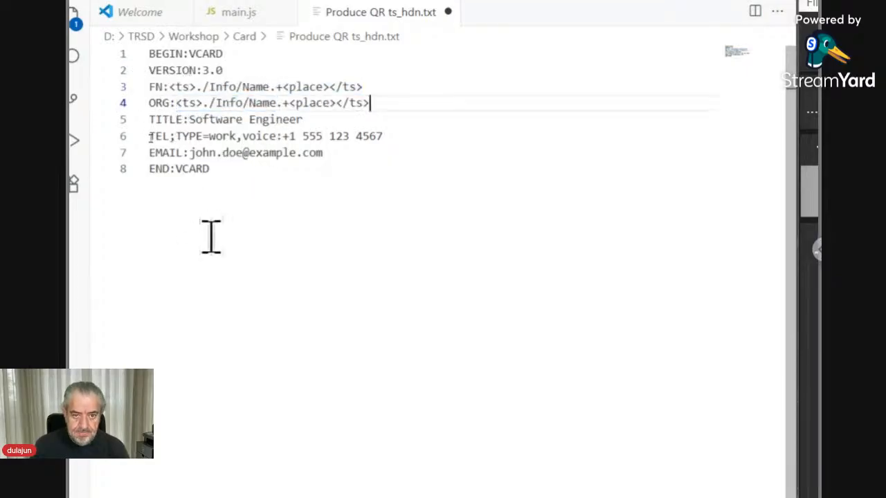
double_click(266, 103)
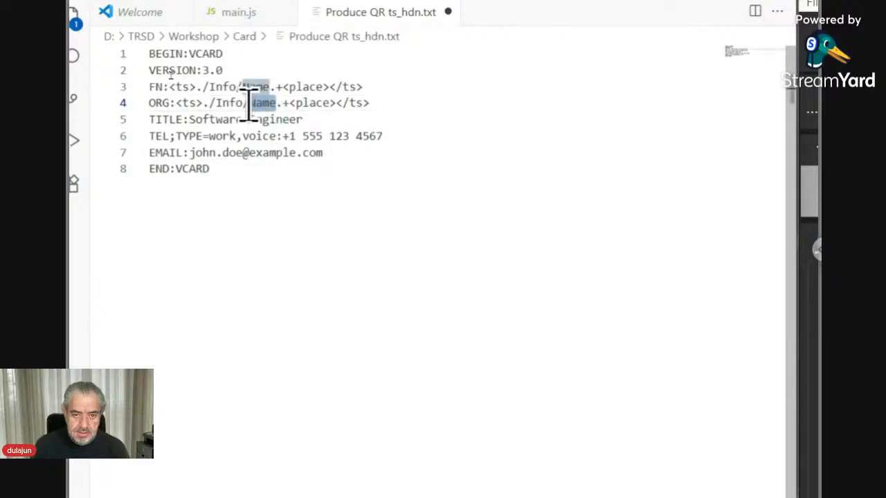
text(C)
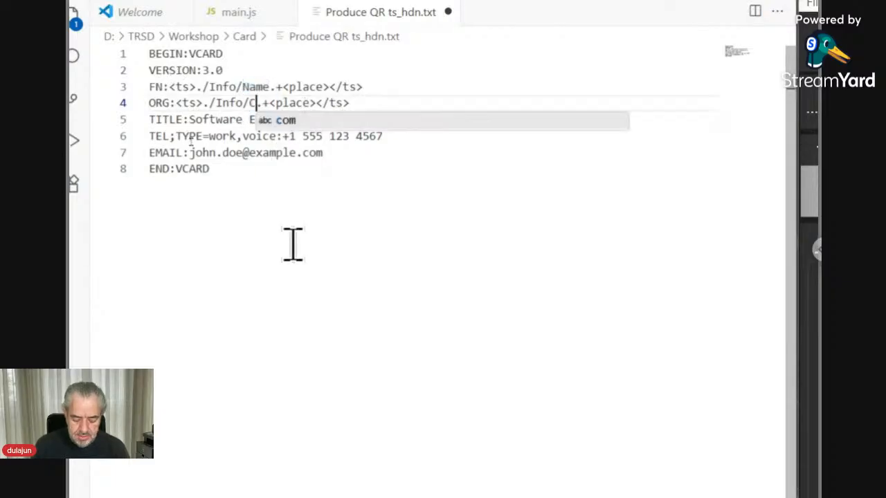
text(ompany)
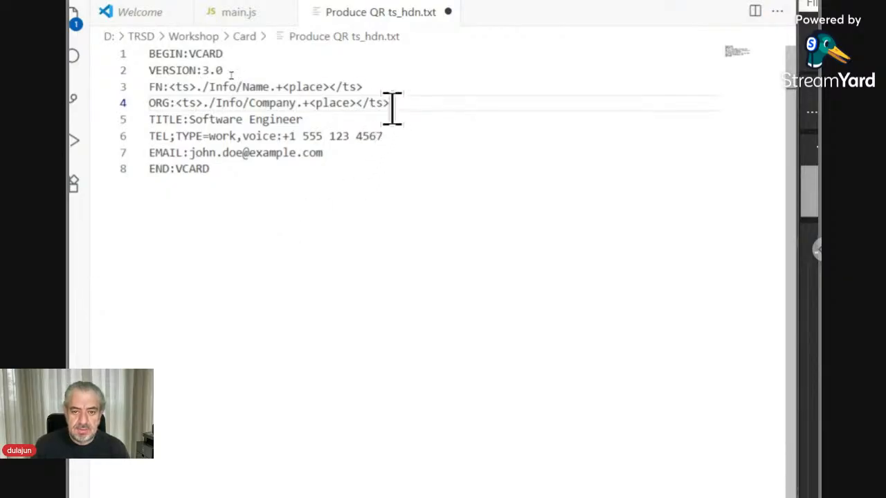
Step: Paste the placeholder over the TITLE and TEL values, renaming them Position and Phone
drag(392, 103, 176, 104)
key(ctrl+c)
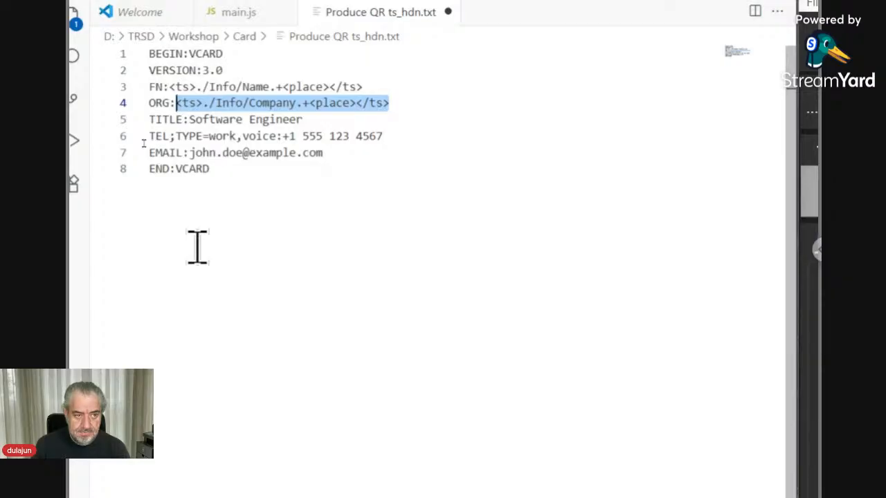
click(298, 121)
drag(297, 121, 188, 123)
key(ctrl+v)
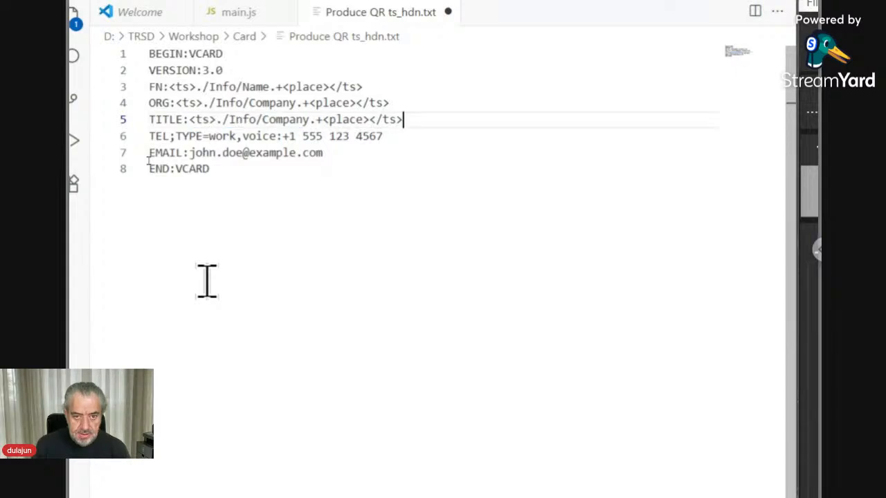
double_click(293, 119)
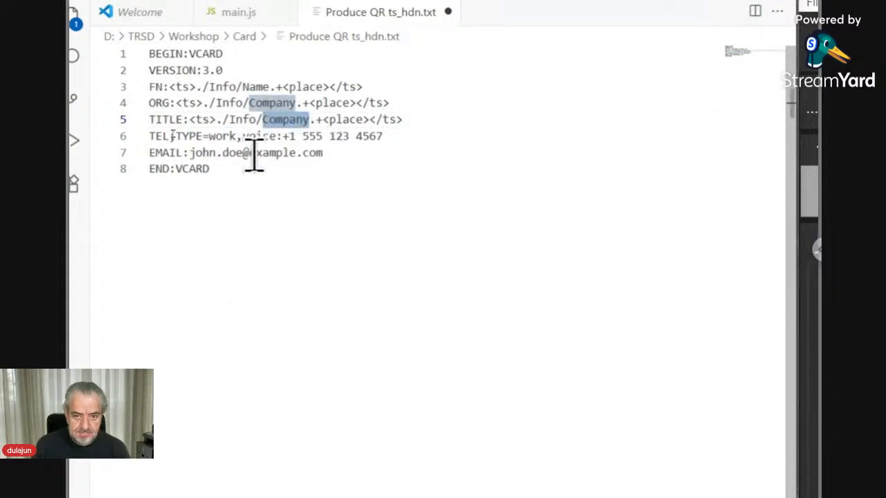
text(Positio)
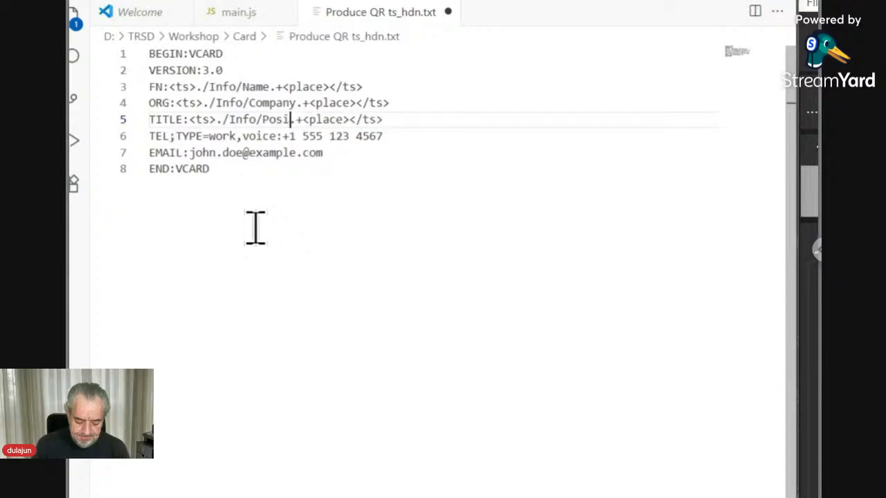
text(n)
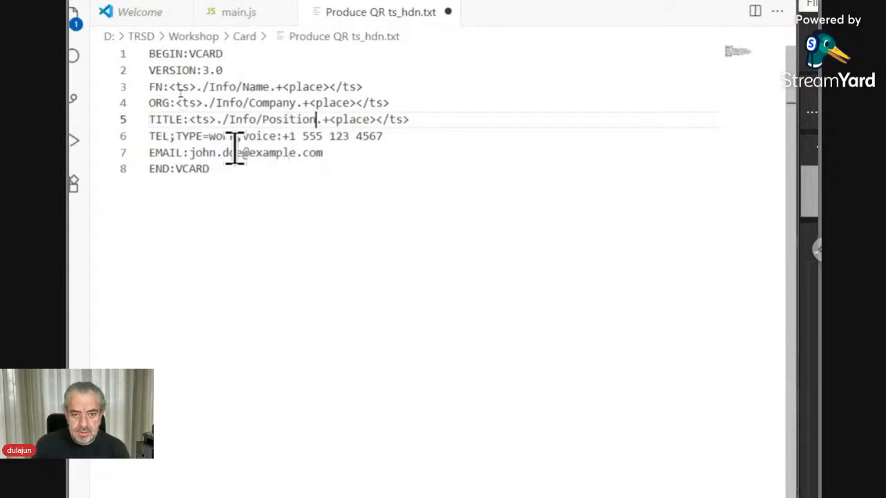
drag(384, 137, 284, 135)
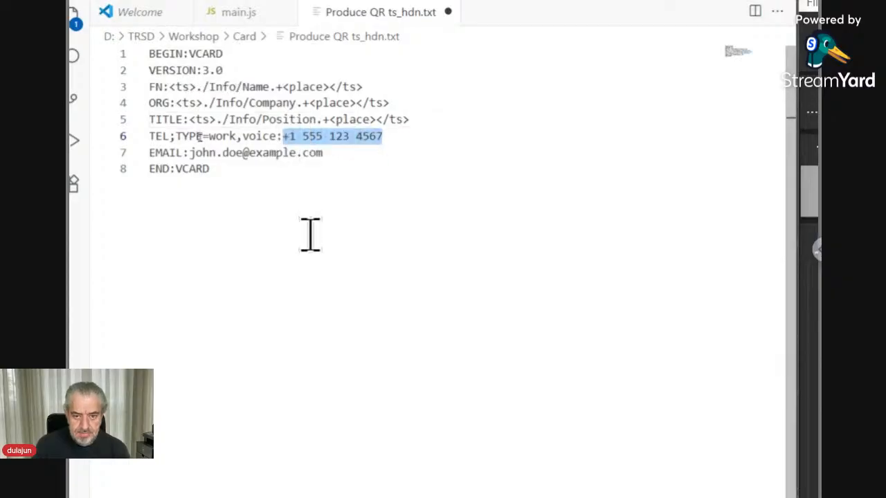
key(ctrl+v)
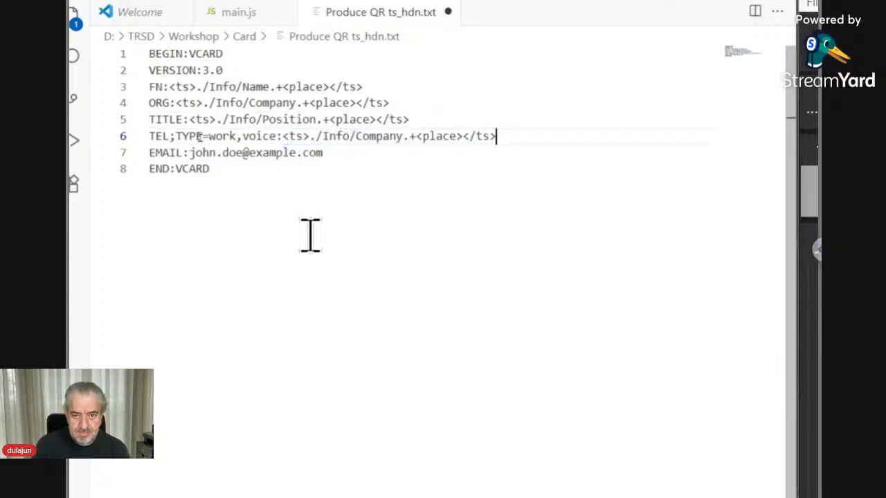
double_click(400, 135)
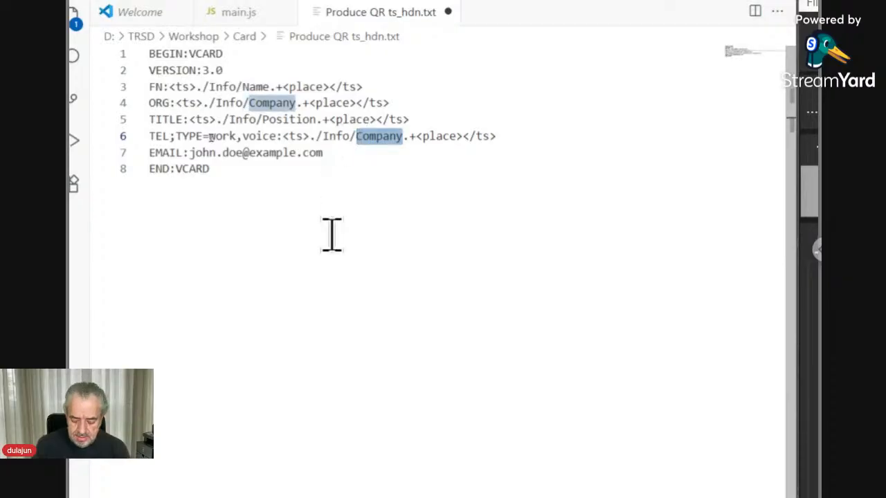
text(Phone)
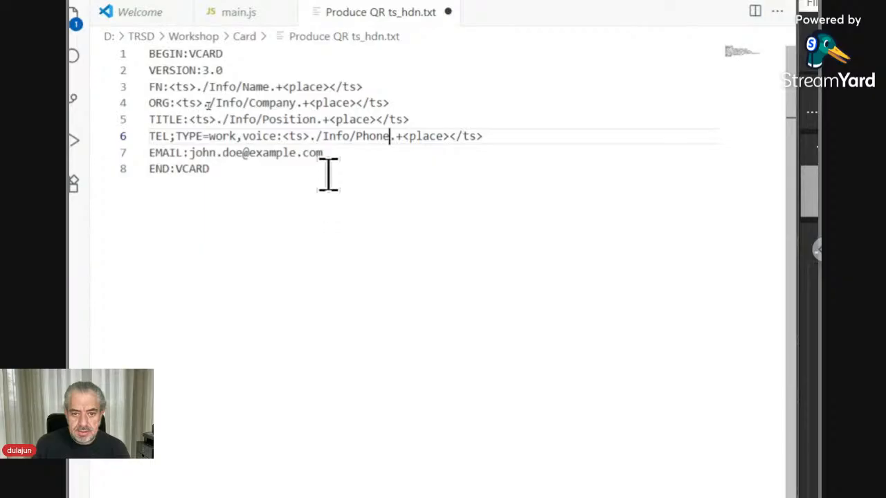
Step: Paste the placeholder over the sample email address, renaming it to Email
drag(328, 162, 189, 155)
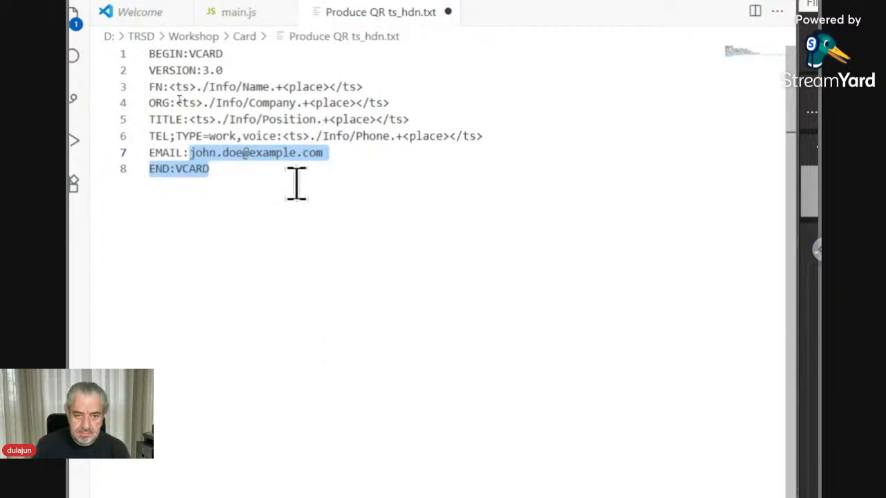
click(270, 153)
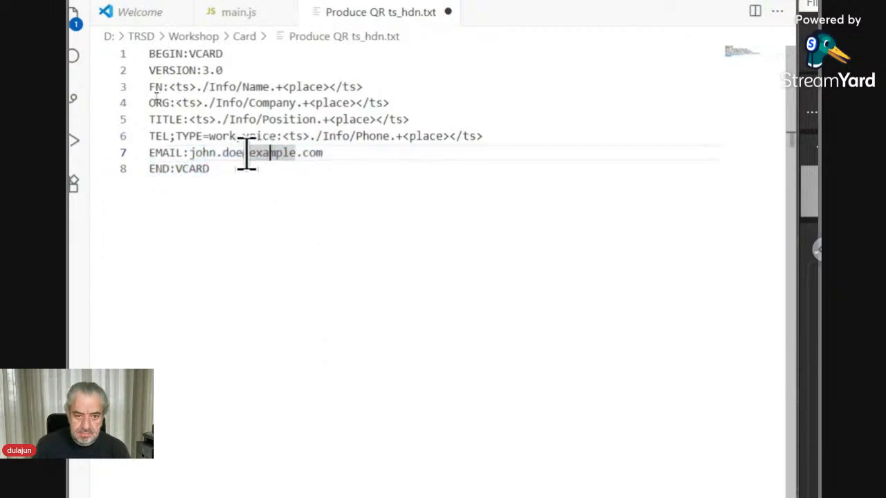
click(190, 153)
shift+click(322, 154)
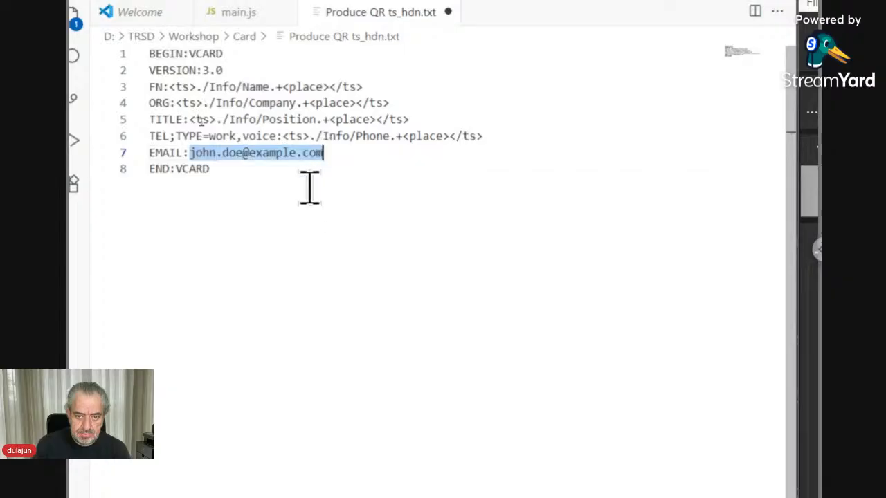
key(ctrl+v)
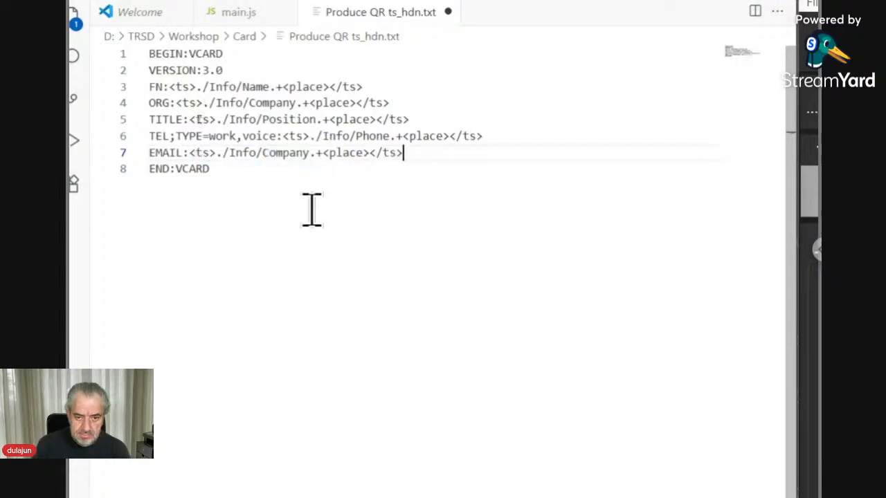
double_click(294, 152)
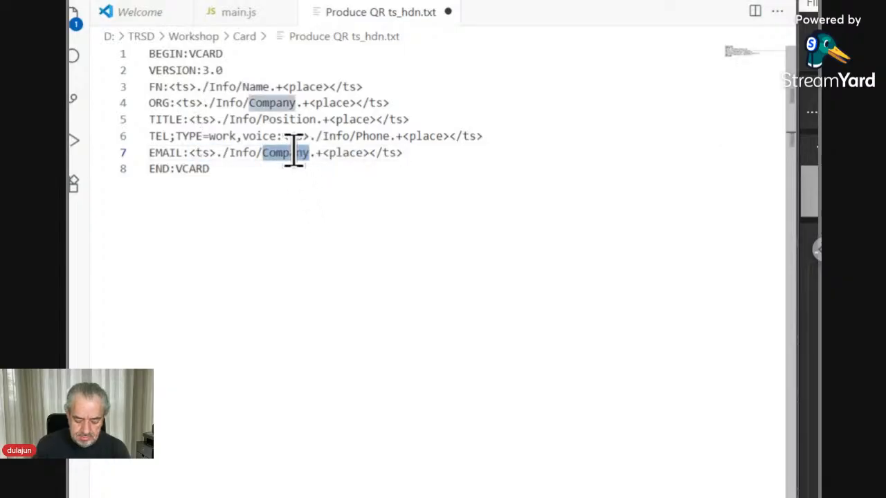
text(Email)
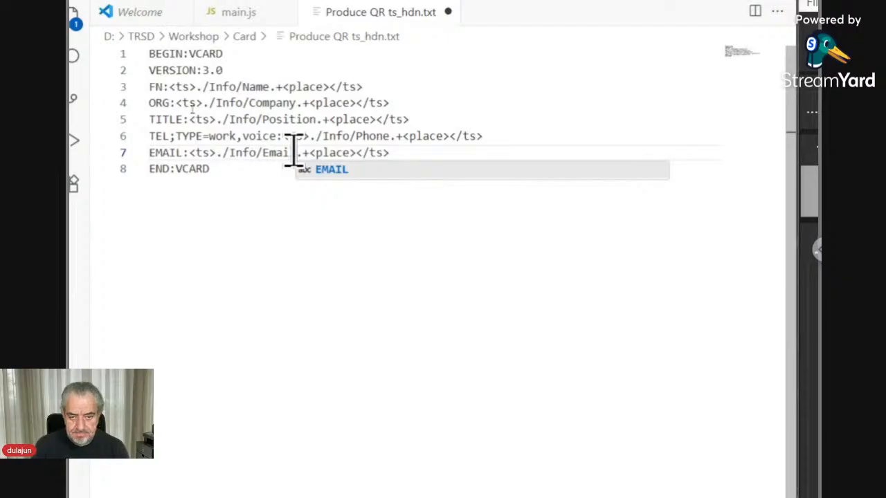
key(Escape)
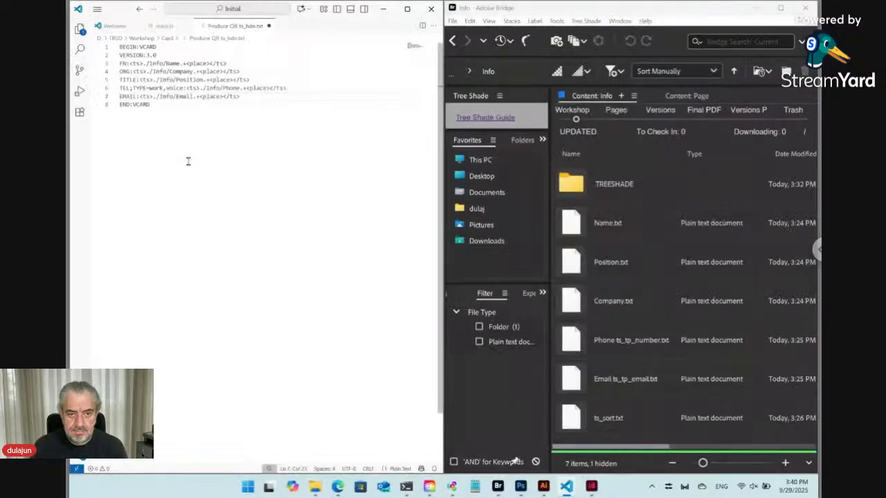
Step: Compare the Email file name in Bridge, then add a blank line after END:VCARD
click(621, 388)
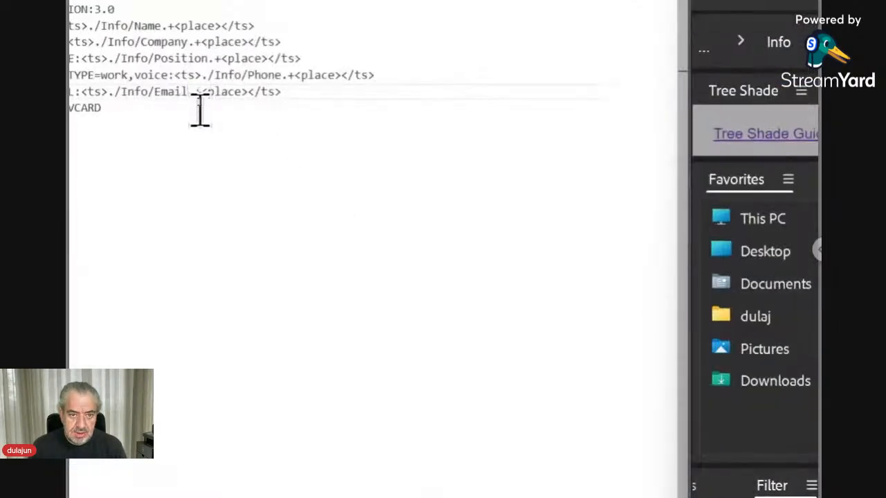
drag(201, 91, 189, 93)
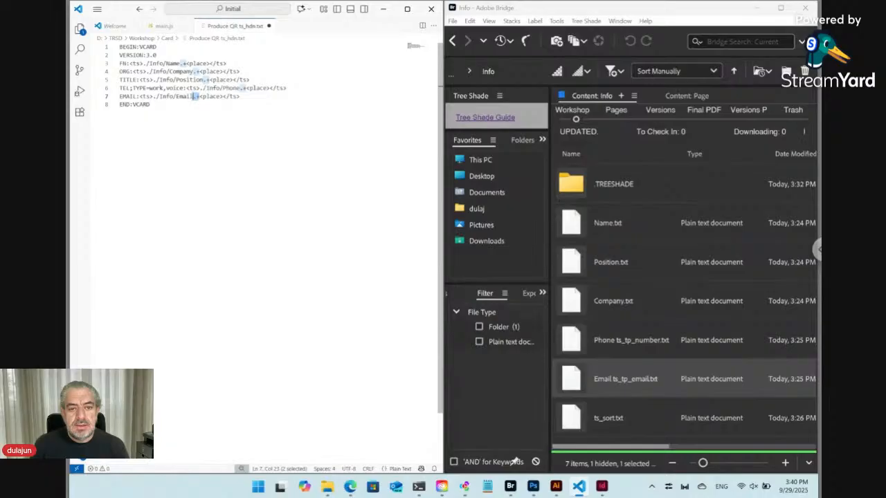
double_click(157, 105)
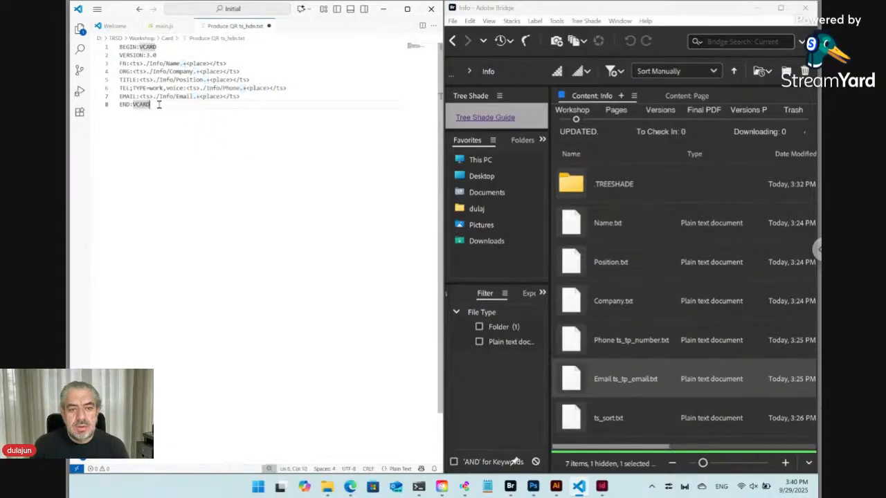
key(End)
key(Return)
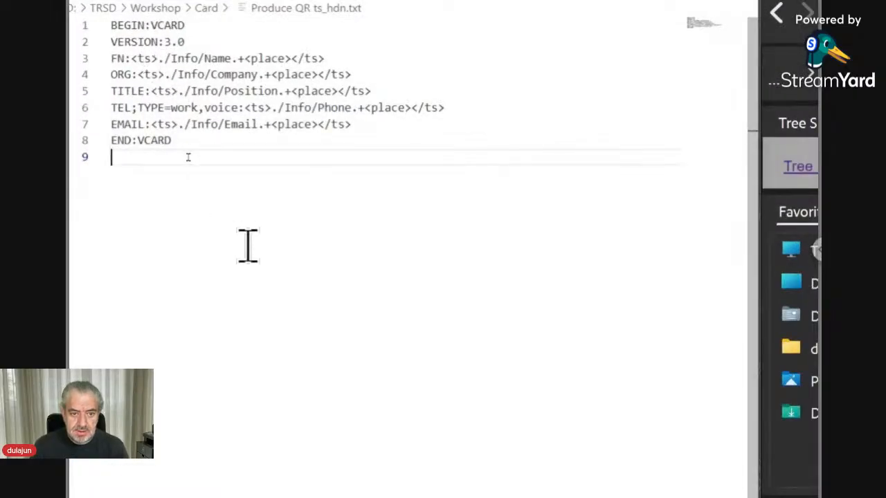
Step: Write <ts>./Info/QR.svg<qr></ts> on line 9 of the Produce QR template
text(<ts)
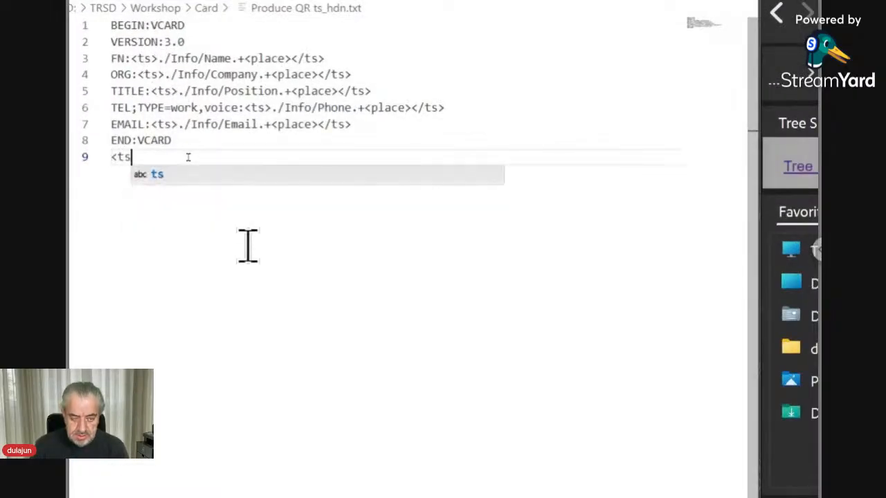
text(><)
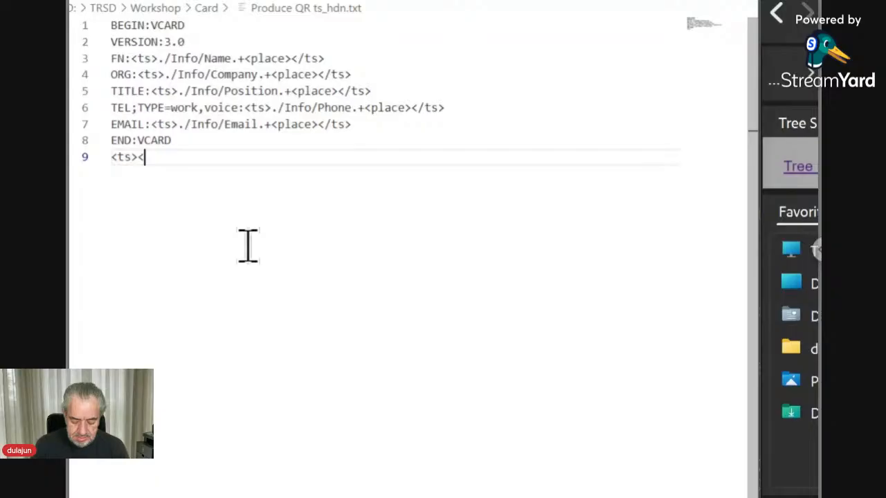
text(/ts>)
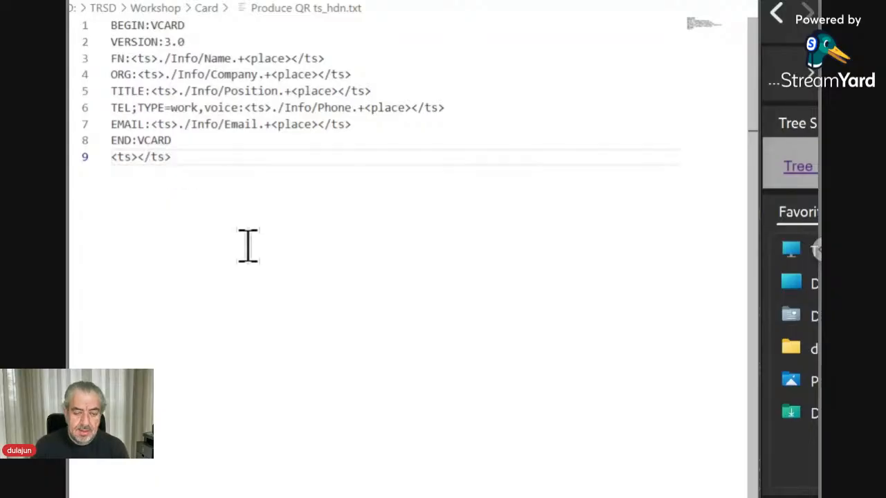
key(Left)
key(Left)
key(Left)
key(Left)
key(Left)
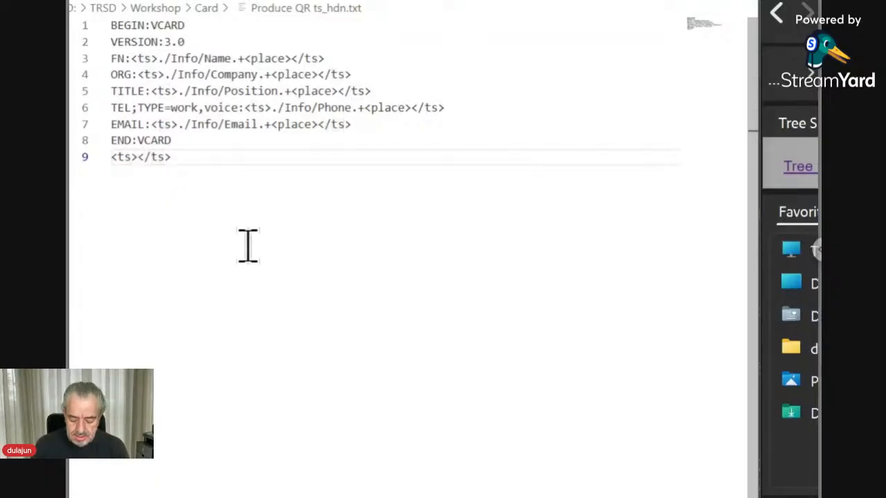
text(<>)
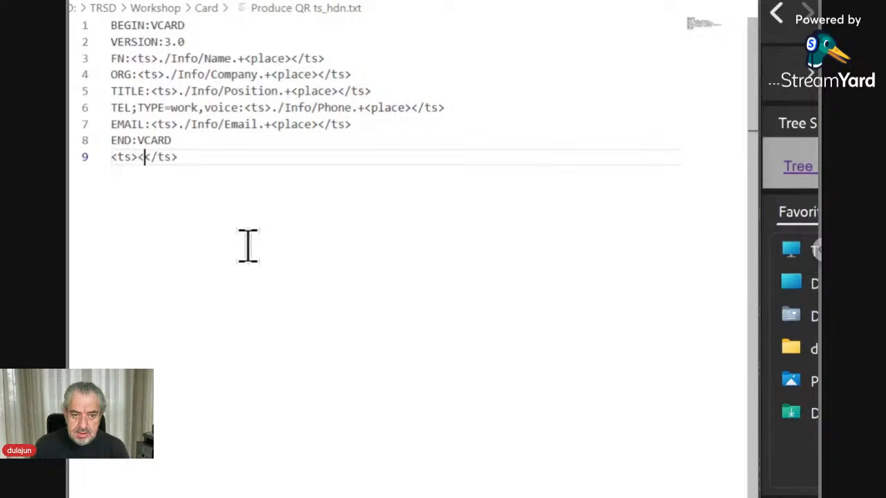
key(Left)
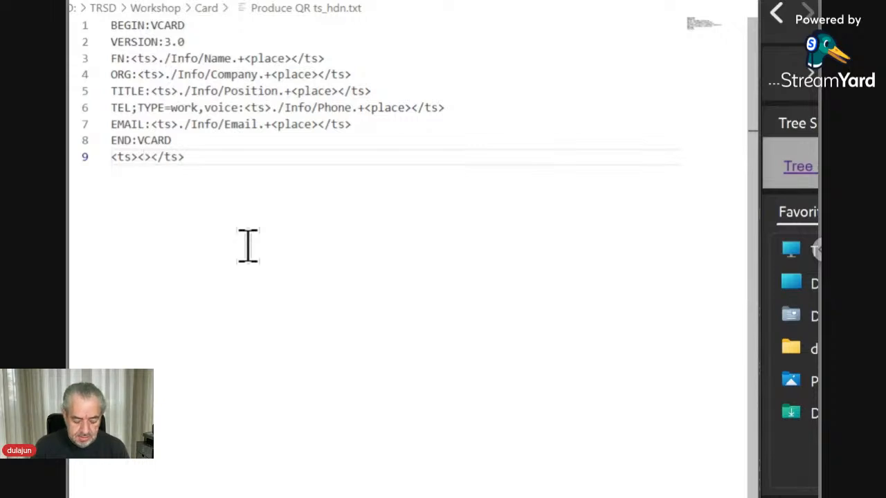
text(qr)
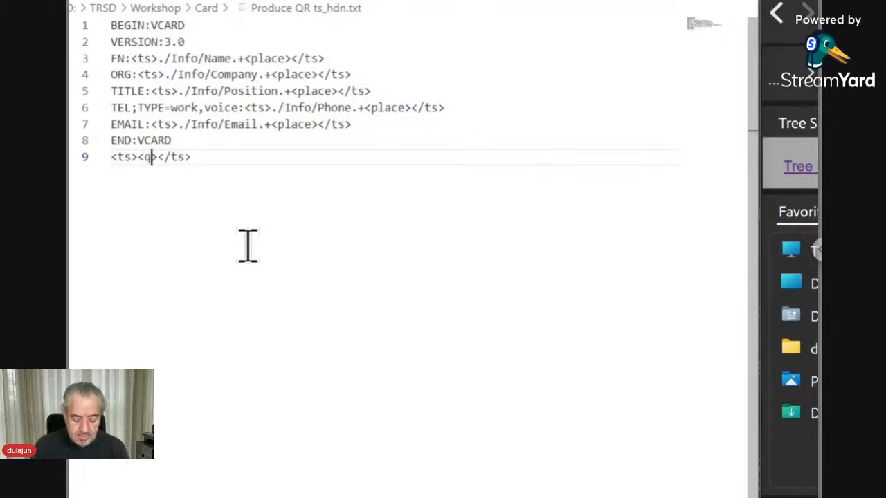
key(shift+Left)
key(shift+Left)
key(shift+Left)
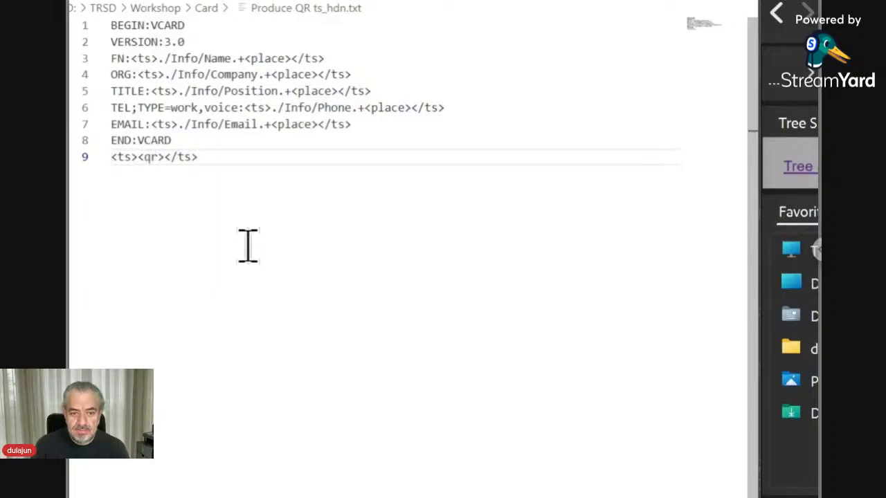
text(.)
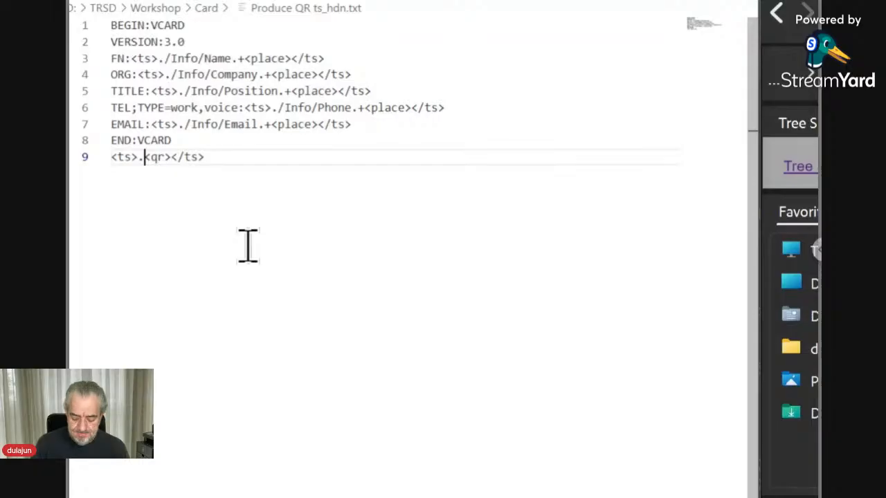
text(/I)
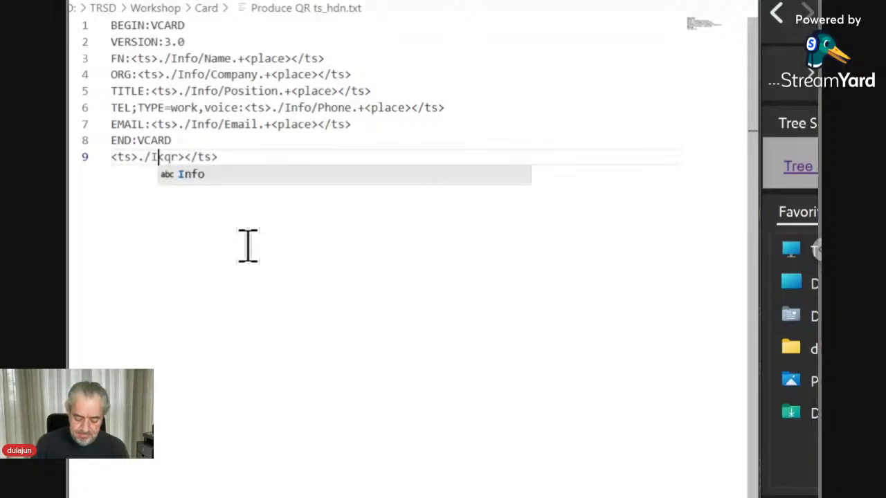
text(nfo)
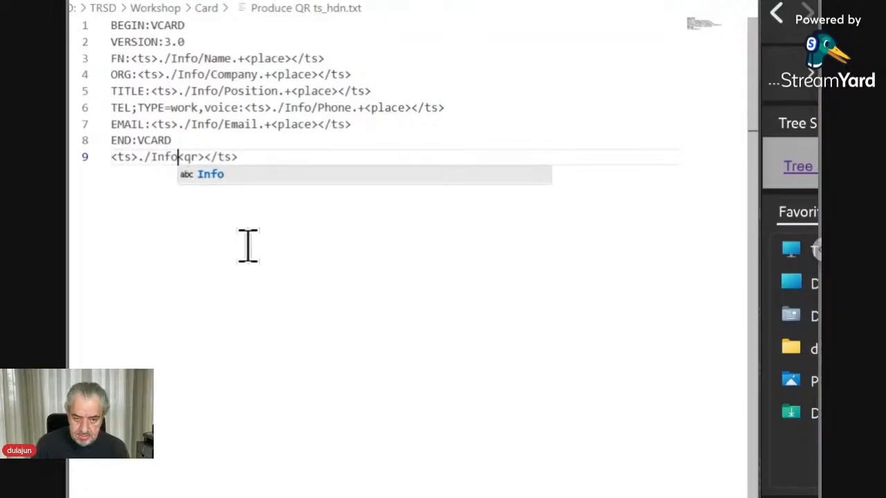
text(/)
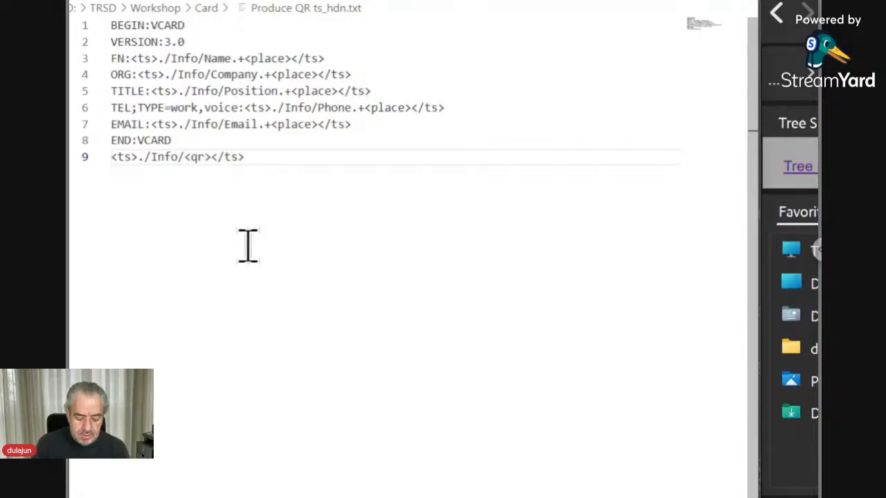
text(QR)
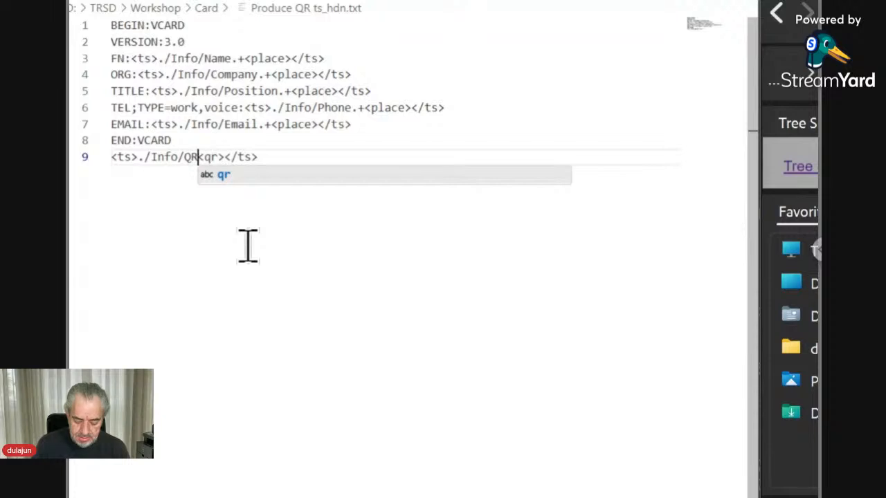
text(.sv)
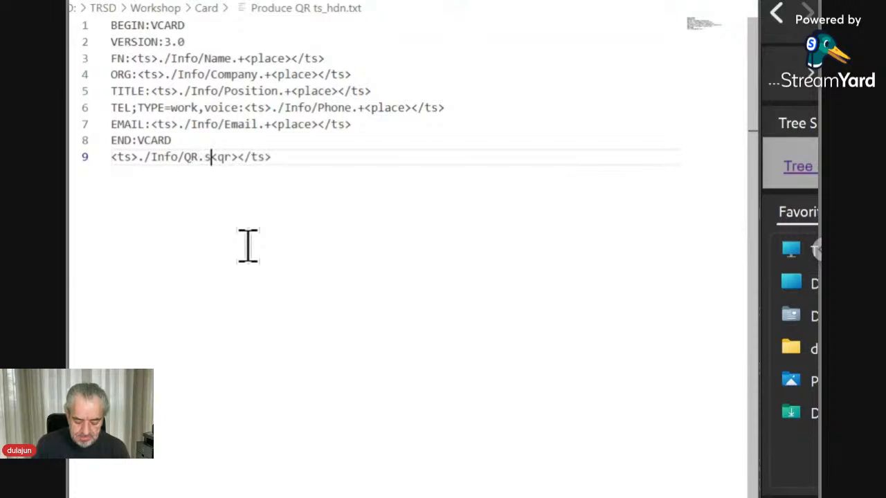
text(g)
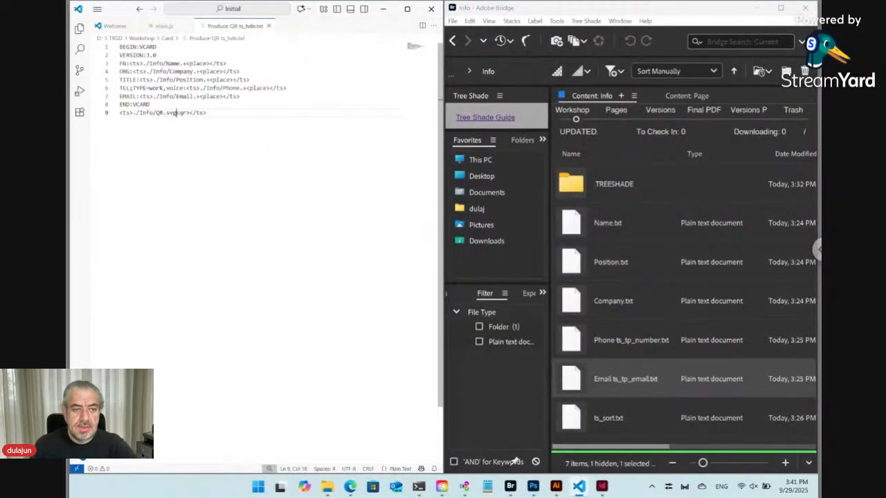
Step: Switch to the Auto Design Templates card form, reload it and expand its Info section
mouse_move(350, 493)
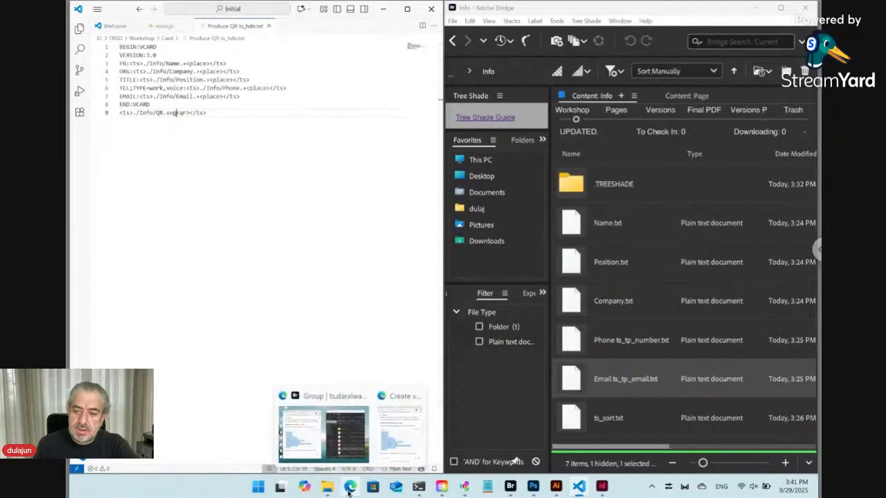
click(398, 430)
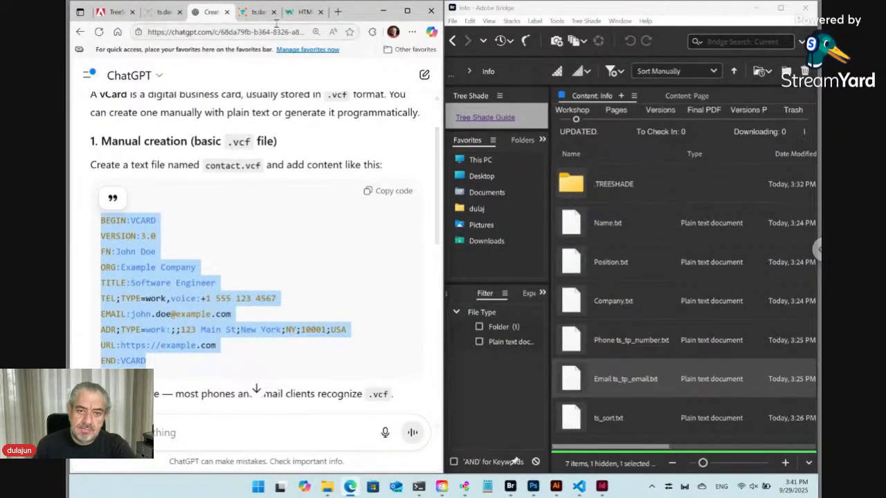
click(255, 13)
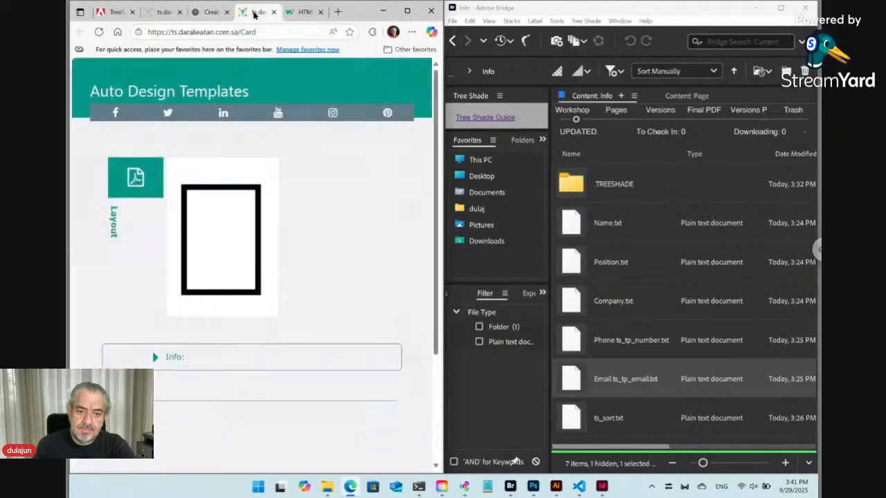
click(101, 33)
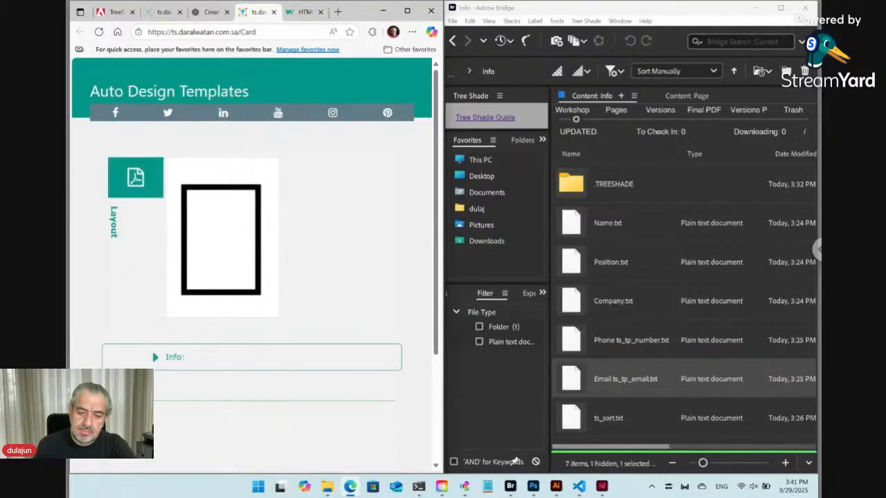
click(157, 358)
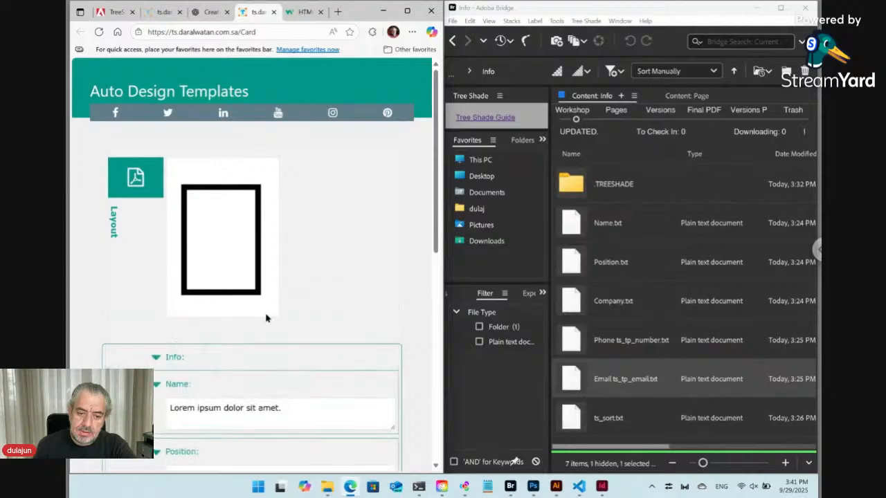
scroll(266, 318, down, 2)
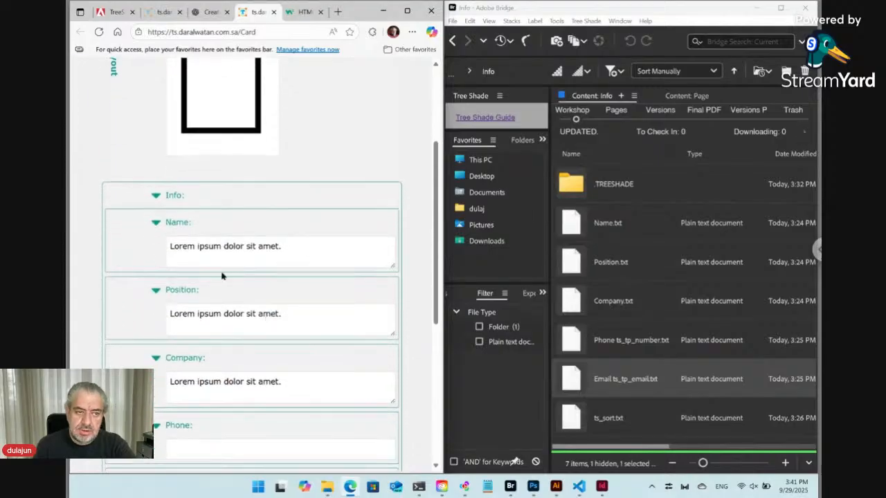
Step: Enter the contact's full name, position Developer and company Dar Al Watan
click(209, 247)
key(ctrl+a)
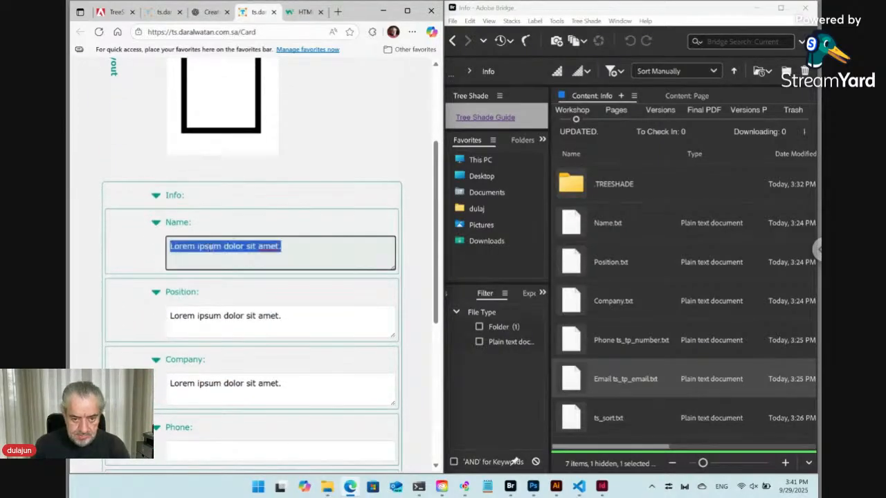
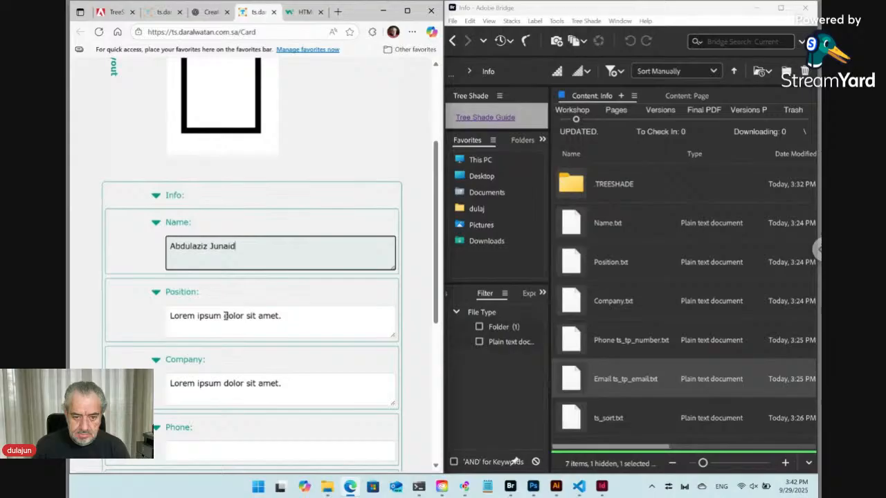
triple_click(225, 316)
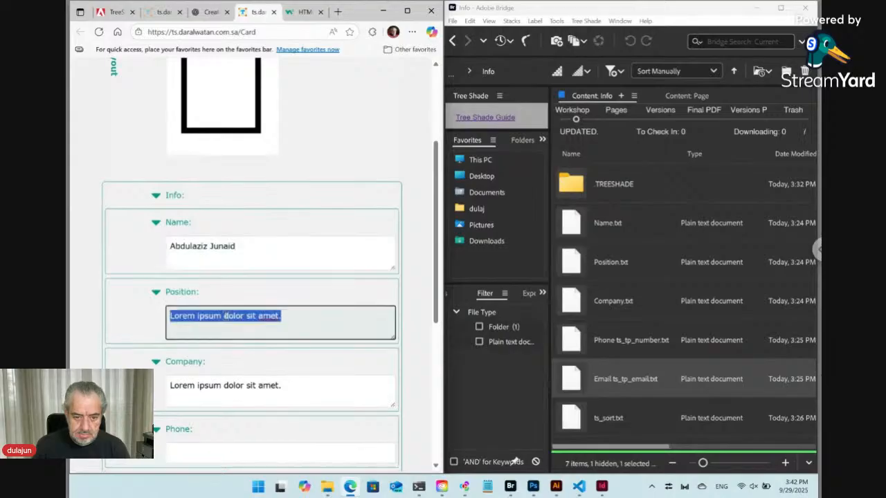
text(De)
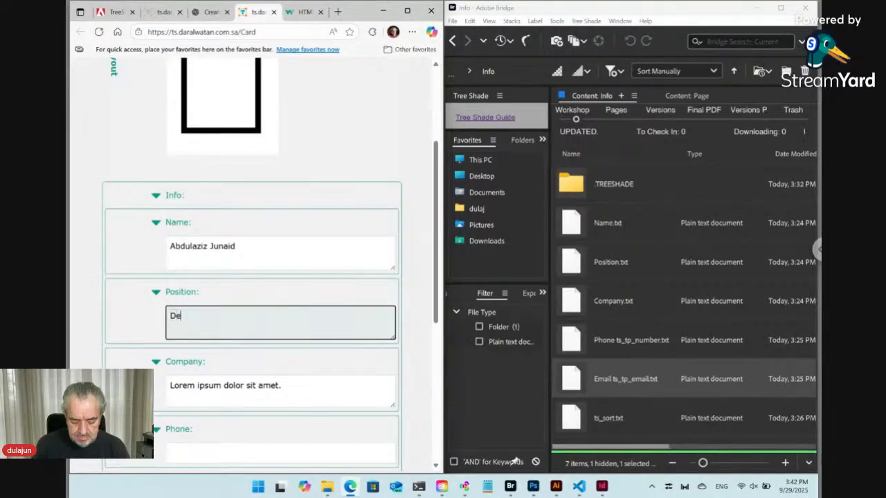
text(veloper)
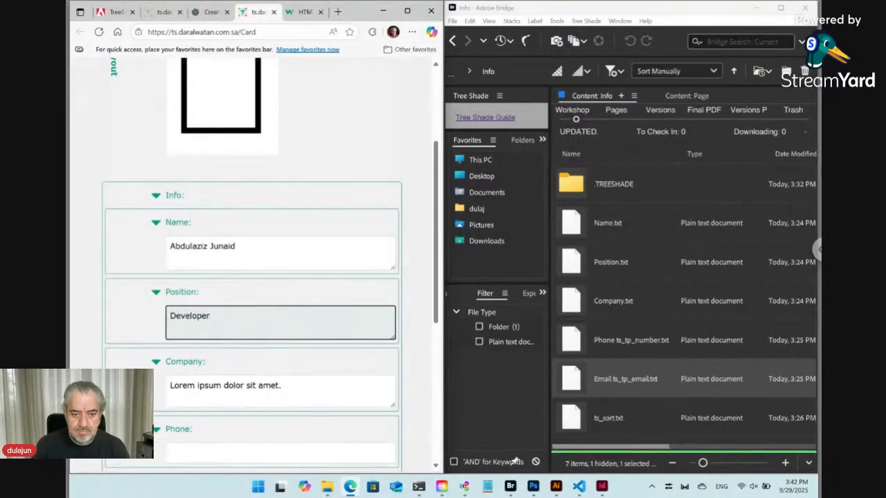
click(225, 385)
key(ctrl+a)
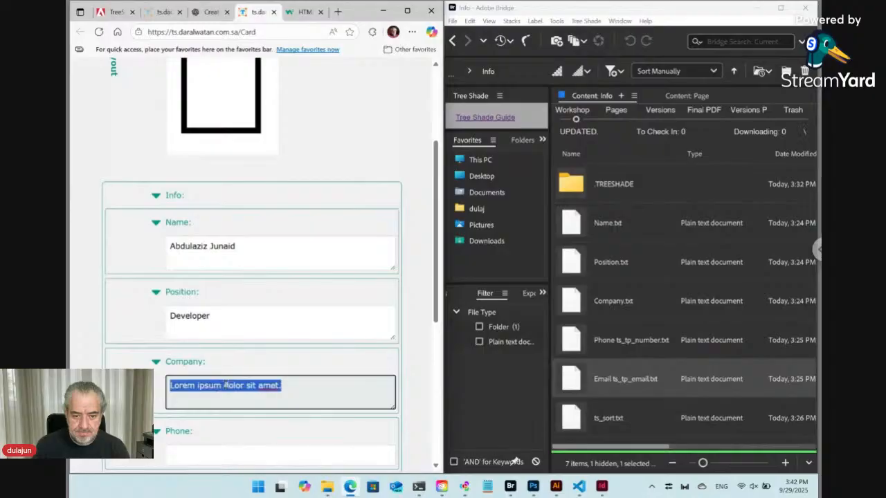
text(Dar )
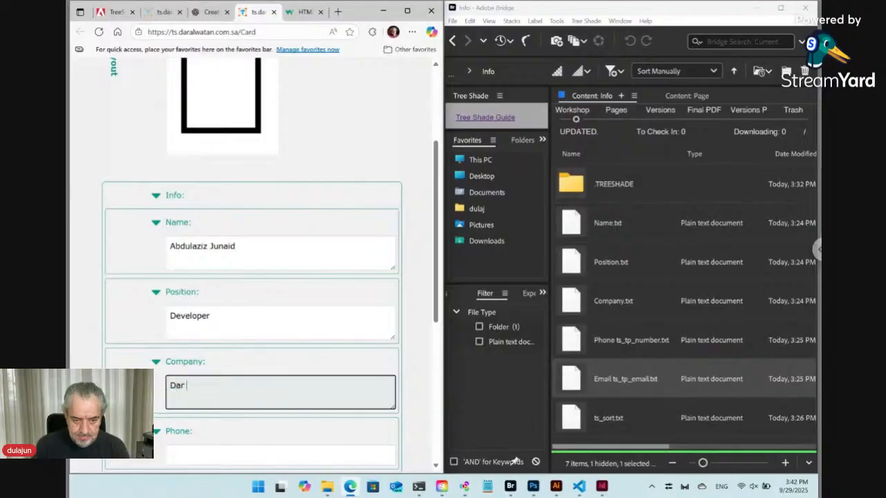
text(Al Wata)
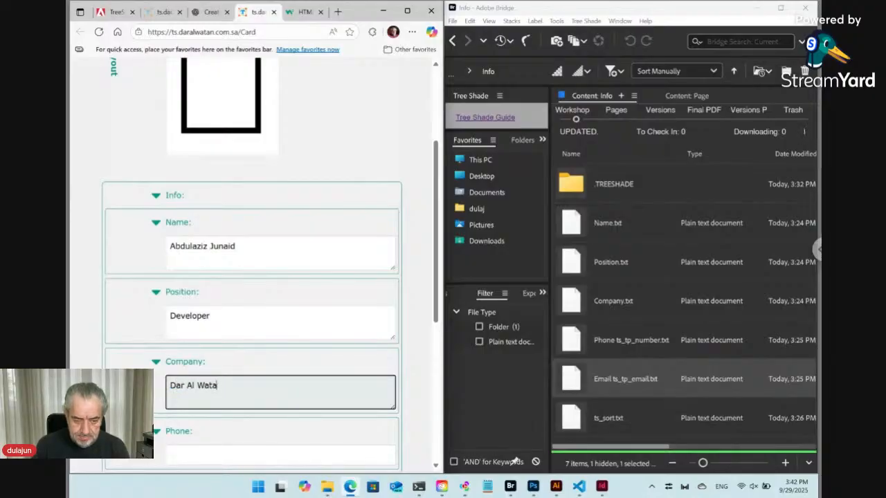
text(n)
Step: Fill the Phone and Email fields with the contact's phone number and e-mail address
scroll(208, 346, down, 1)
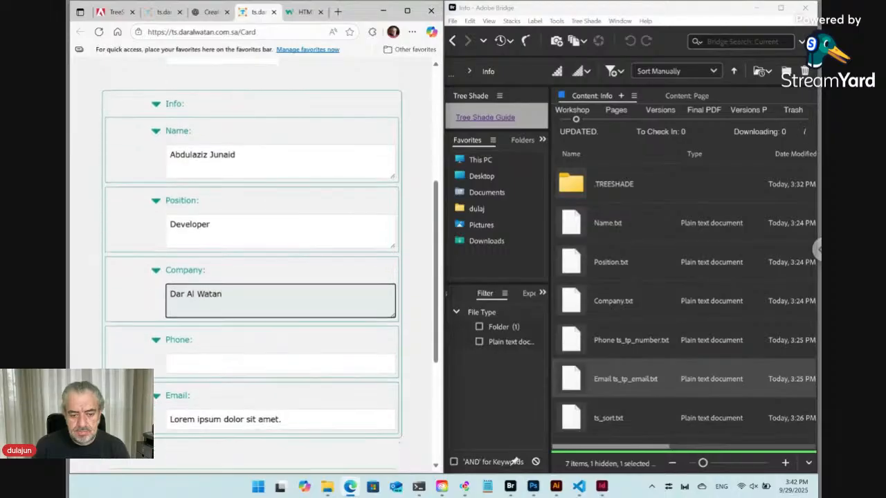
click(208, 355)
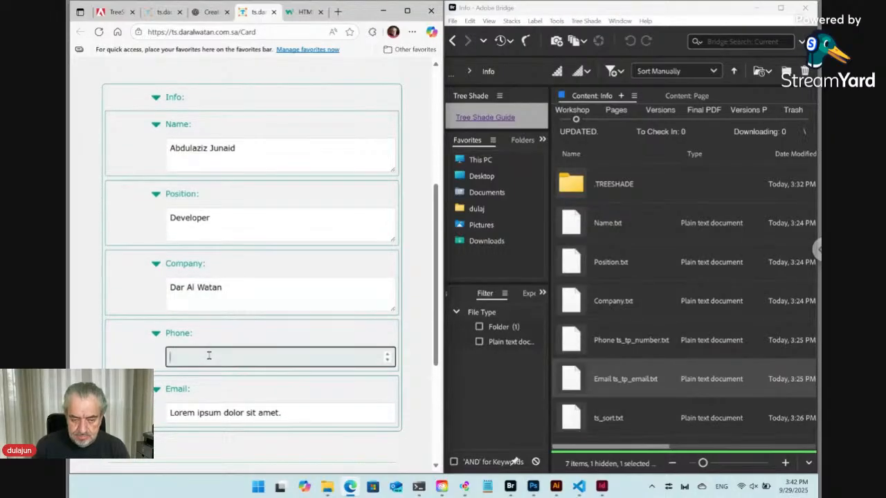
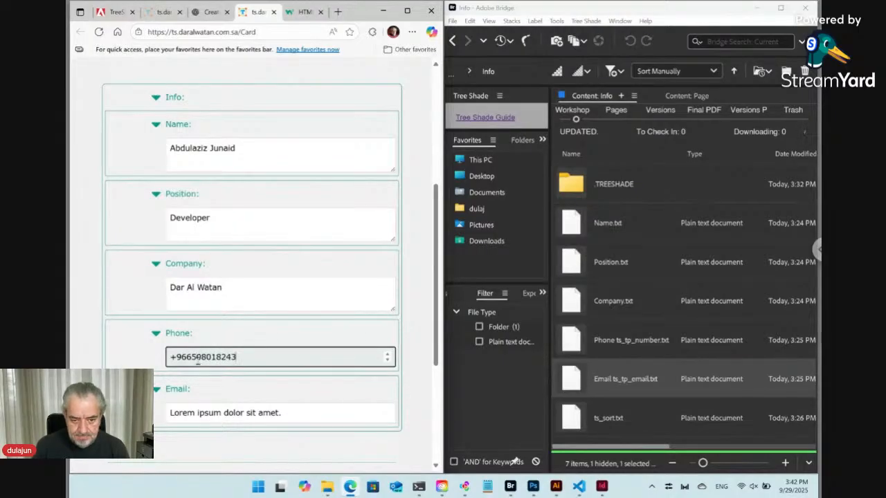
click(247, 412)
key(ctrl+a)
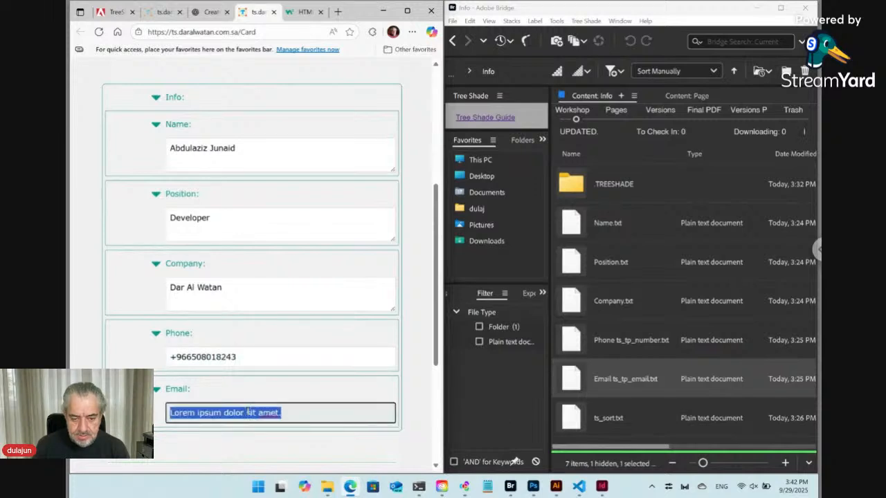
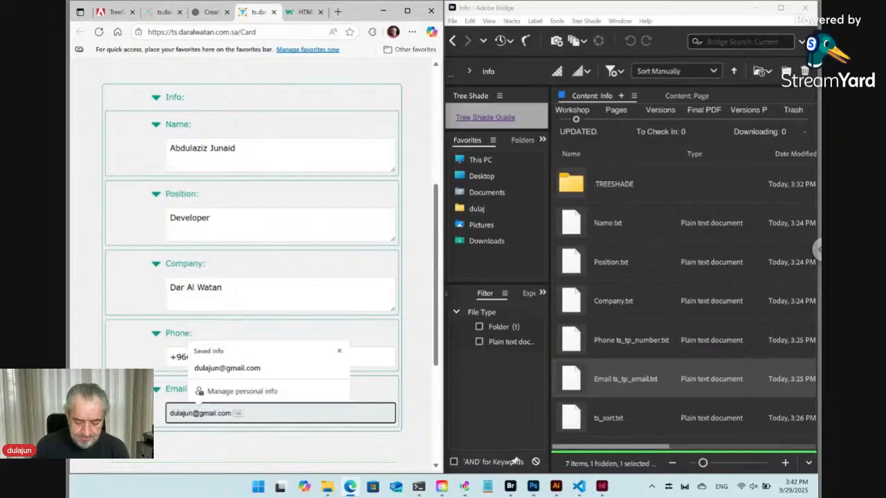
key(Tab)
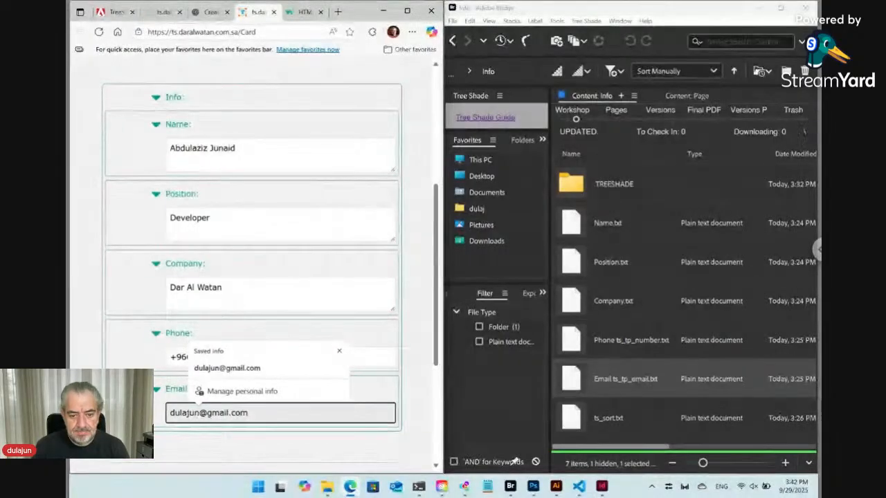
click(277, 374)
click(408, 404)
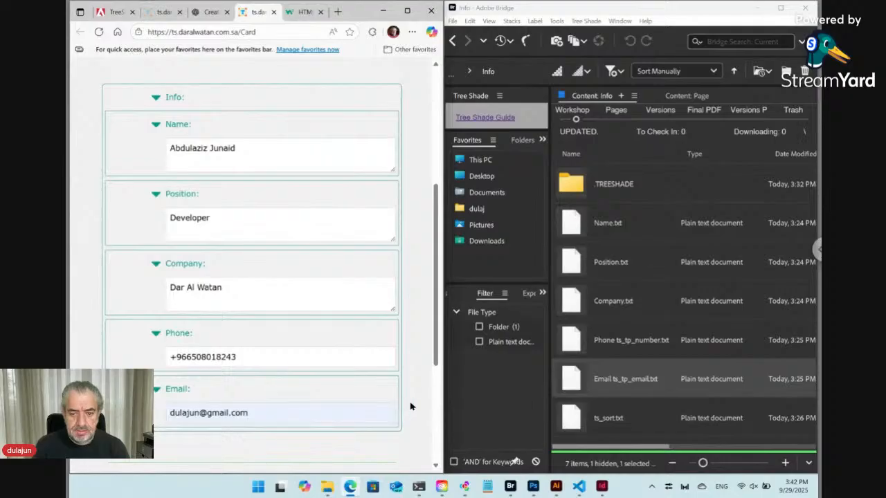
Step: Scroll the form down to the Update button and return Bridge to the Card folder
scroll(407, 397, down, 3)
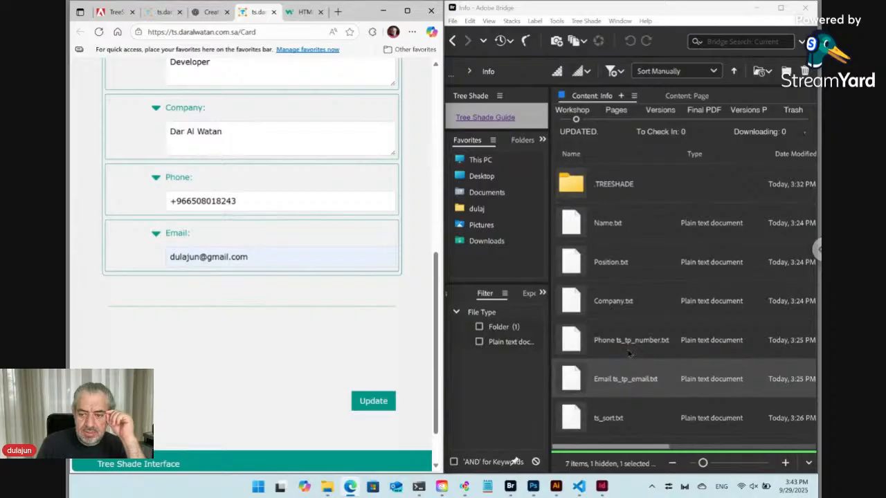
click(454, 41)
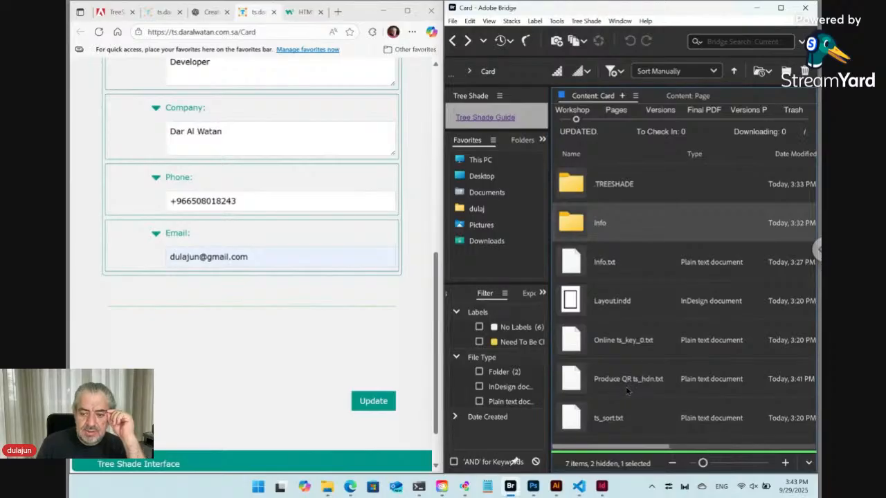
Step: Select line 9 of Produce QR ts_hdn.txt in VS Code to check the QR path
click(579, 487)
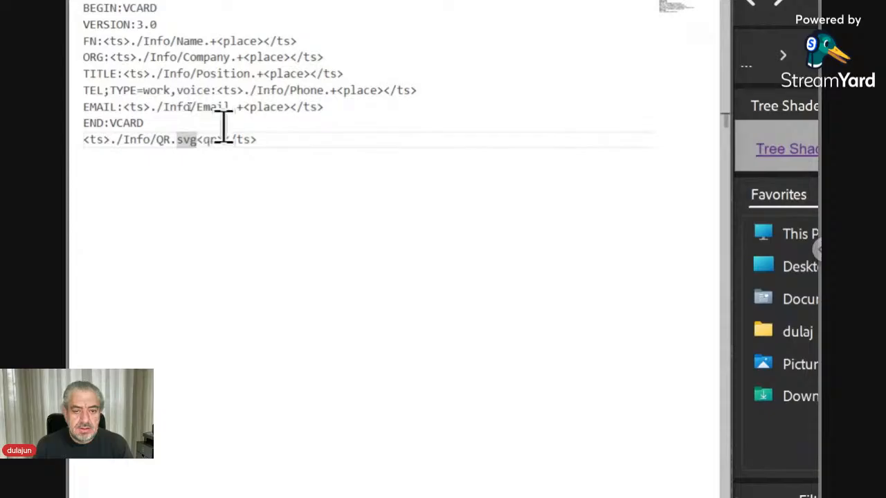
click(268, 140)
drag(268, 140, 84, 140)
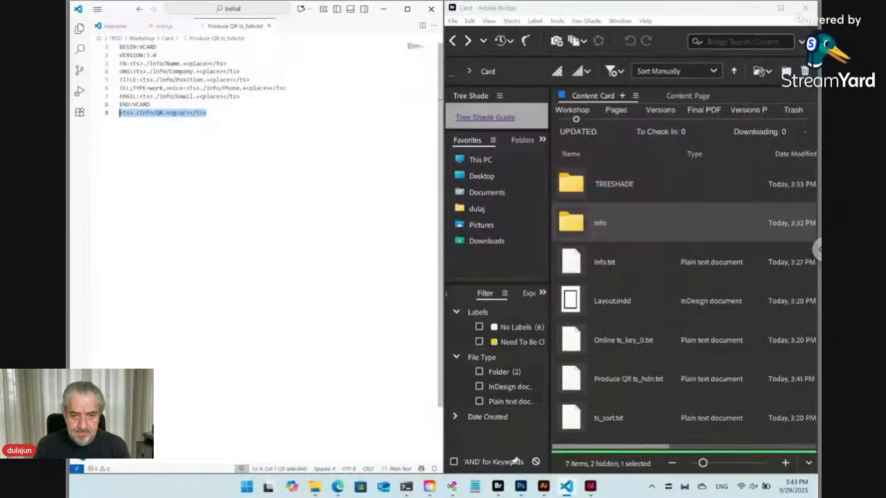
Step: Submit the card form with Update so the Info files regenerate
mouse_move(357, 483)
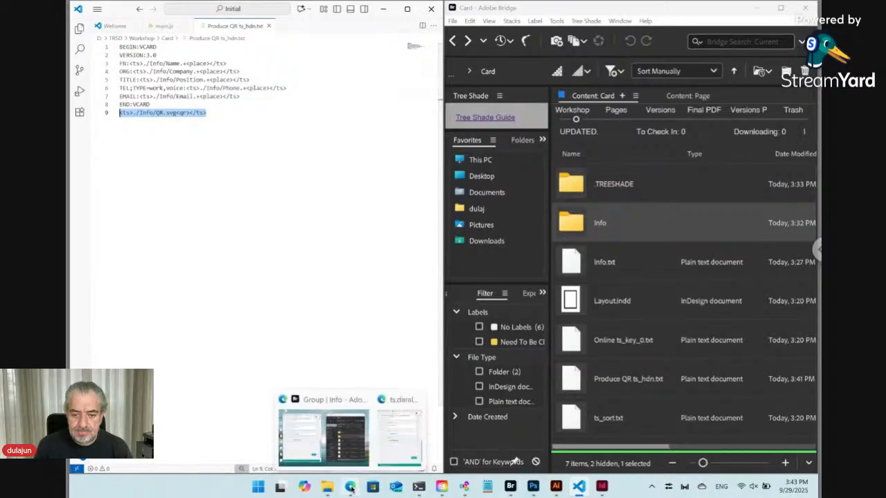
click(349, 431)
click(373, 402)
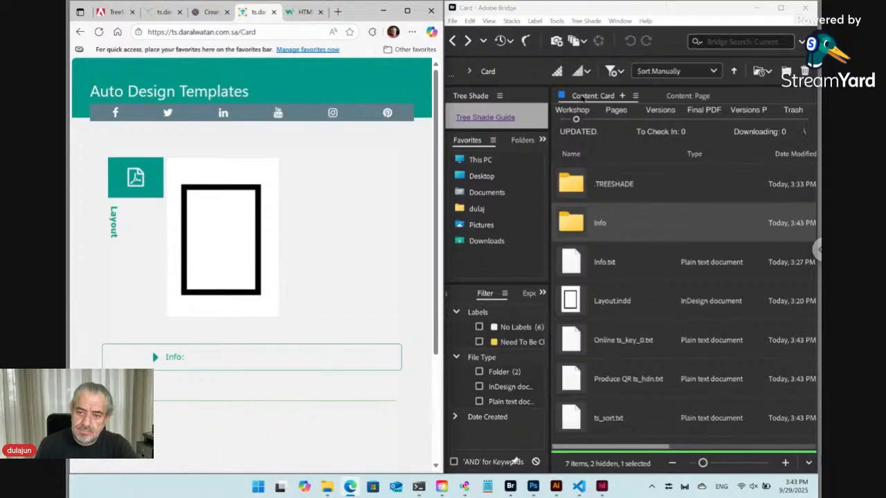
Step: Check that the Info folder now holds QR.svg, then go back to the Card folder
click(575, 225)
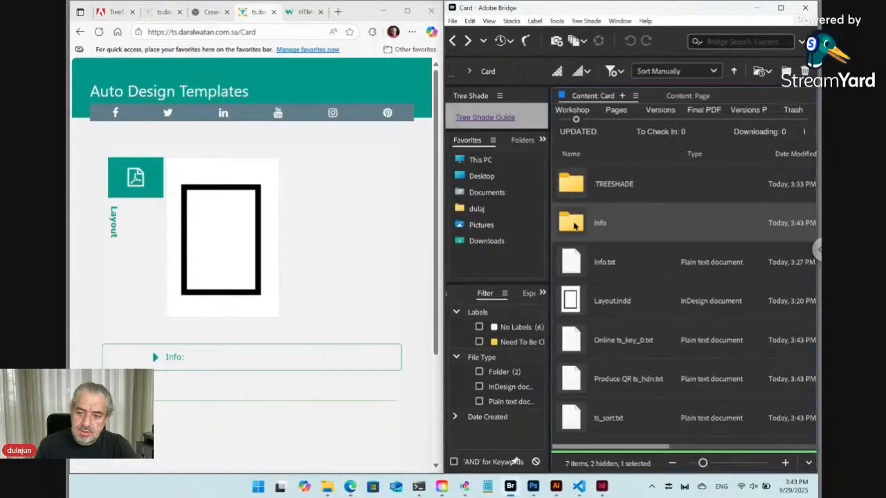
double_click(575, 225)
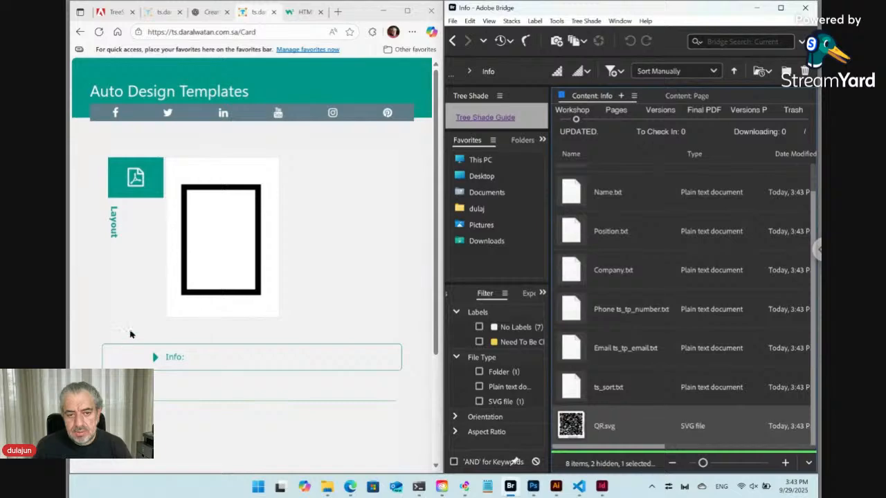
click(155, 357)
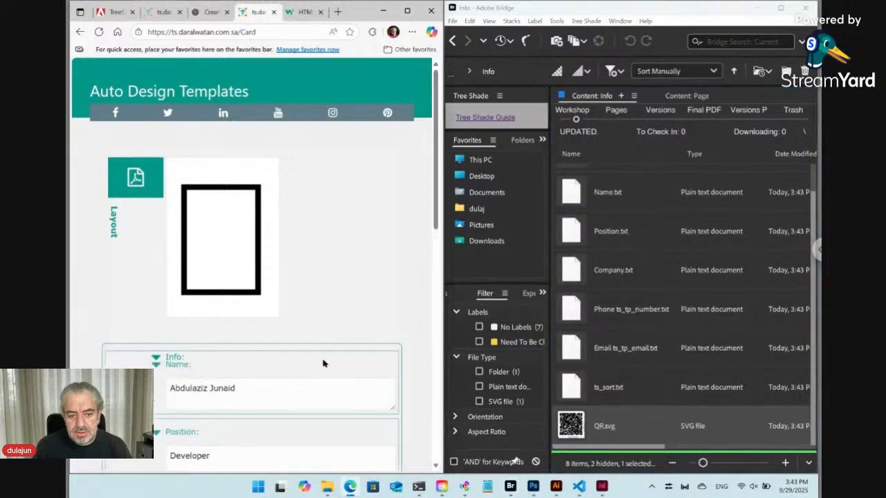
scroll(323, 362, down, 3)
scroll(323, 362, down, 5)
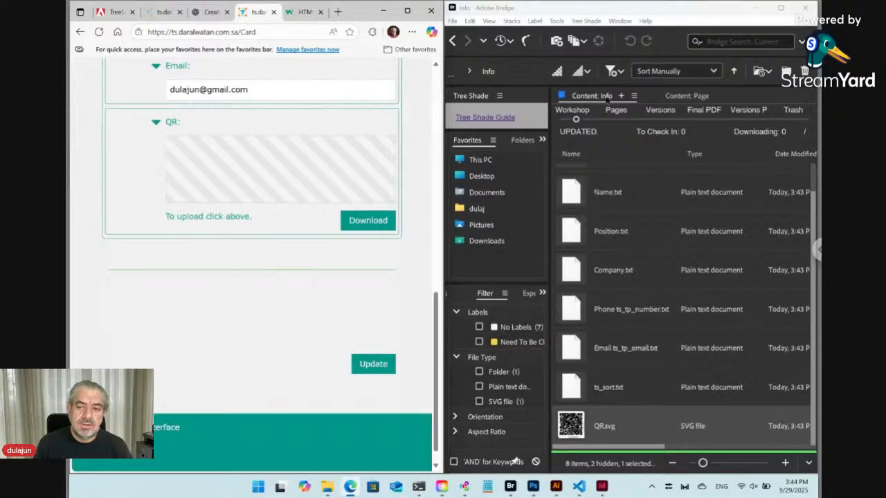
click(453, 41)
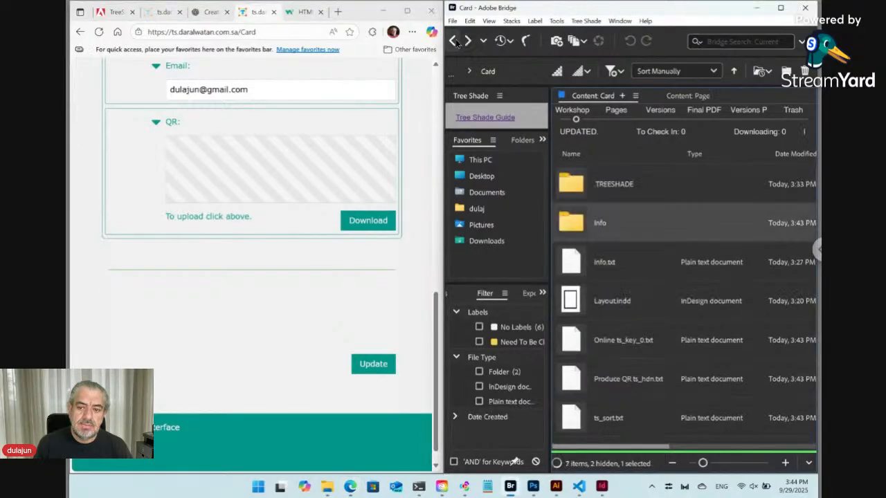
Step: Open Layout.indd and delete the black rectangle frame
click(610, 305)
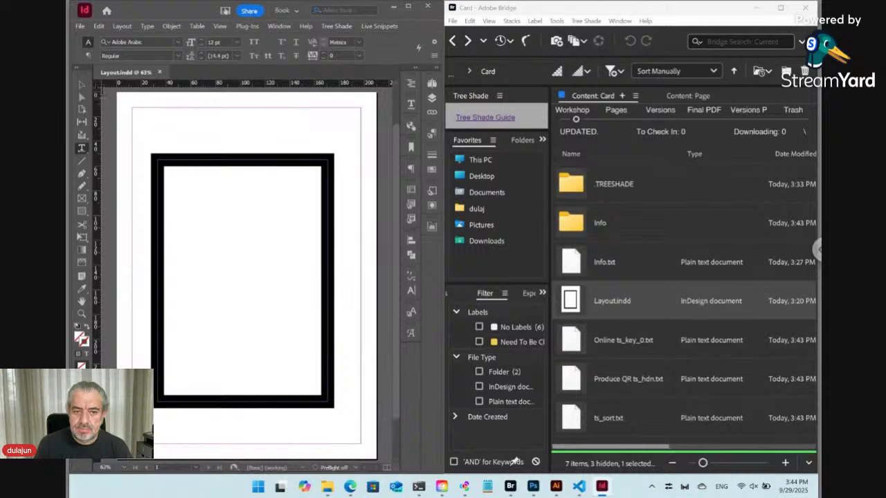
click(81, 84)
click(305, 167)
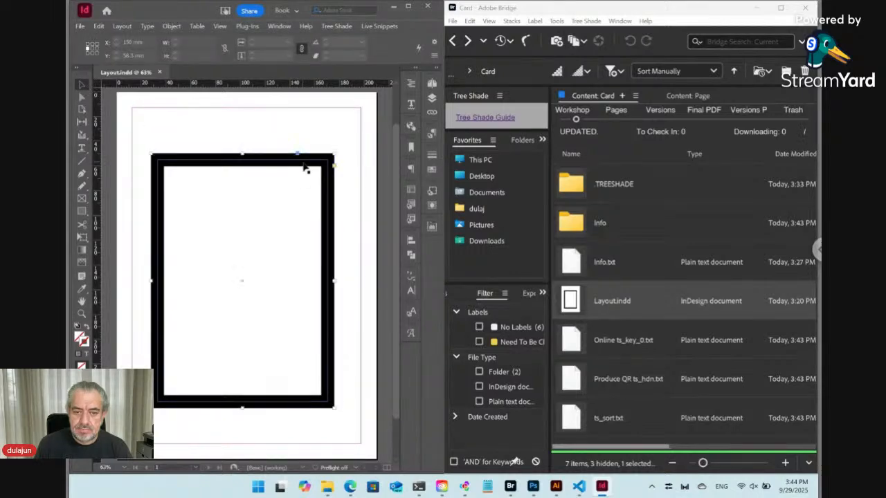
key(Delete)
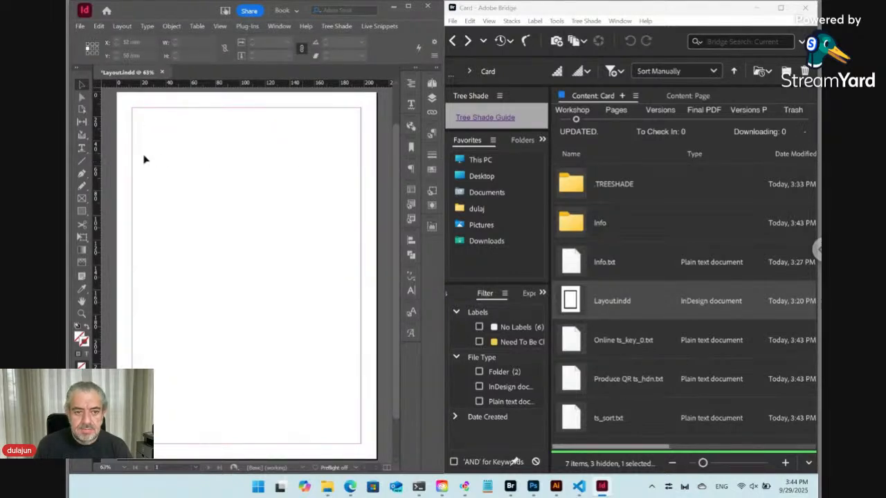
click(82, 148)
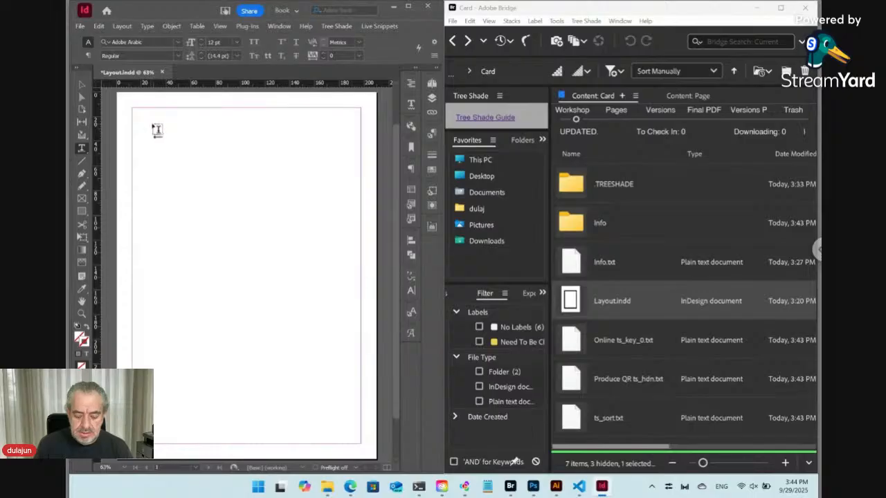
Step: Change the page size to 85 × 54 mm in Document Setup
key(ctrl+alt+p)
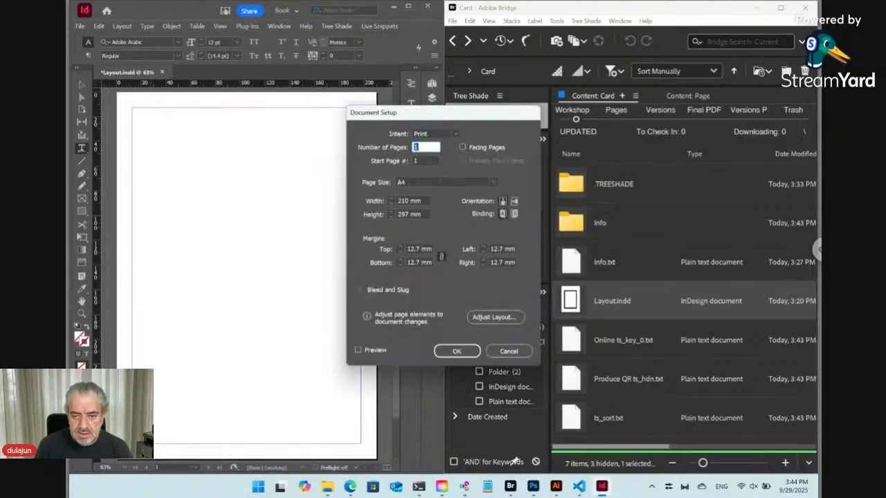
click(380, 204)
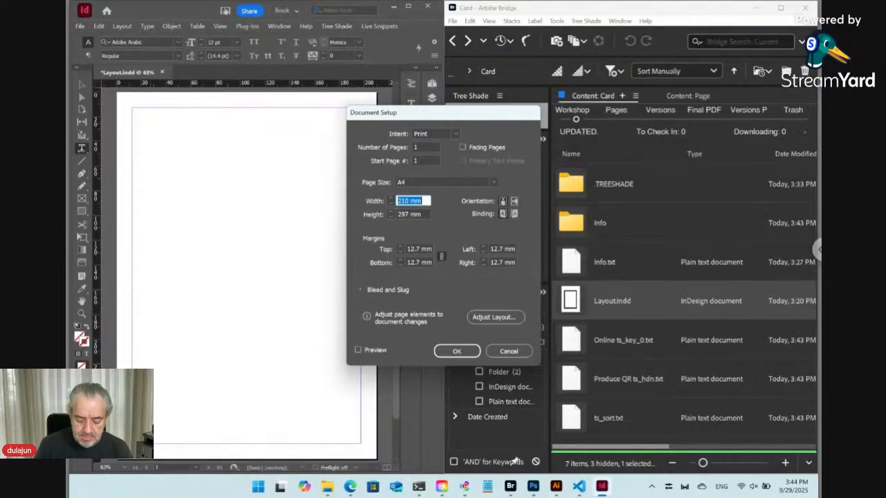
text(85)
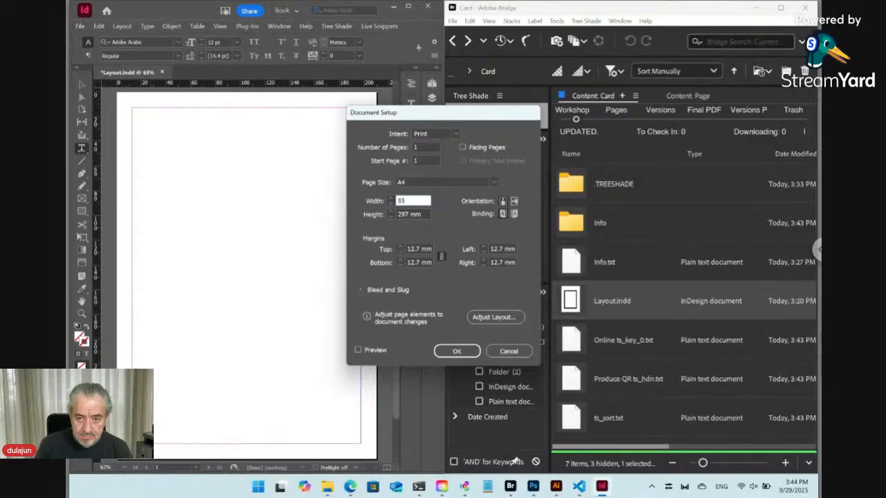
key(Tab)
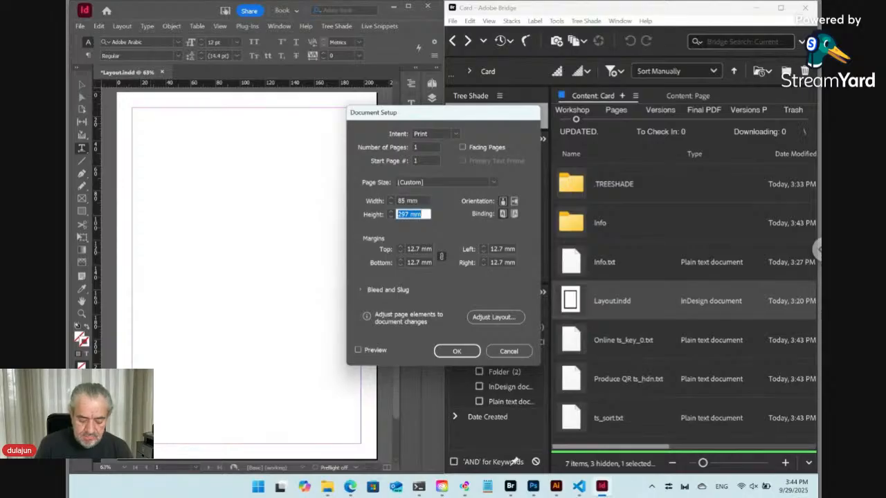
text(54)
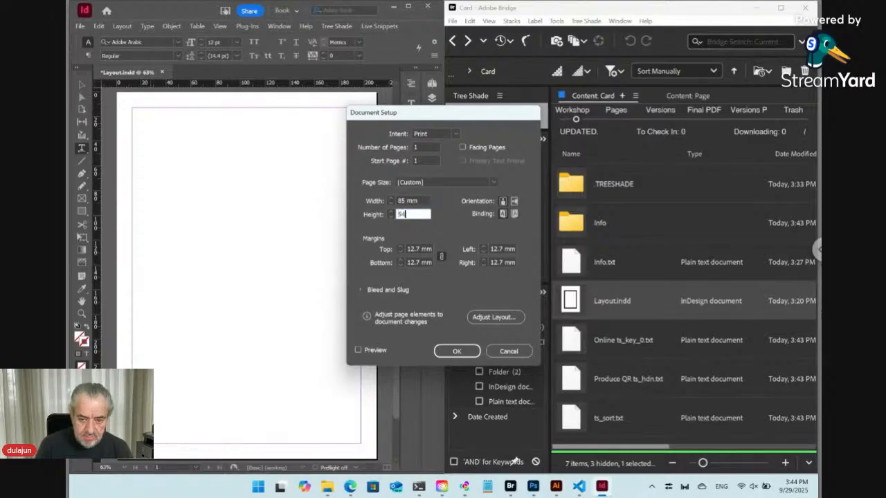
click(457, 351)
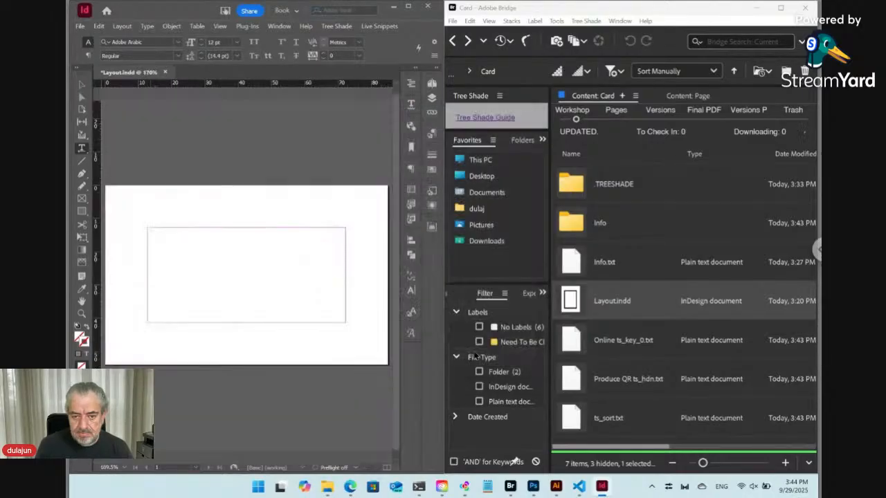
click(432, 84)
Step: Set the A-Parent page margins to 8 mm
double_click(408, 110)
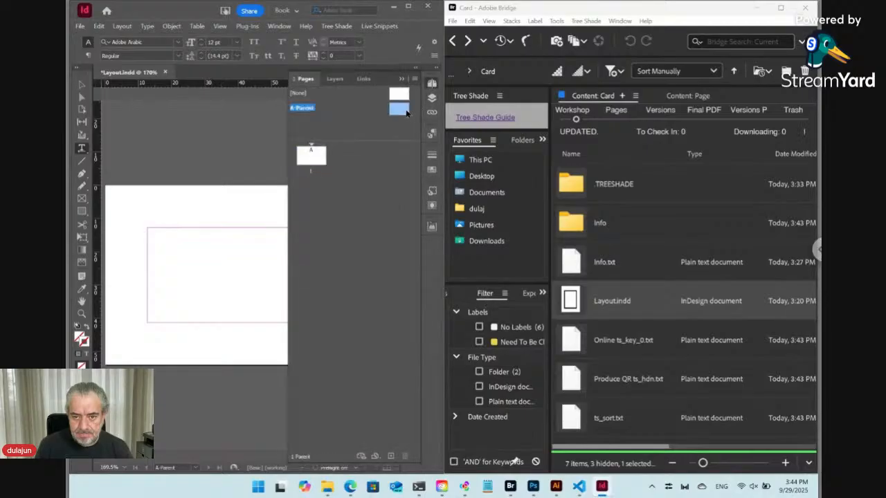
click(123, 27)
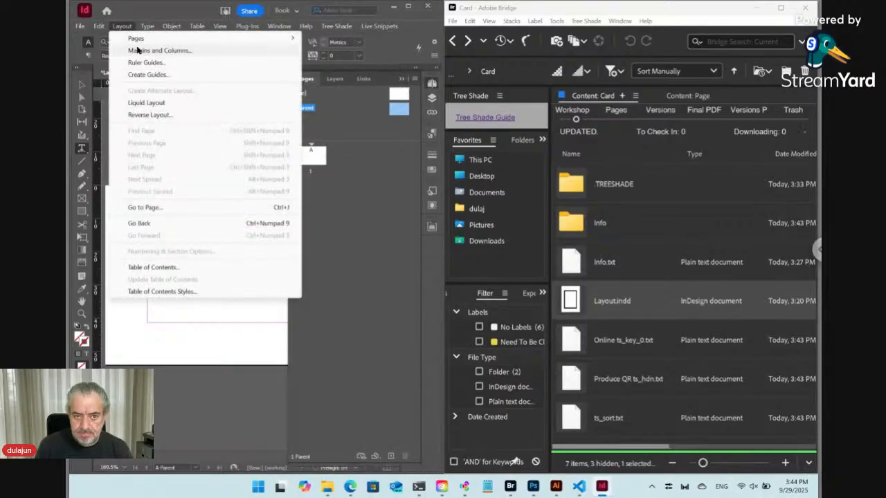
click(136, 50)
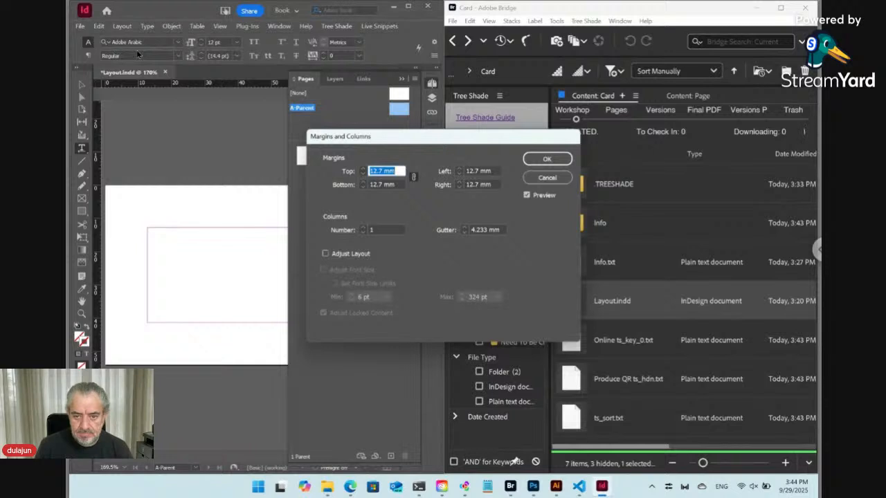
text(8)
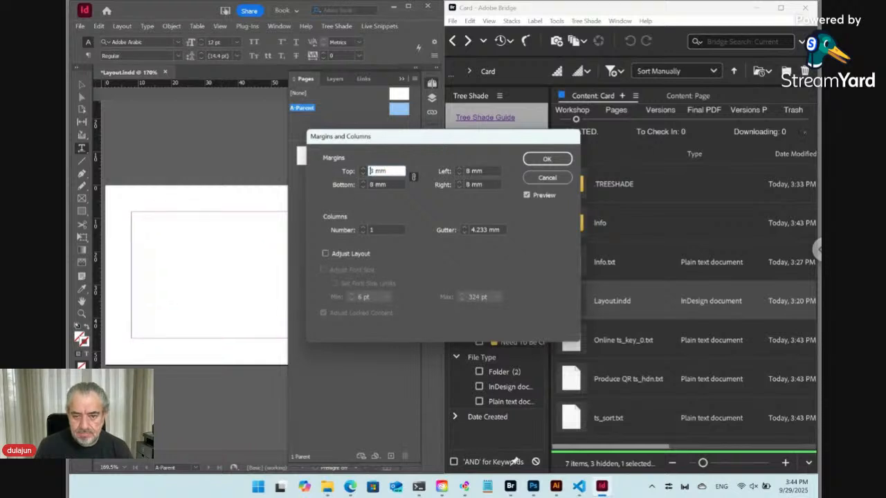
click(538, 161)
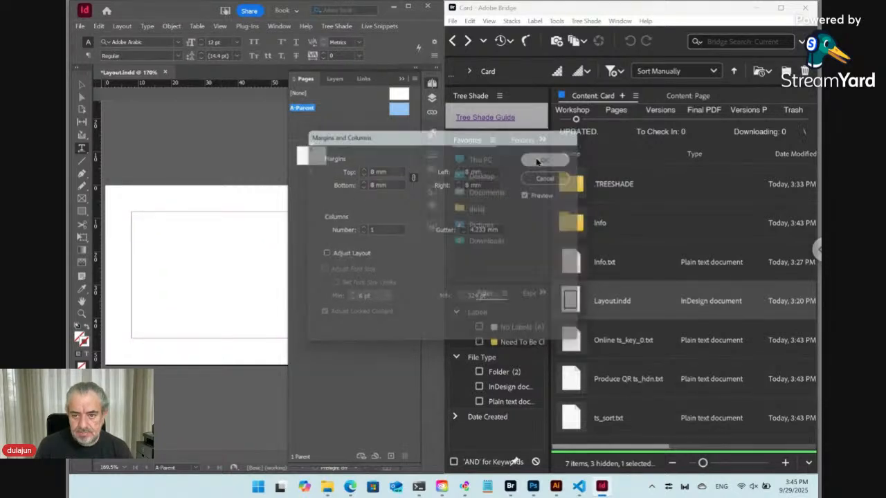
Step: Return to page 1 and draw a text frame from the top-left margin corner
click(315, 159)
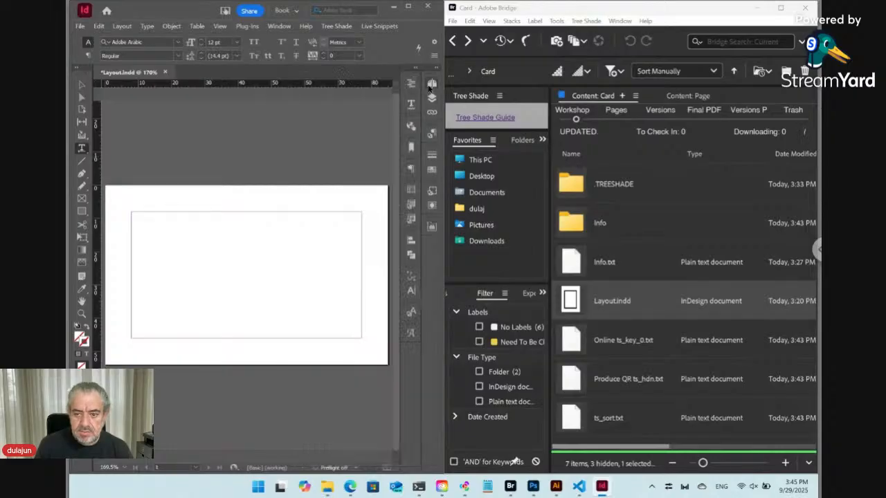
click(260, 194)
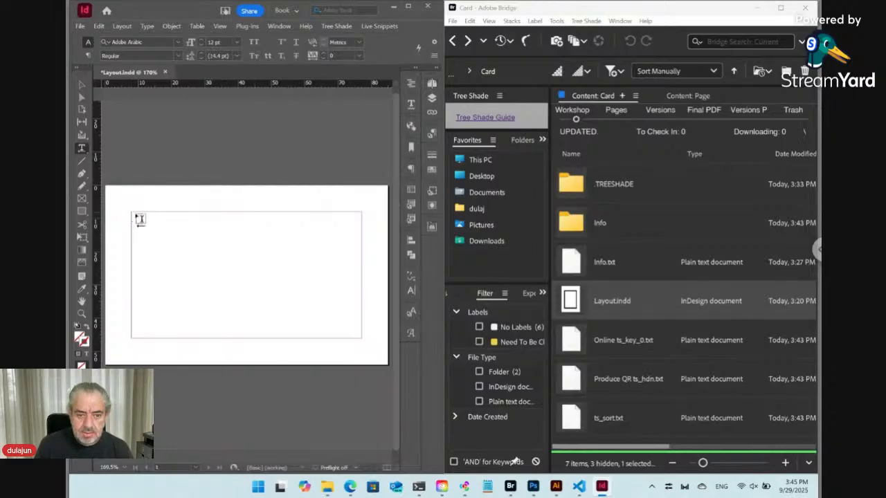
drag(132, 211, 361, 263)
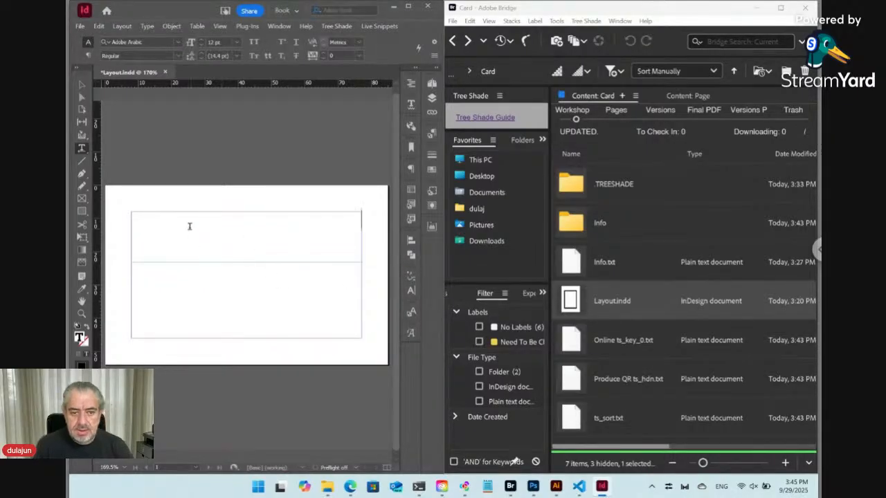
Step: Create a new paragraph style named Name
click(429, 133)
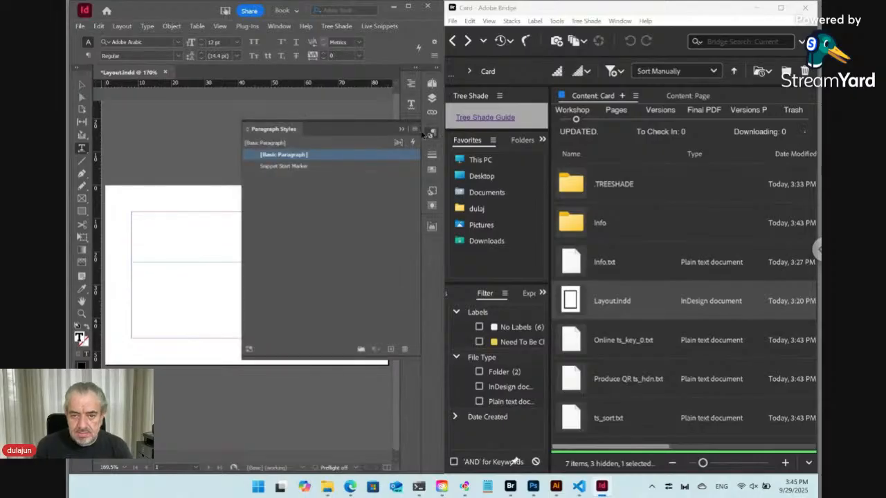
click(415, 130)
click(438, 132)
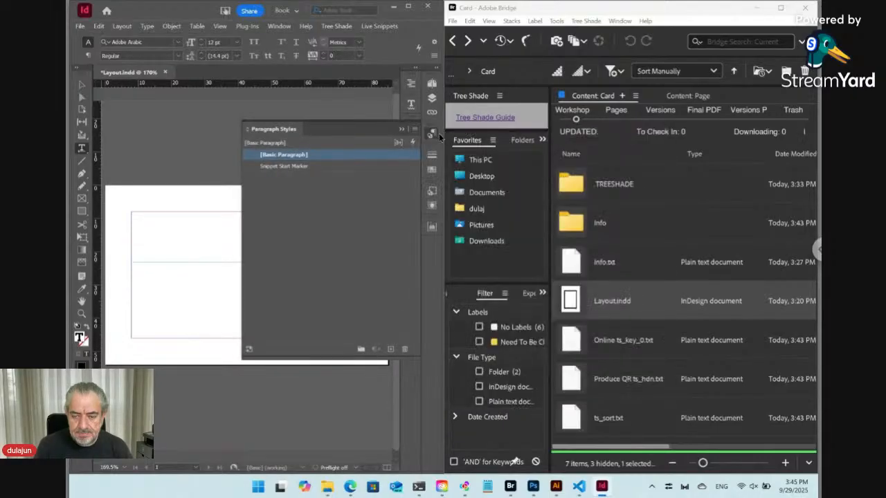
text(Name)
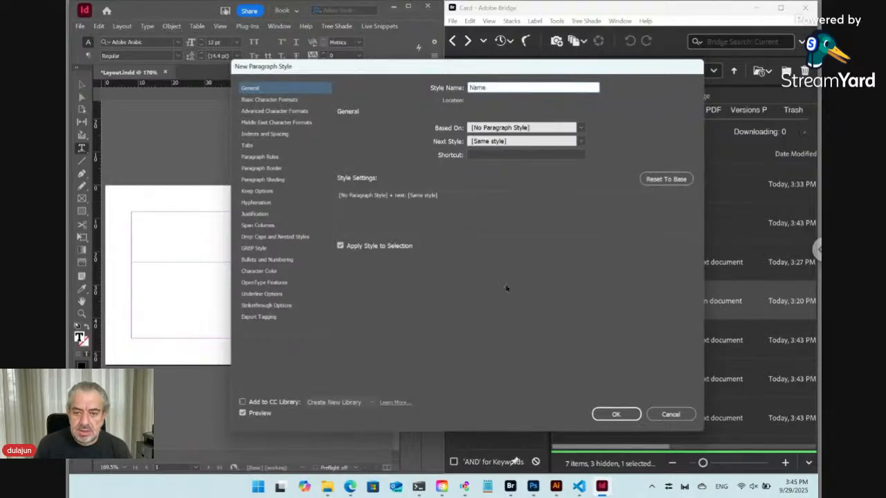
click(629, 415)
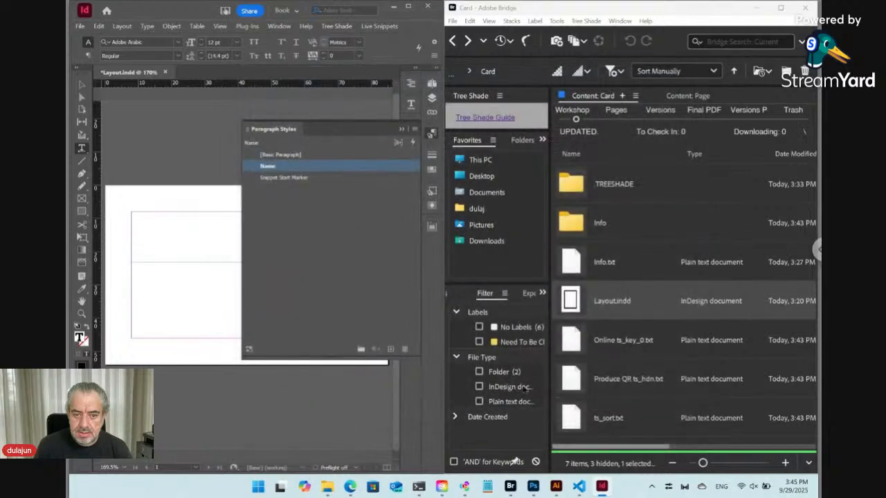
Step: Create a second paragraph style, Position, based on Name
click(415, 130)
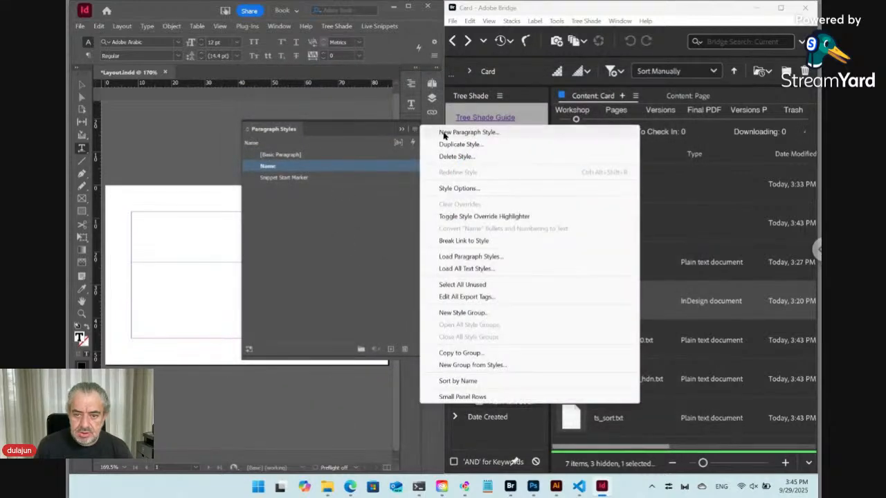
click(446, 132)
text(Position)
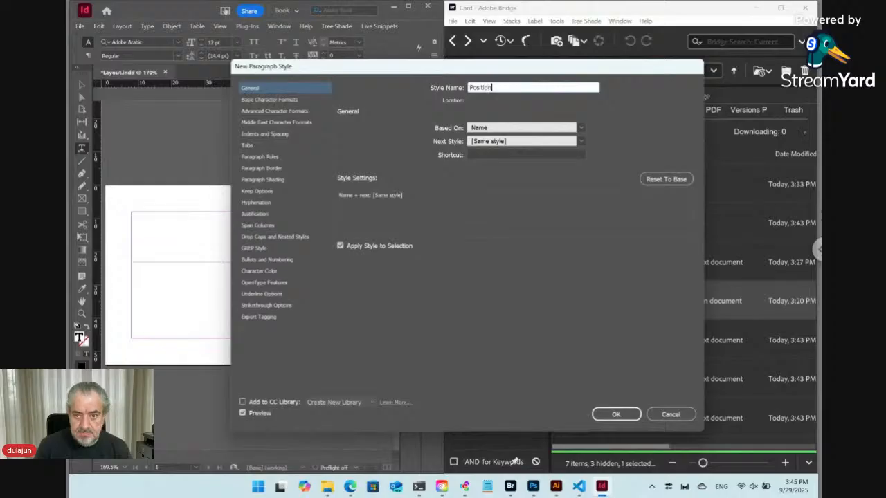
click(608, 415)
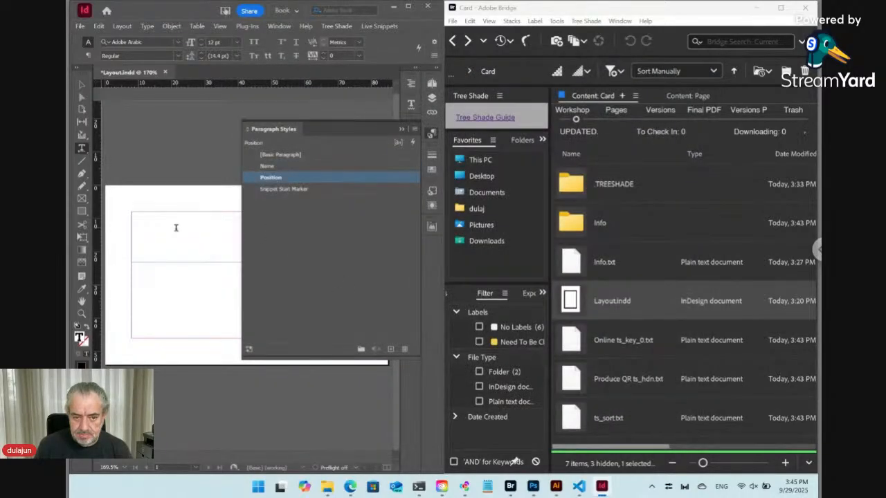
click(274, 167)
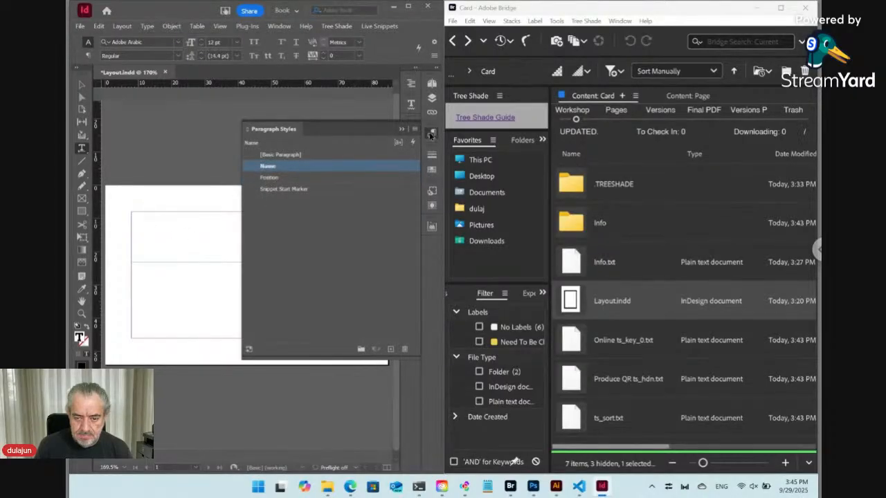
click(430, 135)
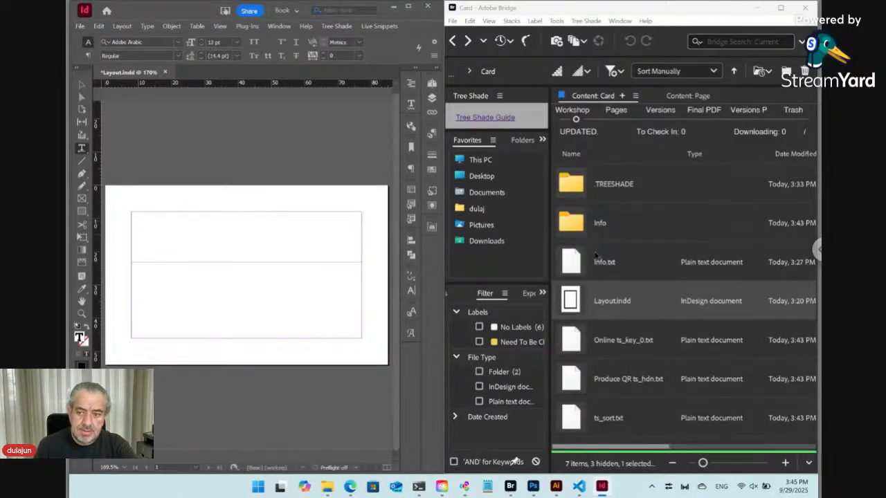
Step: Open the Info folder in Bridge and place Name.txt onto the InDesign card page
click(587, 230)
double_click(587, 230)
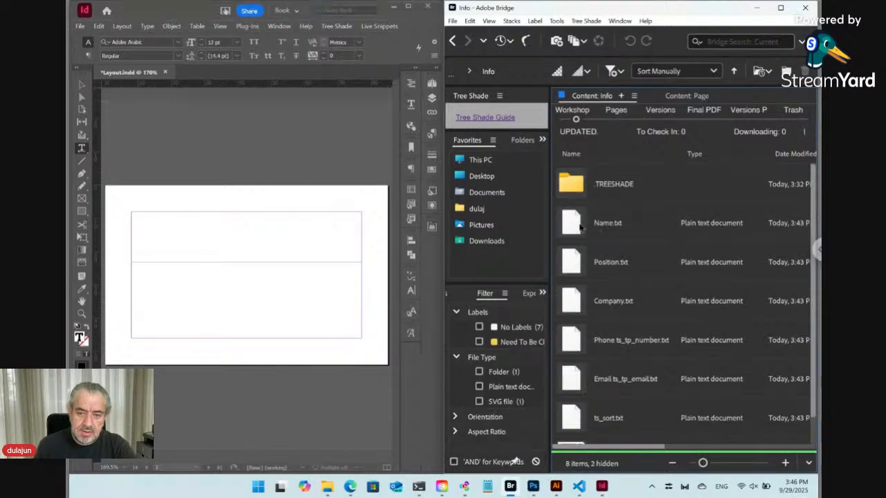
right_click(581, 227)
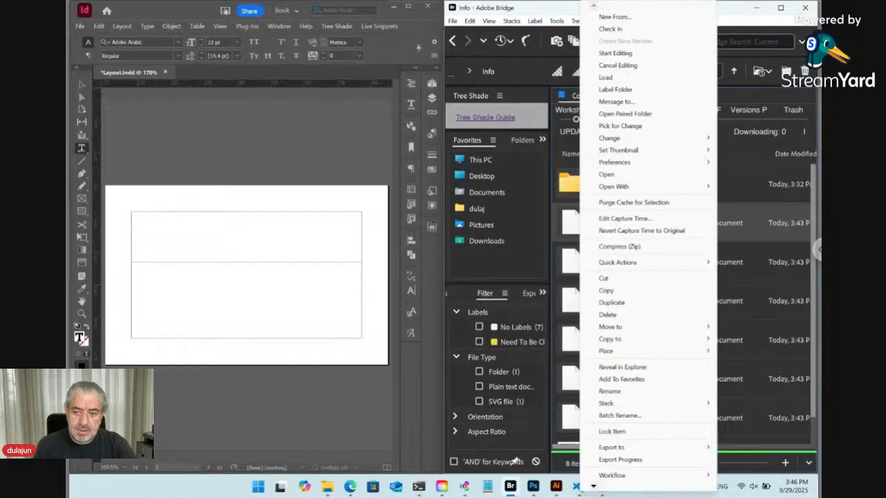
mouse_move(619, 352)
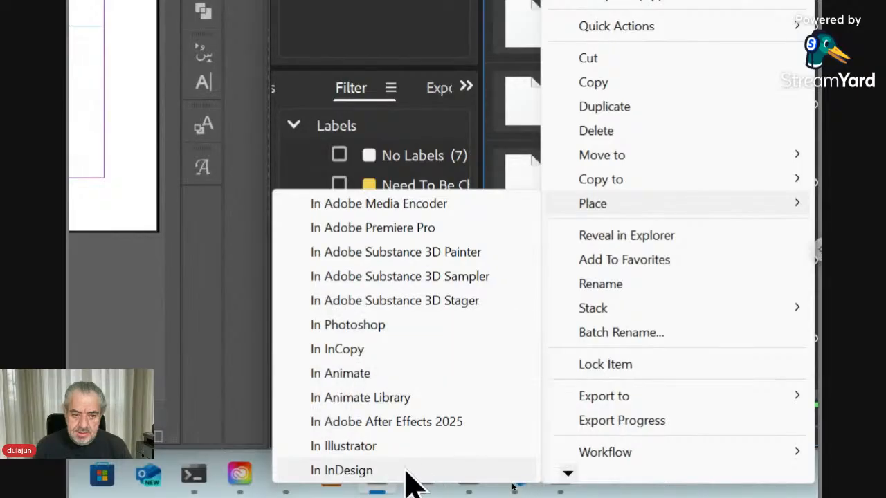
click(406, 472)
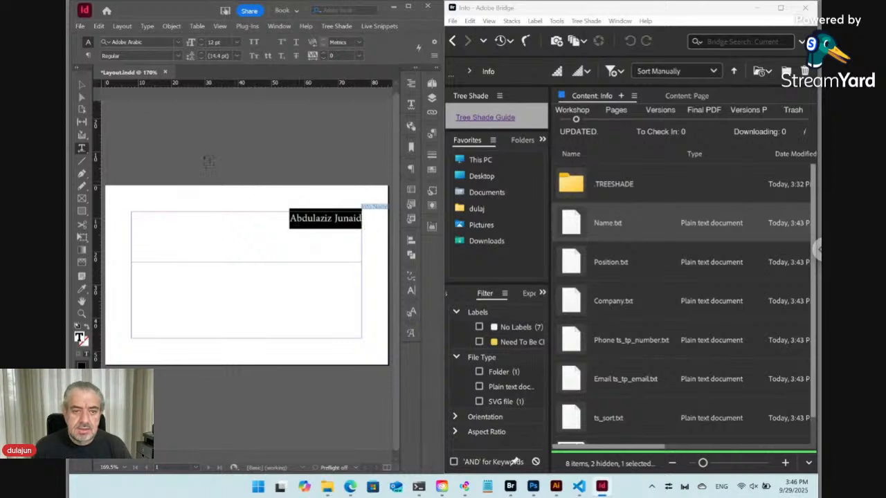
Step: Left-align the name and set it in Myriad Pro Bold at 14 pt
click(88, 56)
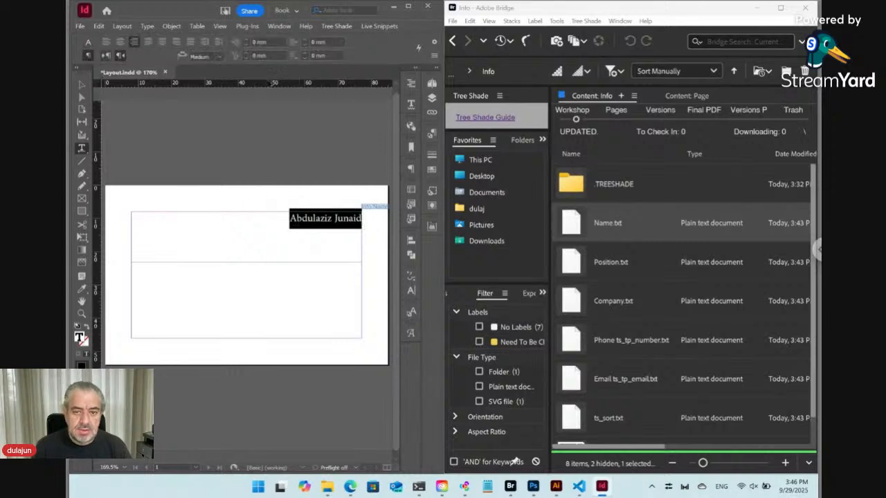
click(432, 133)
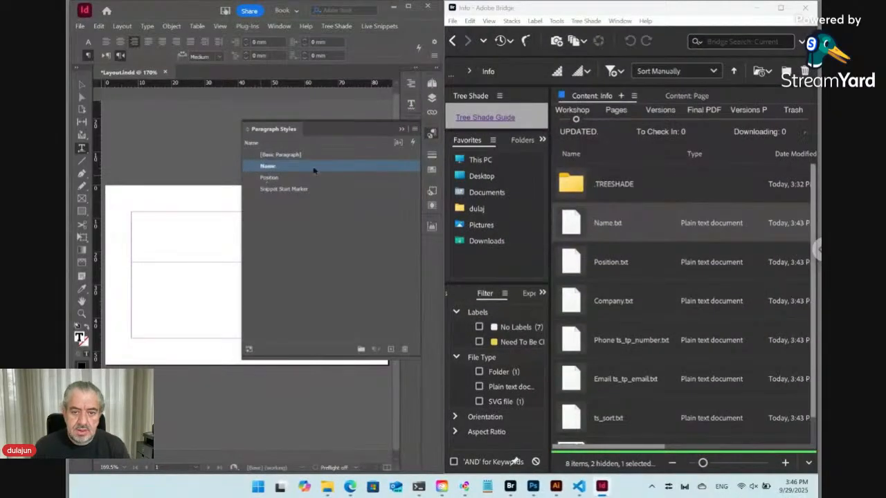
click(432, 133)
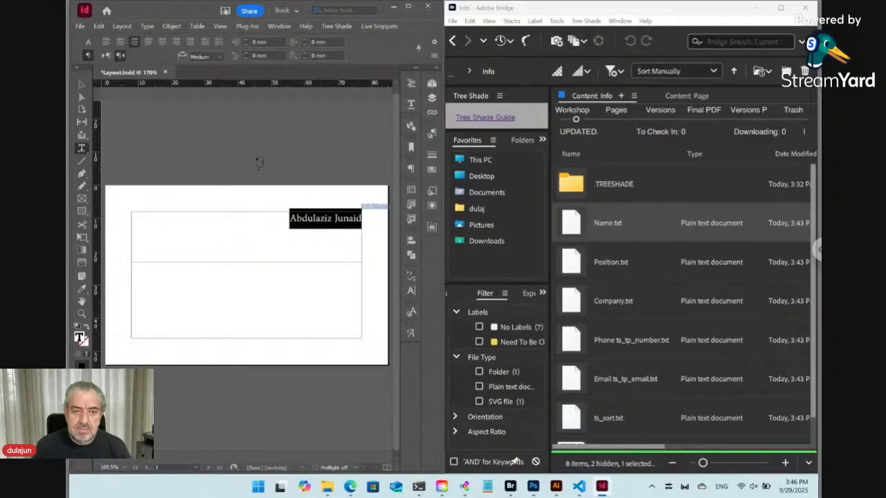
click(105, 43)
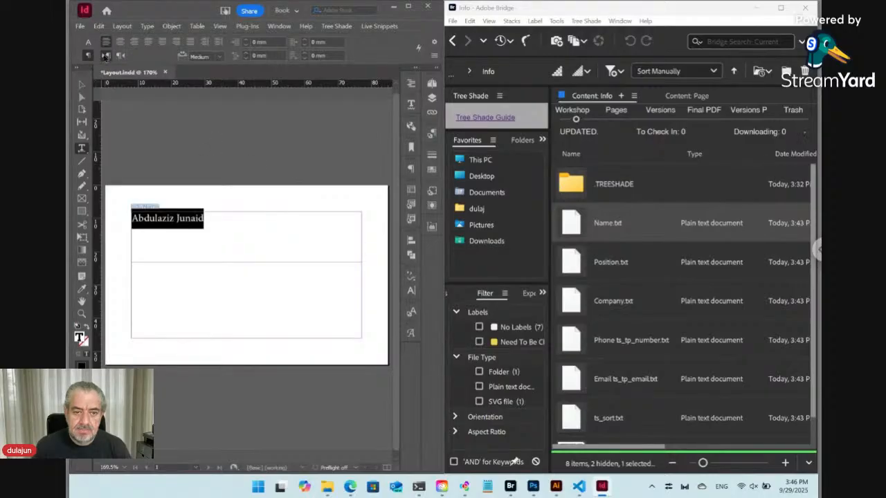
click(87, 42)
click(124, 43)
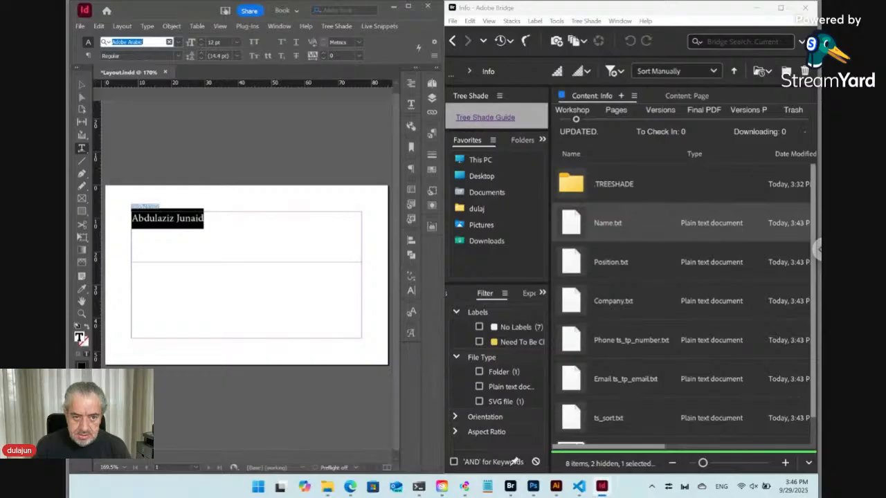
text(myriad)
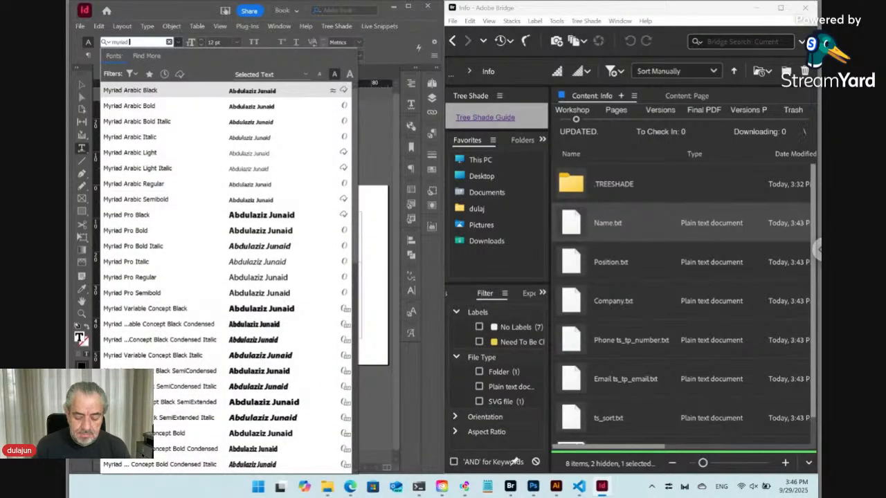
text( pro)
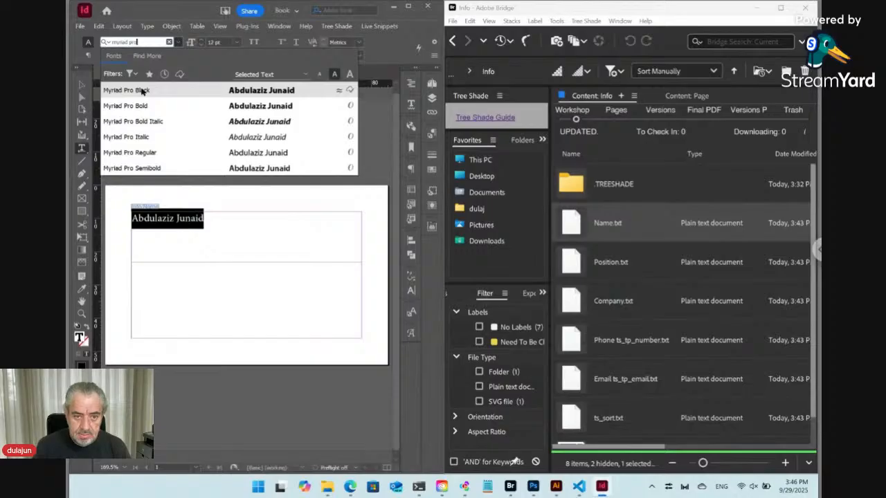
click(147, 108)
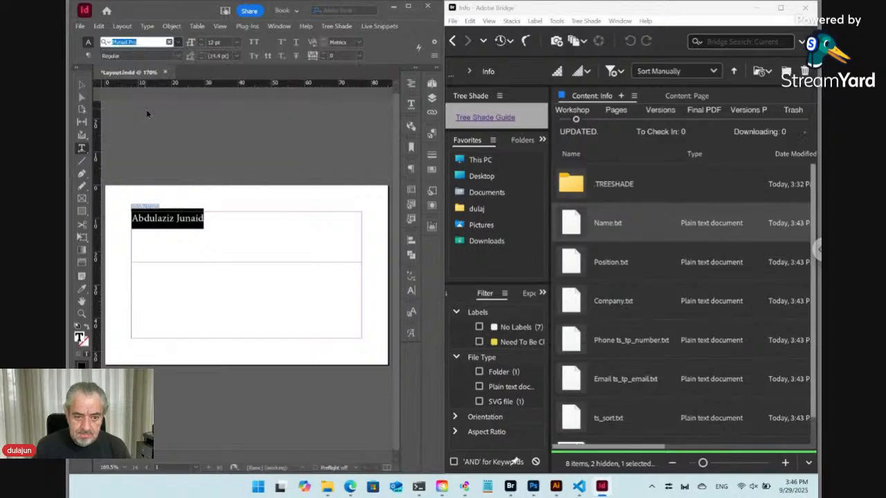
click(203, 43)
click(203, 43)
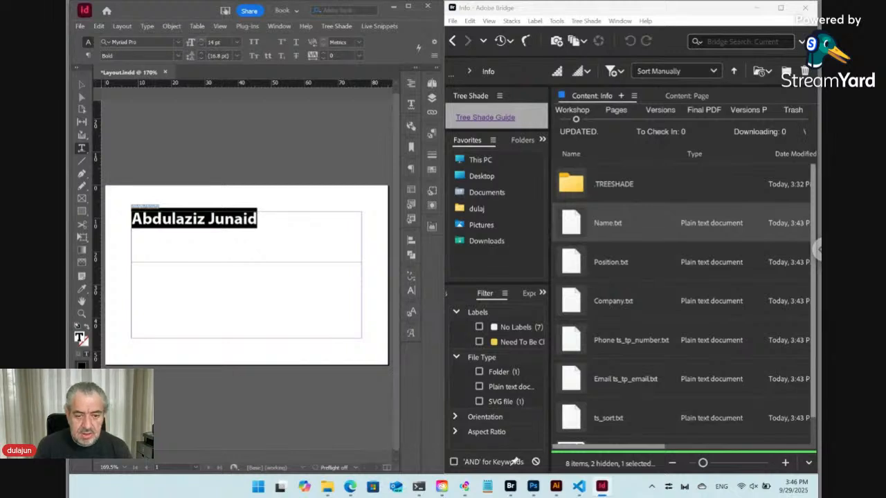
Step: Show hidden characters in the name's text frame
click(250, 219)
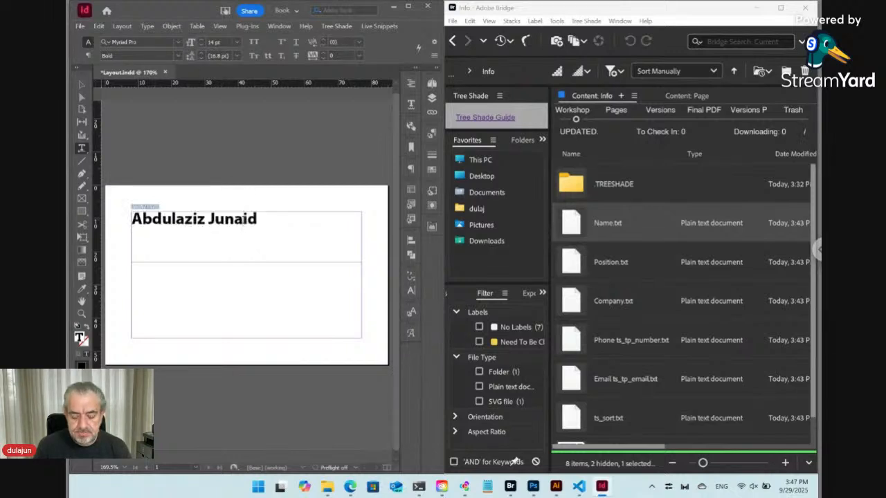
key(ctrl+alt+i)
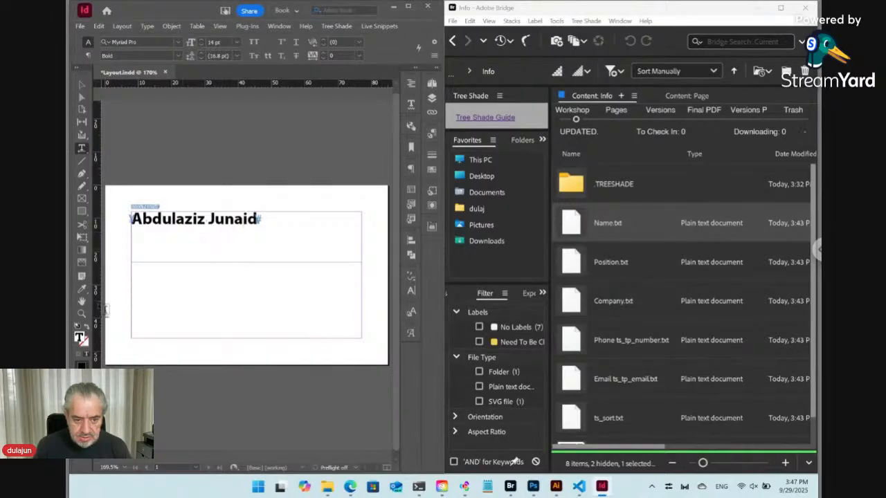
click(82, 313)
Step: Zoom in on the name's text frame and briefly preview the card without guides
drag(114, 186, 277, 271)
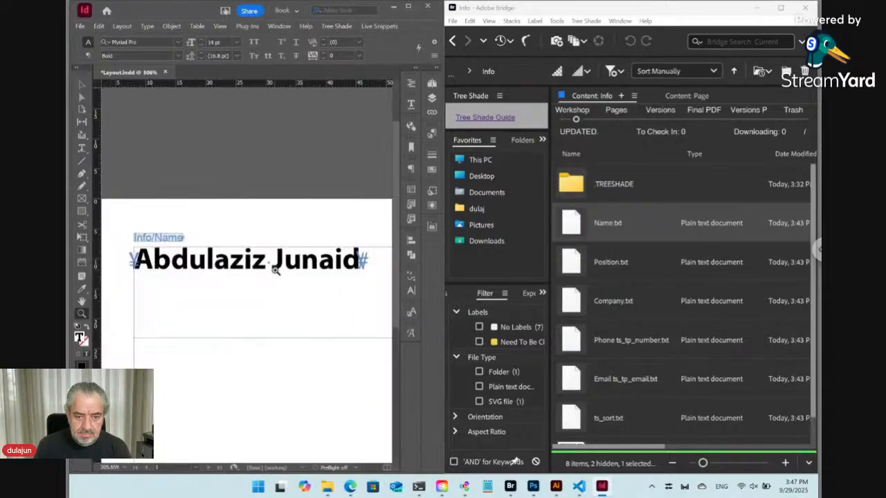
click(82, 149)
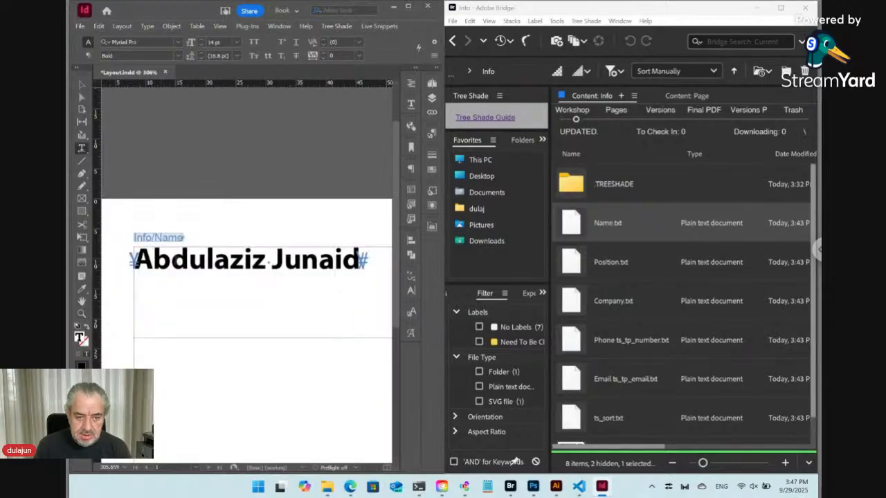
key(Left)
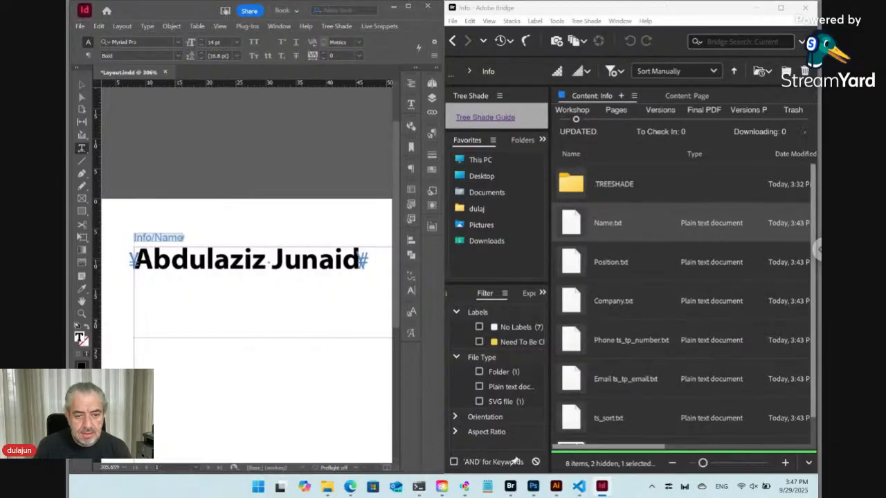
key(Left)
key(ctrl+shift+a)
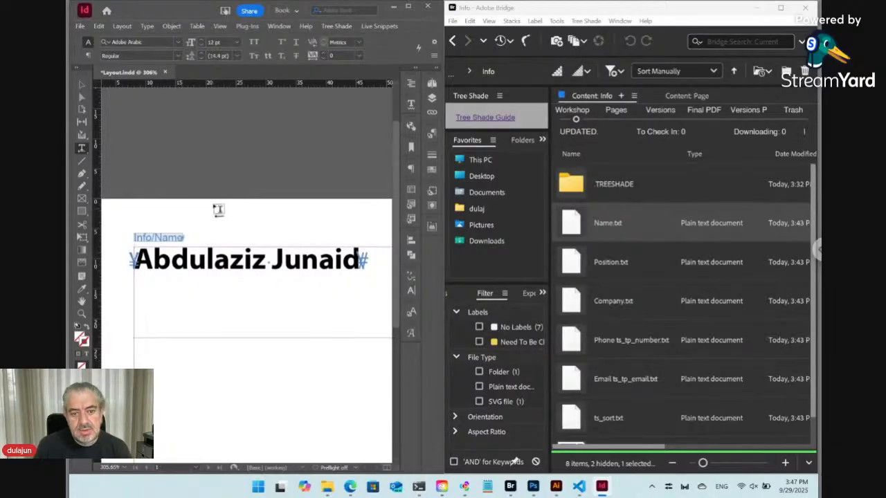
key(w)
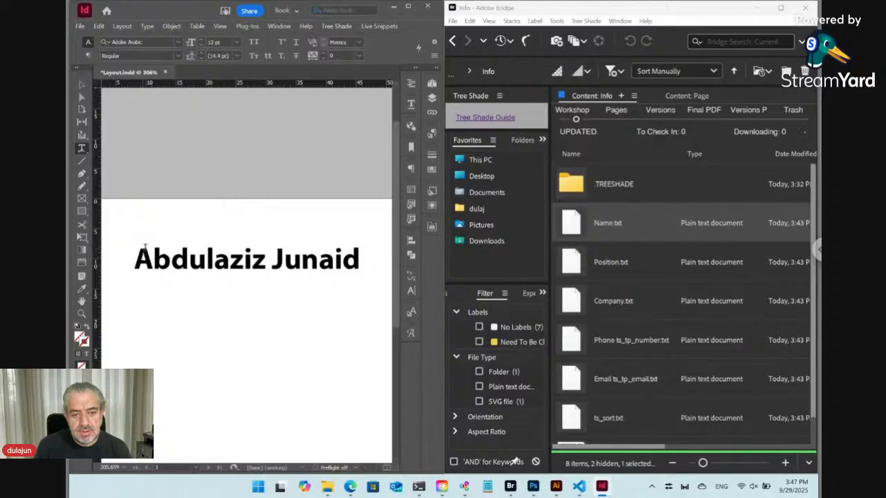
key(w)
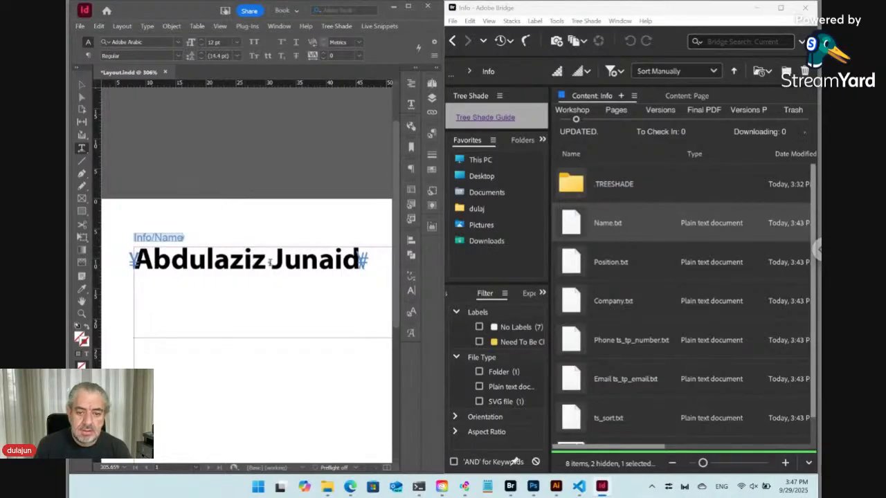
Step: Insert a paragraph break at the end of the name
click(267, 263)
key(End)
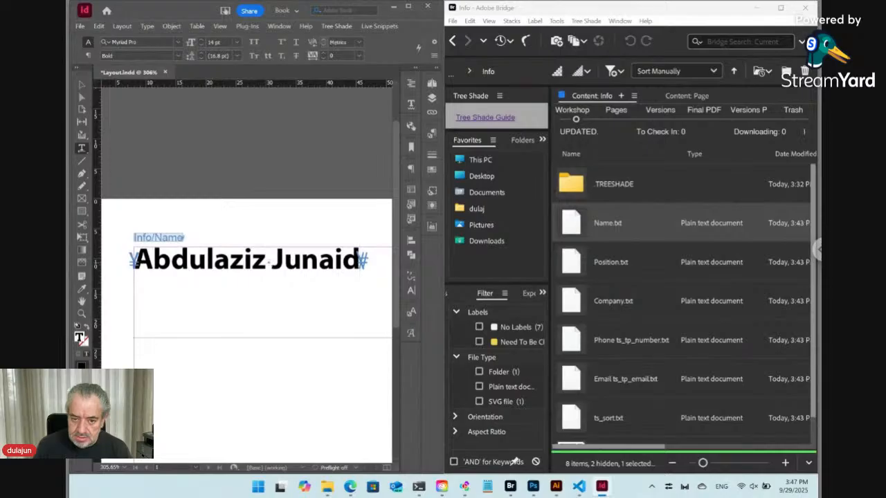
key(Return)
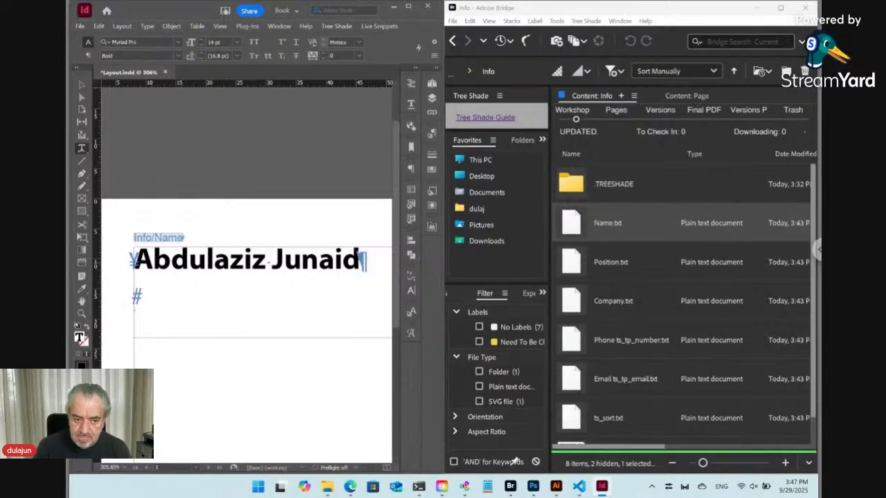
Step: Place Position.txt from Bridge into the InDesign card
click(571, 264)
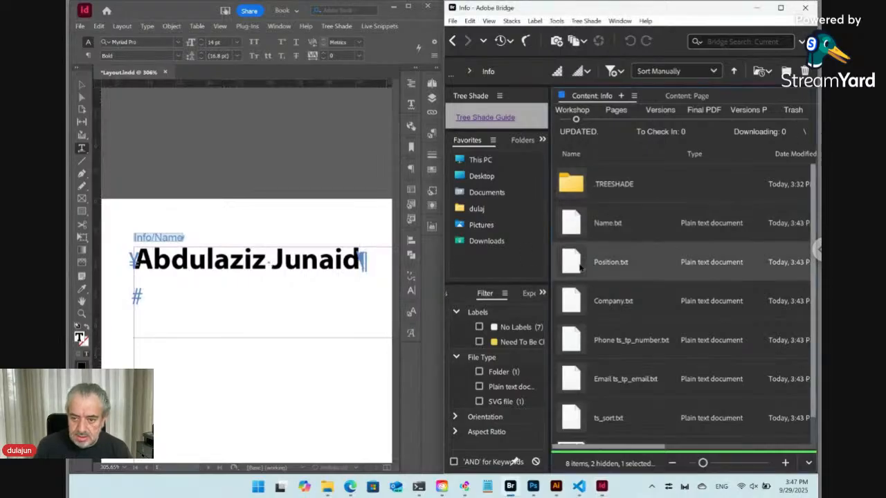
right_click(573, 264)
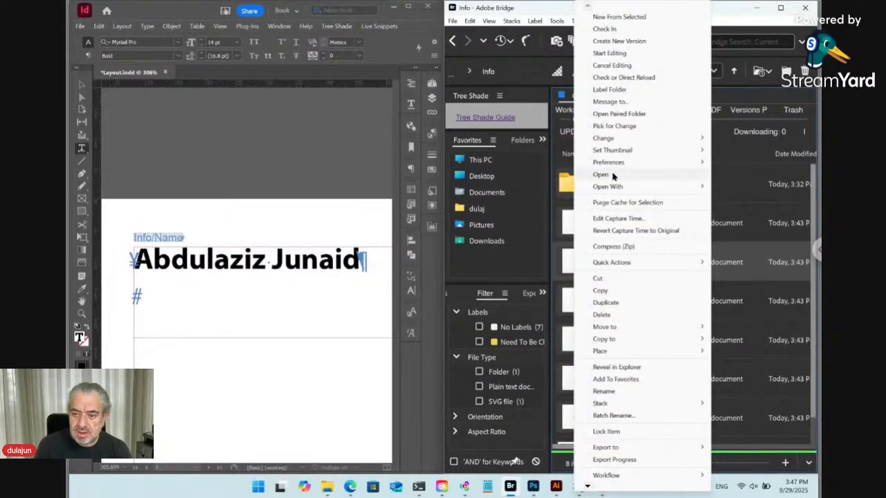
mouse_move(605, 354)
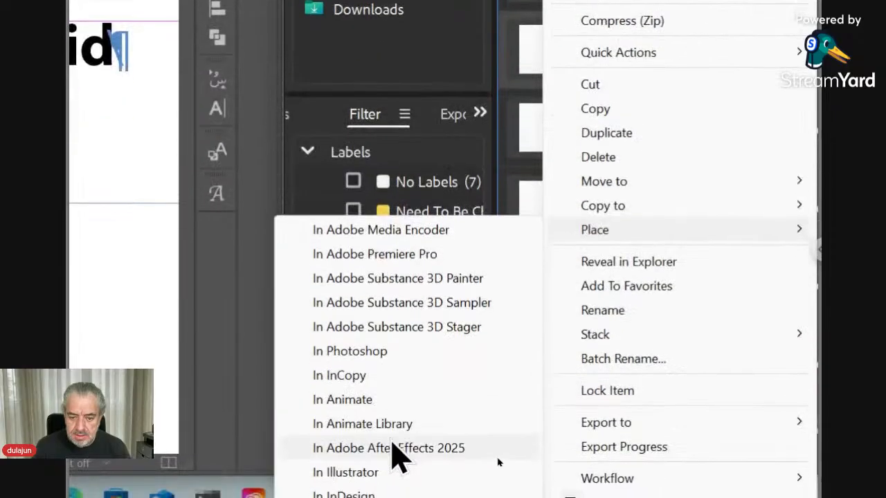
click(398, 471)
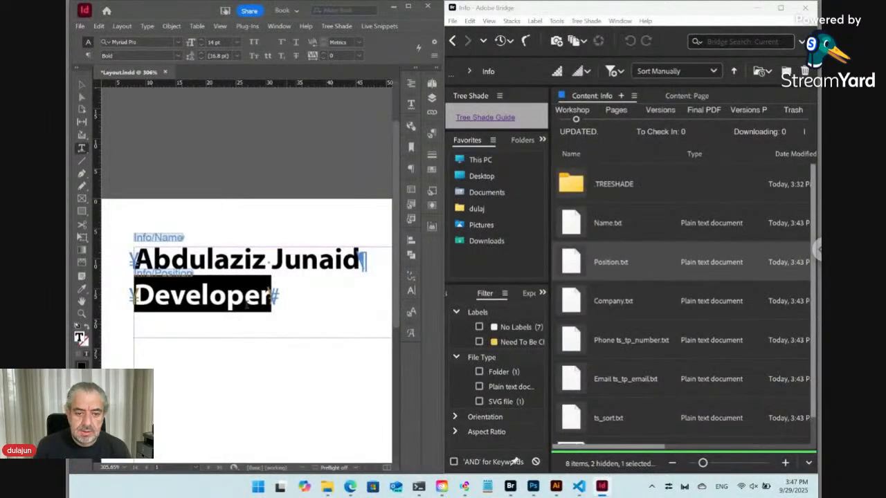
Step: Apply the Position paragraph style to Developer, then set it to Semibold at 12 pt
click(230, 296)
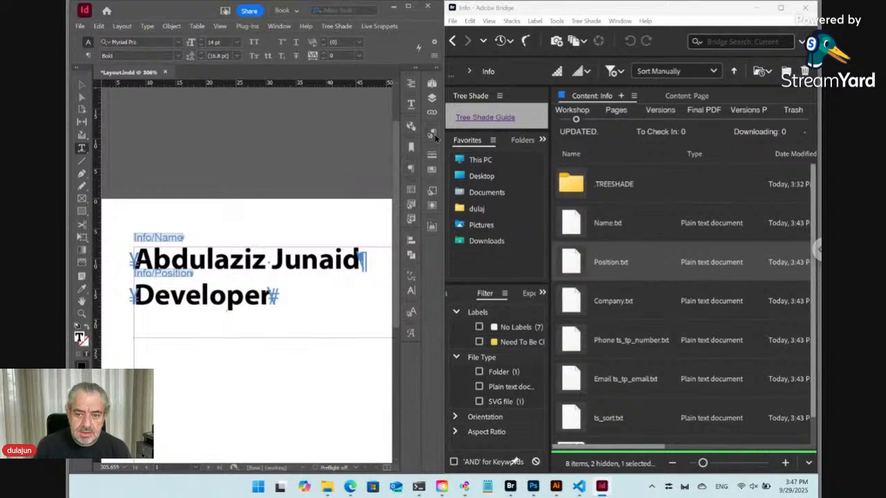
click(432, 135)
click(288, 177)
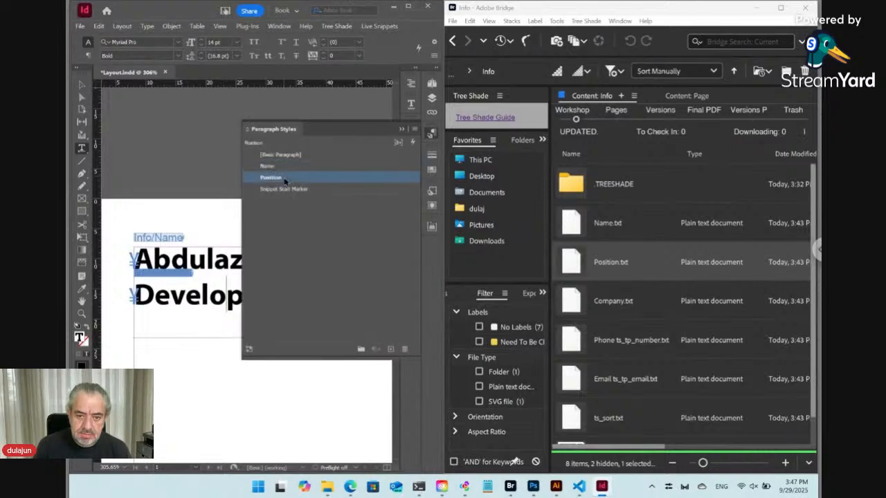
click(432, 134)
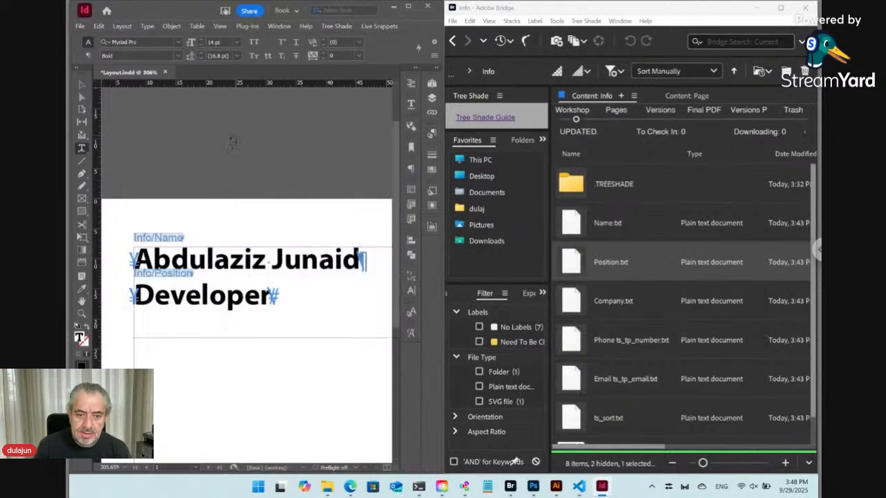
click(178, 55)
click(146, 89)
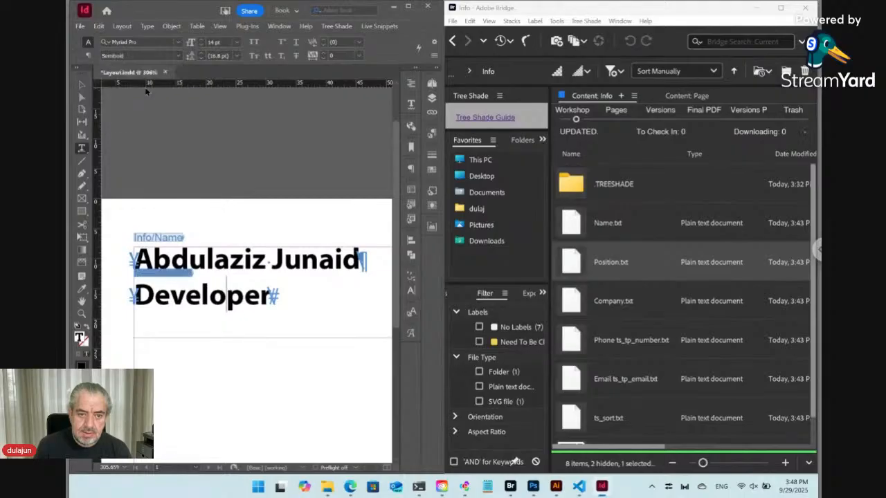
click(202, 46)
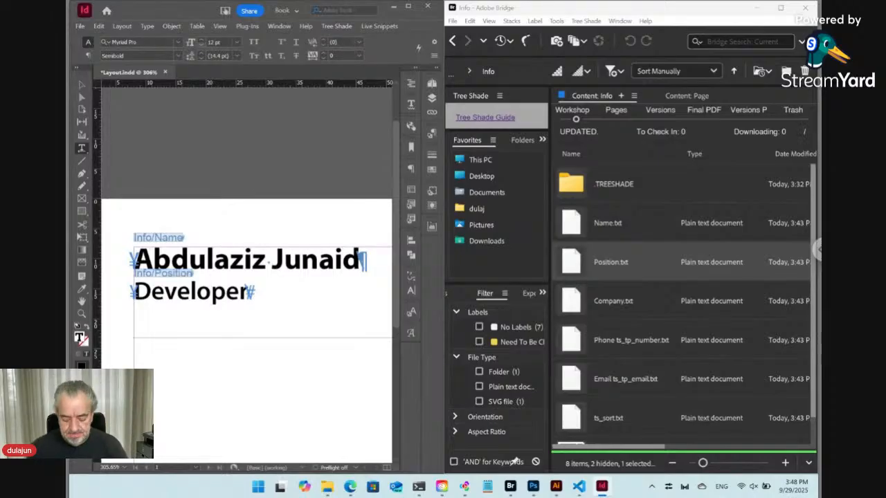
key(ctrl+0)
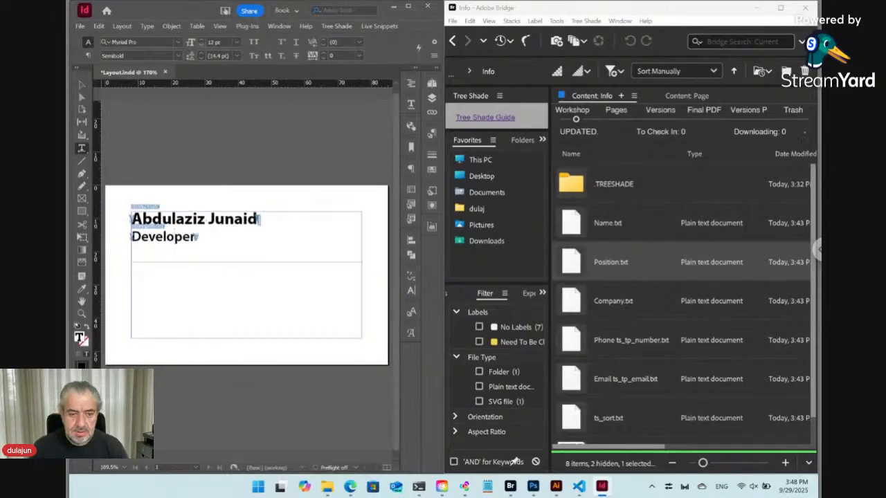
Step: Shorten the name frame and clear the copied text from the duplicate frame below
click(82, 85)
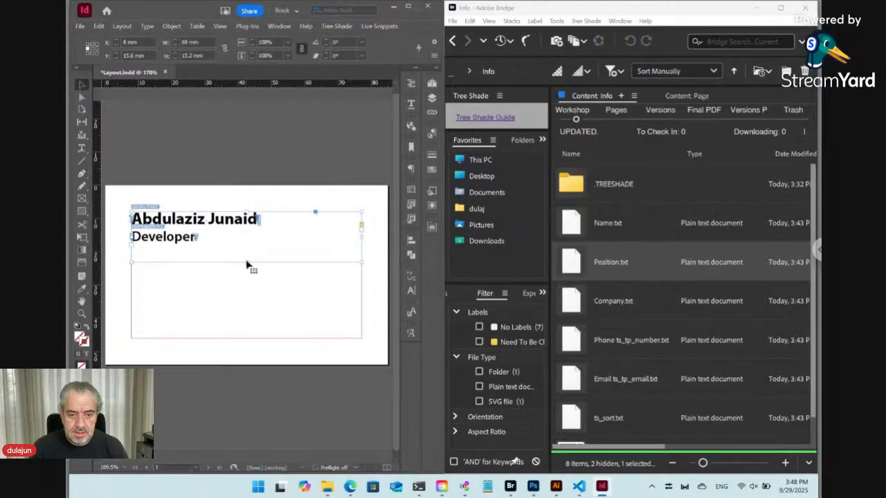
mouse_move(247, 261)
mouse_down()
mouse_move(247, 253)
mouse_move(242, 320)
mouse_move(248, 258)
mouse_up()
double_click(192, 284)
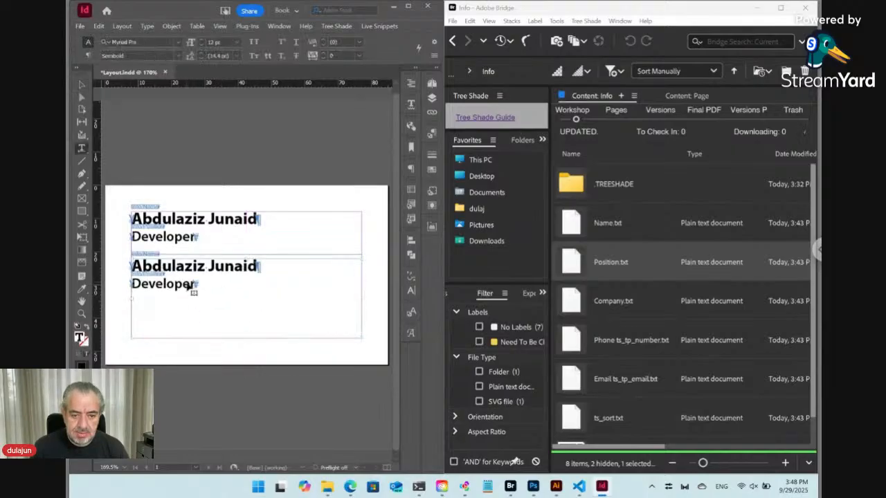
key(ctrl+a)
key(BackSpace)
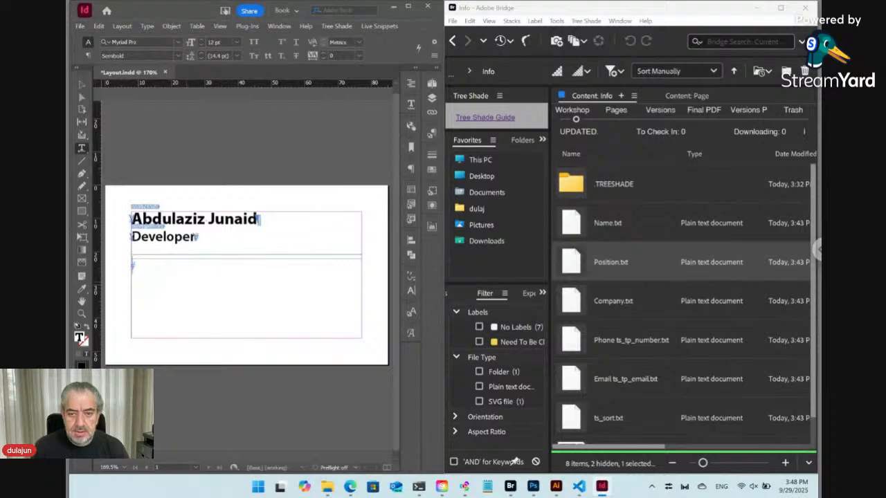
Step: Create a paragraph style named 'contacts' based on No Paragraph Style
click(431, 133)
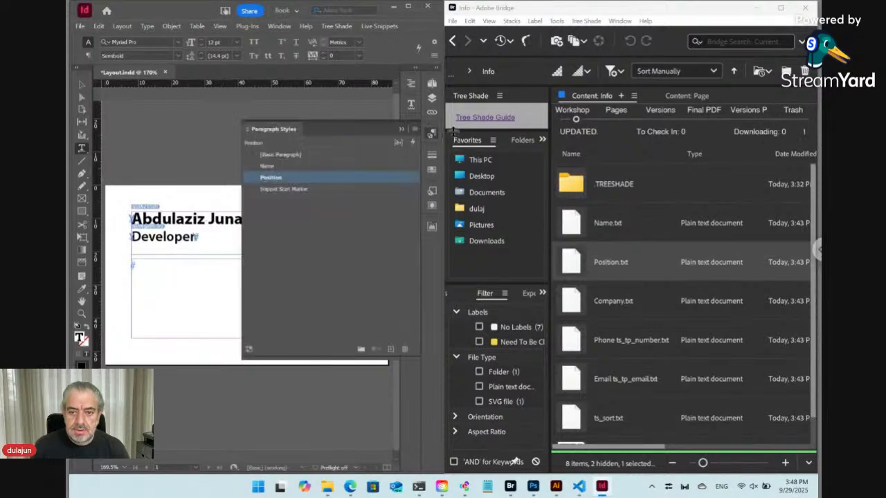
click(416, 130)
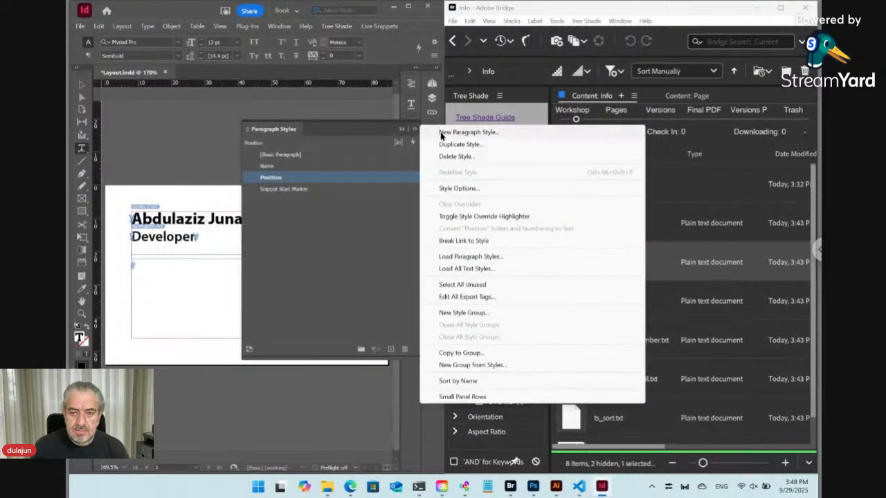
click(441, 131)
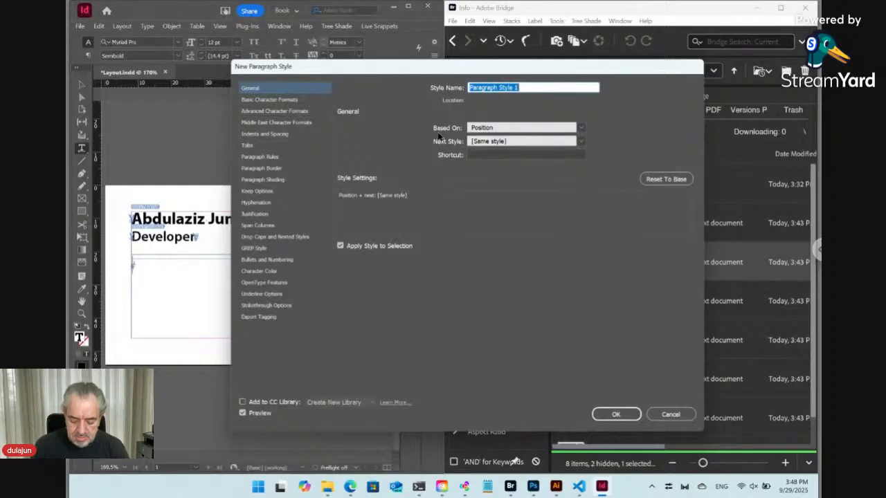
text(contacts)
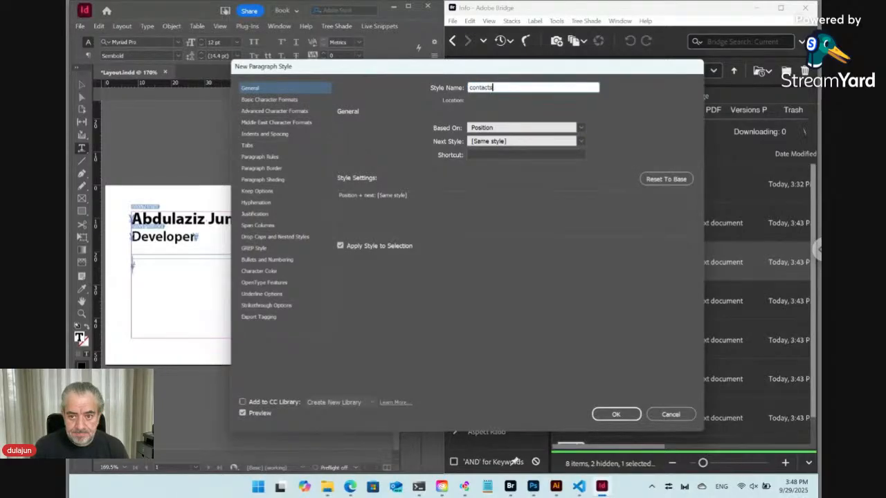
click(492, 130)
click(492, 139)
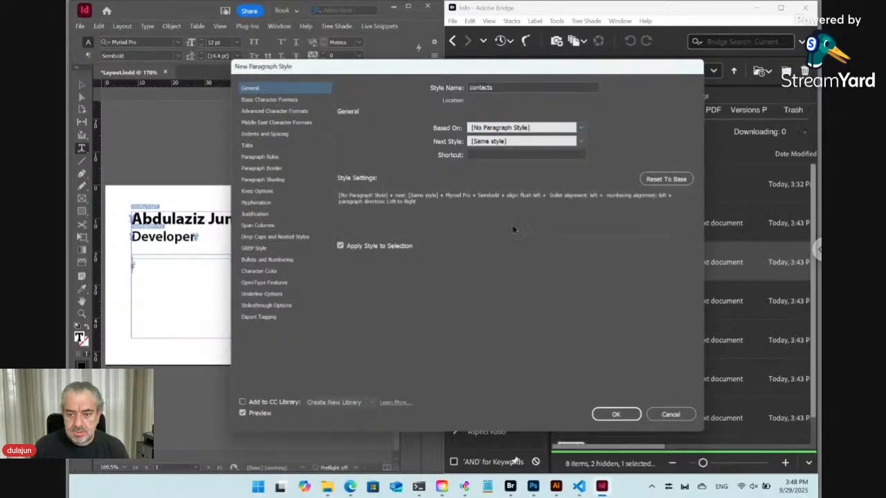
click(615, 413)
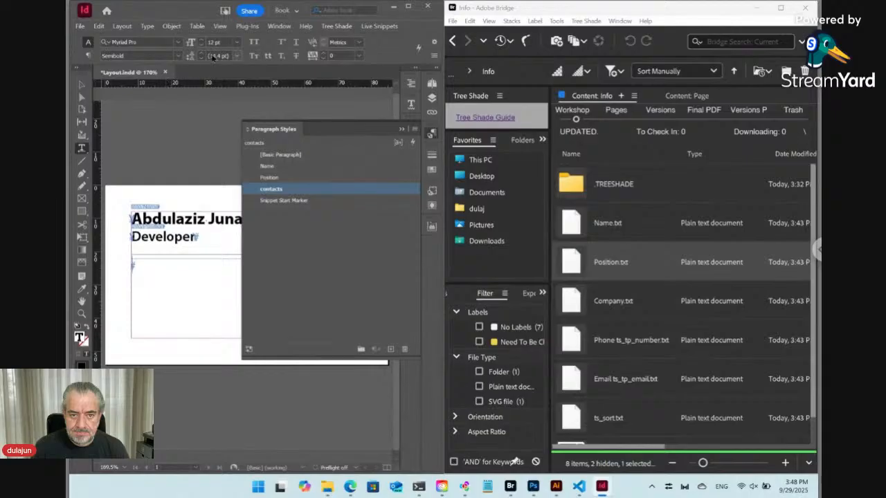
Step: Set the frame's text to Regular at 11 pt and type the label 'Phone:'
click(178, 55)
click(161, 67)
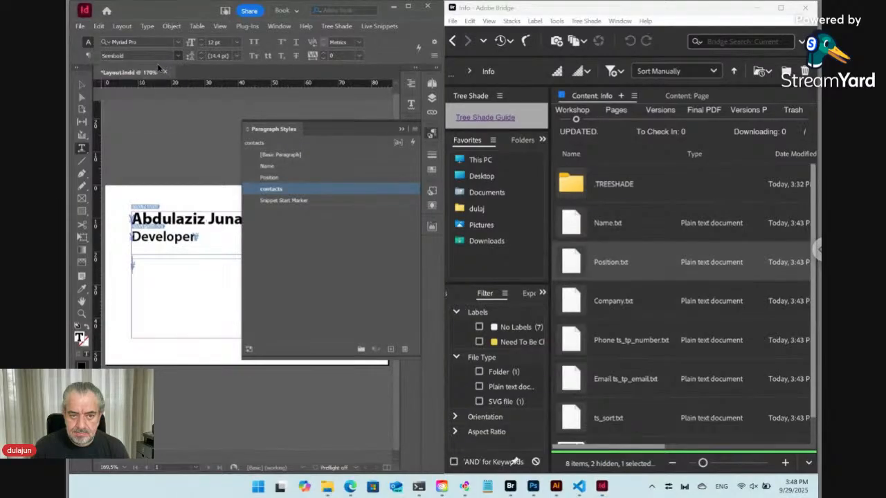
click(202, 45)
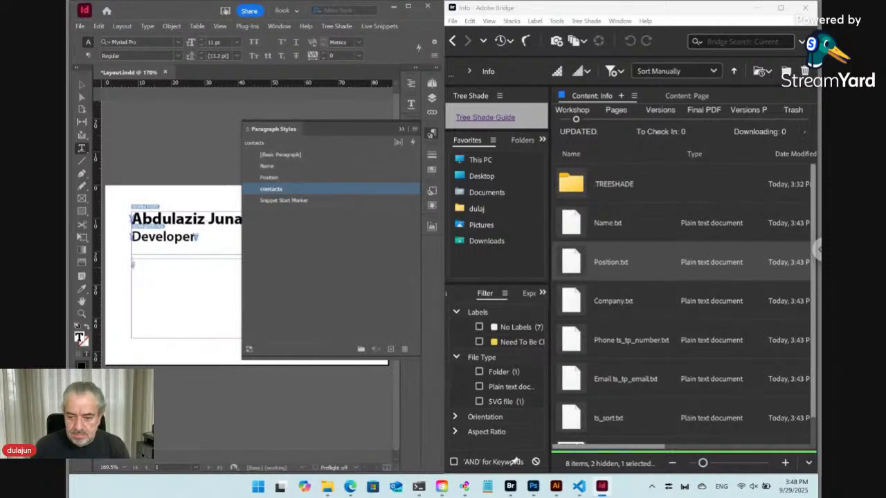
text(Phone)
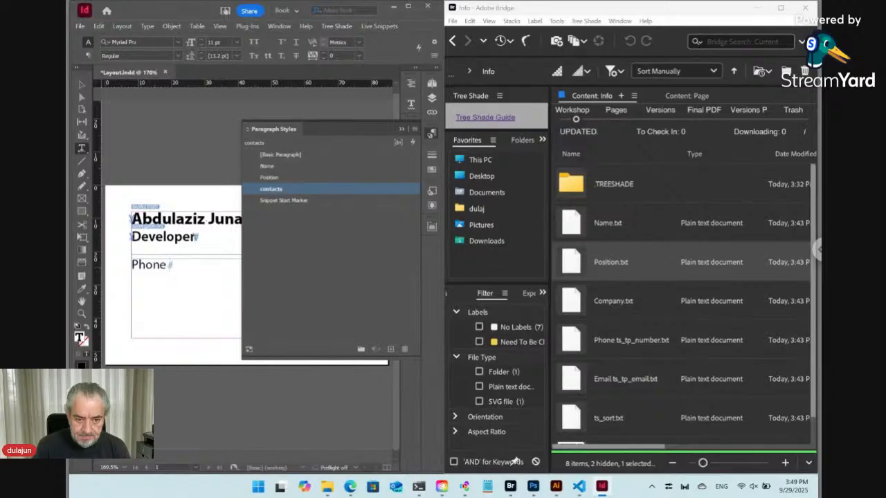
key(BackSpace)
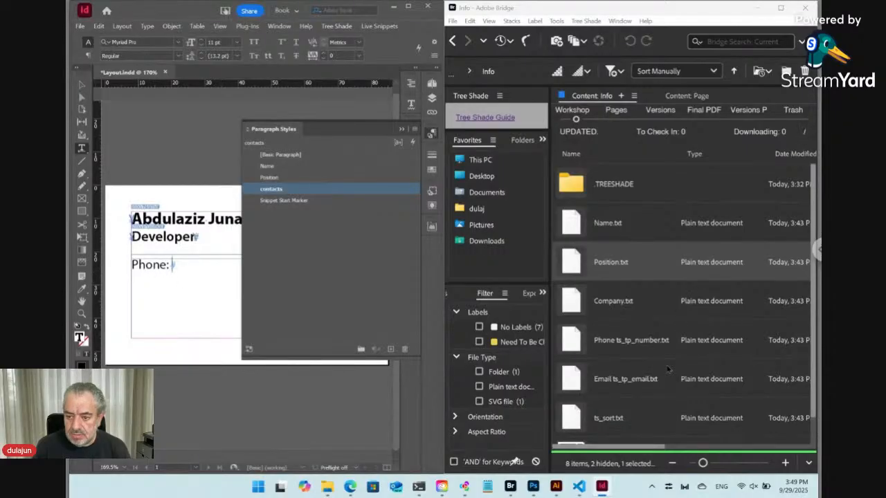
scroll(668, 369, down, 1)
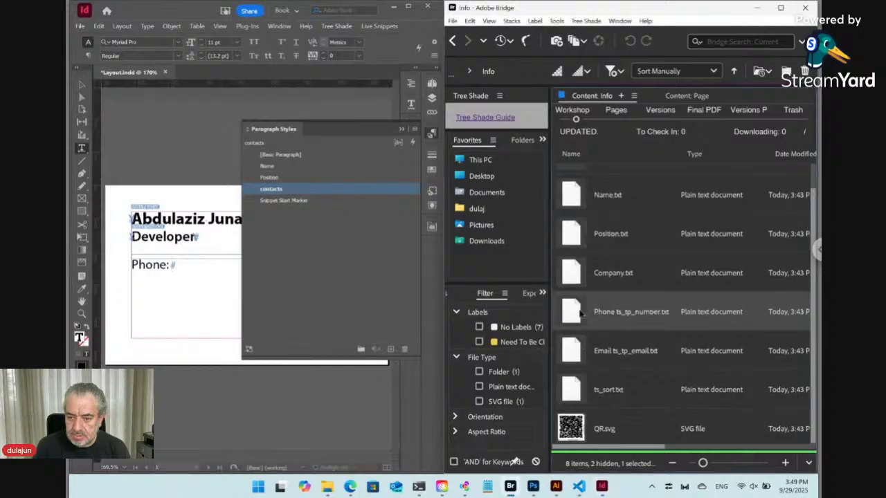
Step: Place the phone number file's text after 'Phone:' and start a new line below it
right_click(580, 313)
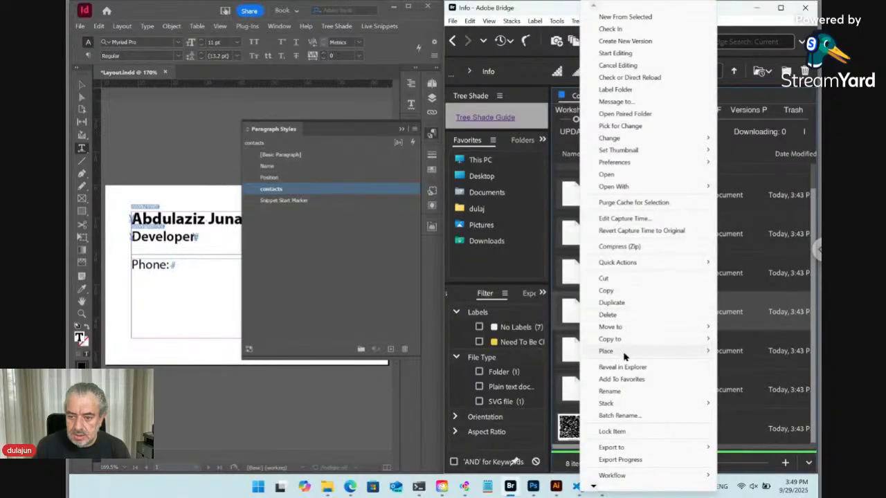
mouse_move(625, 353)
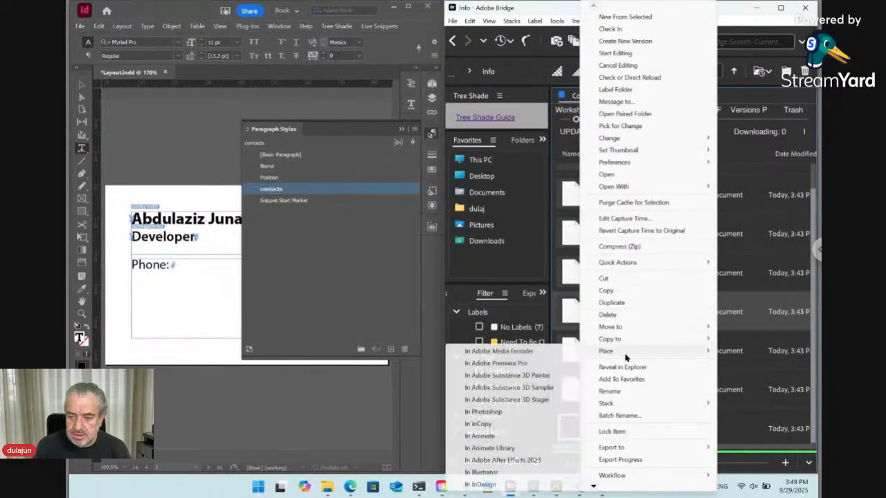
click(480, 485)
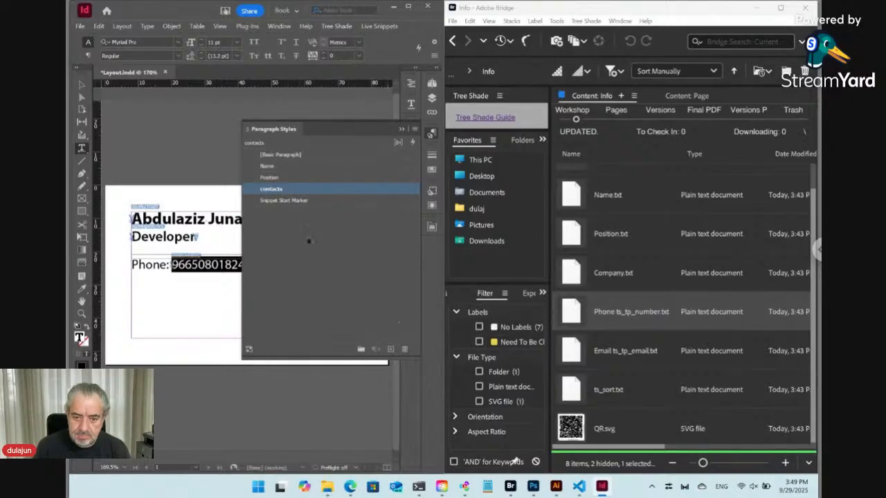
click(257, 250)
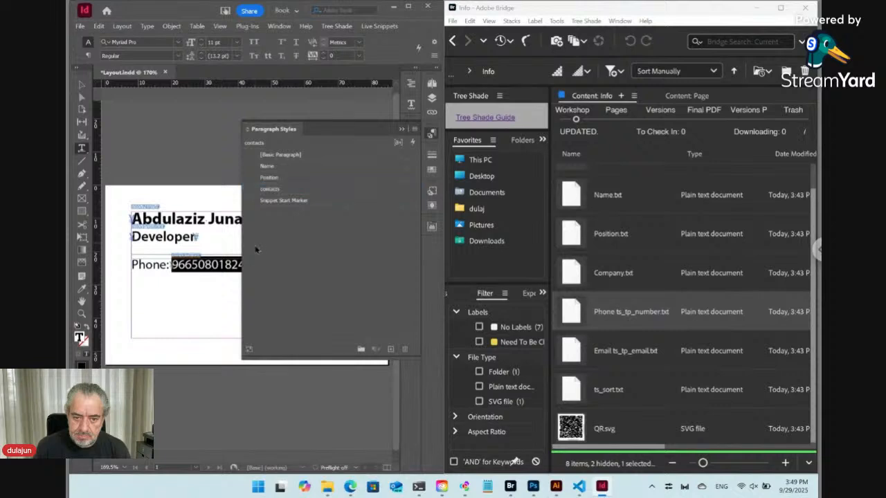
drag(242, 250, 295, 253)
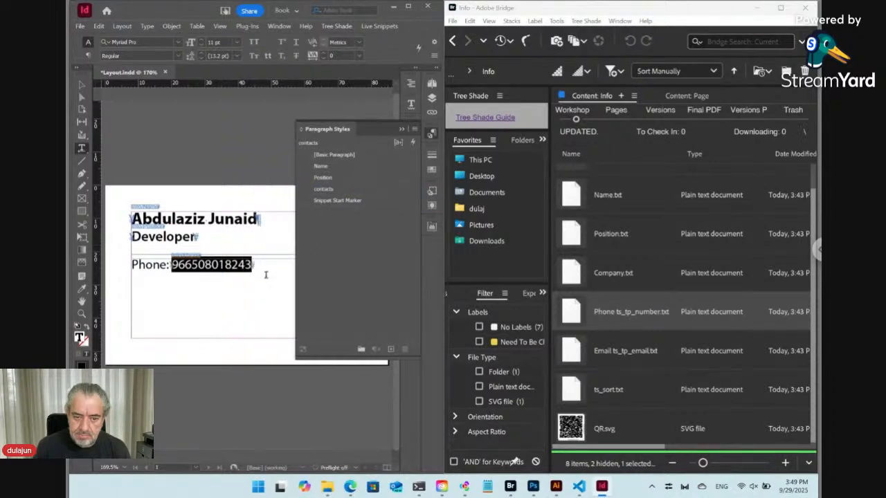
click(263, 268)
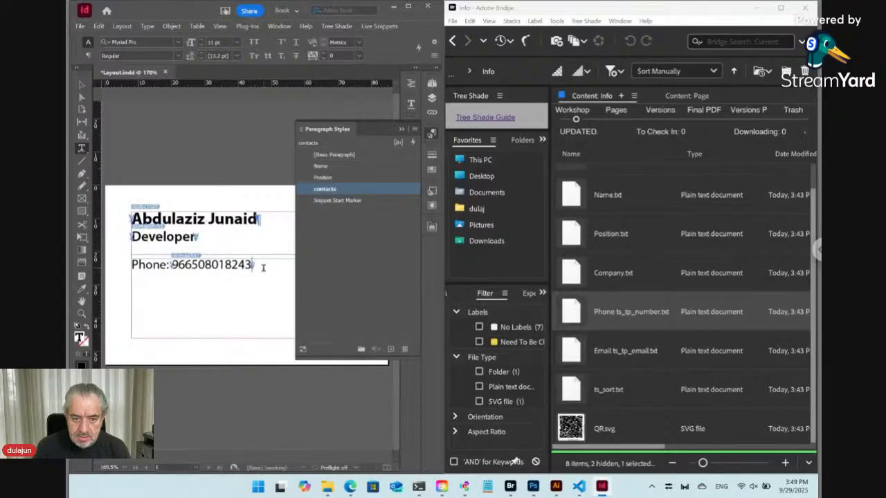
key(Return)
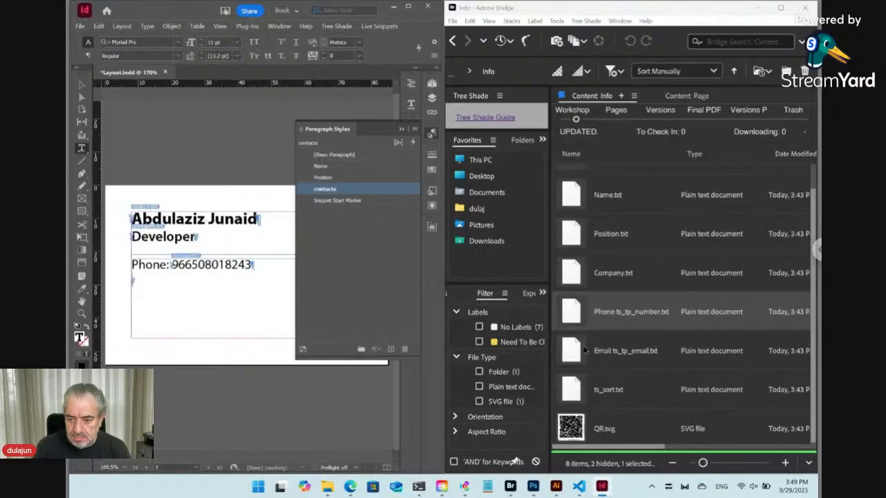
click(584, 350)
Step: Place the Email file's address below the phone number and drag QR.svg onto the card
right_click(583, 351)
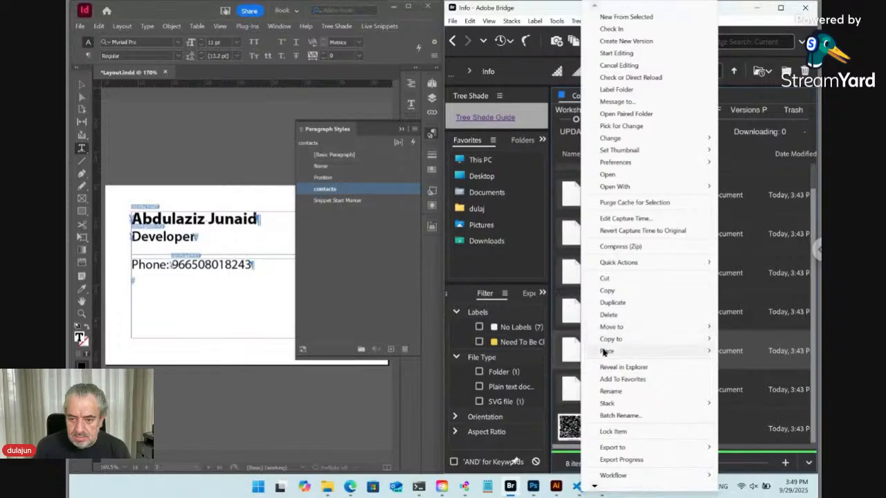
mouse_move(609, 351)
click(481, 485)
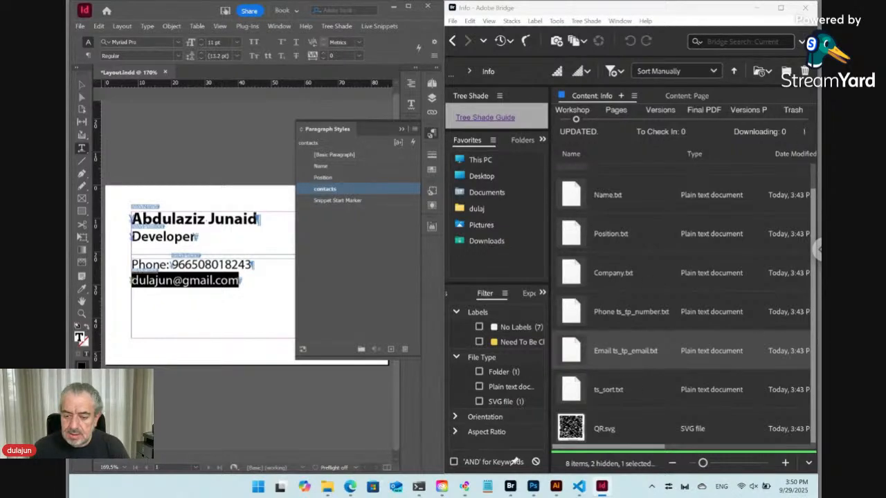
drag(572, 429, 258, 258)
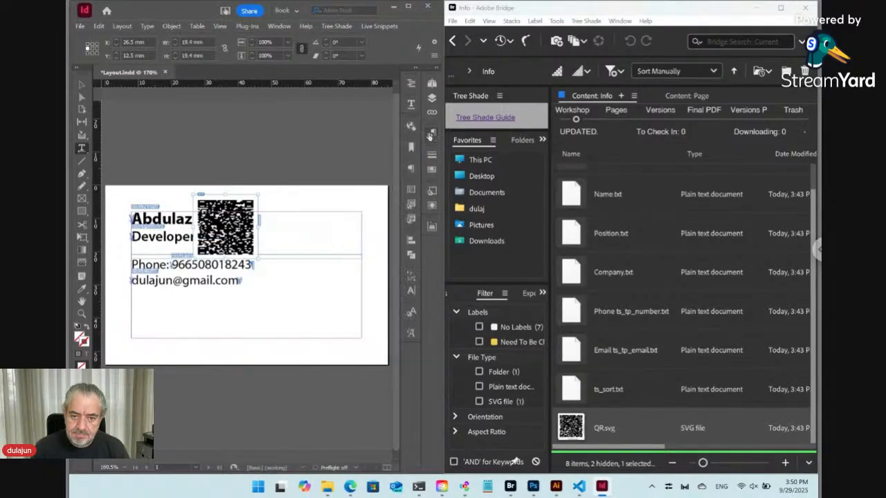
Step: Draw a new empty text frame across the bottom edge of the card
click(431, 133)
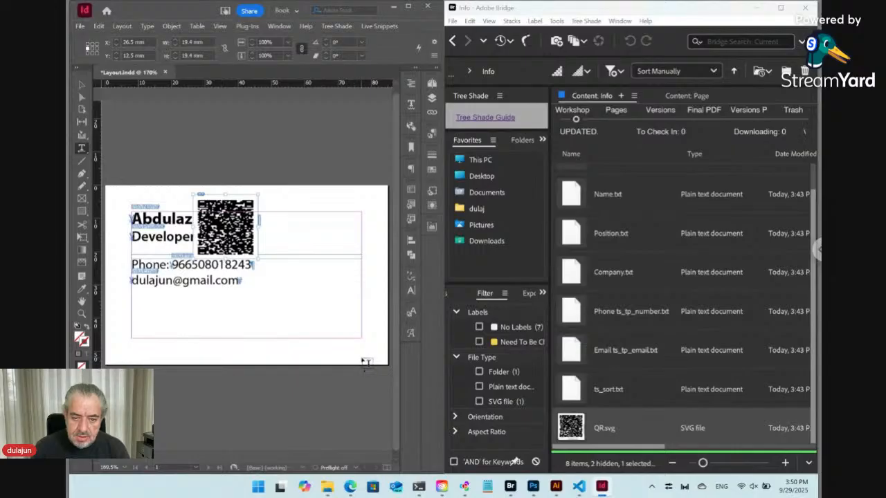
drag(366, 362, 155, 343)
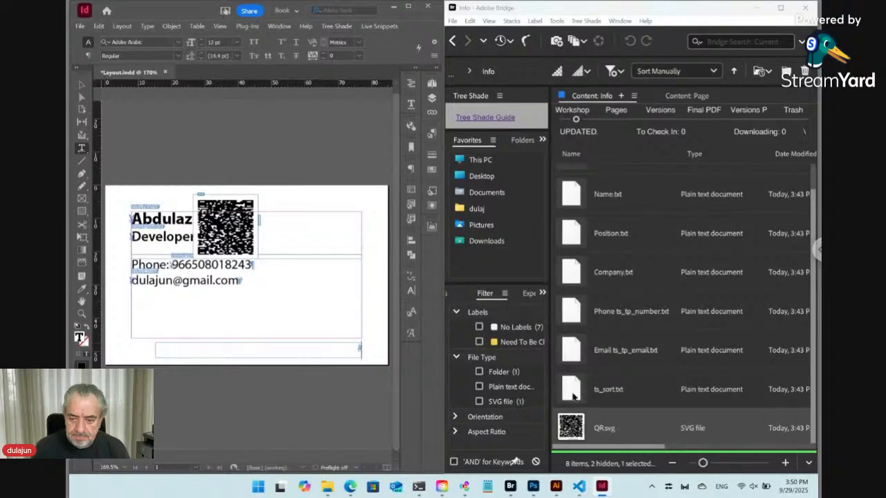
click(610, 280)
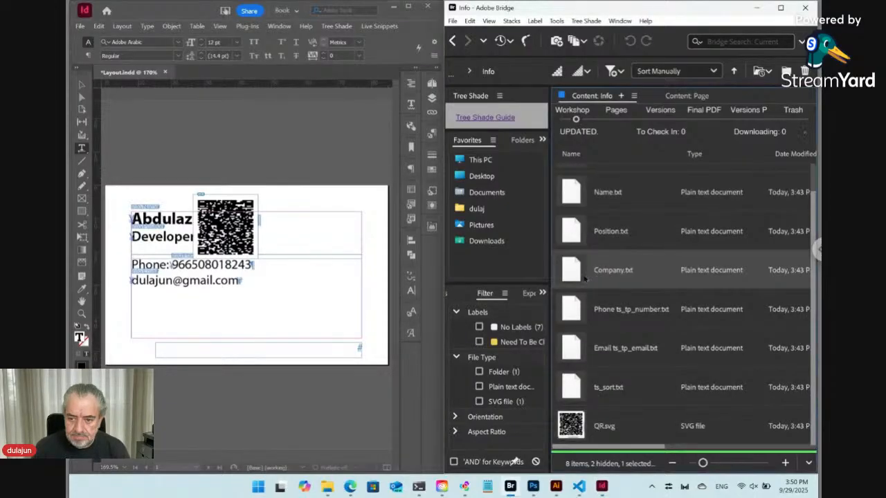
Step: Place Company.txt's 'Dar Al Watan' into the bottom text frame
right_click(581, 276)
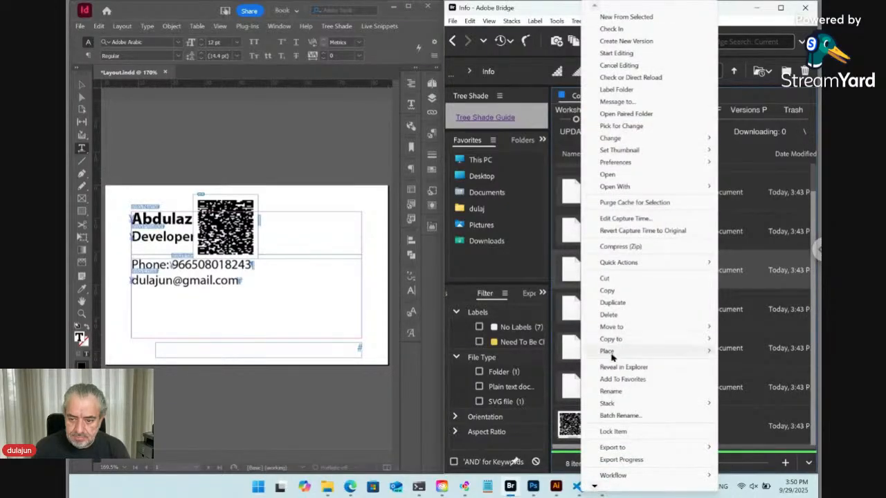
mouse_move(611, 352)
click(484, 484)
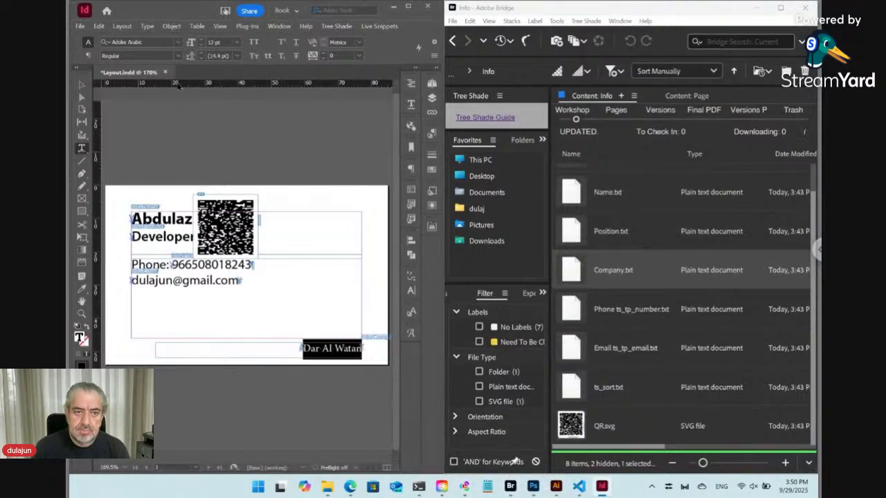
Step: Set Dar Al Watan in Myriad Pro Regular at 10 pt
click(153, 43)
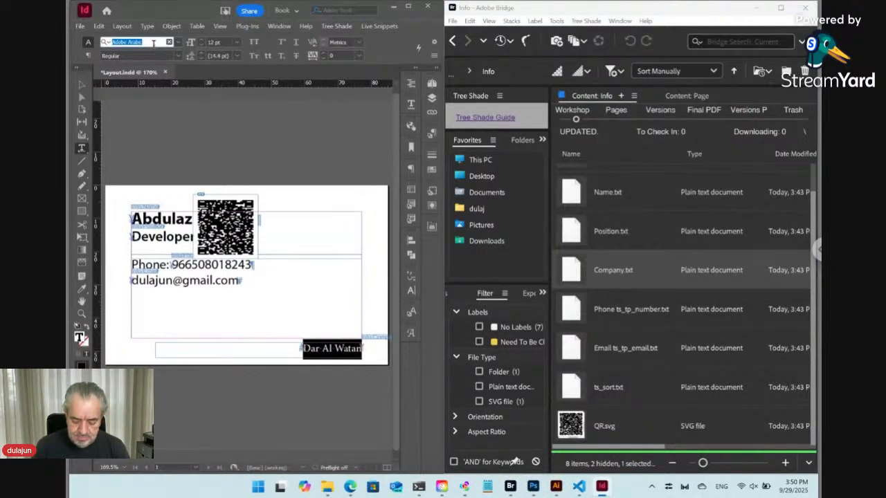
text(myria)
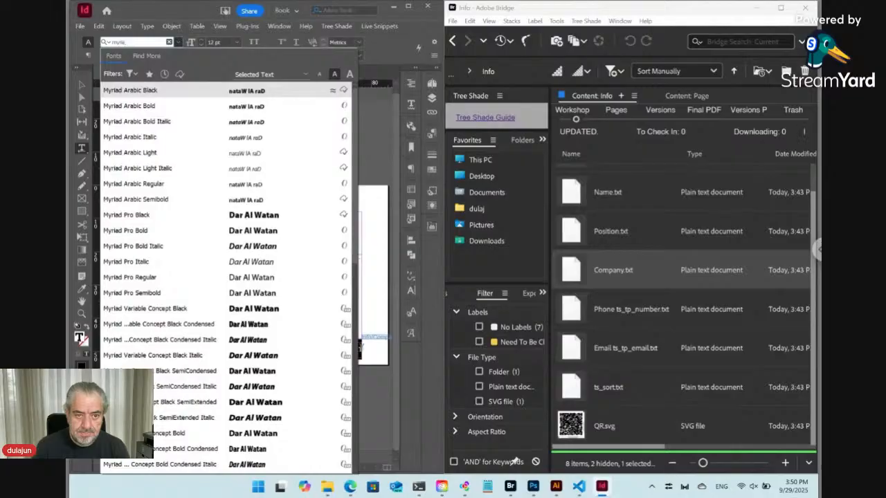
key(Down)
key(Down)
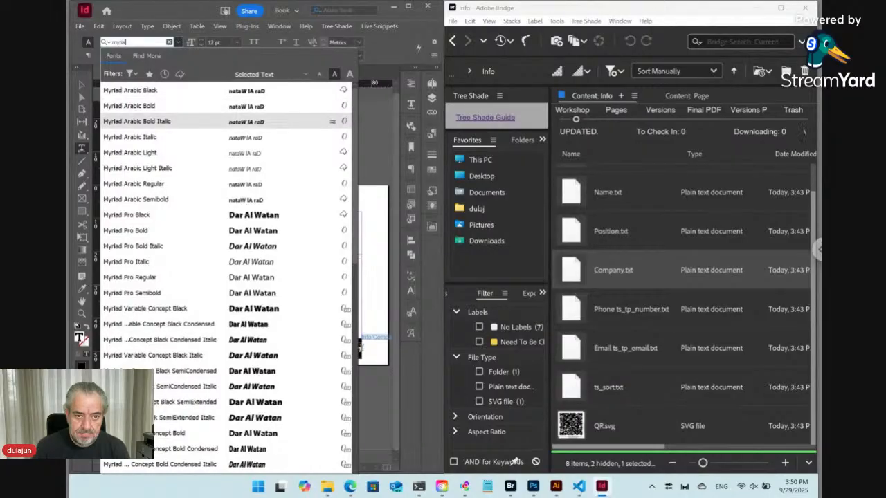
text(d p)
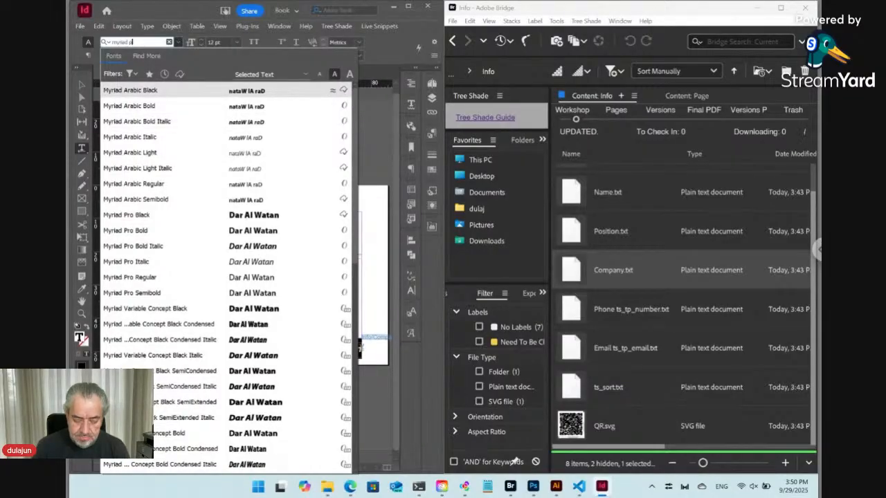
text(r)
key(Down)
key(Return)
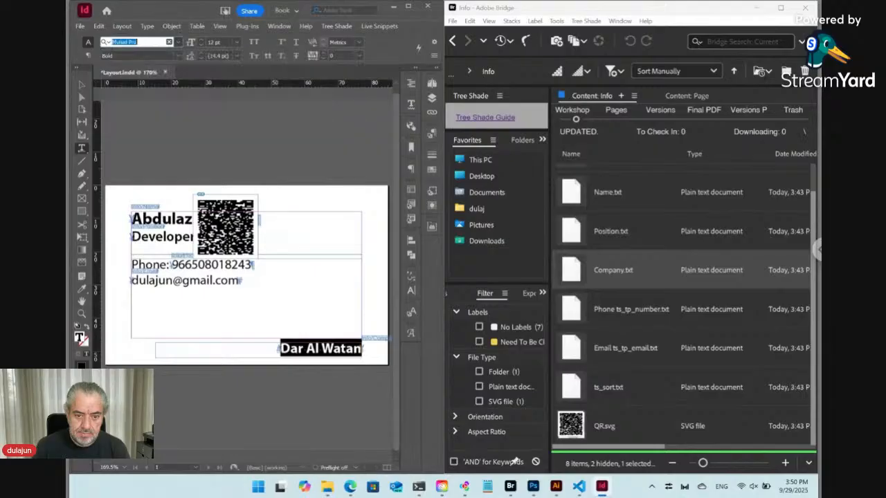
click(178, 56)
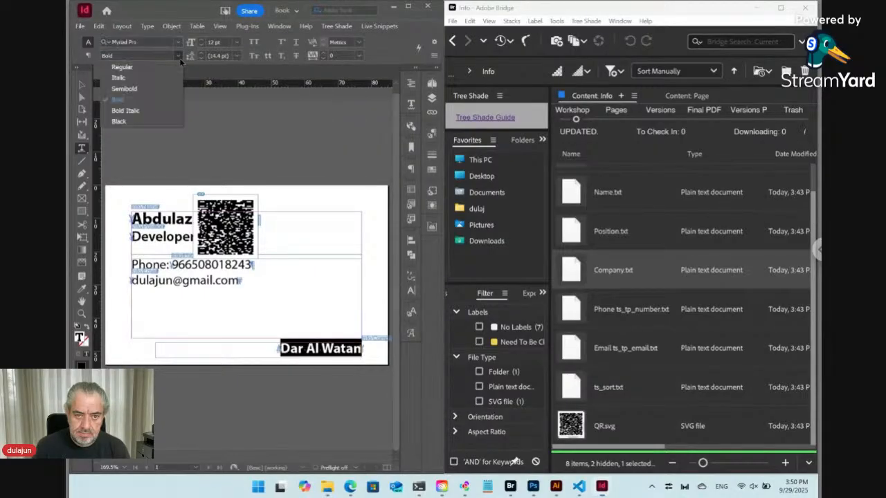
click(150, 69)
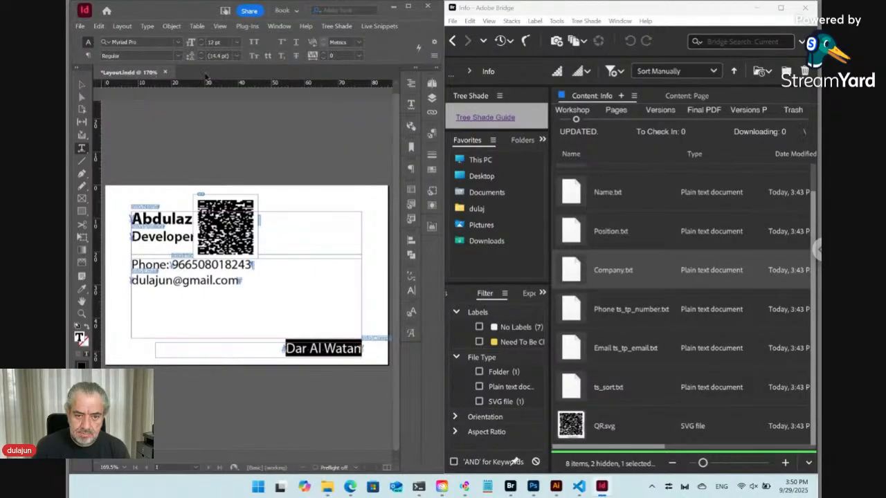
click(201, 45)
click(201, 45)
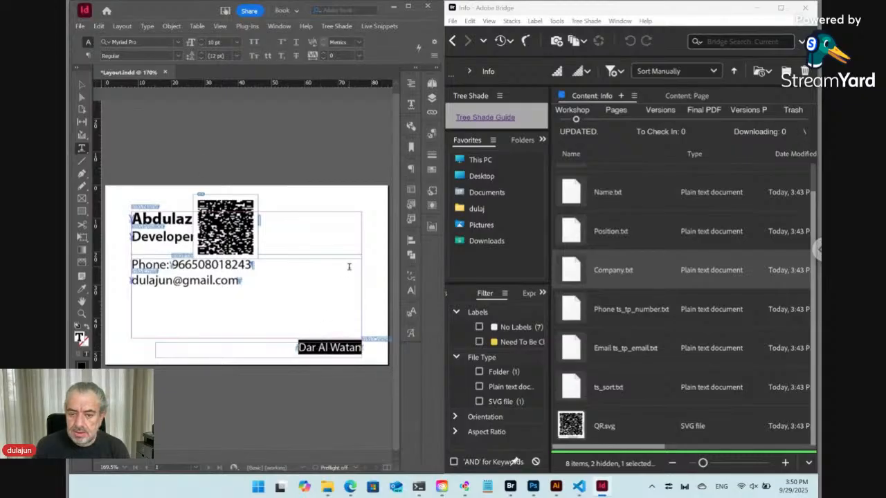
Step: Save Dar Al Watan's formatting as a paragraph style named 'Company' and select its frame
click(432, 135)
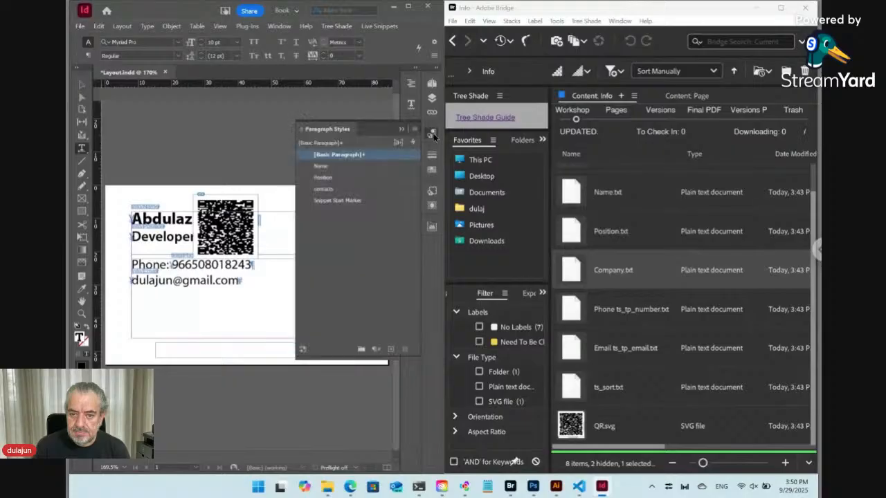
click(415, 129)
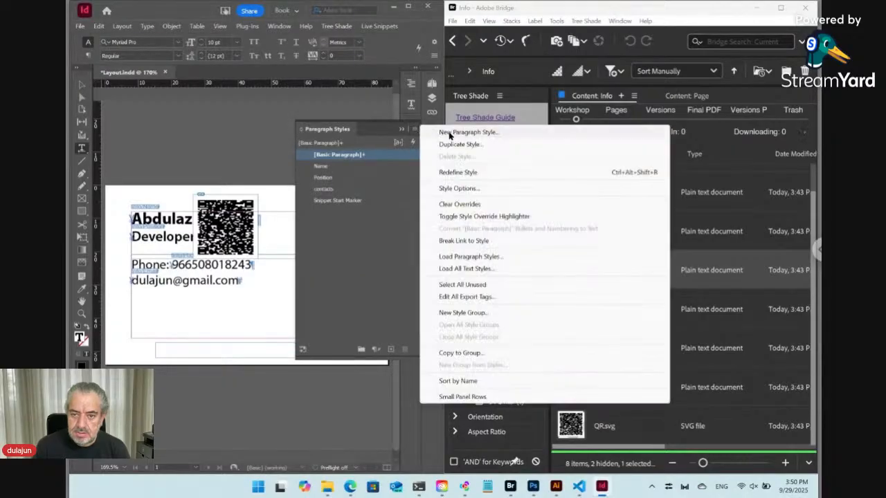
click(450, 132)
text(Company)
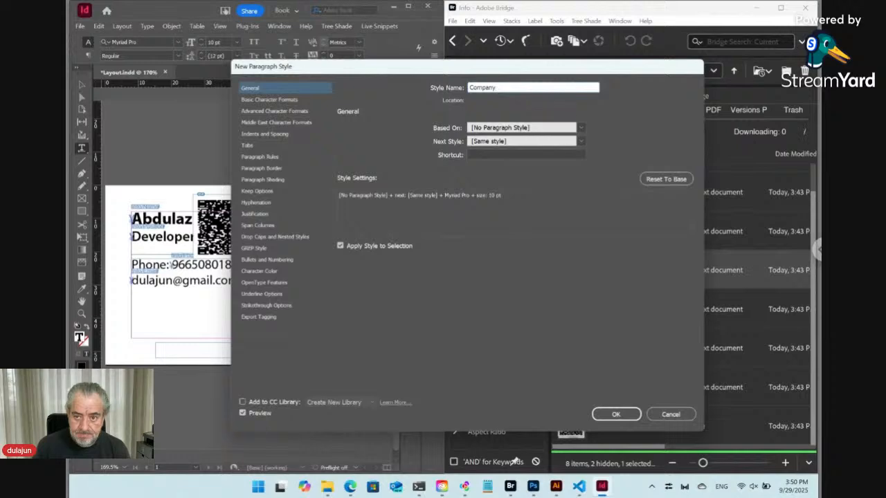
key(Return)
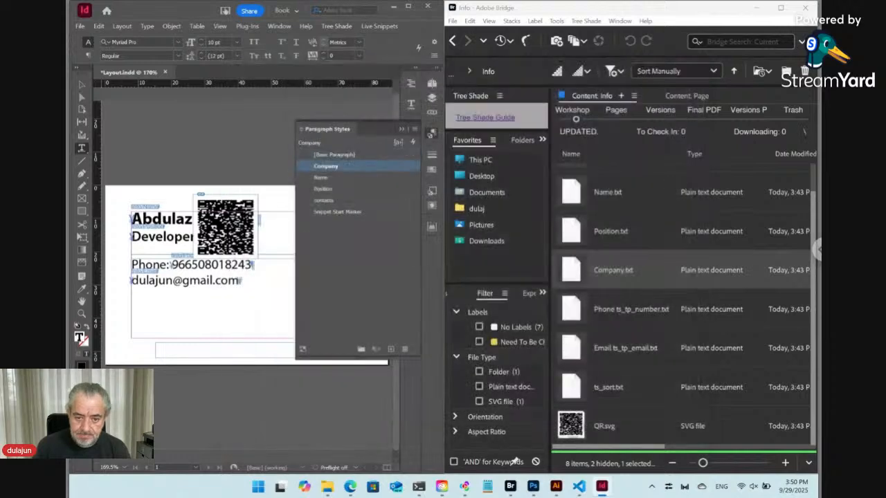
click(433, 133)
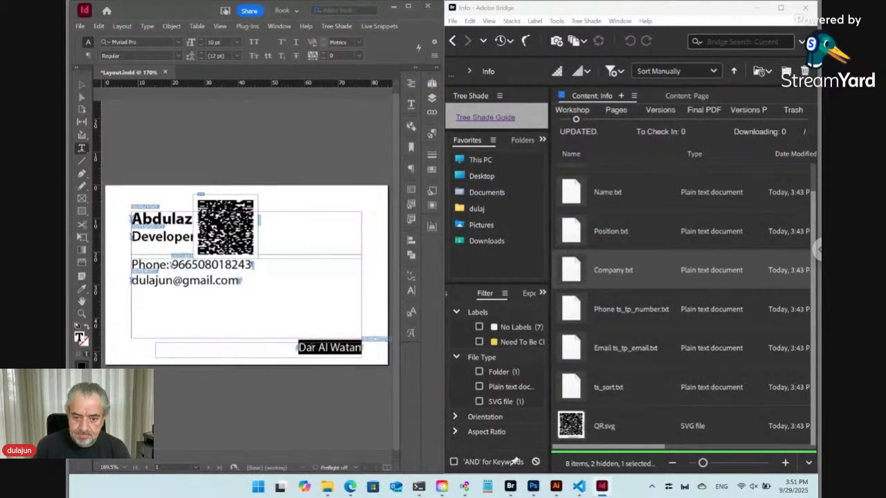
click(298, 348)
key(Escape)
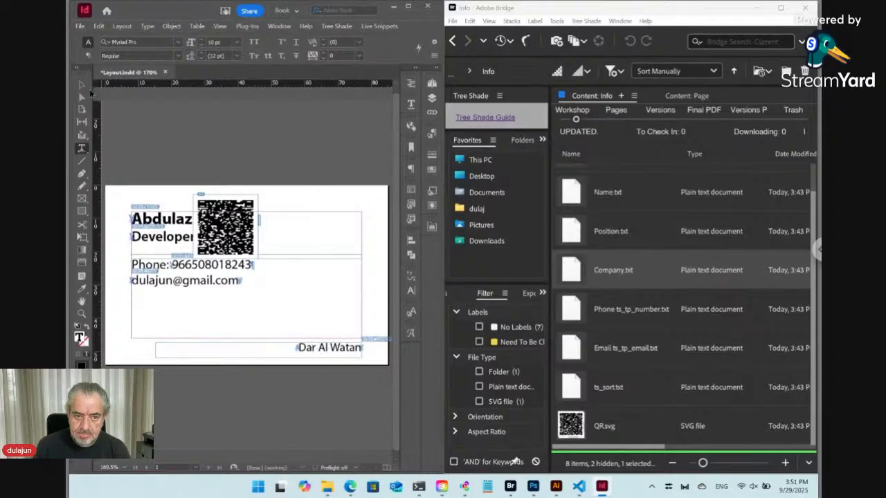
Step: Move and narrow the company frame to about 28 mm, and bottom-align the phone and email frame
drag(316, 351, 321, 217)
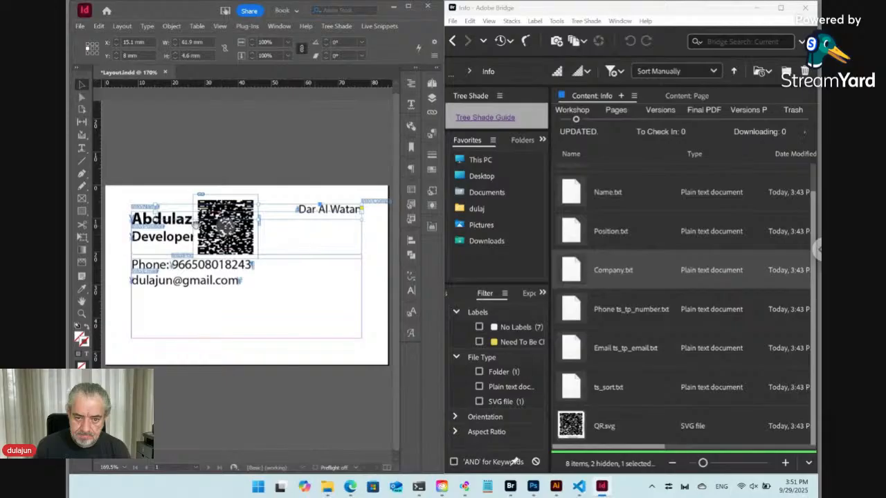
drag(156, 220, 340, 289)
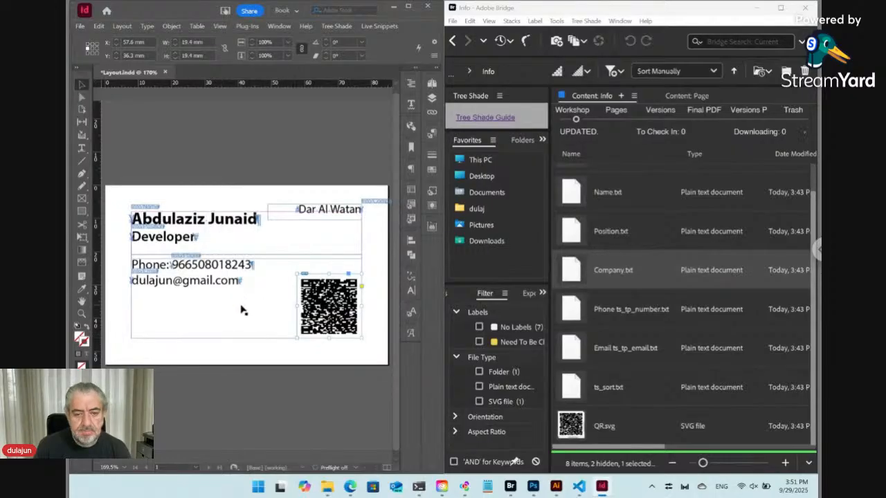
click(243, 315)
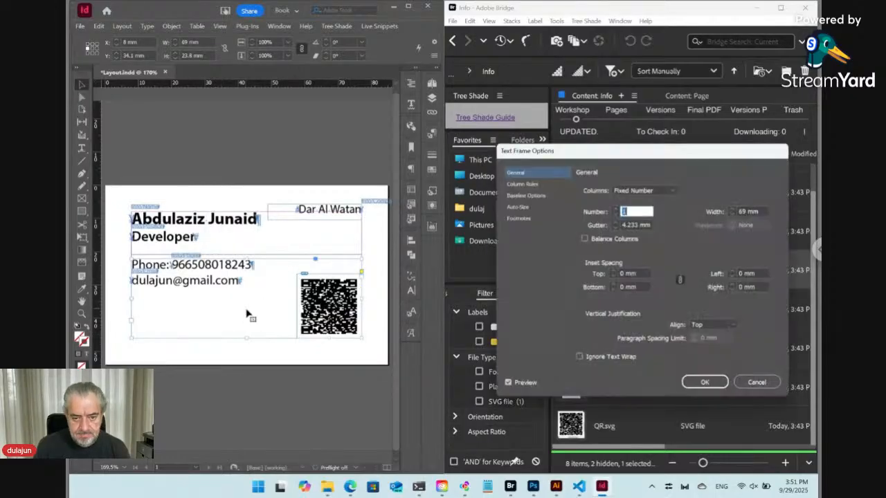
key(ctrl+b)
click(713, 325)
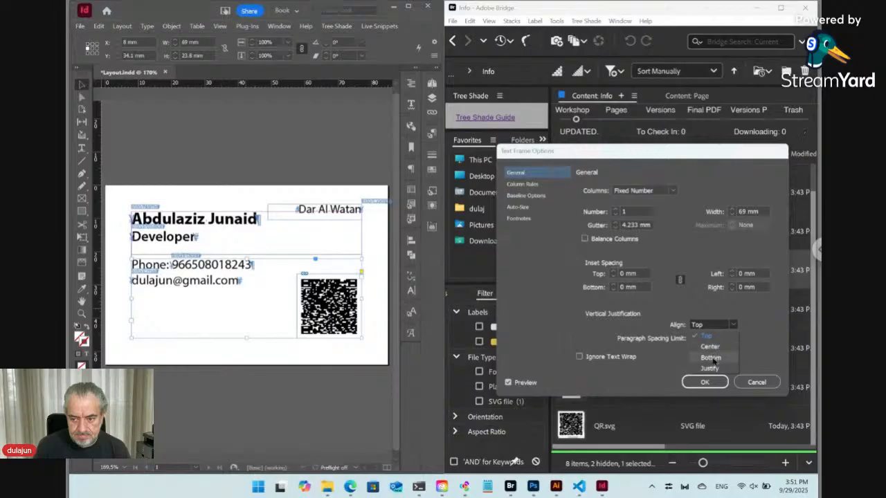
click(703, 352)
click(704, 382)
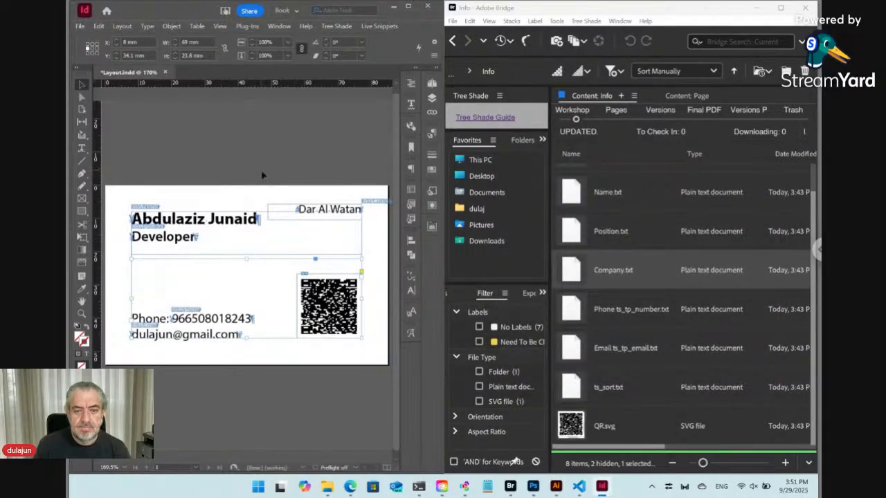
Step: Reposition Dar Al Watan so it sits just above the QR code
drag(303, 210, 312, 252)
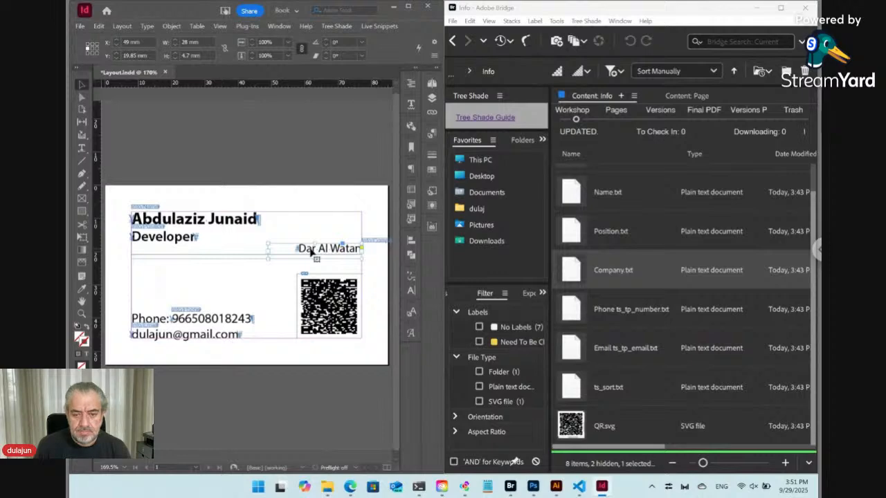
key(shift+Down)
key(shift+Down)
key(Up)
key(Up)
key(Up)
key(Up)
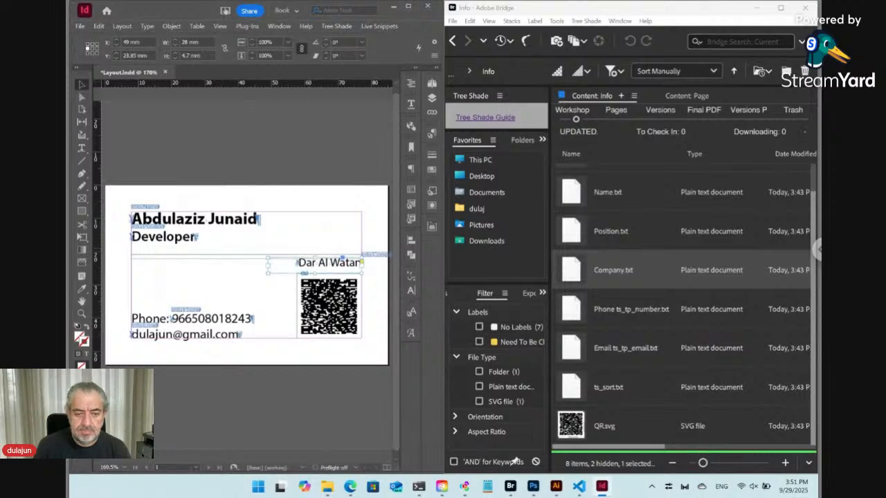
click(270, 173)
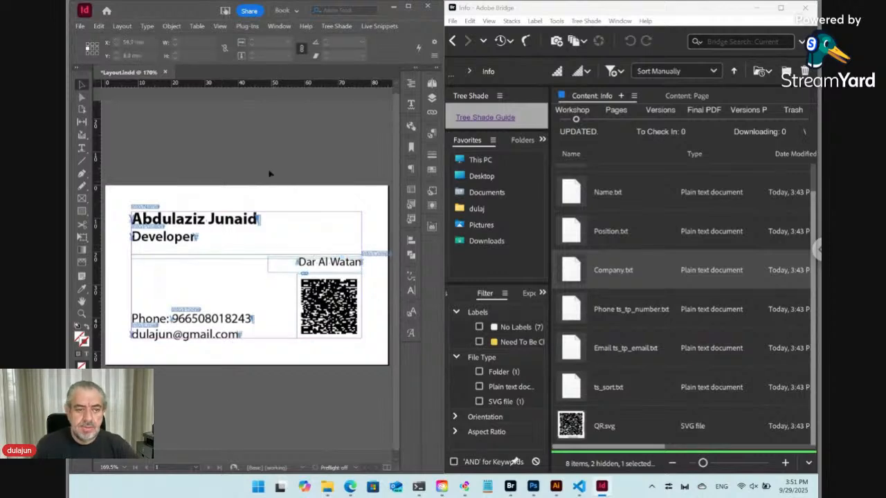
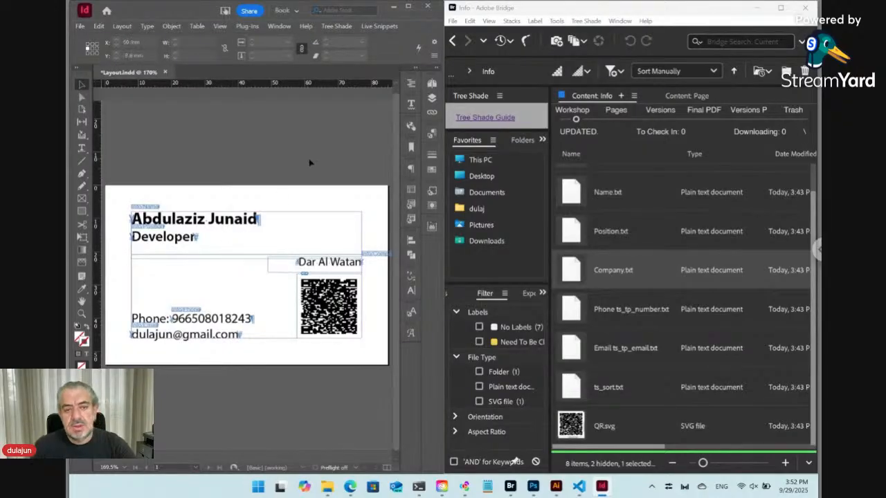
Step: Save and check in Layout.indd, then reload the Auto Design Templates page to preview the updated card
key(ctrl+s)
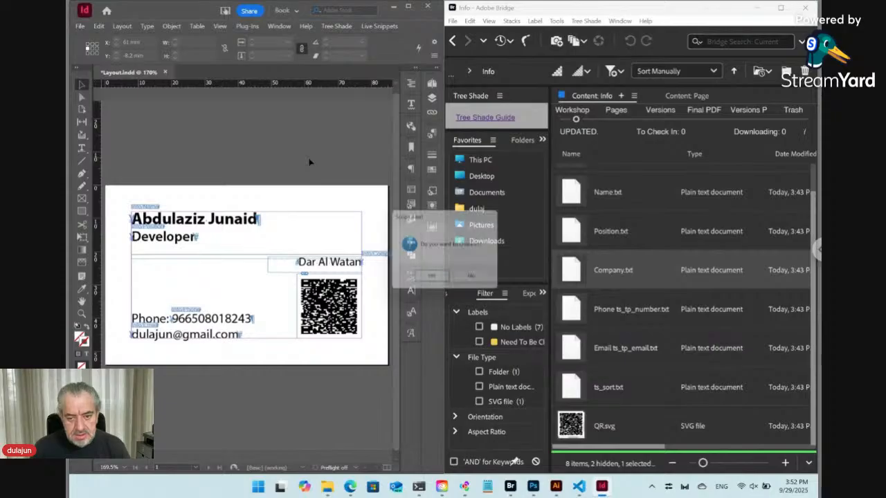
click(433, 279)
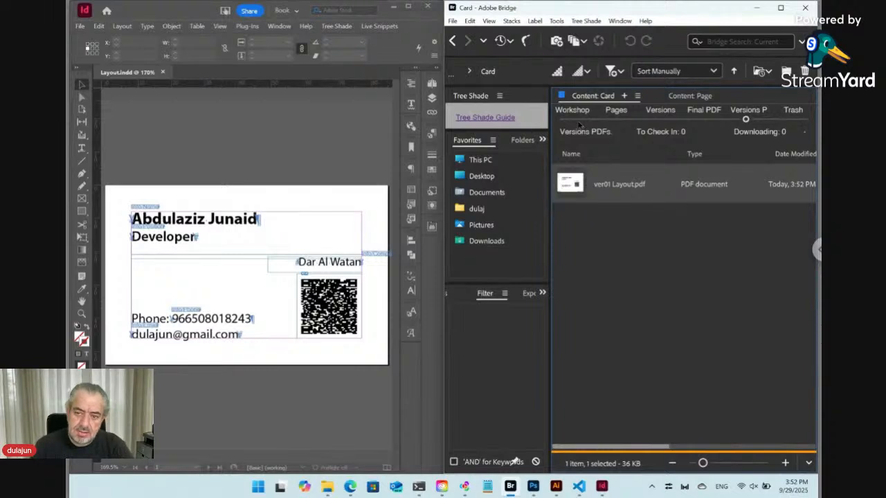
click(576, 119)
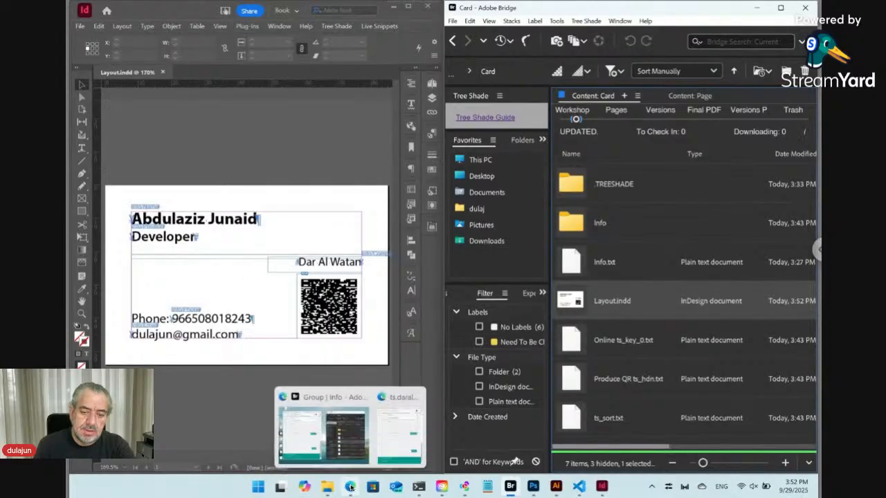
click(350, 486)
click(98, 32)
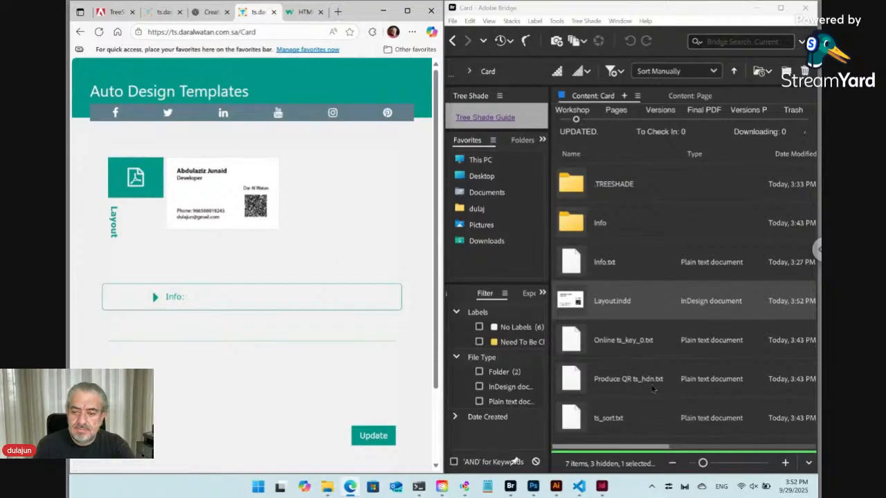
Step: Delete '<static>' after Update:./ in Online ts_key_0.txt in VS Code and close the file
click(614, 348)
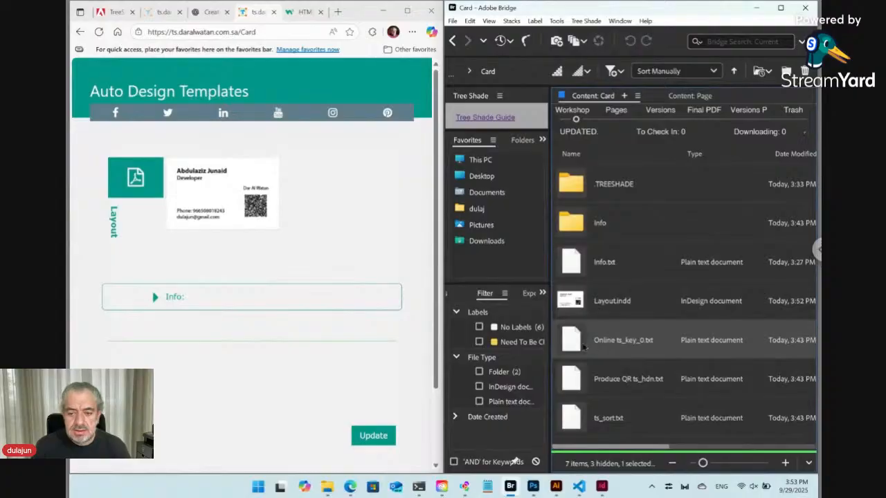
drag(573, 346, 284, 269)
key(alt+Tab)
key(alt+Tab)
key(alt+Tab)
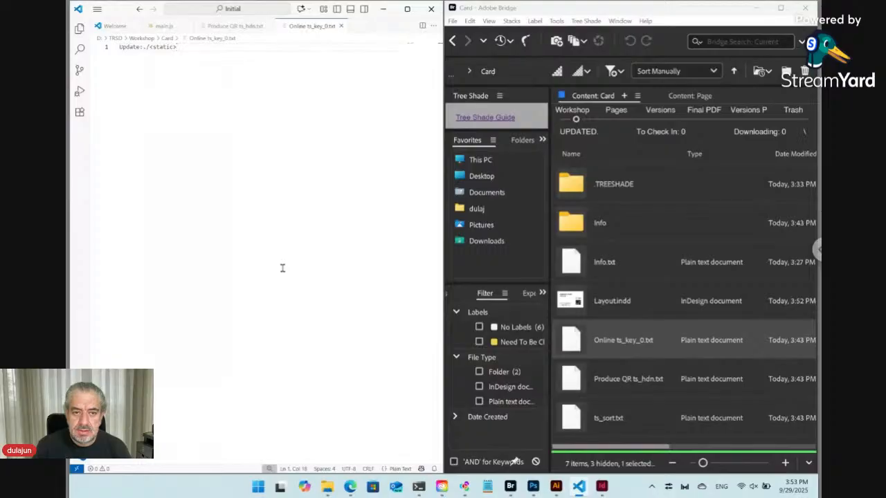
shift+click(149, 48)
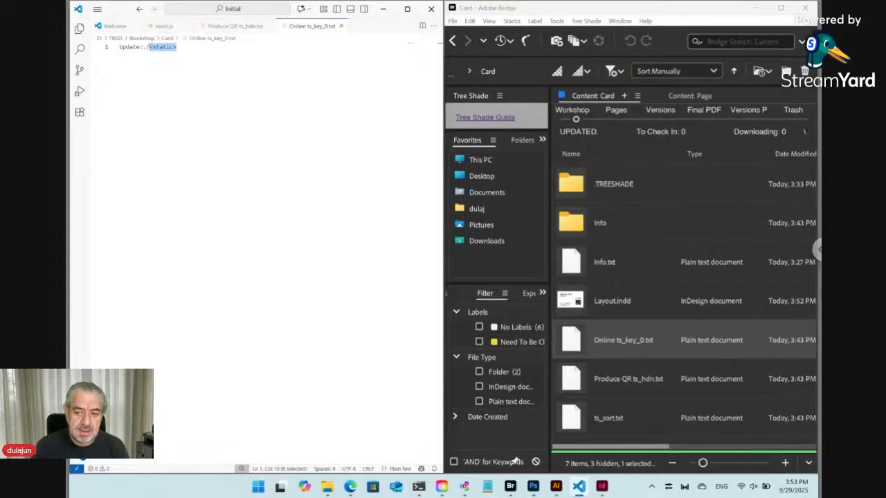
key(BackSpace)
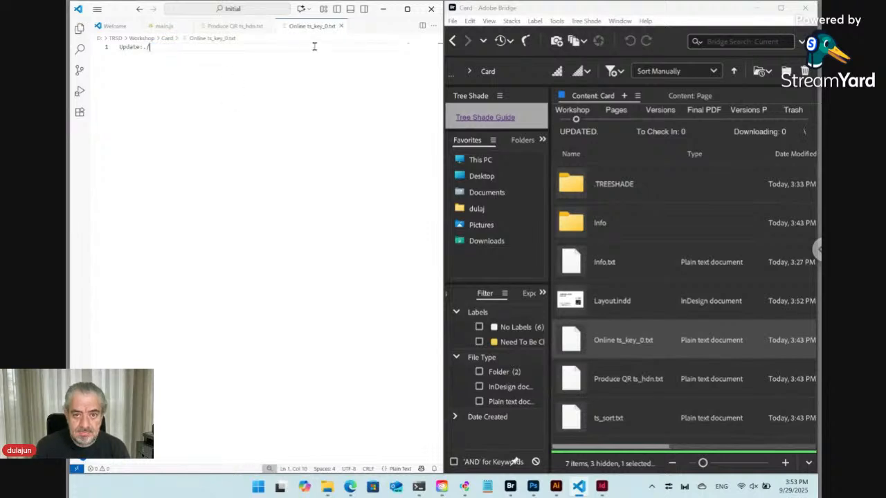
click(340, 27)
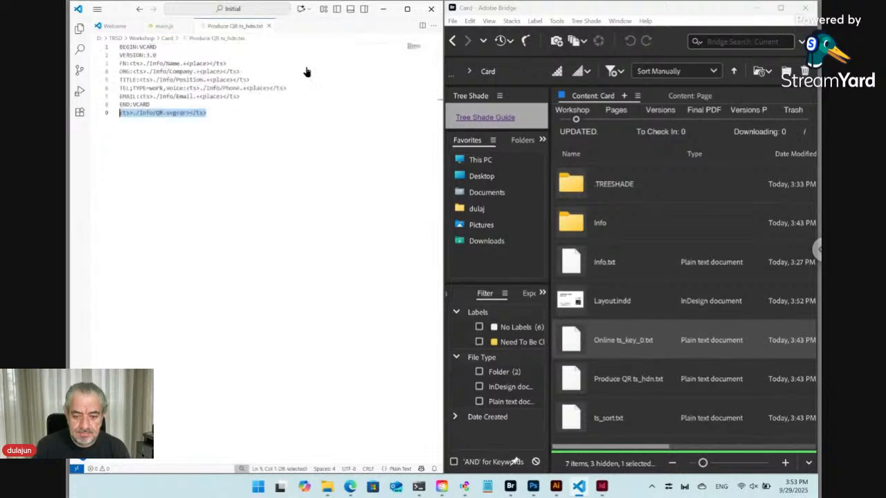
Step: Reload the templates page and snap the InDesign layout window to the right half
click(351, 489)
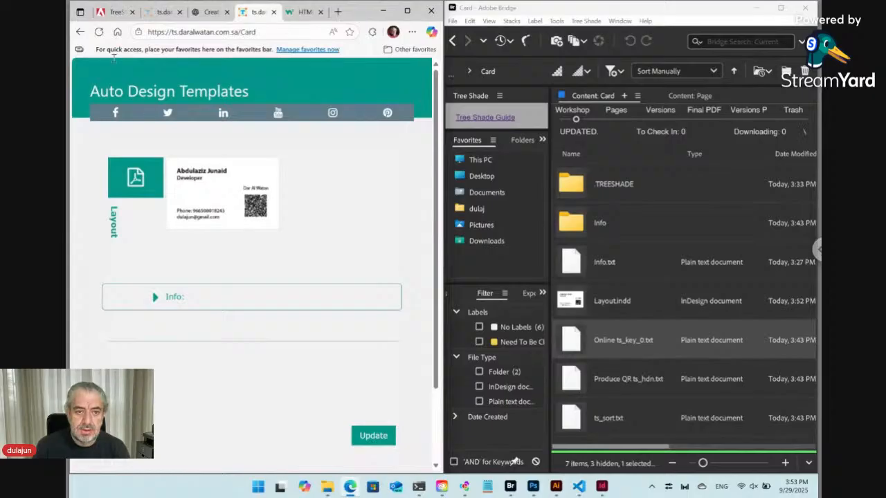
click(101, 33)
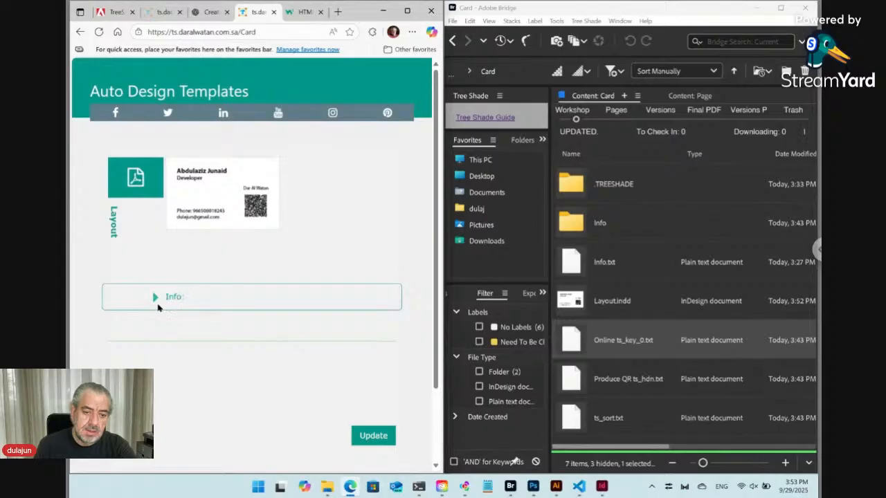
click(602, 488)
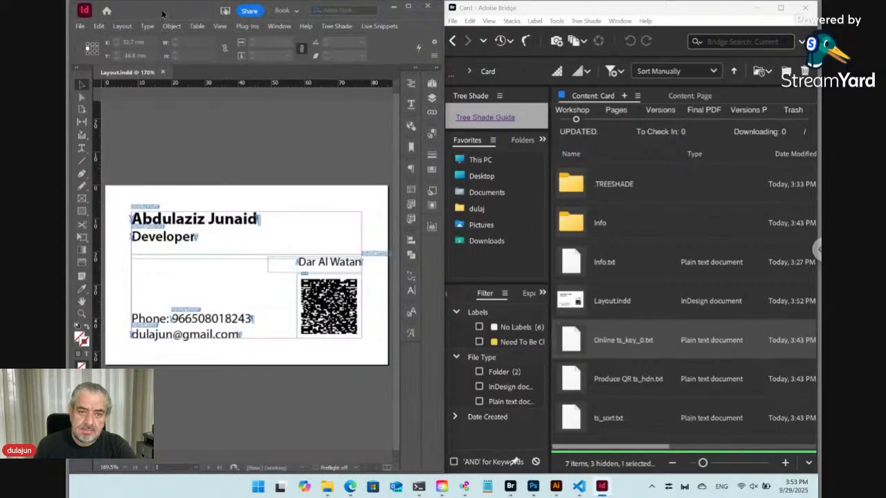
drag(165, 15, 407, 59)
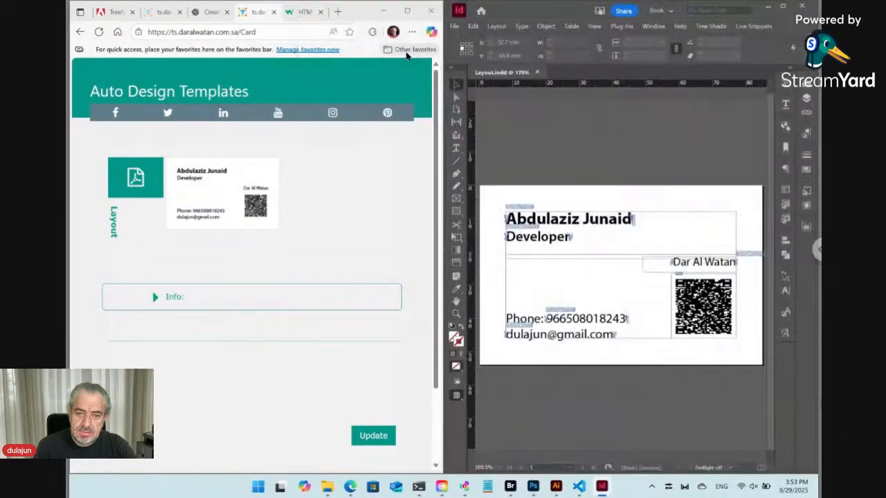
Step: Enter a new person's name, position Graphic Designer and company Starlink in the Info fields
click(156, 298)
scroll(230, 258, down, 3)
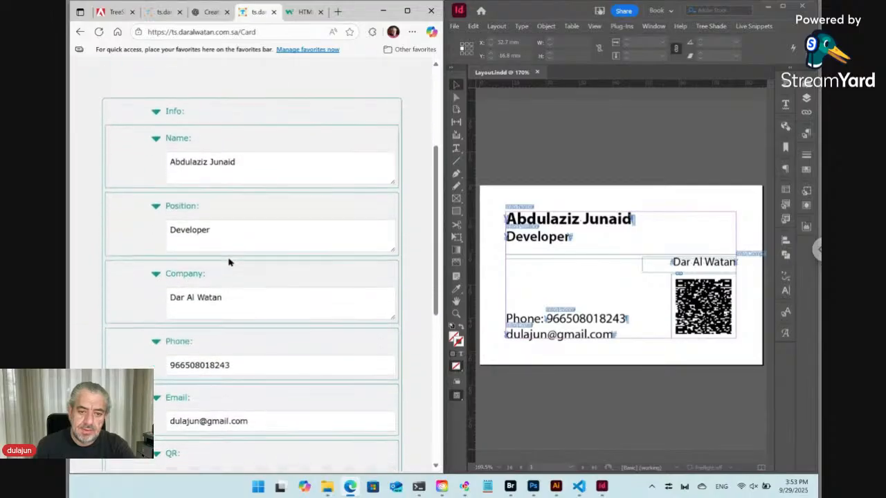
click(204, 151)
key(ctrl+a)
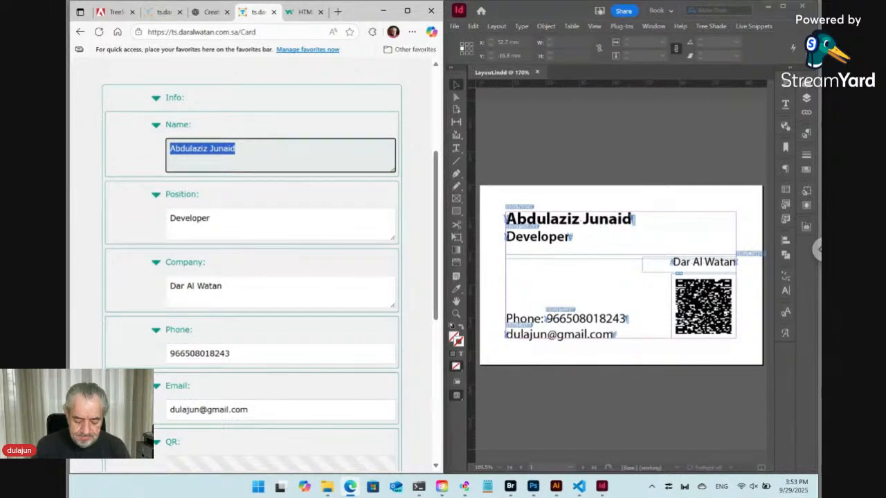
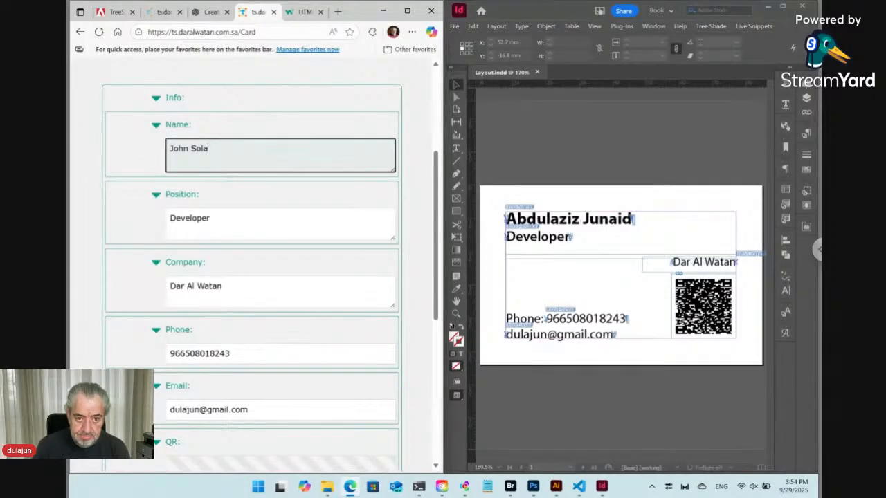
double_click(200, 220)
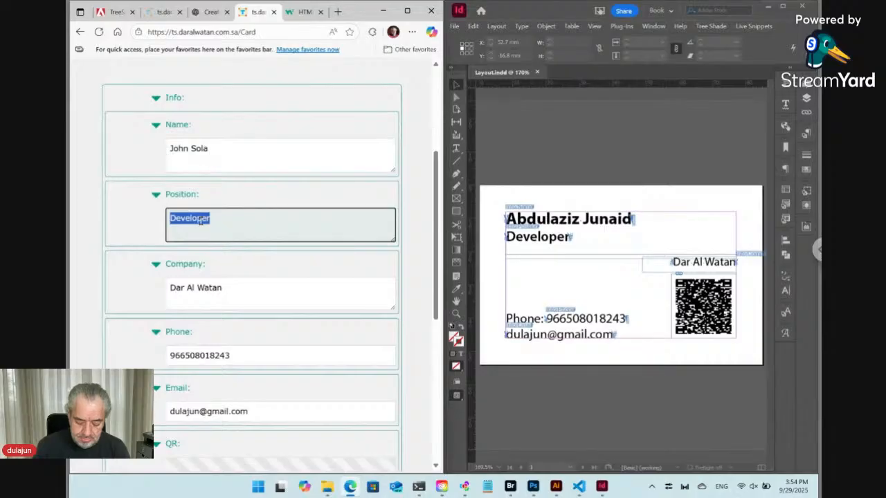
text(Gra)
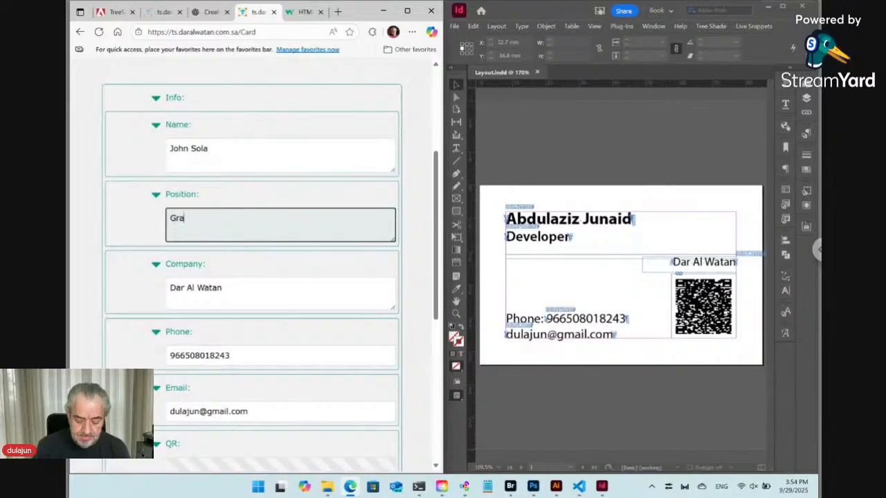
text(phic)
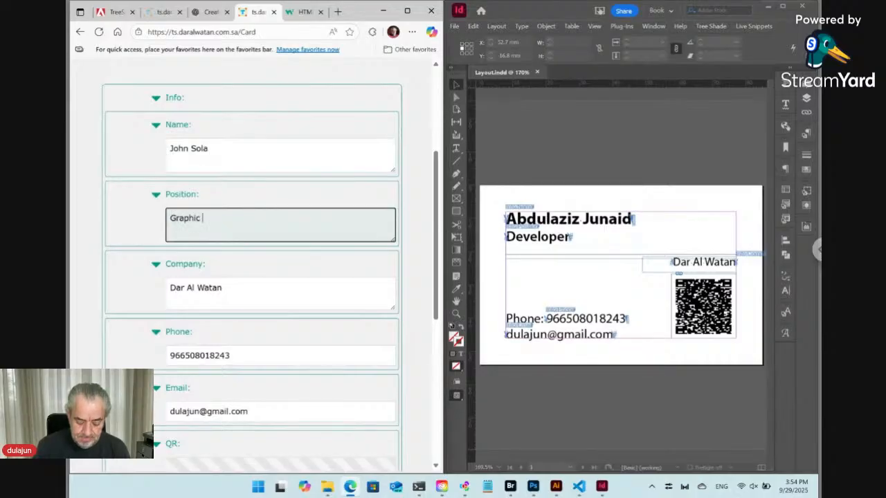
text( Designer)
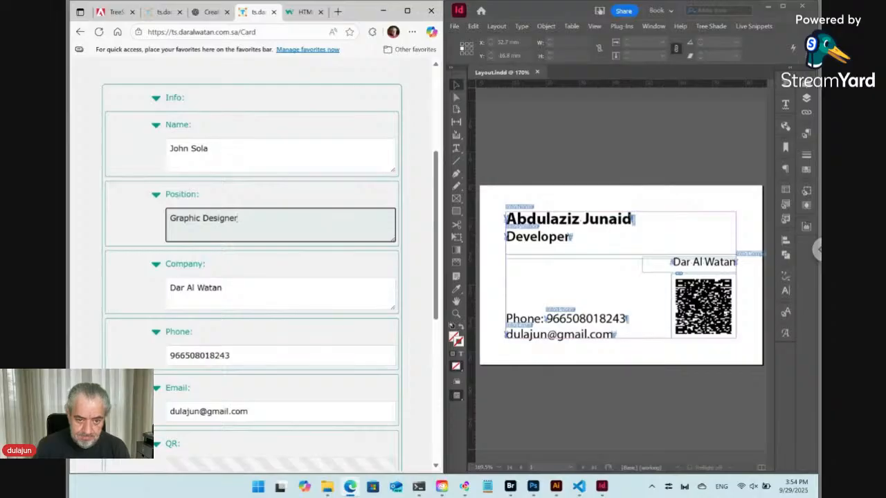
click(199, 287)
key(ctrl+a)
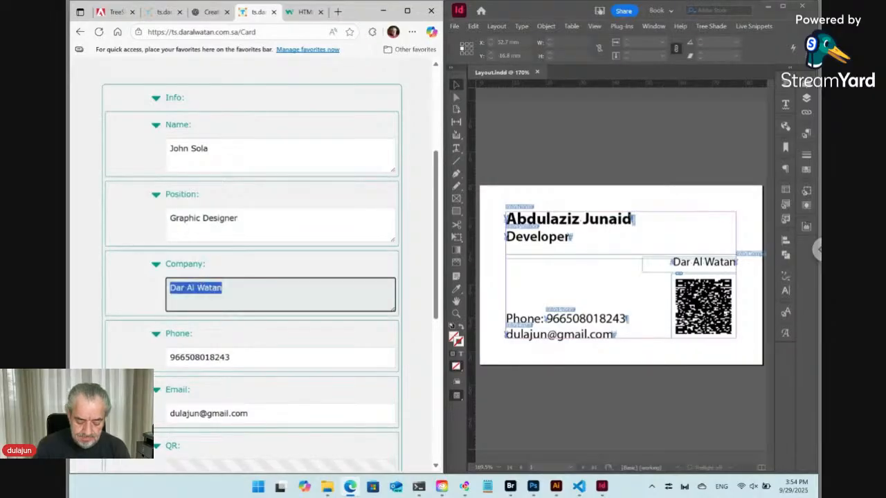
text(Star)
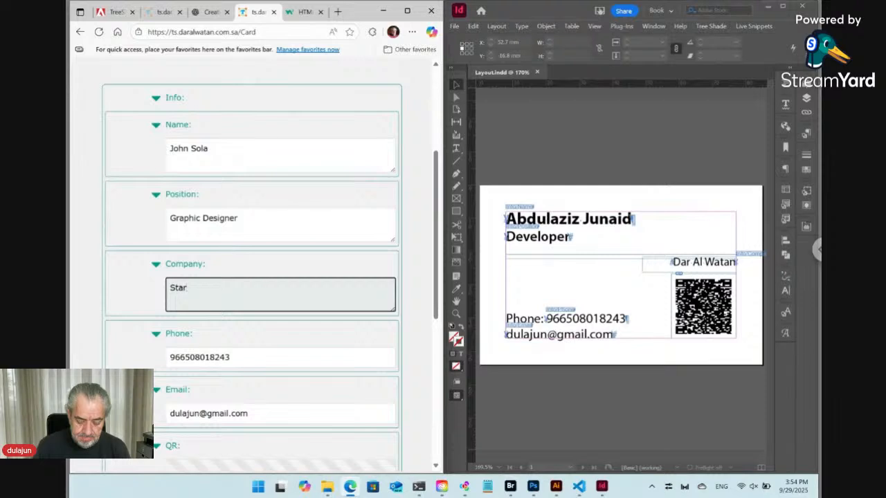
text(link)
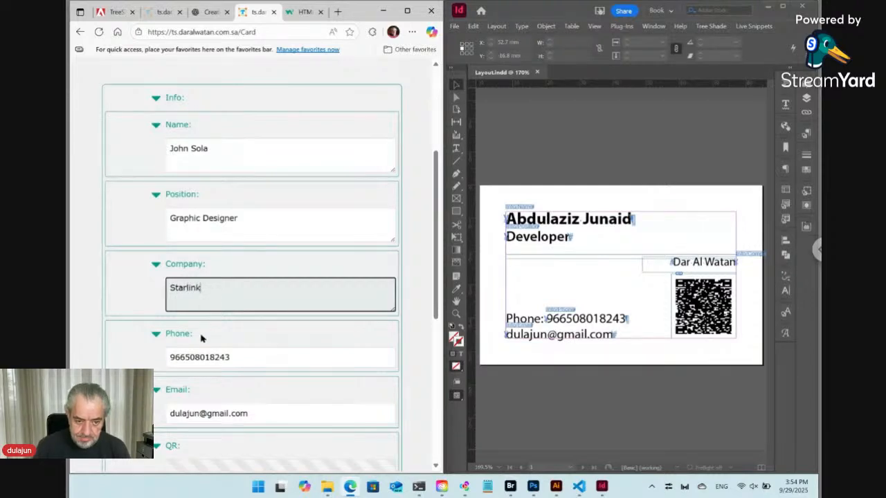
Step: Replace the phone's trailing digits with 0000000 and the email's user part with 'name'
click(202, 357)
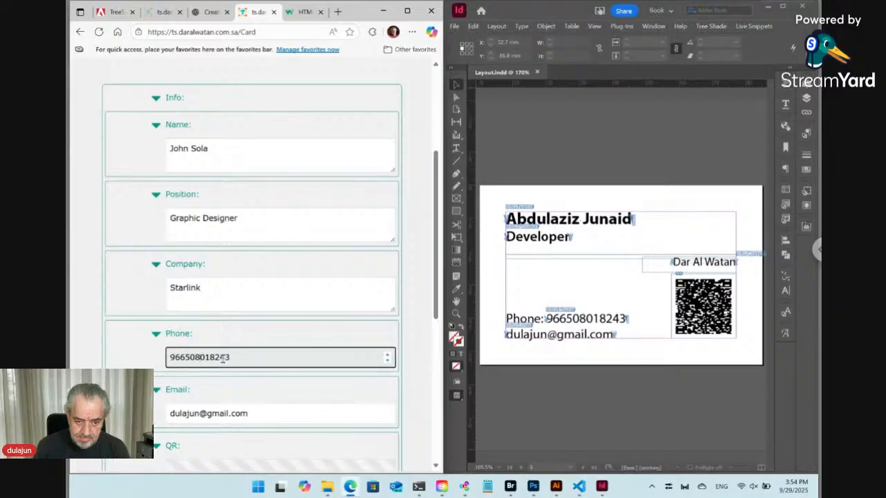
drag(225, 357, 271, 359)
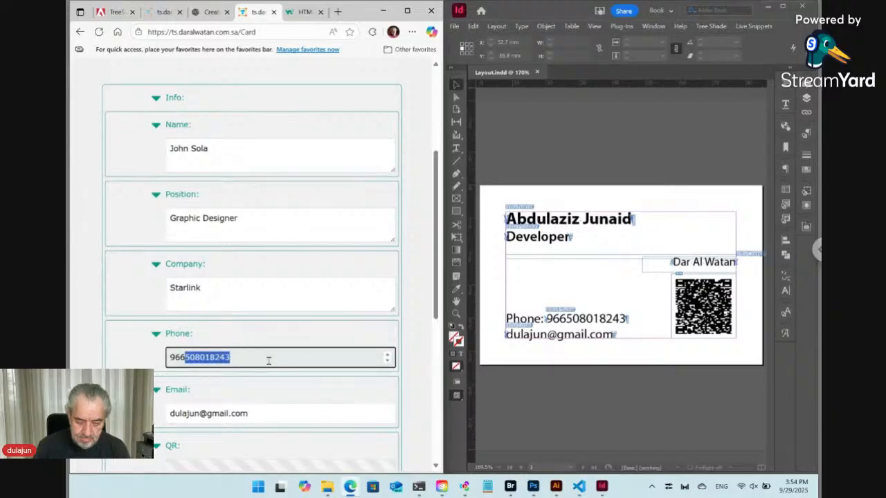
text(0000000)
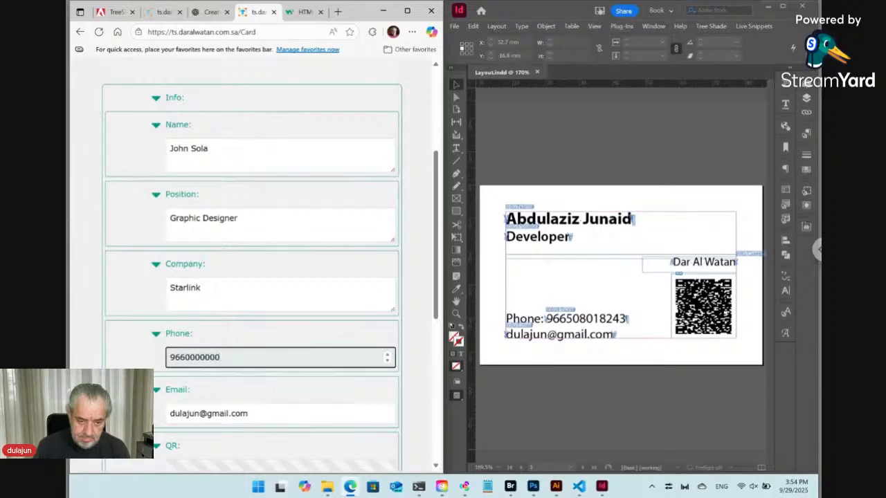
drag(201, 413, 159, 418)
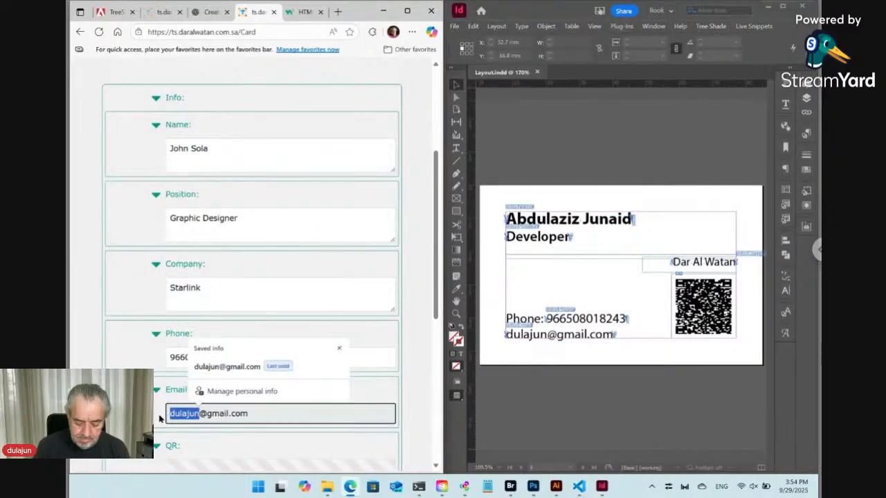
text(name)
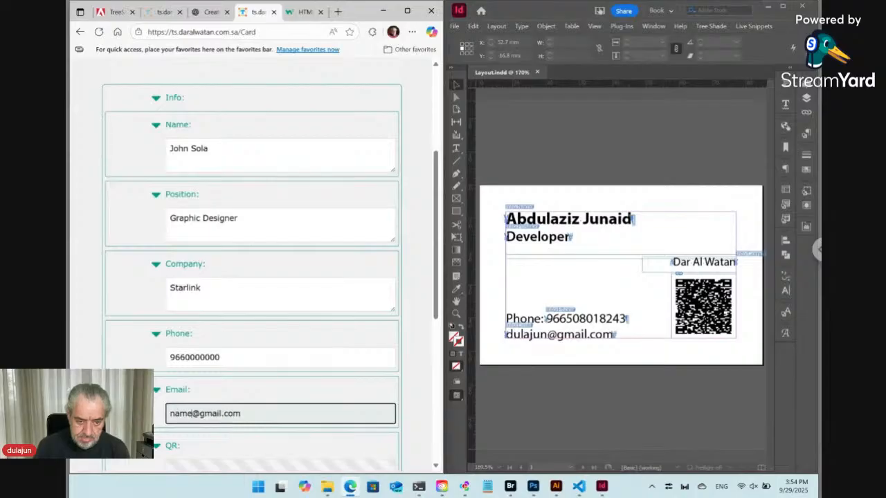
scroll(250, 275, down, 3)
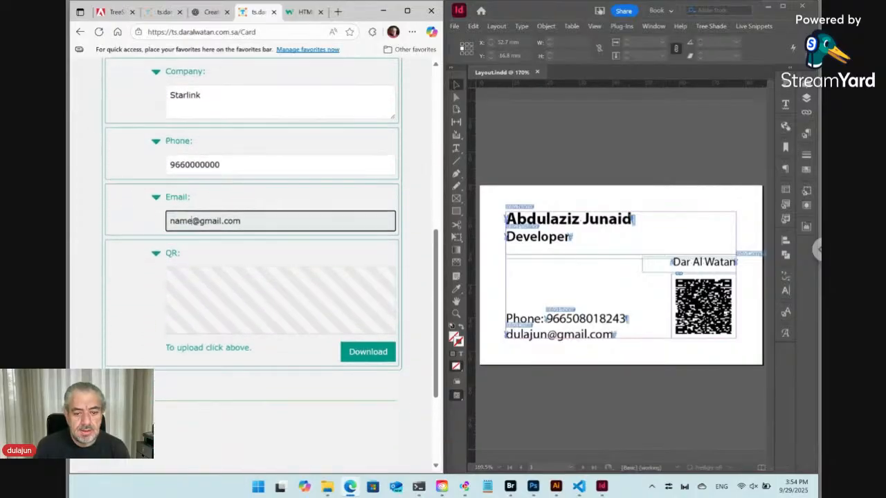
scroll(283, 389, down, 2)
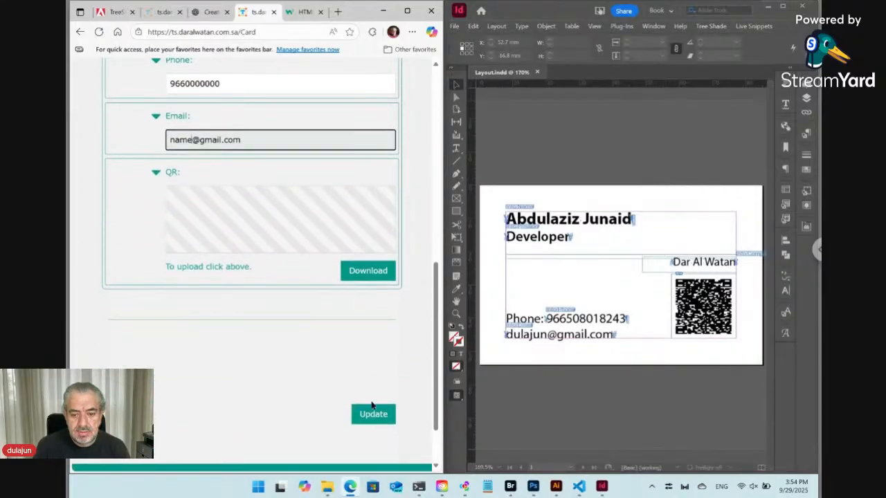
Step: Submit the edited card with Update and check the new ver01 Layout.pdf in Bridge
click(375, 416)
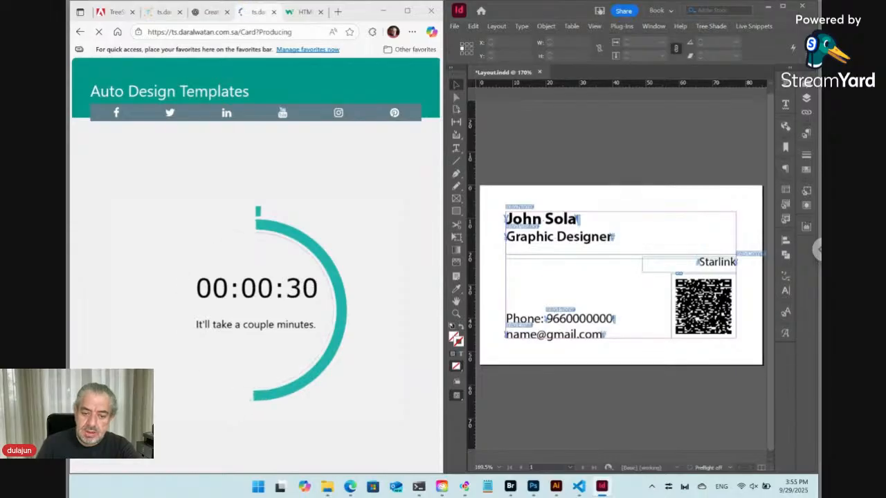
click(510, 486)
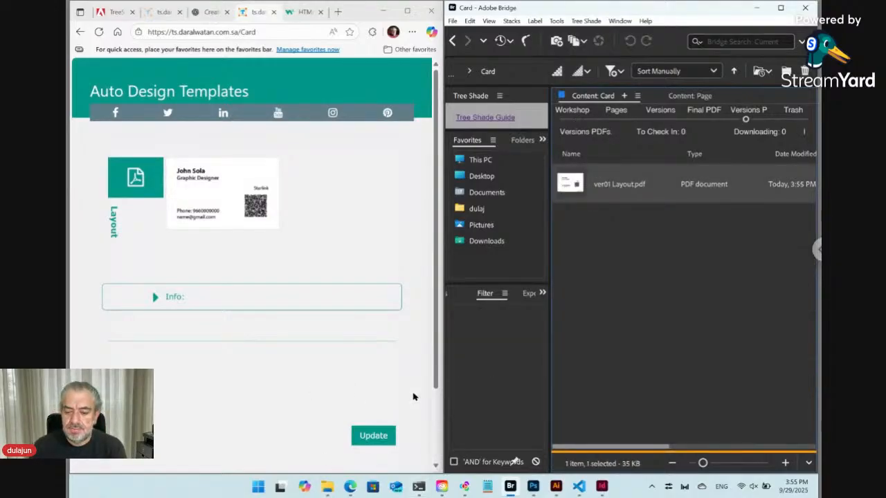
Step: Compare the Produce QR ts_hdn.txt template with ChatGPT's vCard example
click(580, 489)
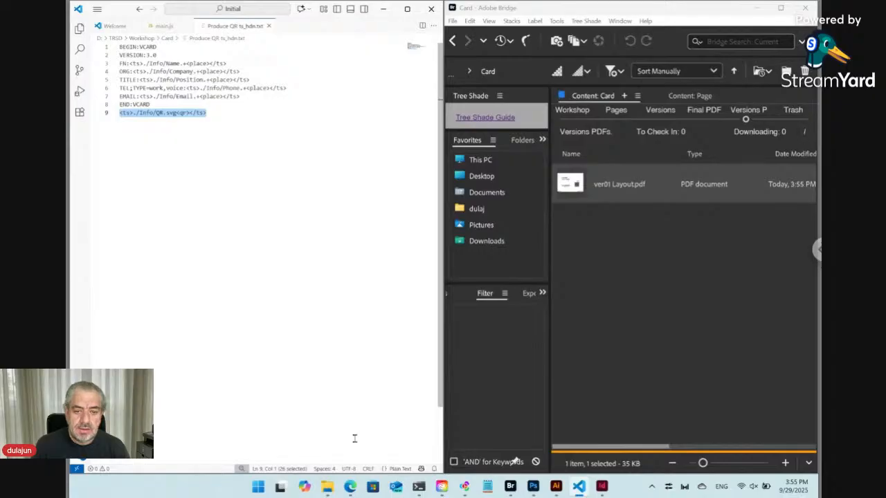
click(351, 488)
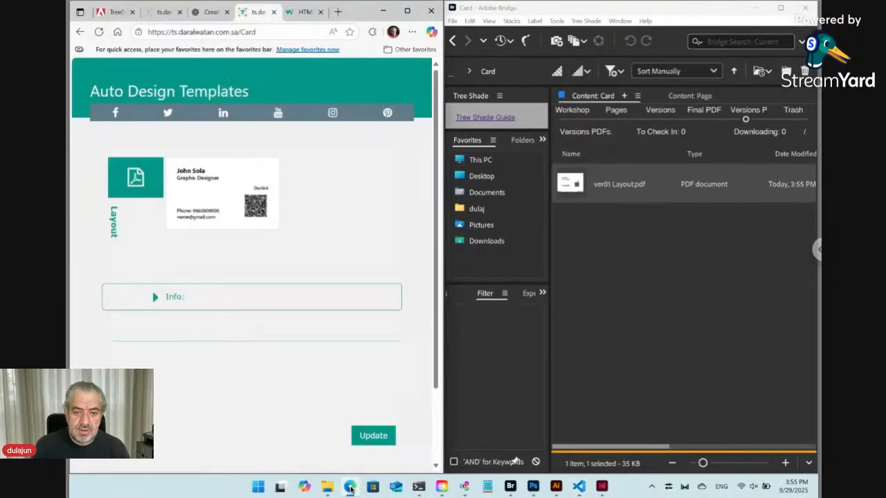
click(210, 12)
click(187, 434)
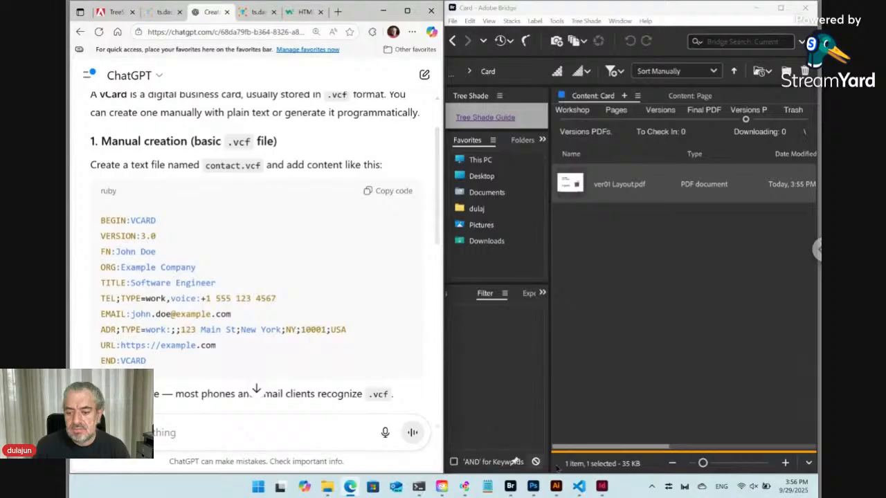
click(579, 486)
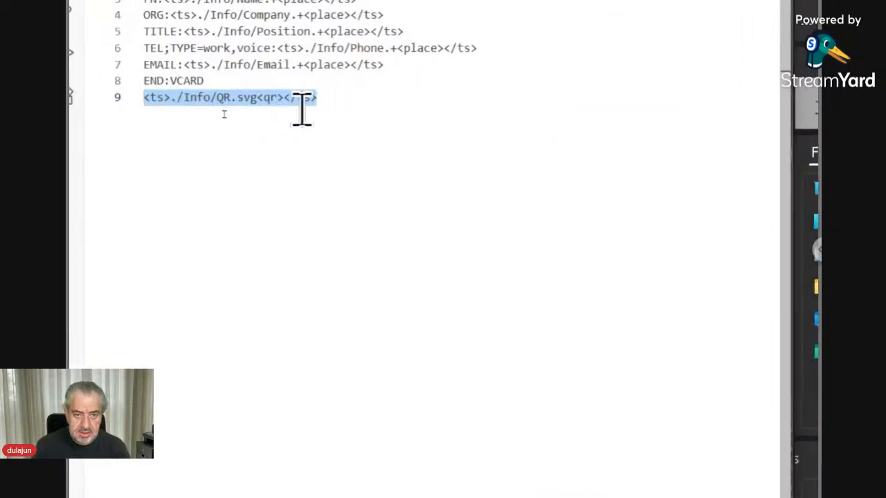
Step: Duplicate the QR line as line 10 and rename its tag to 'output'
click(354, 99)
key(Return)
text(<ts>./Info/QR.svg<qr></ts>)
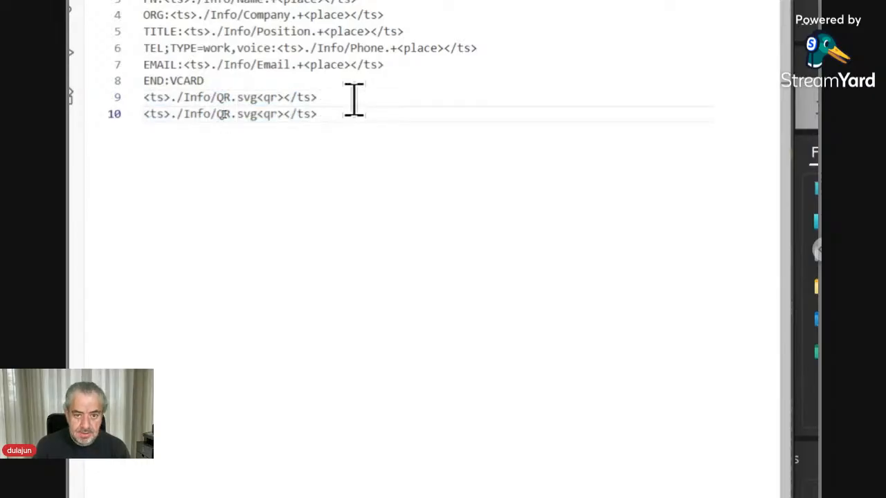
double_click(270, 114)
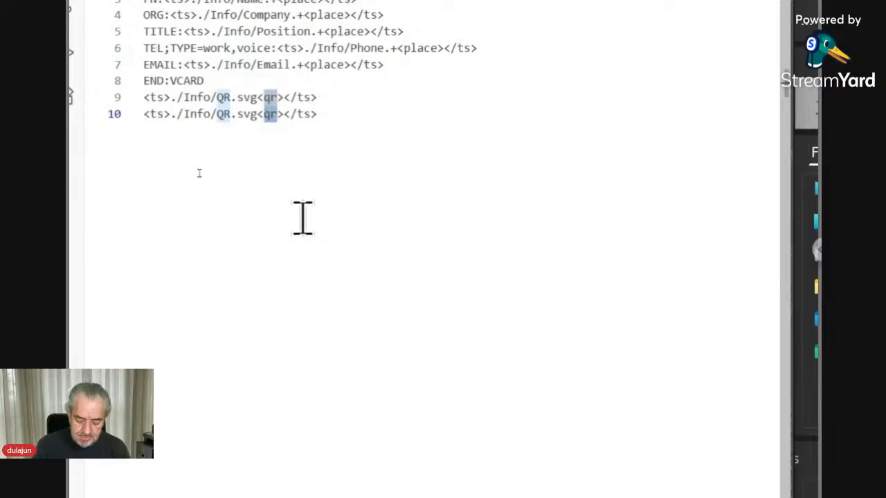
text(output)
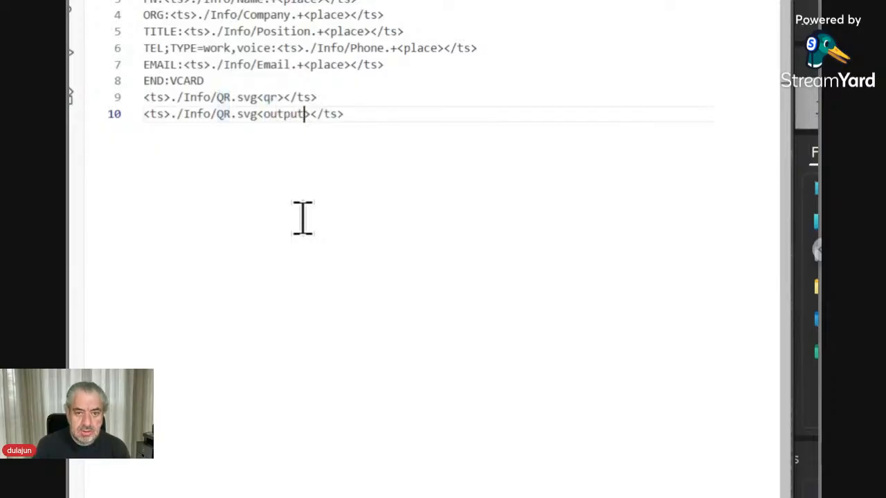
key(Left)
key(Left)
key(Left)
key(Left)
key(Left)
key(Left)
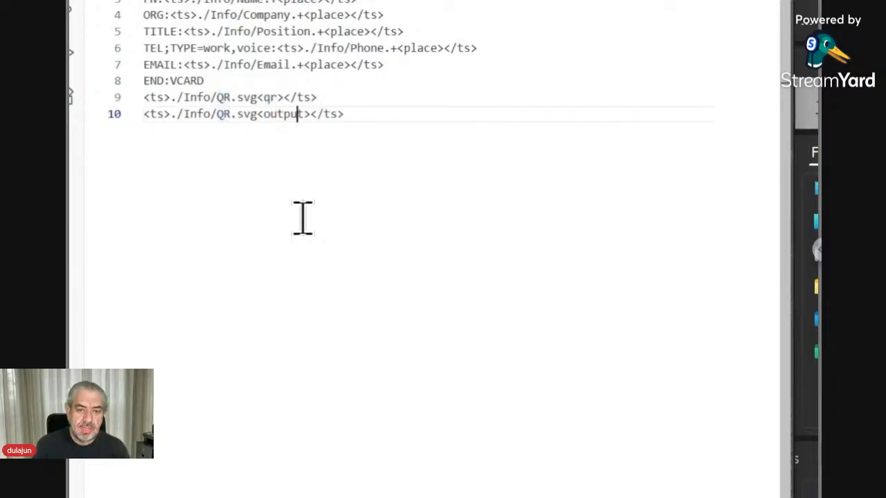
key(Left)
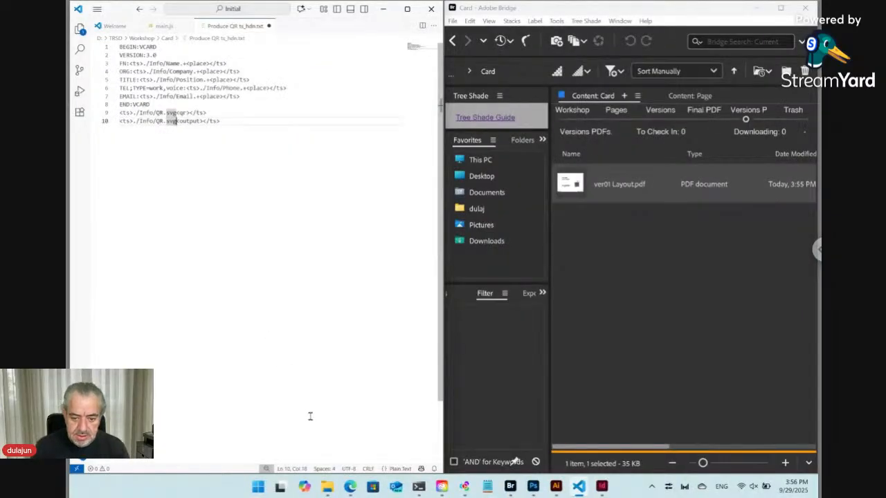
Step: Change line 10's file extension from svg to vcf and hide the explorer sidebar
click(350, 487)
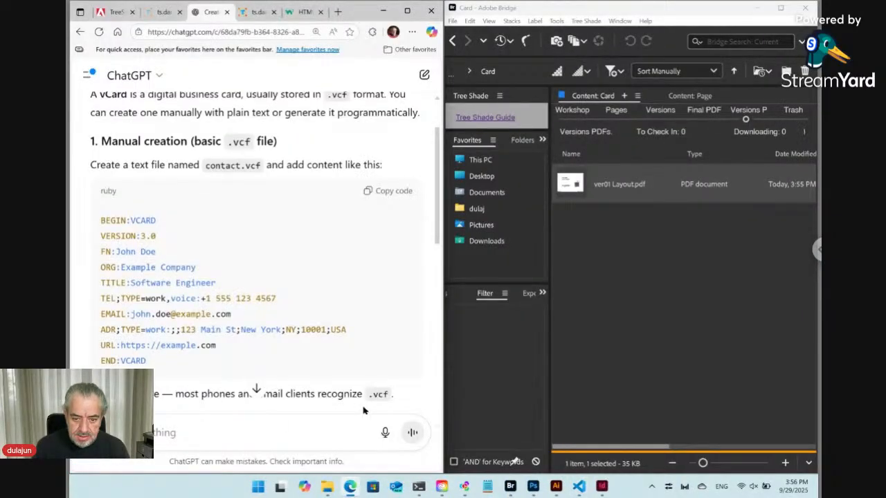
click(579, 486)
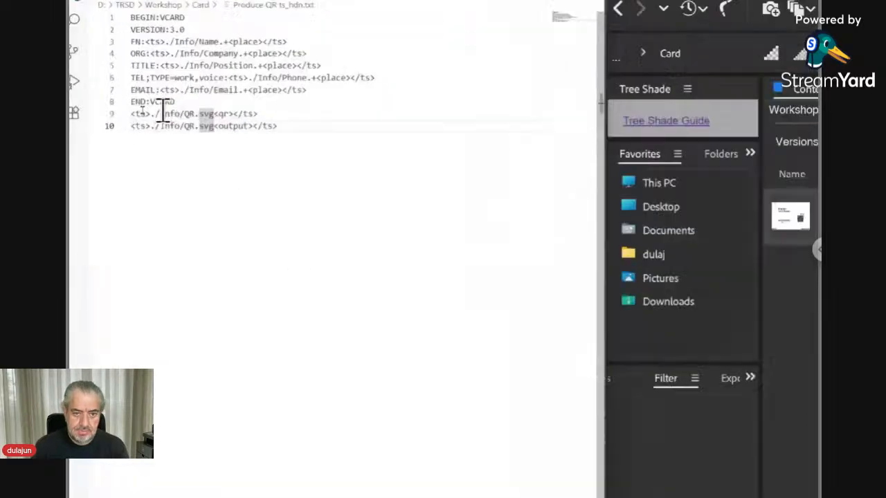
key(Left)
key(Left)
key(Left)
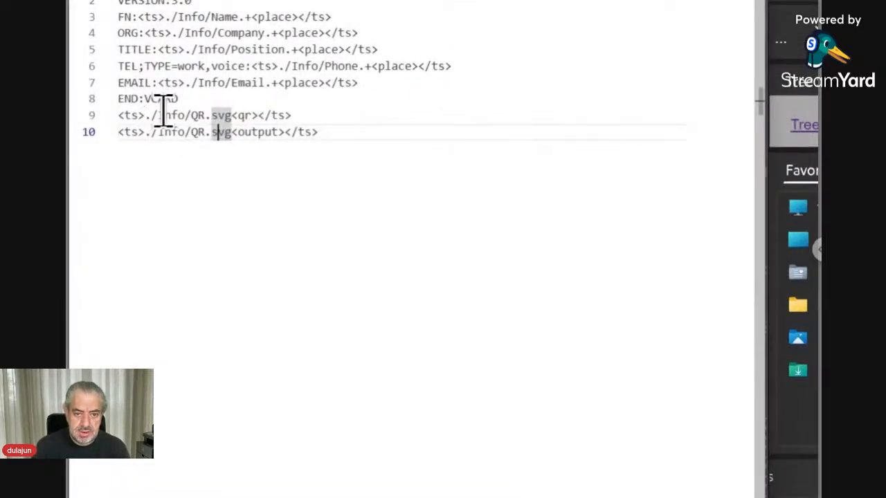
key(shift+Right)
key(shift+Right)
key(shift+Right)
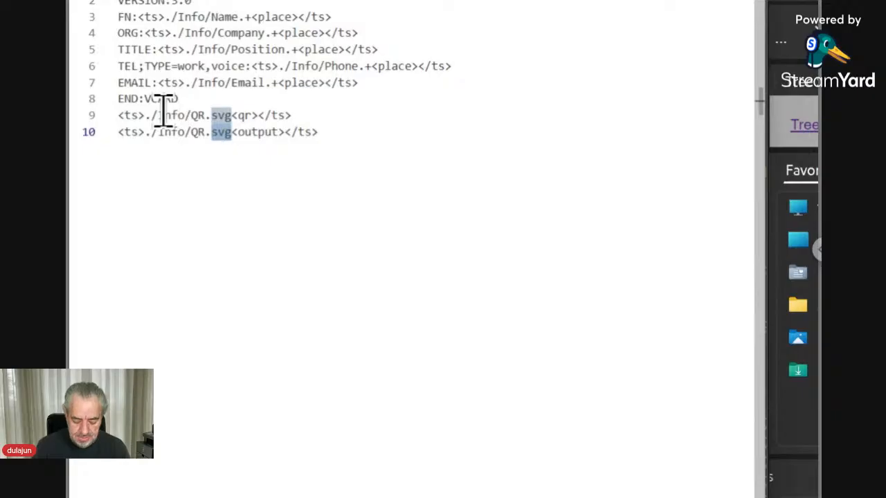
text(vcf)
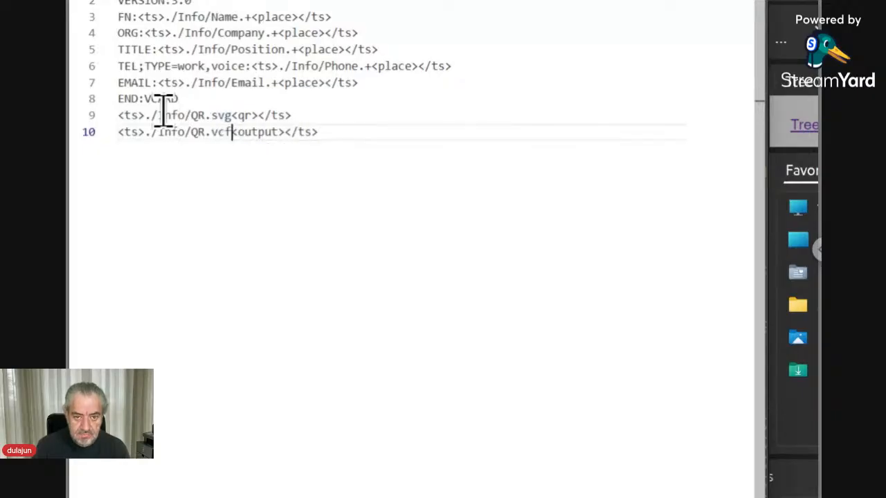
key(Left)
key(Left)
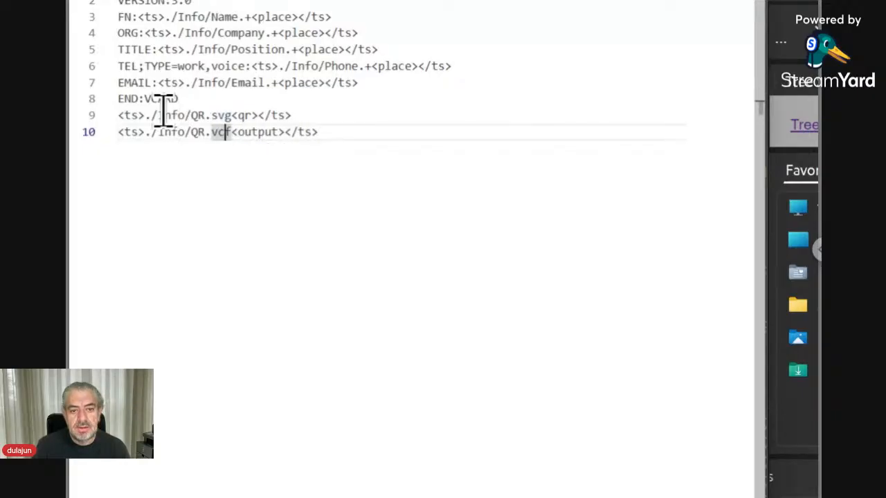
key(Left)
key(Left)
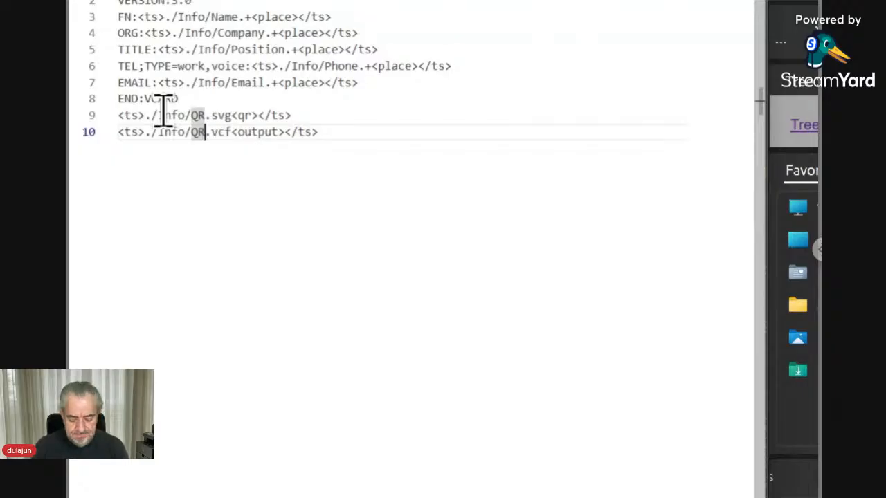
key(ctrl+b)
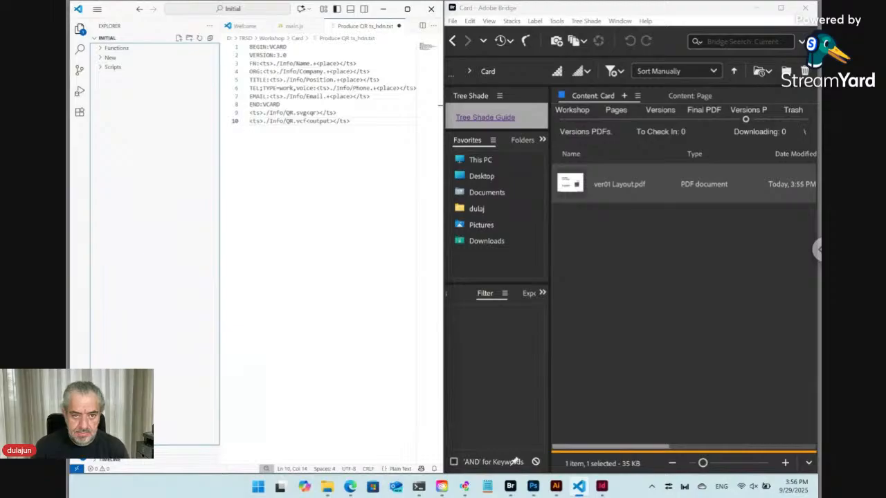
click(79, 32)
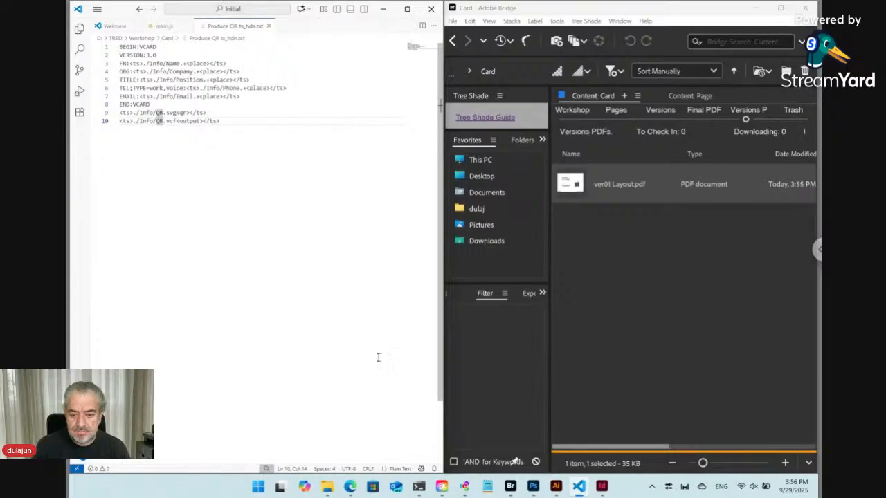
Step: Reload the ts.daralwatan Card form and expand Info, showing Graphic Designer and Starlink
mouse_move(350, 487)
click(392, 450)
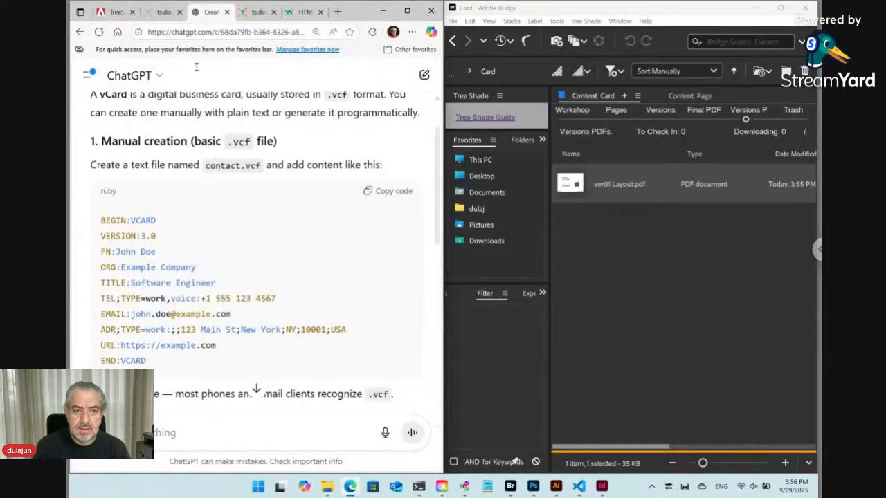
click(258, 15)
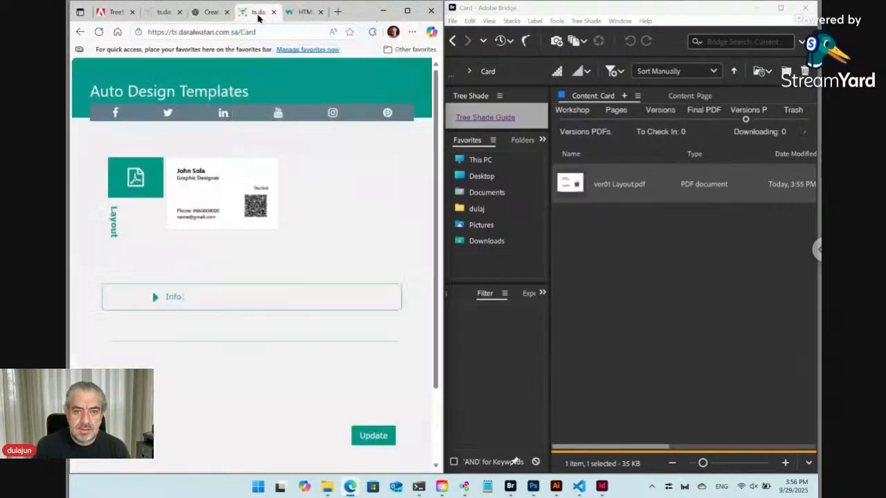
click(99, 32)
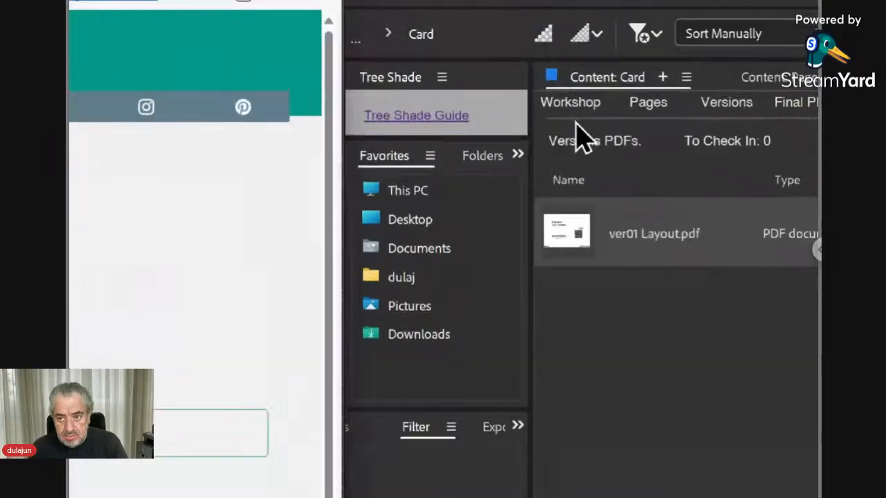
click(578, 120)
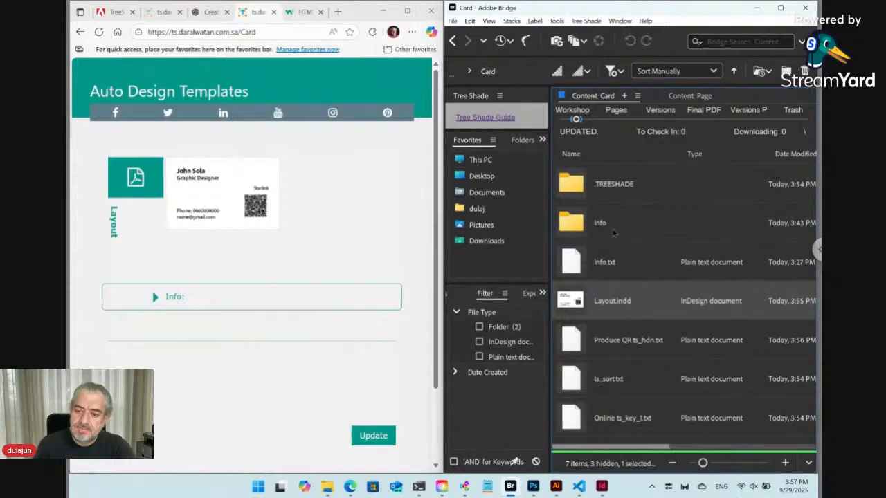
click(158, 297)
scroll(218, 290, down, 5)
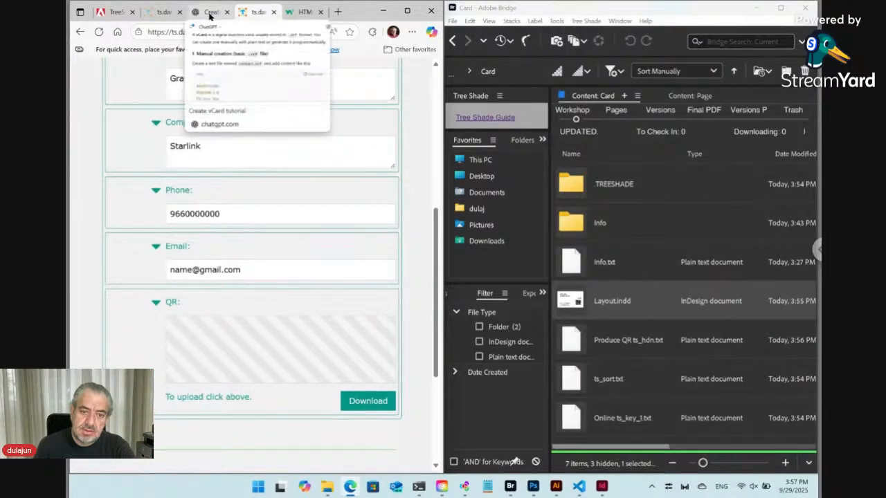
click(211, 12)
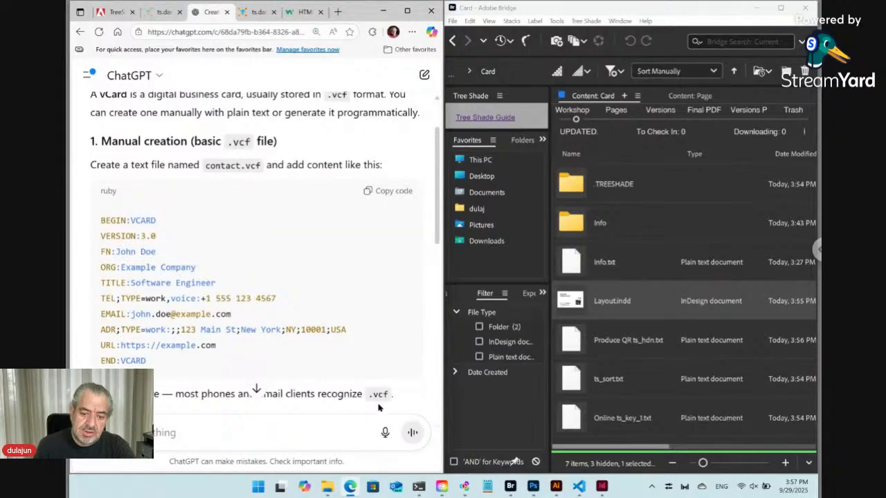
click(256, 12)
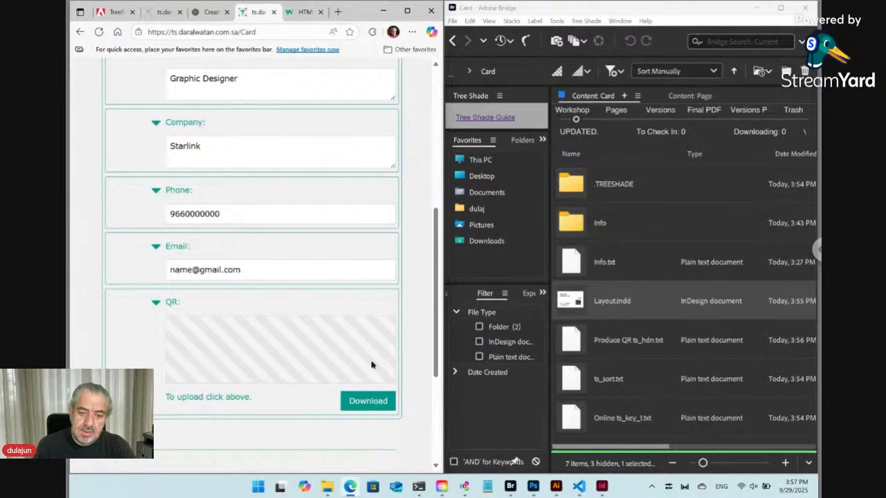
scroll(254, 221, up, 2)
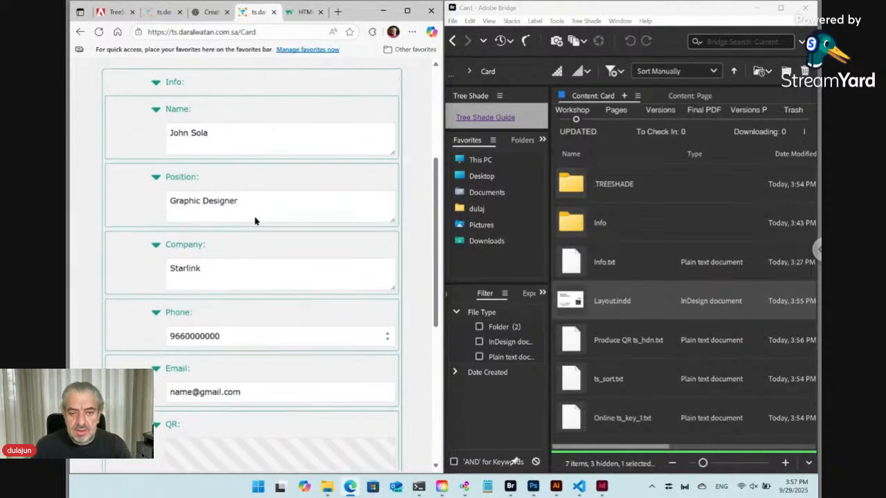
scroll(212, 184, up, 1)
Step: Enter a new person's name, position Developer and company Dar Al Watan, then submit with Update
click(197, 196)
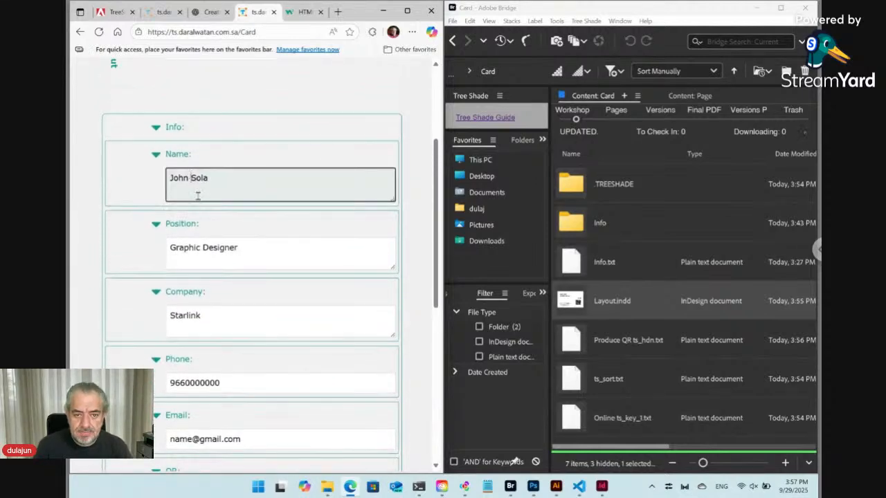
key(ctrl+a)
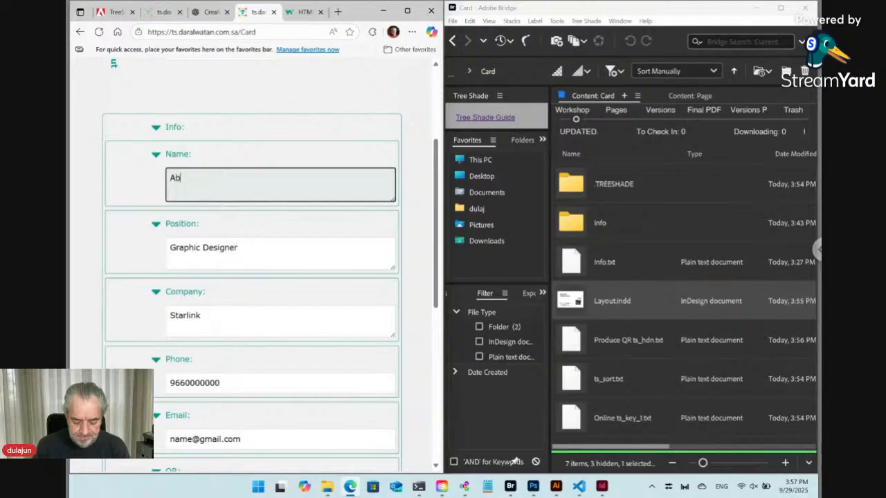
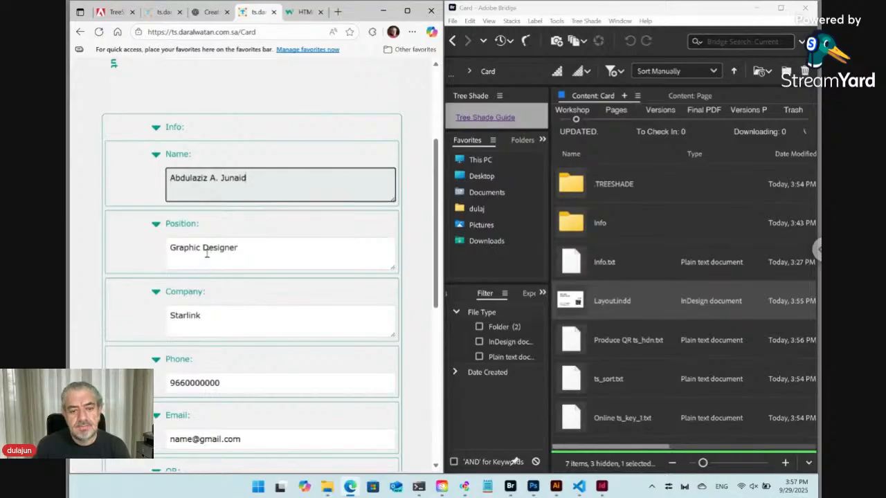
triple_click(205, 249)
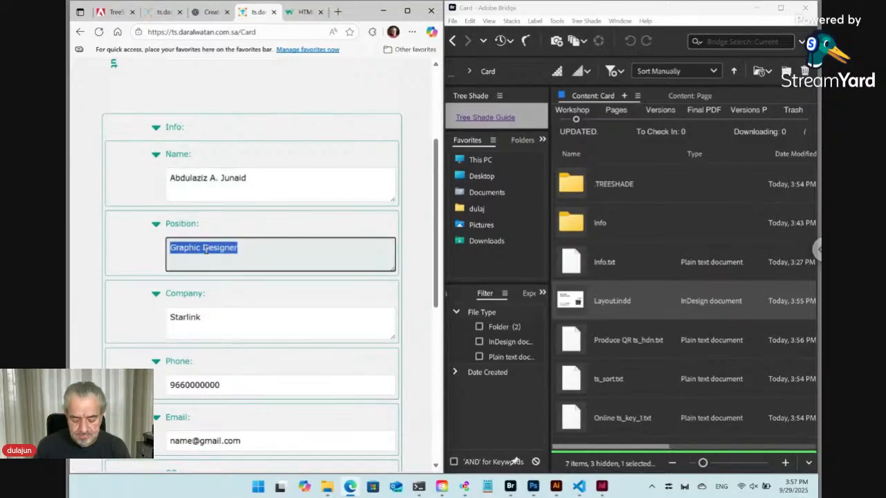
text(Develo)
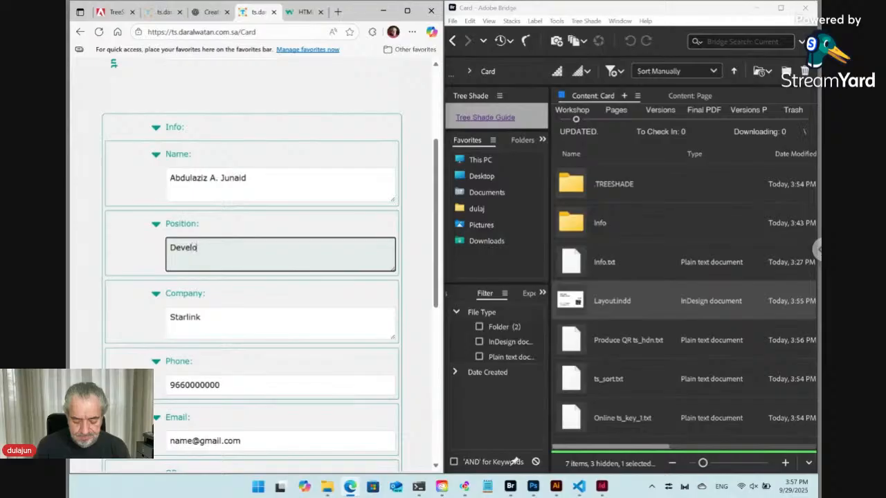
text(per)
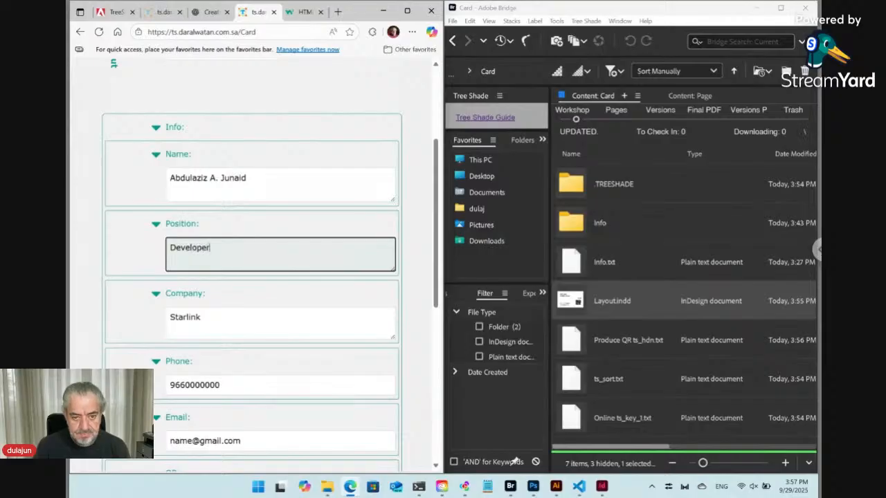
double_click(185, 317)
text(Da)
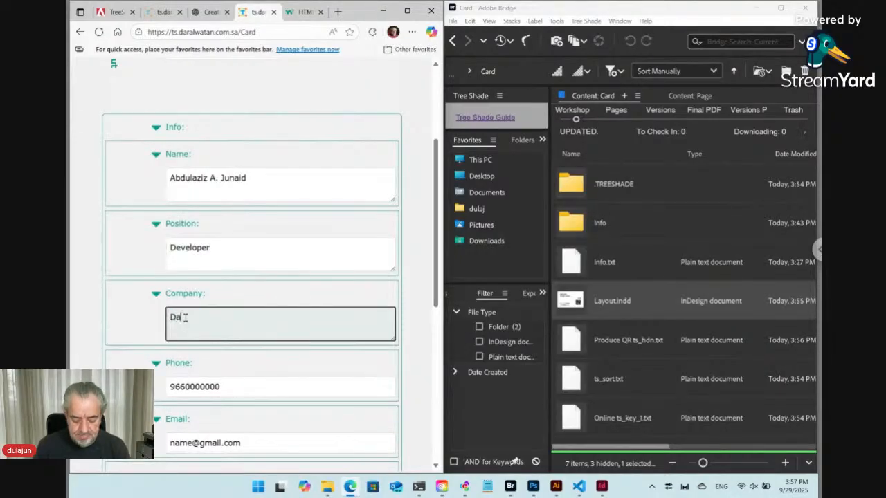
text(r Al Watan)
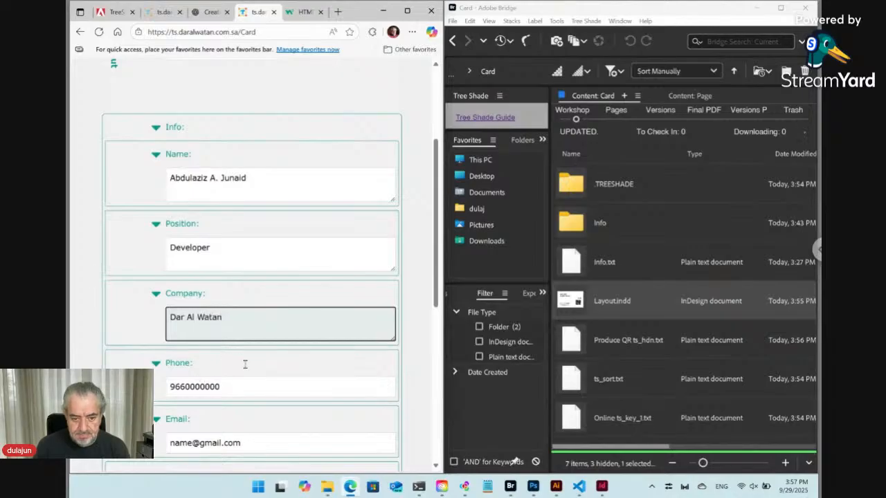
scroll(245, 365, down, 3)
scroll(245, 365, down, 2)
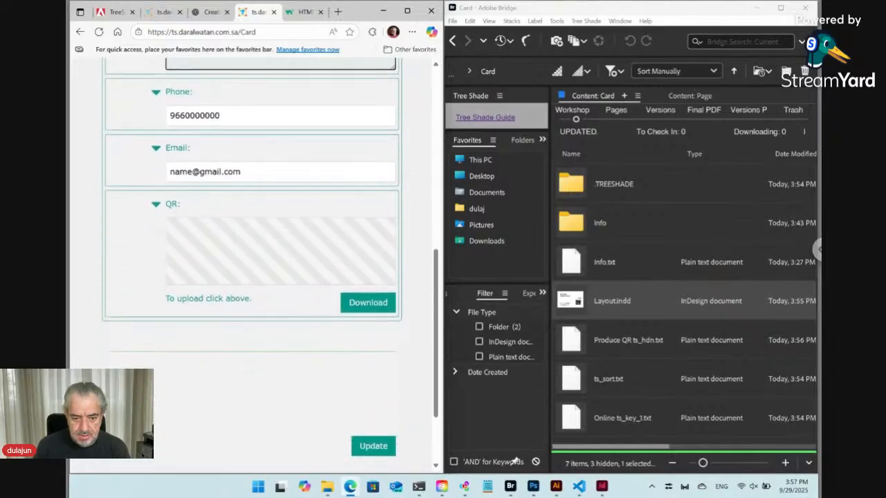
click(374, 355)
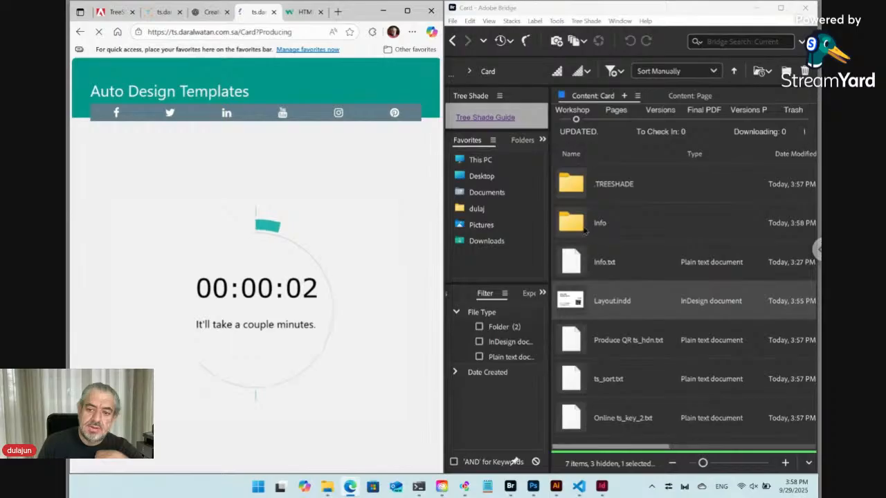
Step: Check the Info folder for QR.svg and QR.vcf while the Developer card regenerates
click(585, 231)
scroll(658, 353, down, 2)
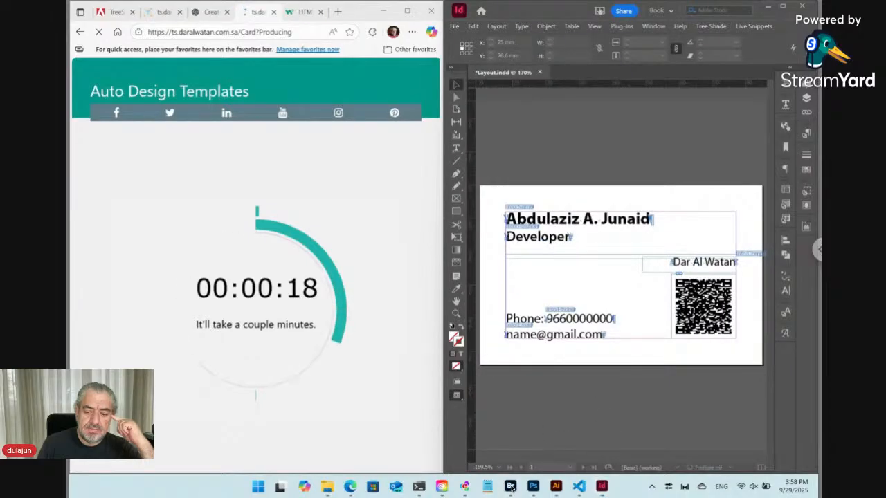
click(511, 487)
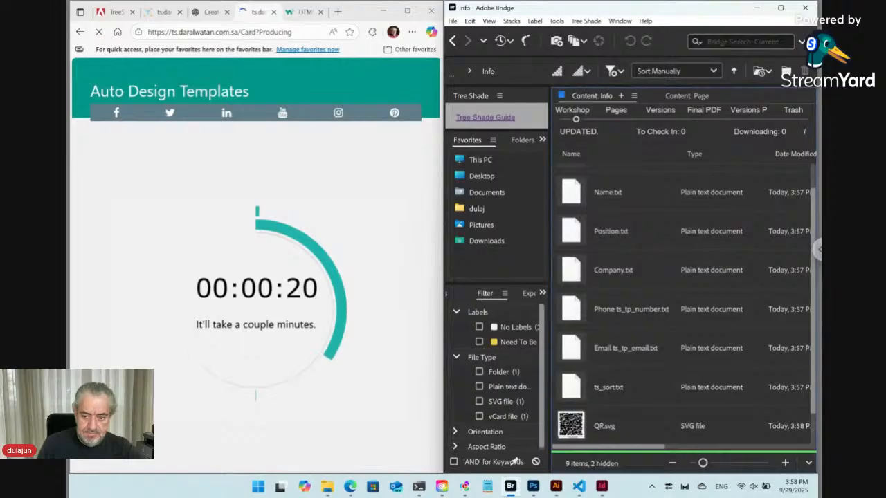
scroll(611, 431, down, 1)
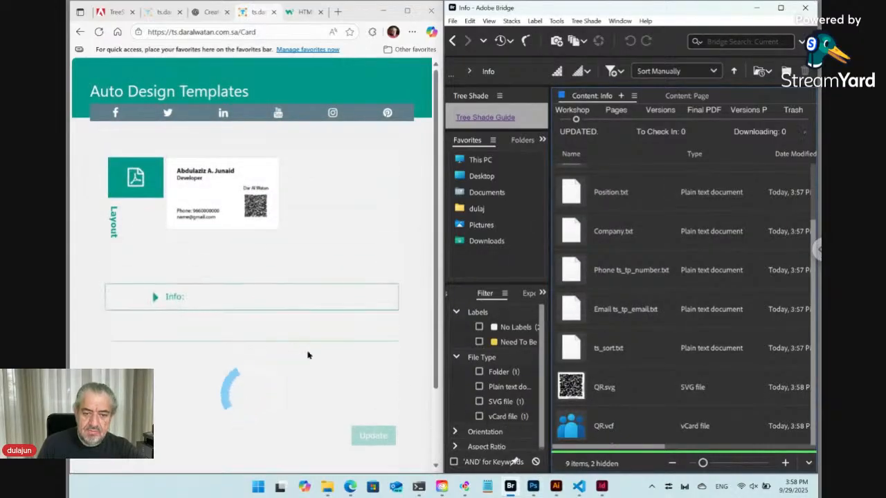
Step: Expand Info again, review the QR upload fields and Update button, then show Bridge's Workshop files
click(159, 297)
scroll(232, 325, down, 10)
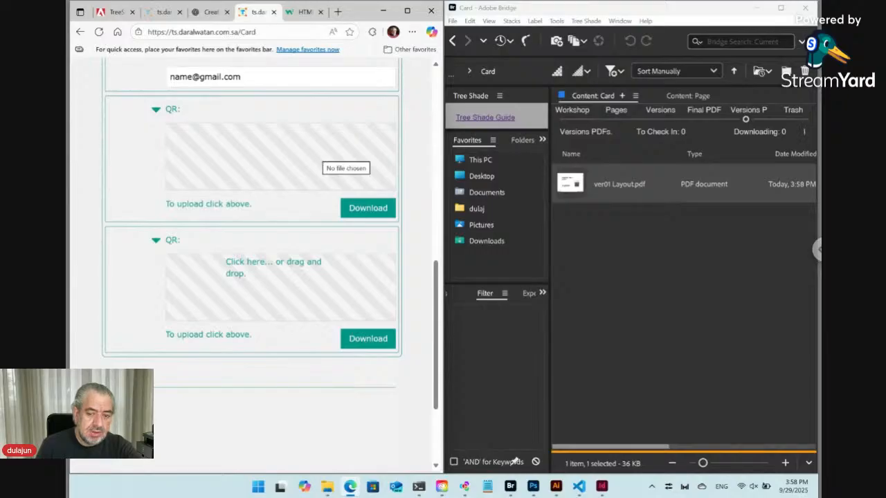
scroll(414, 239, down, 2)
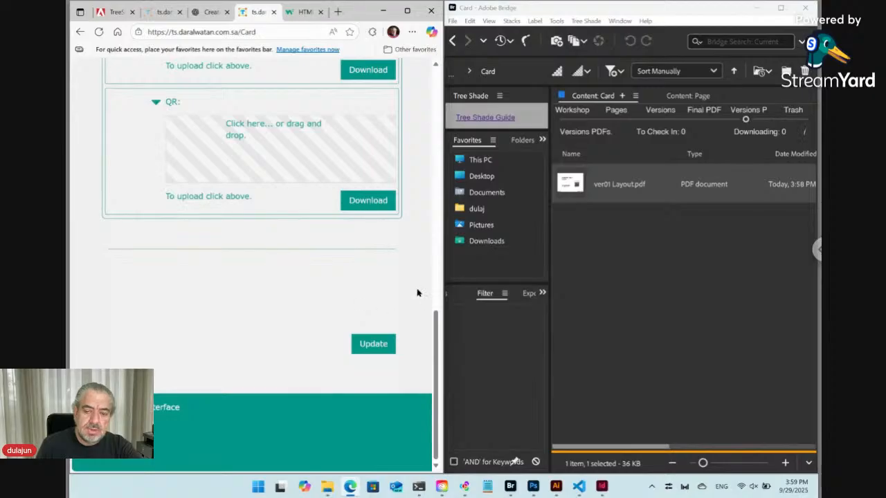
scroll(416, 294, up, 2)
scroll(418, 293, up, 1)
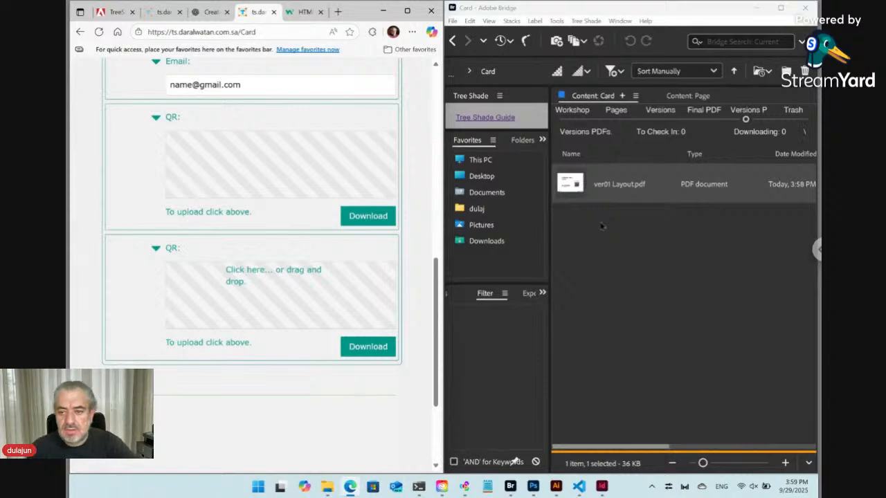
click(580, 128)
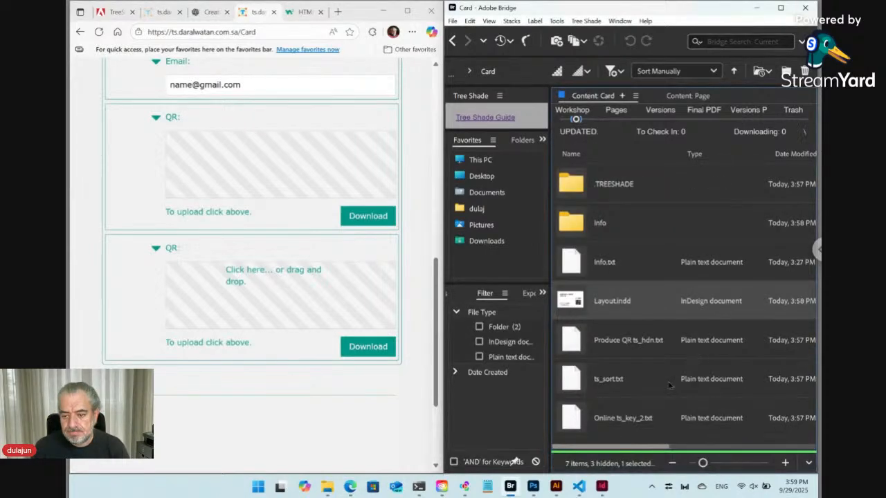
Step: Open the Info folder in Bridge and insert 'ts_hdn' into QR.vcf's name, making it 'QR ts_hdn.vcf'
double_click(615, 233)
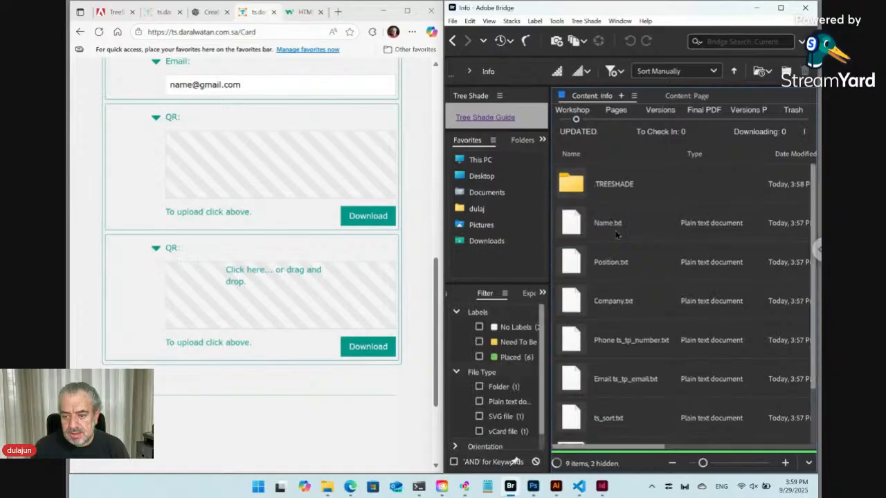
scroll(632, 387, down, 2)
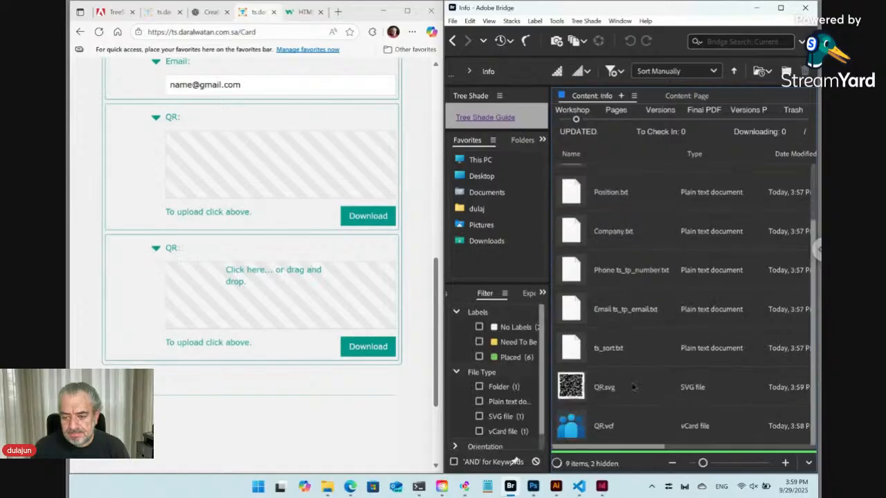
click(621, 435)
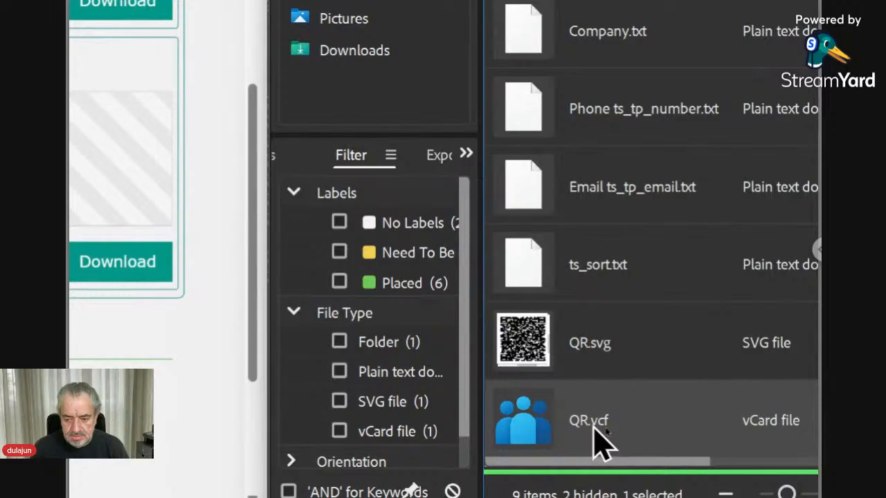
click(592, 423)
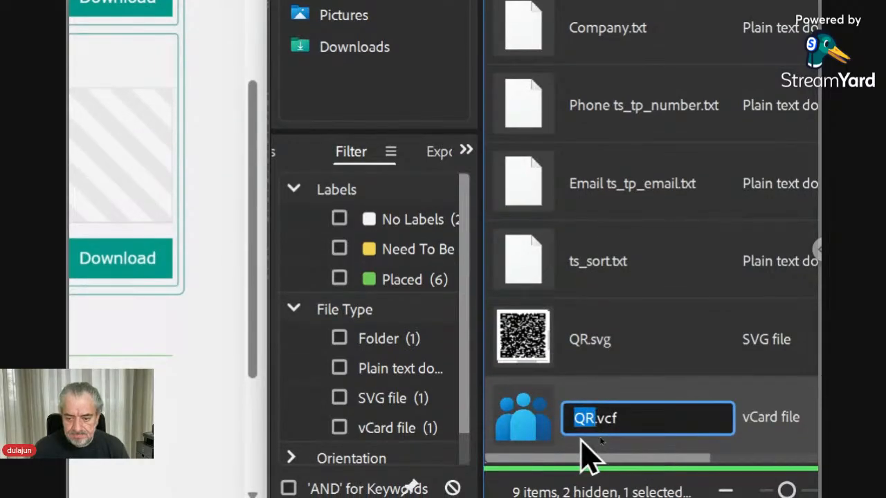
key(Left)
key(Right)
key(Right)
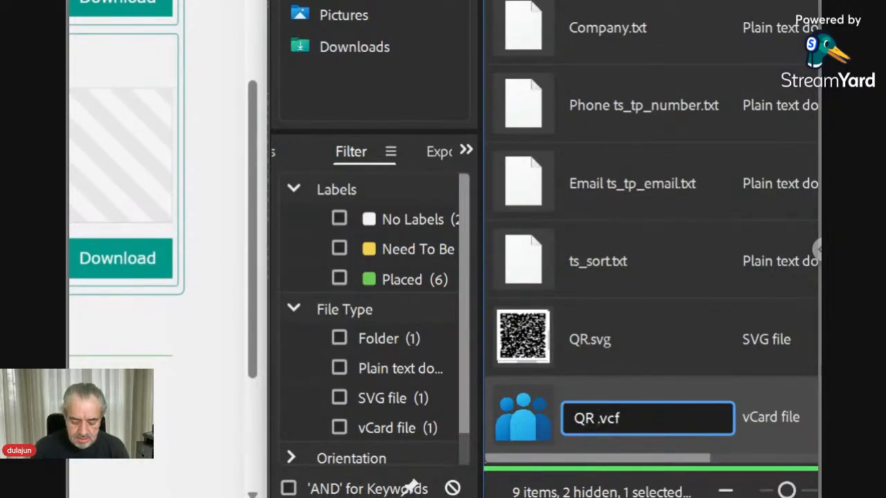
text(ts_hdn)
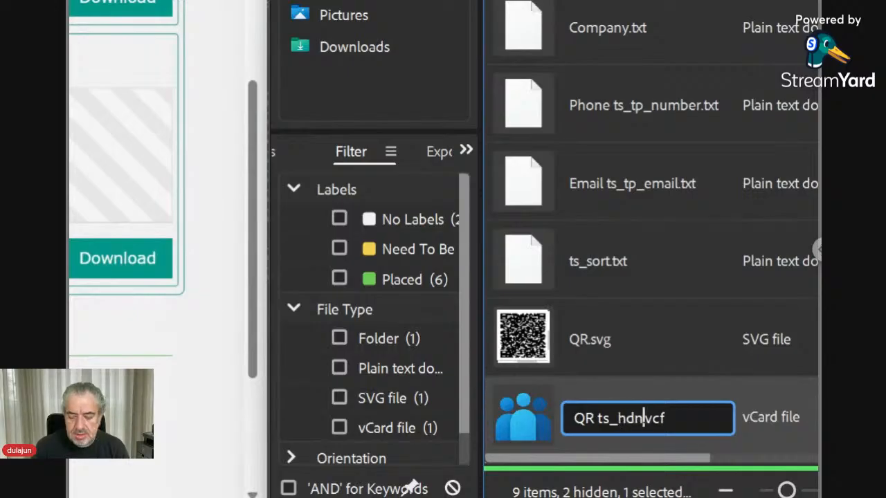
key(Return)
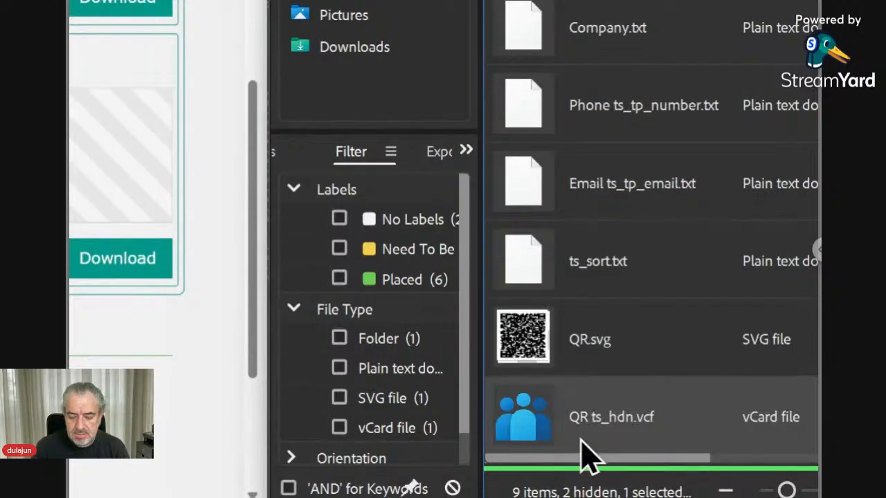
Step: Rename QR.svg in Bridge by adding ' ts_hdn' after QR, giving QR ts_hdn.svg
click(597, 364)
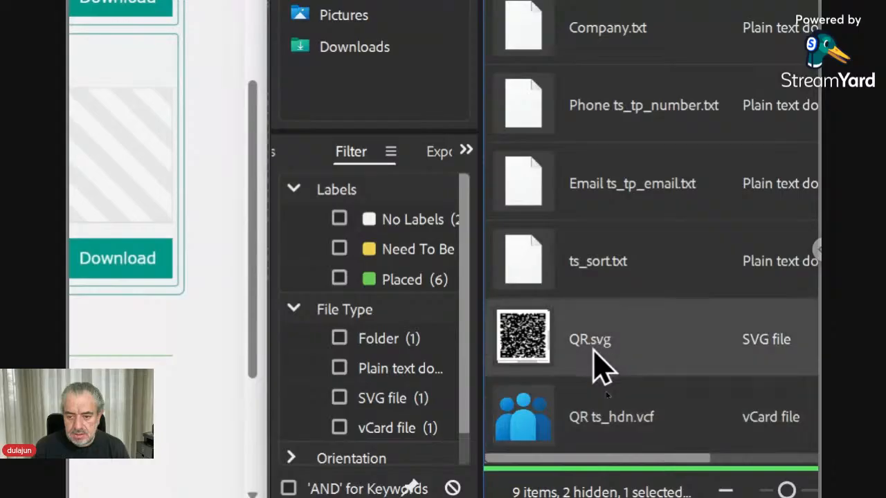
click(594, 348)
key(Right)
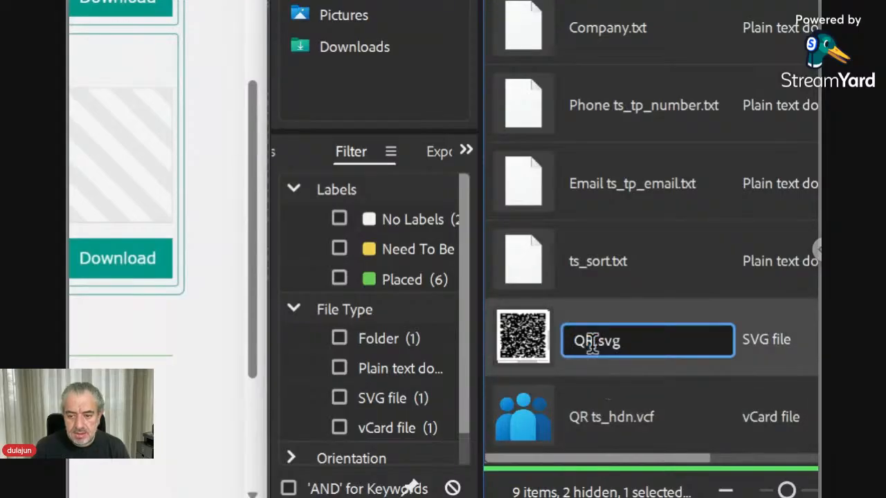
text(ts_)
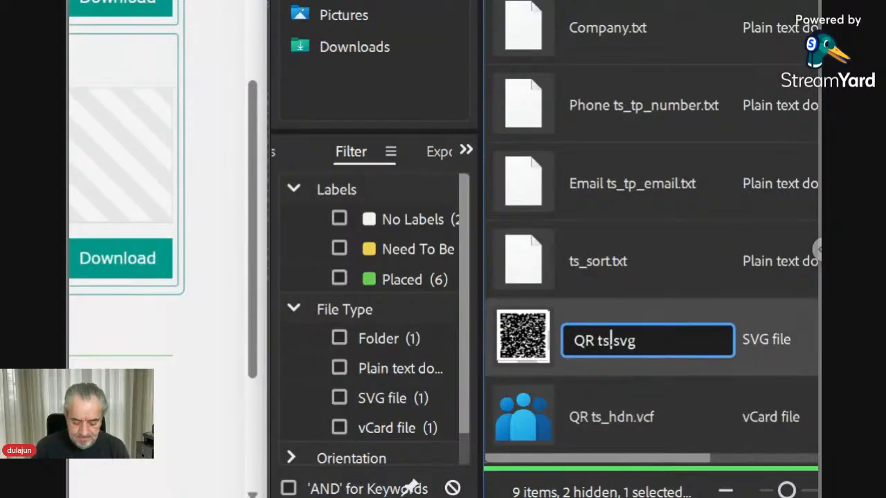
text(hdn)
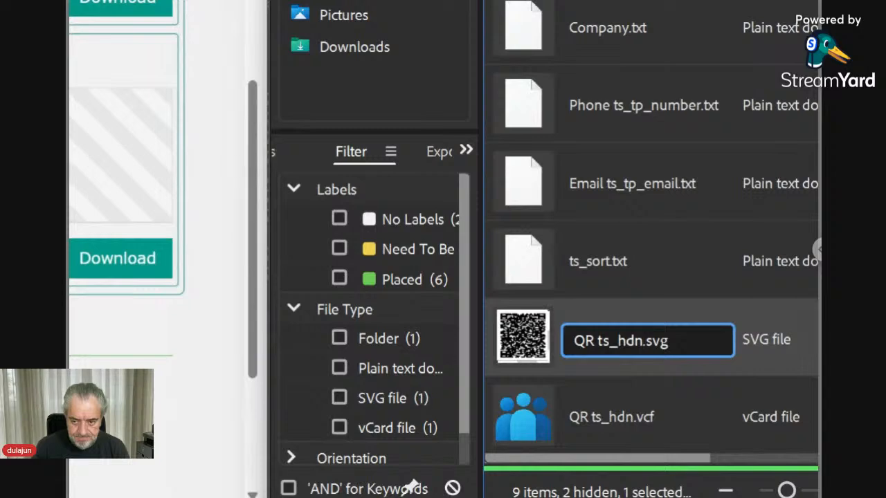
key(Return)
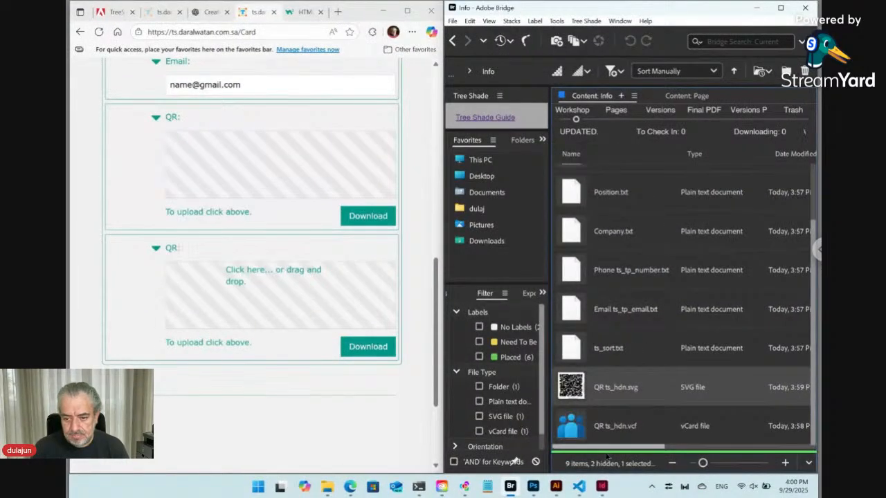
Step: In the vCard template, insert '+' after 'QR.' on the svg line to read QR.+svg
click(578, 487)
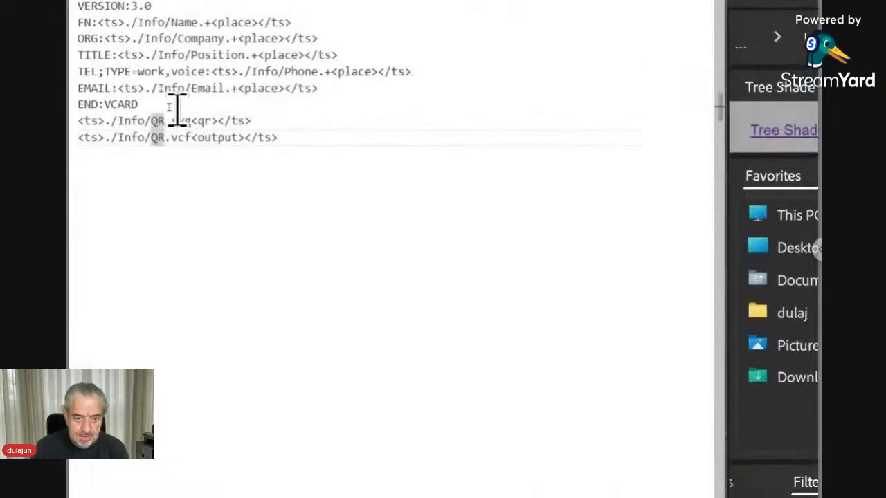
click(168, 106)
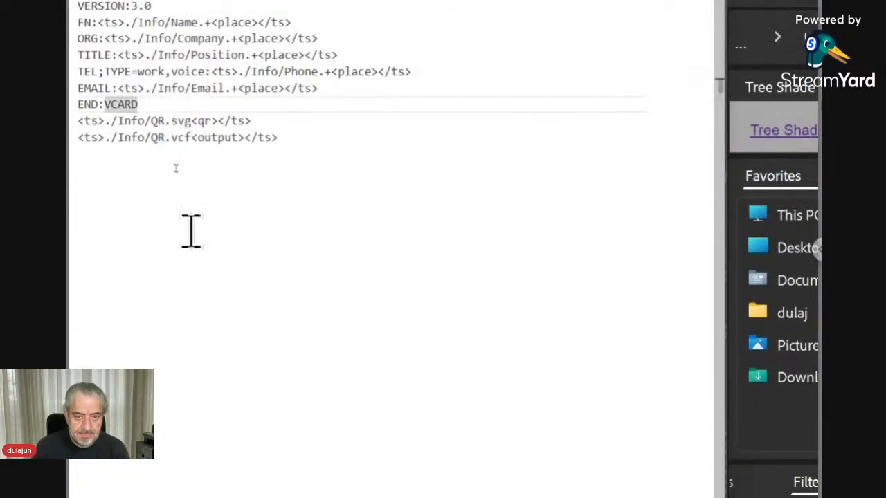
key(Down)
key(Right)
key(Right)
key(Right)
key(Right)
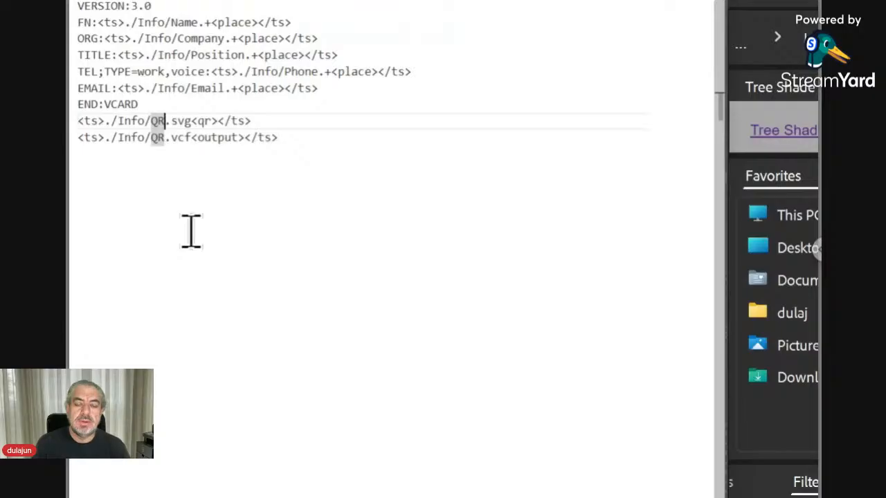
key(Right)
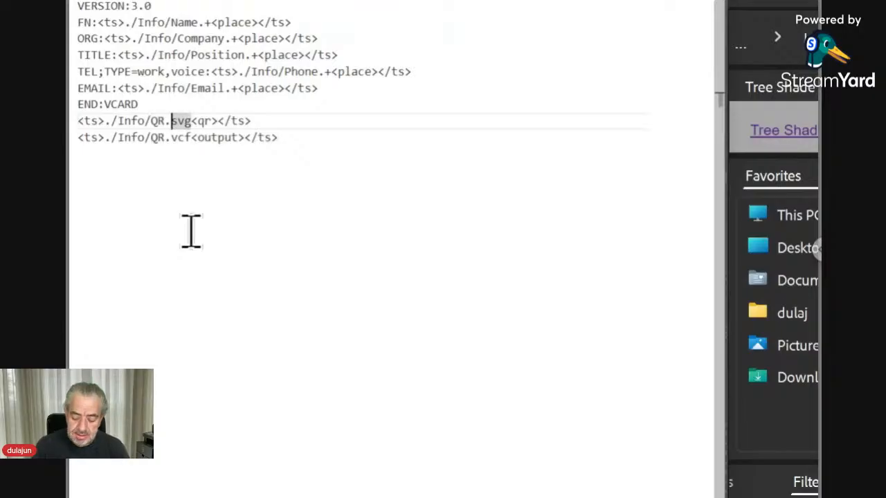
text(+)
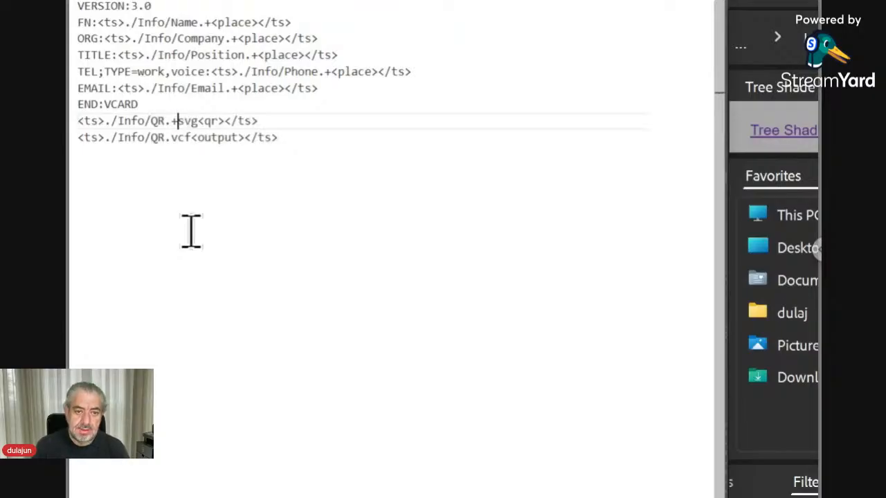
key(shift+Left)
key(shift+Left)
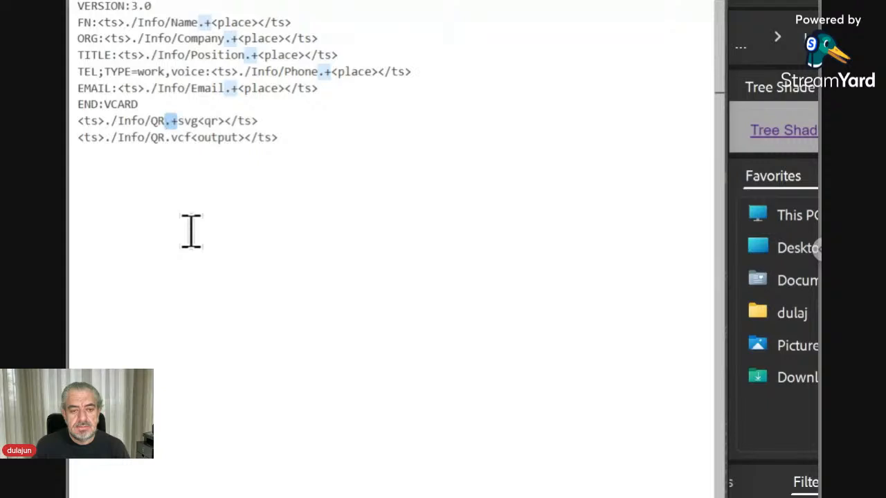
Step: Insert '+' after 'QR.' on the vcf line so it reads QR.+vcf
key(Down)
key(Left)
key(shift+Left)
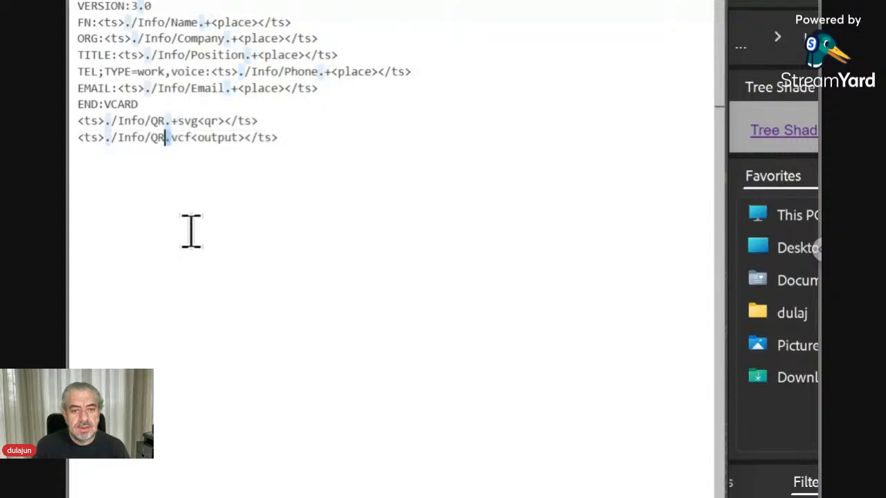
key(Right)
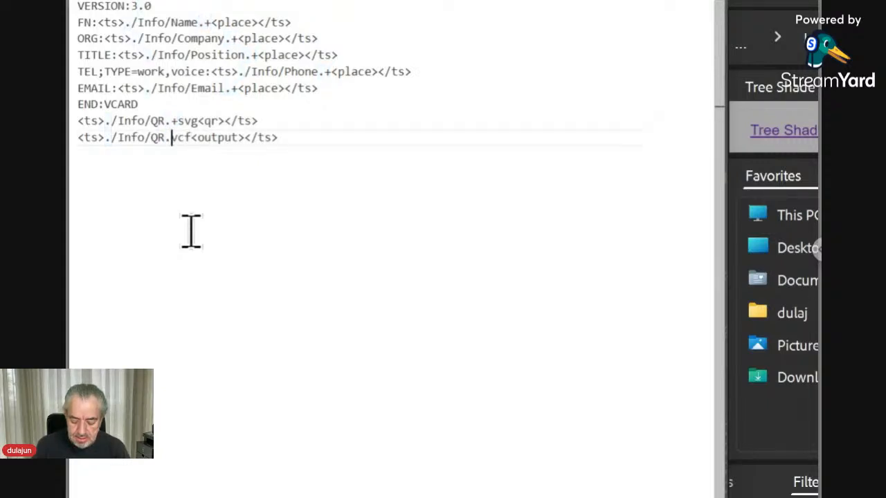
text(+)
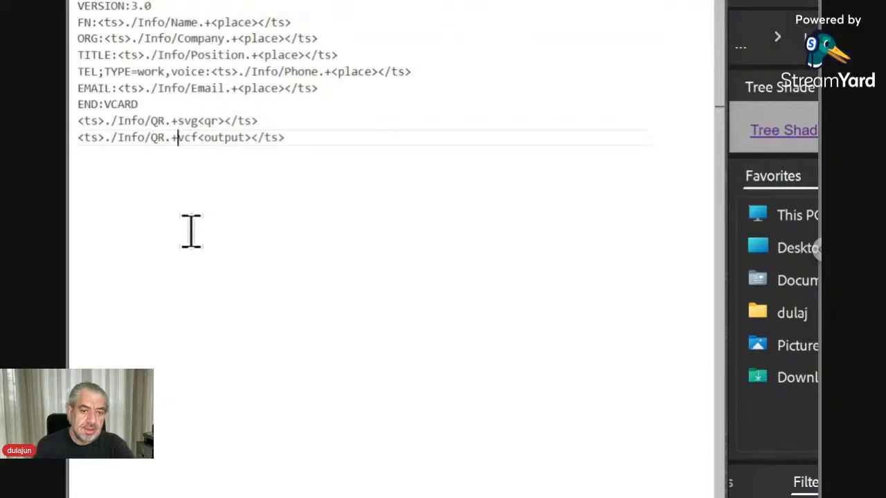
Step: Review the edited QR.+svg and QR.+vcf lines in the template
key(Up)
key(Left)
key(Left)
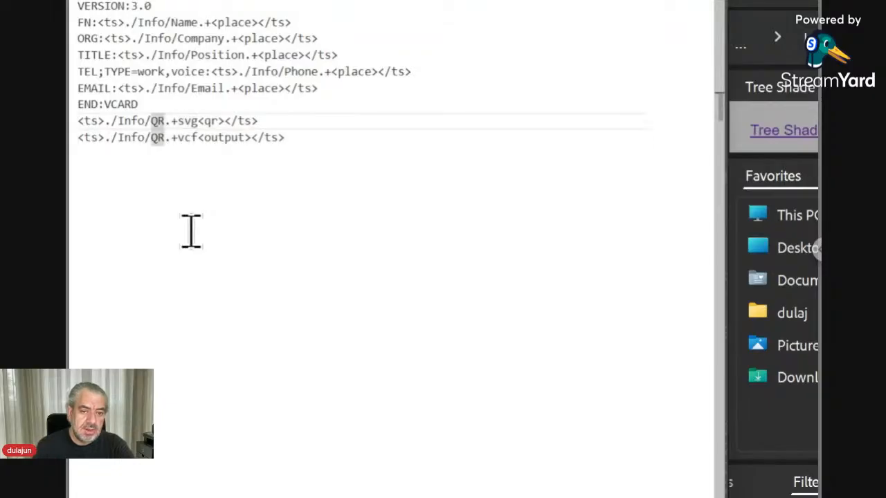
key(Right)
key(Right)
key(Right)
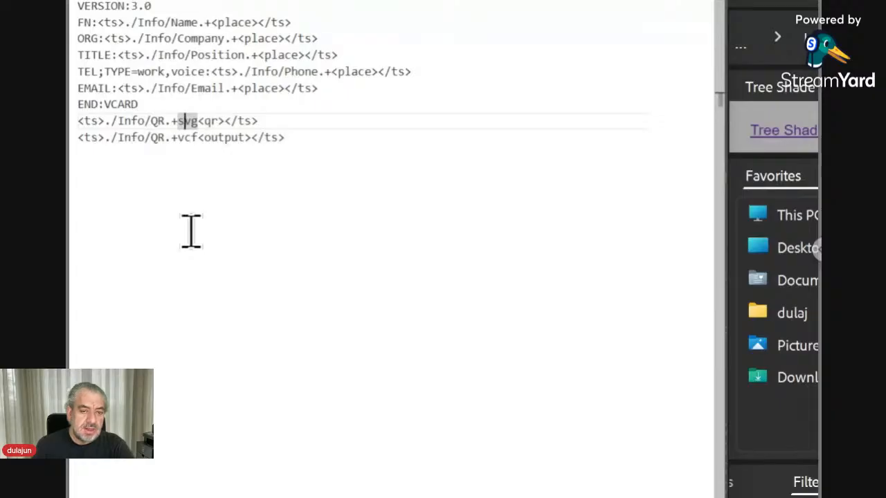
key(Down)
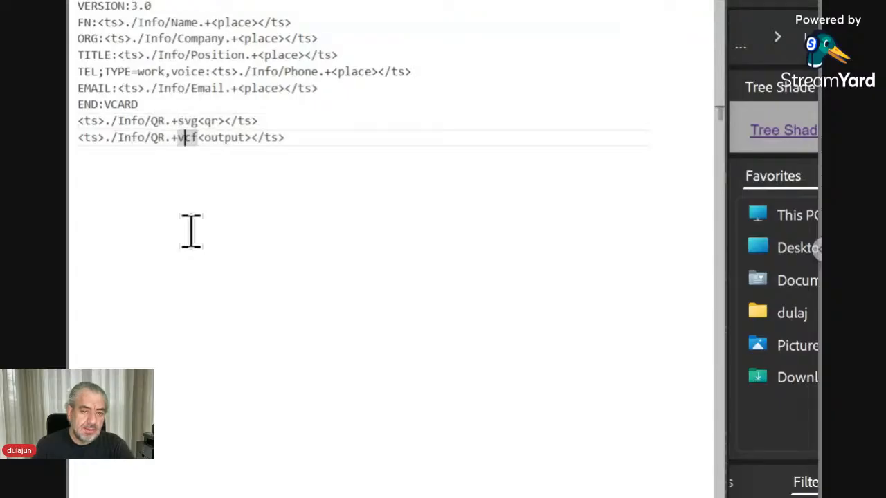
key(Left)
key(Left)
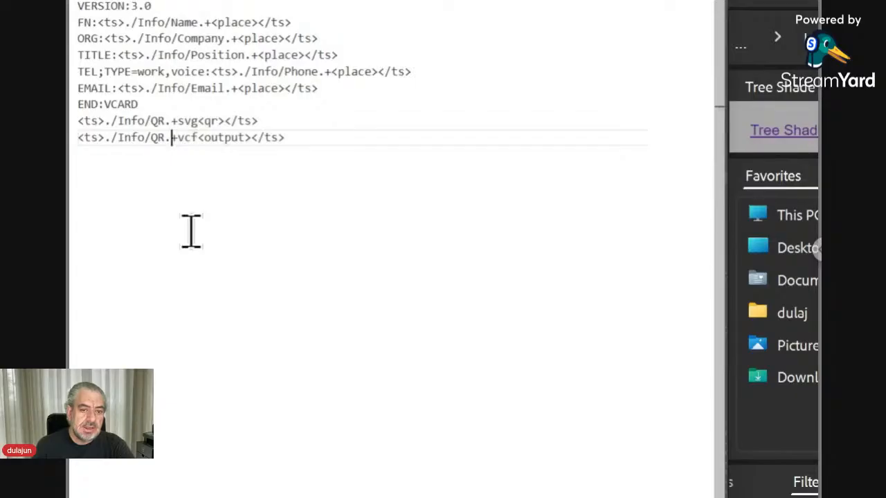
key(Left)
key(Right)
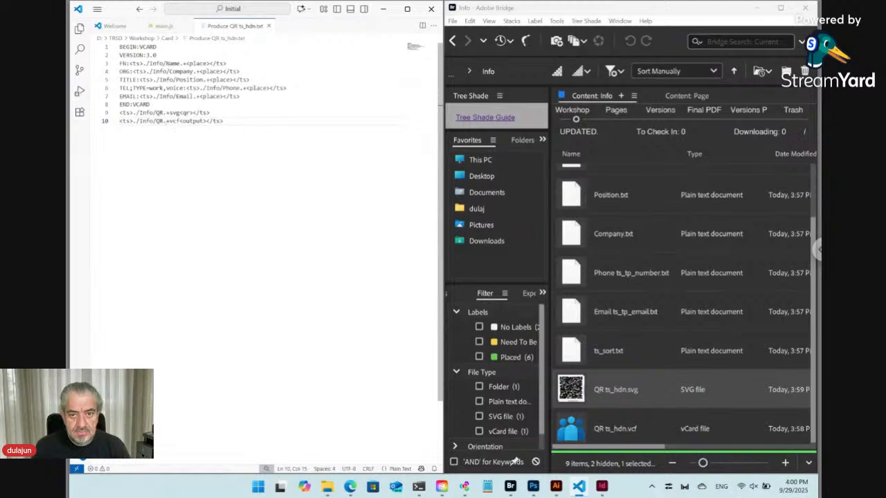
Step: Select the card's QR code and view QR ts_hdn.svg's Link Info, status OK on page 1
click(603, 488)
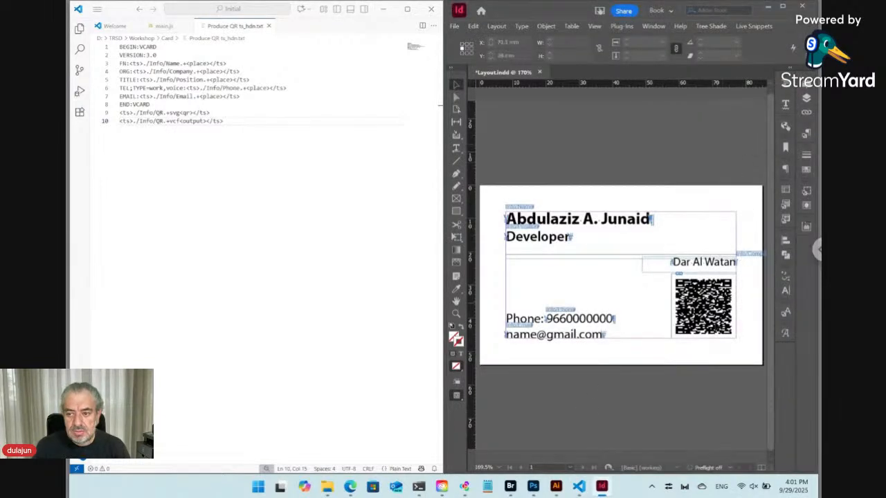
click(701, 303)
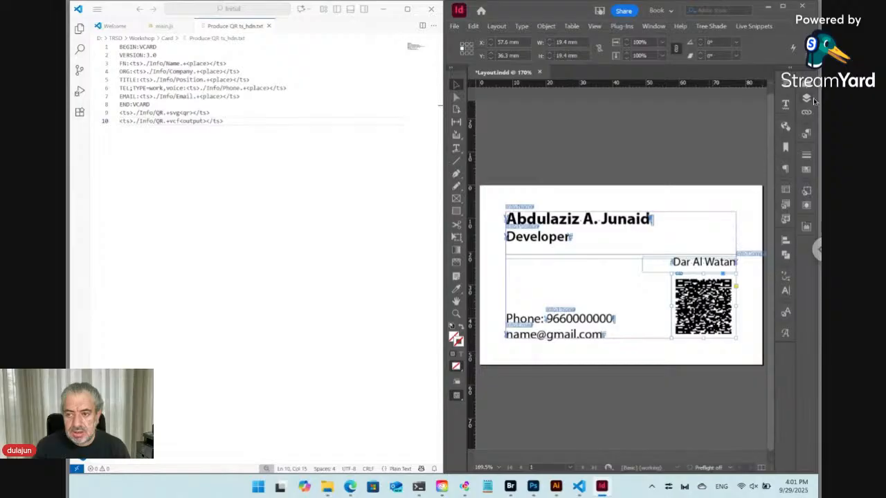
click(807, 113)
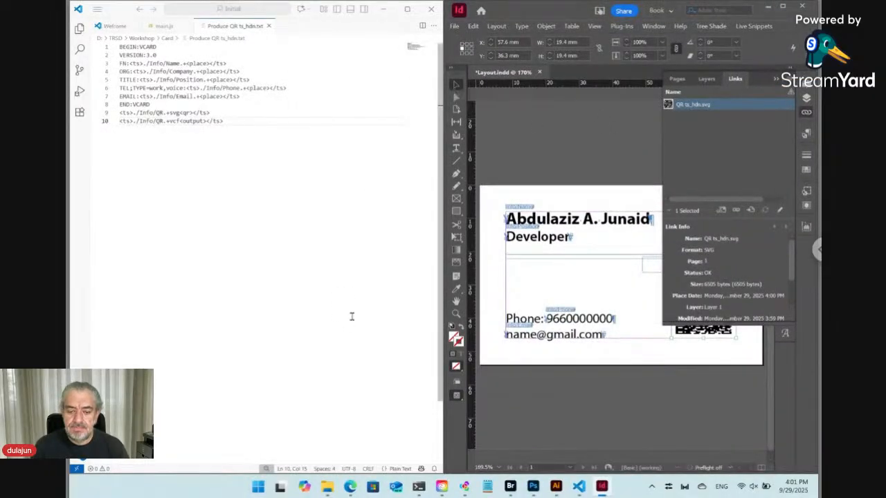
click(349, 488)
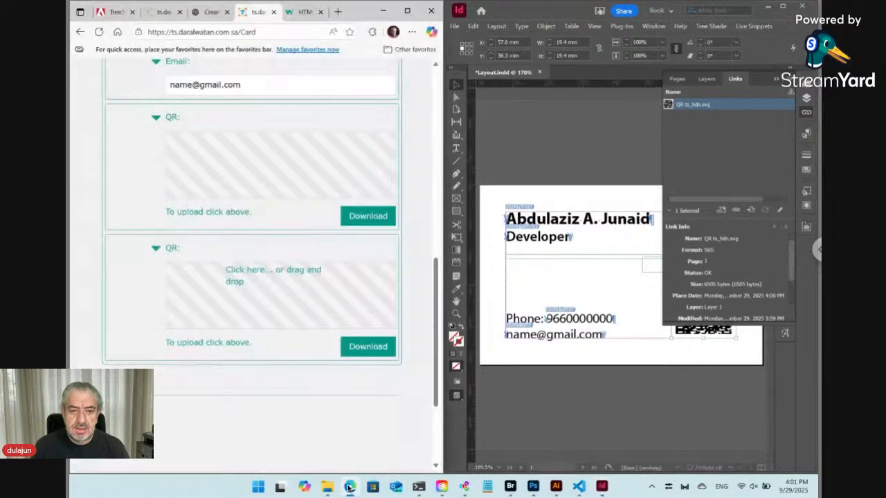
Step: Reload the Card form, expand Info and replace the Name field with the new person's full name
click(99, 32)
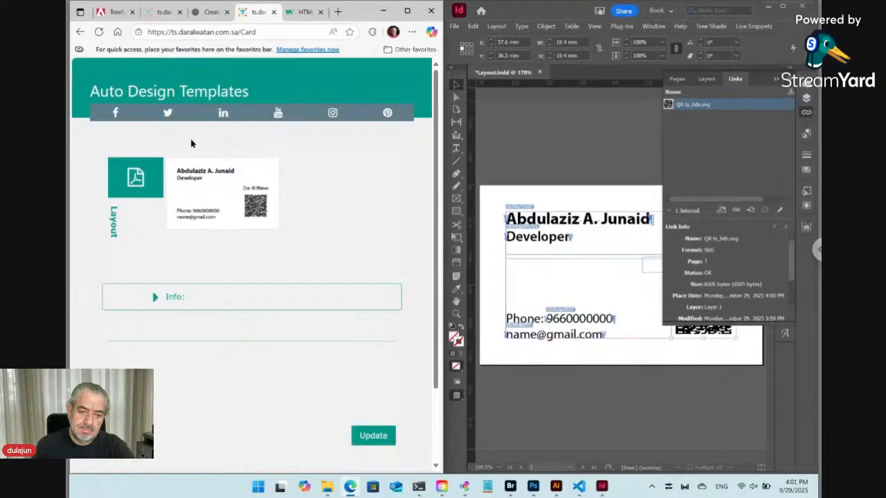
click(157, 302)
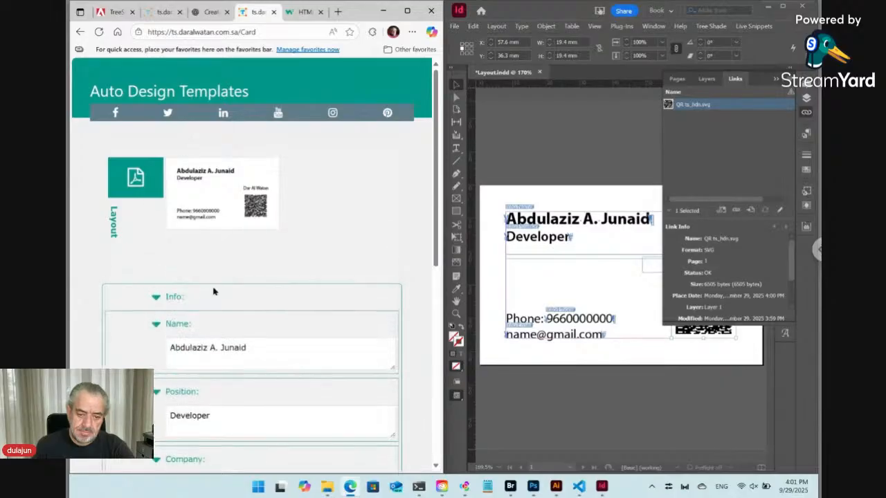
scroll(221, 286, down, 3)
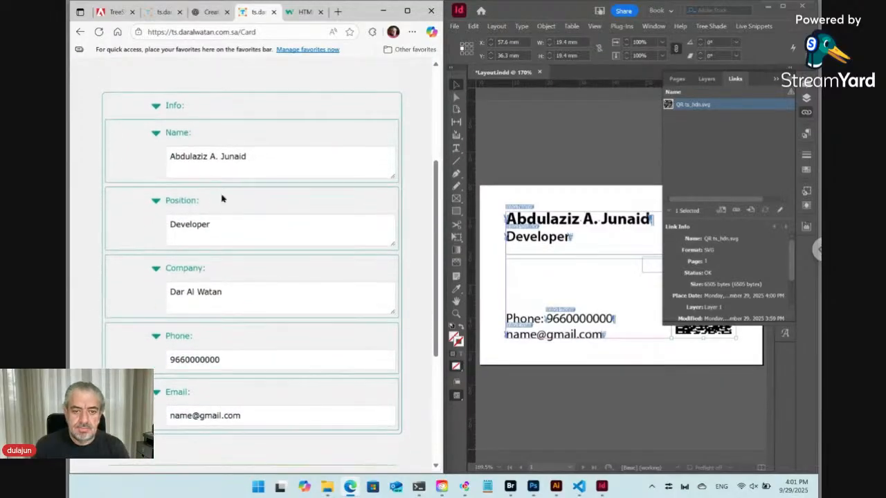
click(216, 158)
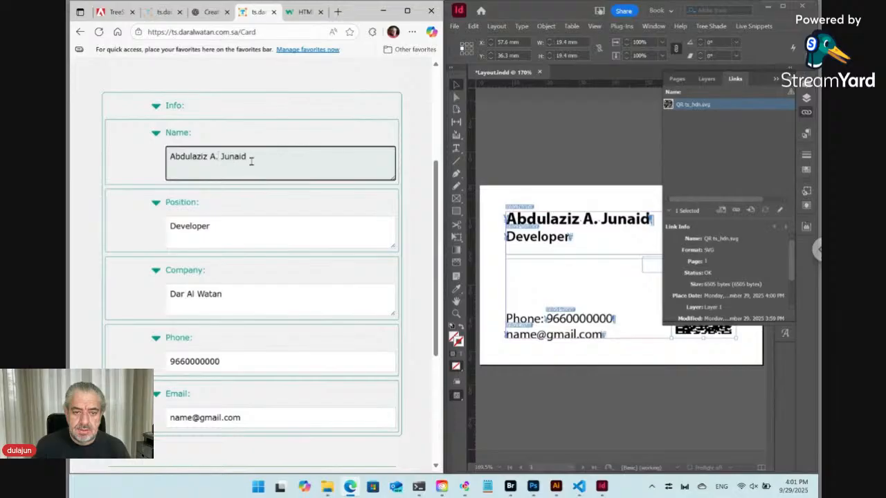
drag(251, 157, 170, 158)
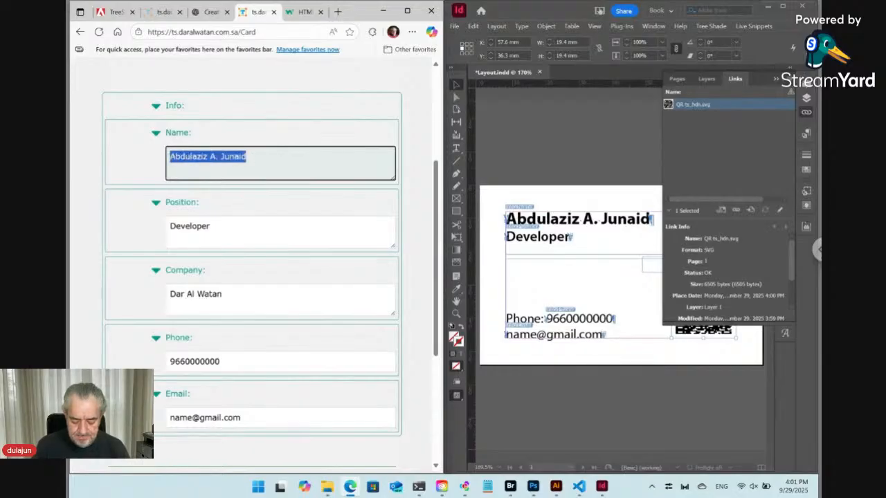
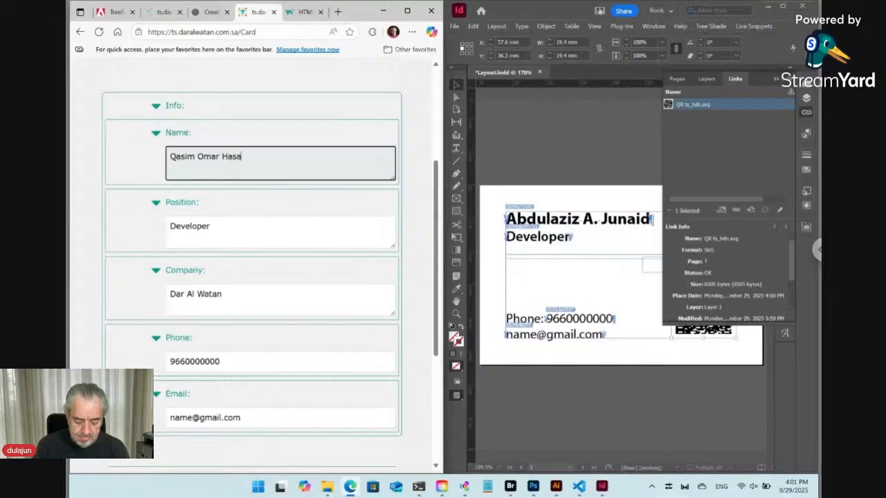
Step: Change the position from Developer to Sales and submit the update
double_click(186, 233)
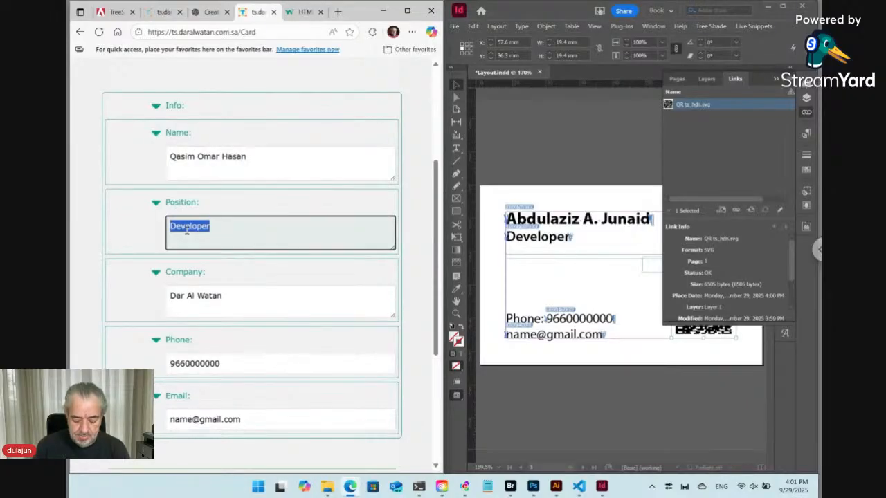
text(Sales)
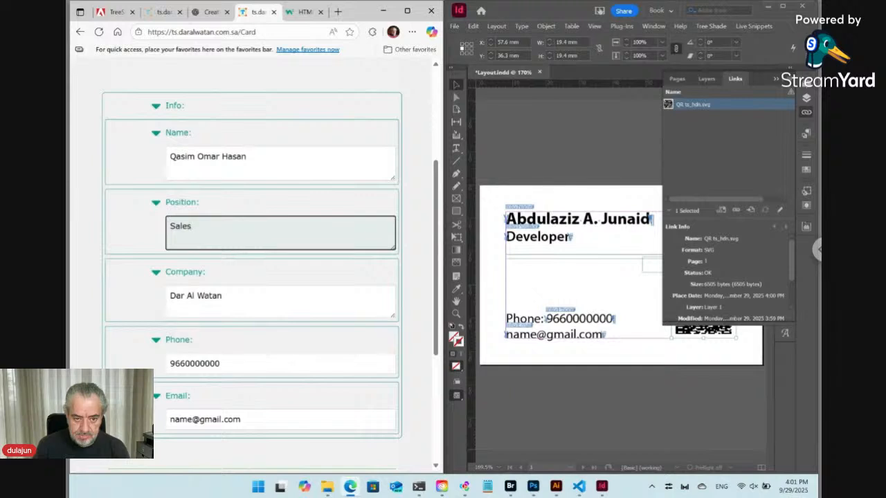
scroll(226, 398, down, 5)
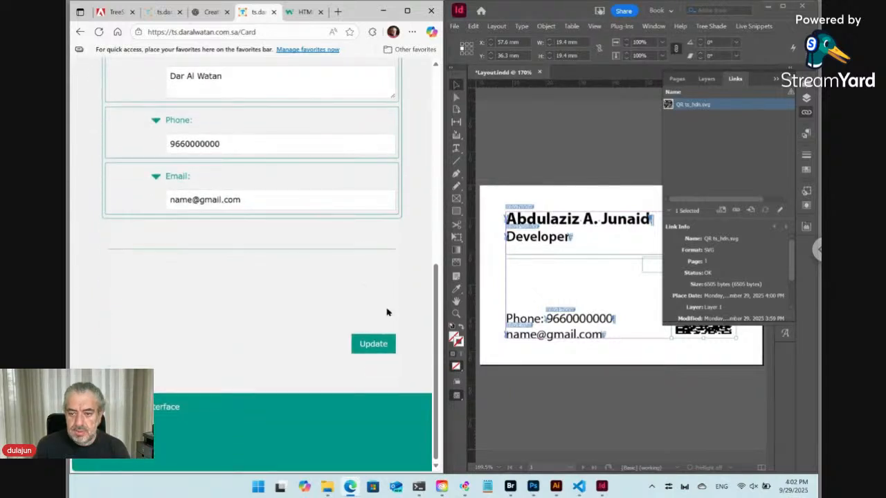
click(380, 344)
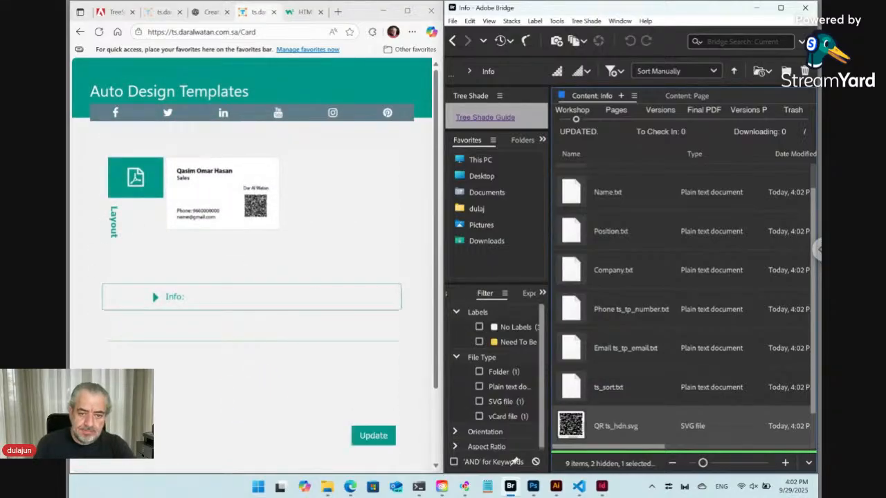
Step: Once the preview shows Sales at Dar Al Watan, expand the Info fields again
click(156, 299)
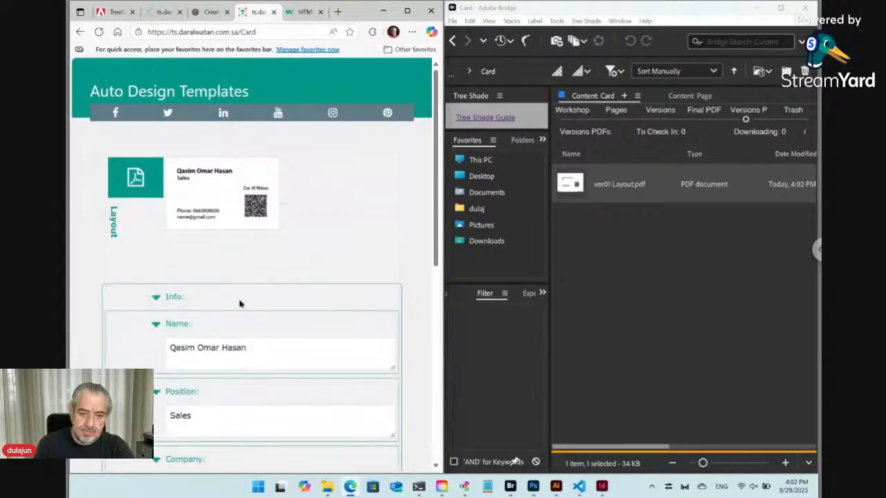
Step: Open the Info folder under Workshop in Bridge and scroll to QR ts_hdn.svg and QR ts_hdn.vcf
scroll(270, 303, down, 3)
scroll(271, 303, down, 1)
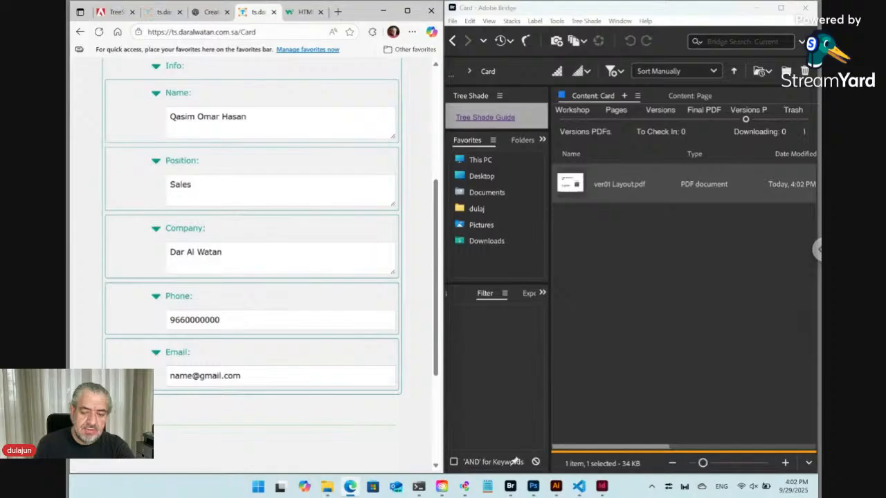
click(576, 122)
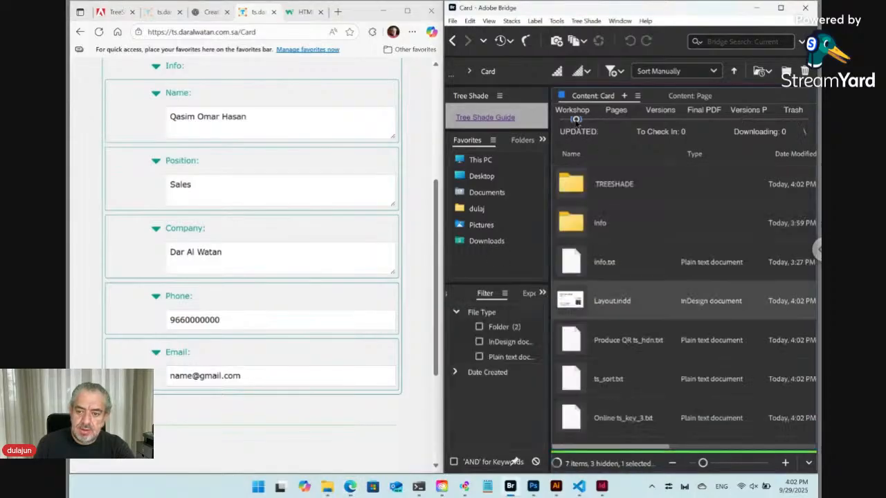
double_click(595, 223)
scroll(642, 323, down, 2)
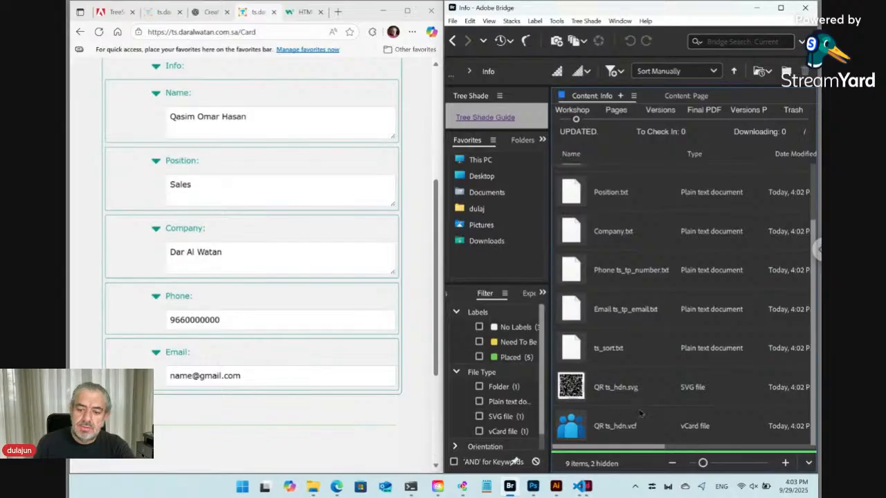
Step: Drop QR ts_hdn.vcf into VS Code to check Sales and Dar Al Watan, then open the TreeShade page
click(602, 433)
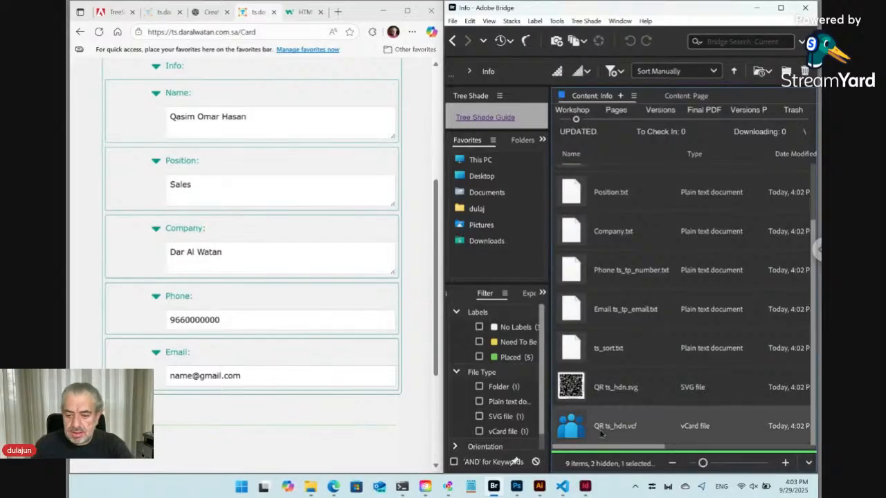
drag(601, 433, 308, 280)
key(alt+Tab)
key(Tab)
key(Tab)
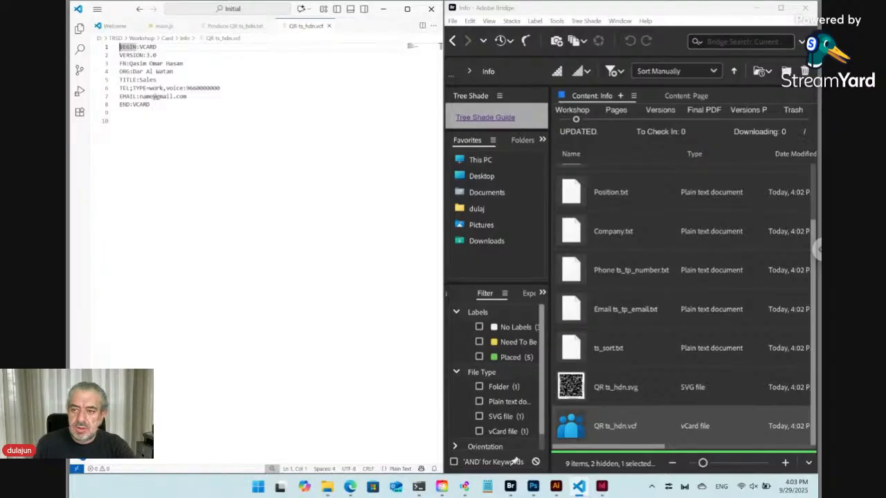
click(350, 487)
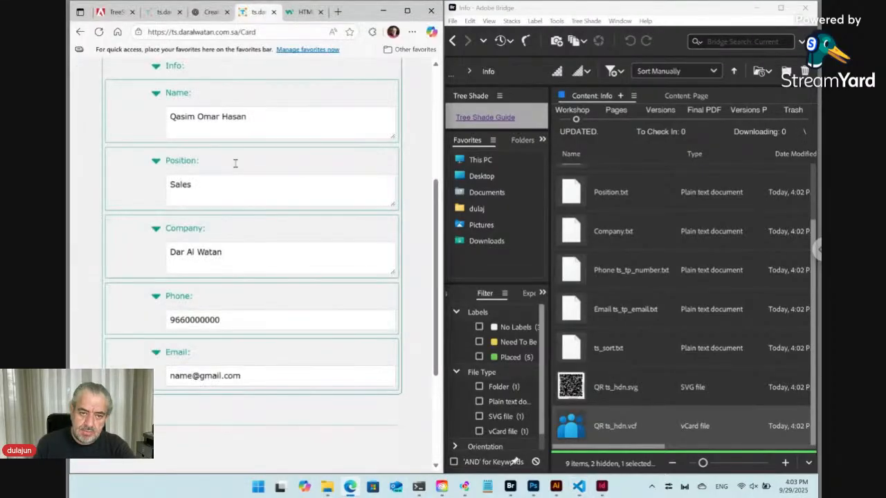
click(116, 13)
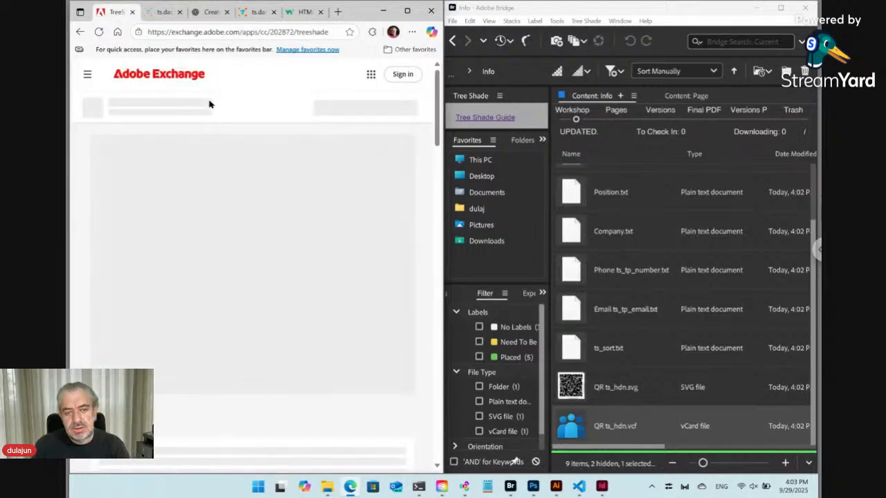